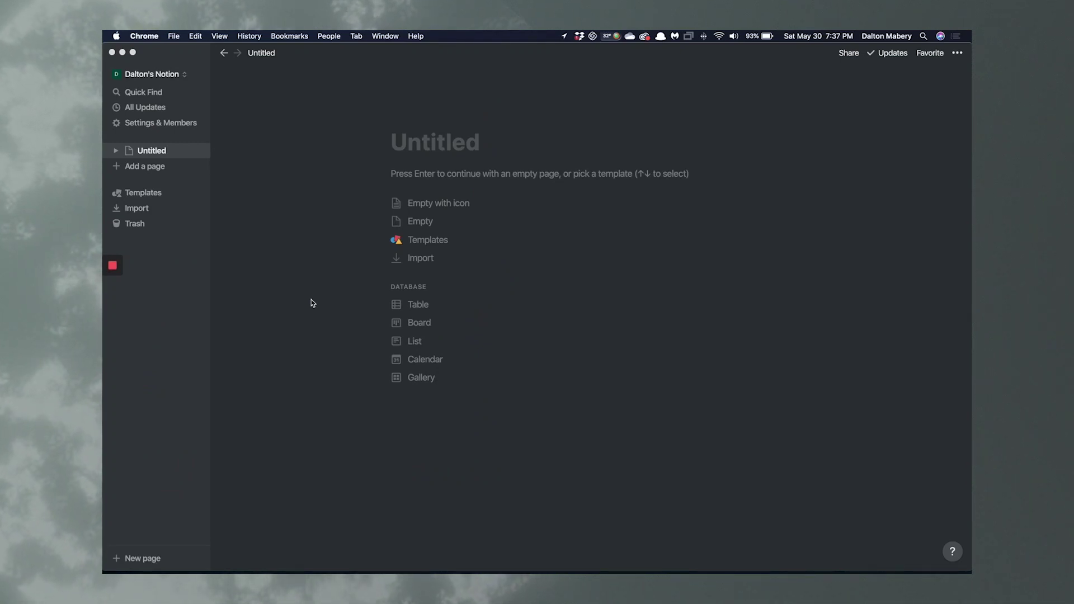
Switch to the workspace with the finished setup and review its Dashboard sections and Tasks page
{"action": "left_click", "coordinate": [186, 75]}
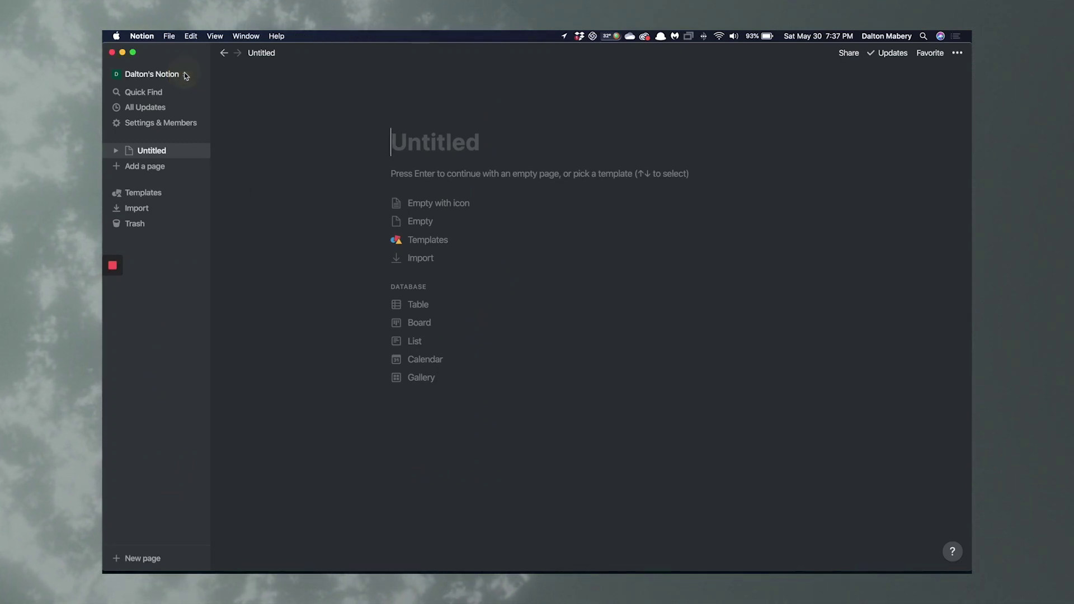
{"action": "left_click", "coordinate": [185, 74]}
{"action": "left_click", "coordinate": [190, 134]}
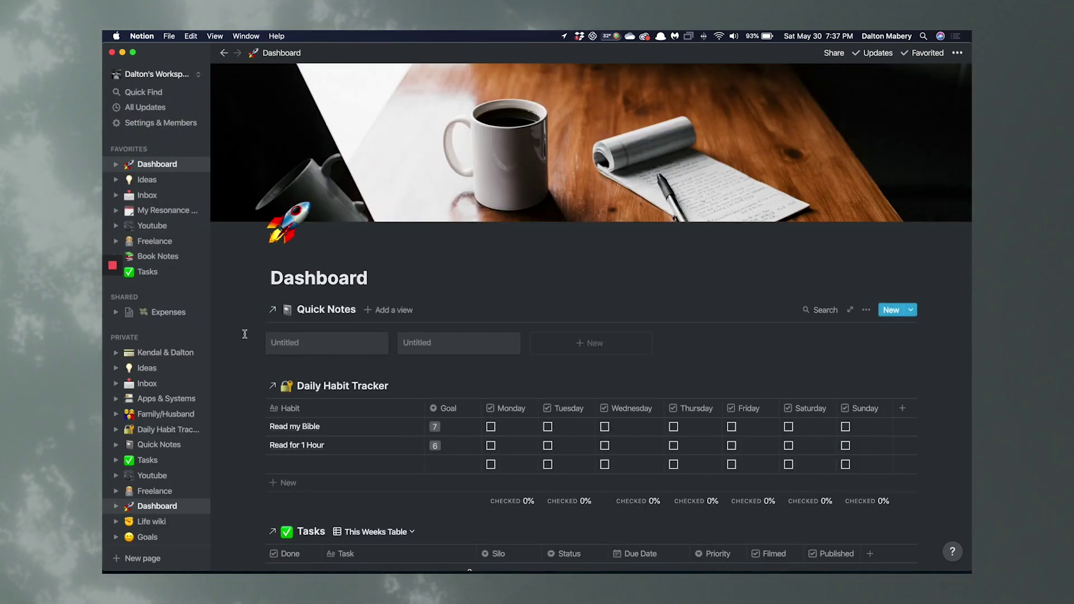
{"action": "scroll", "coordinate": [245, 334], "scroll_direction": "down", "scroll_amount": 5}
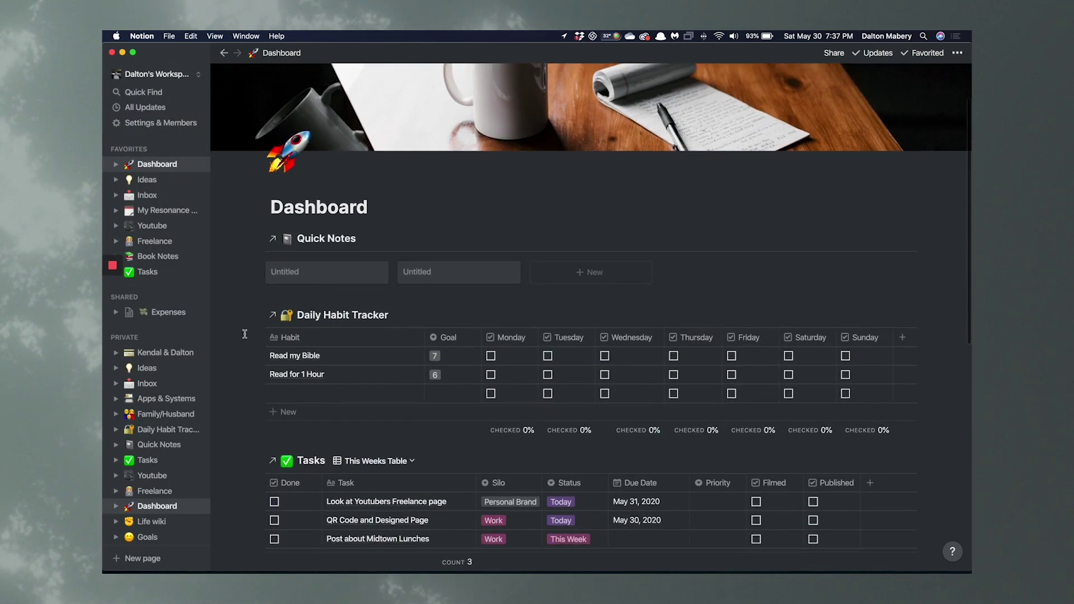
{"action": "scroll", "coordinate": [244, 334], "scroll_direction": "down", "scroll_amount": 3}
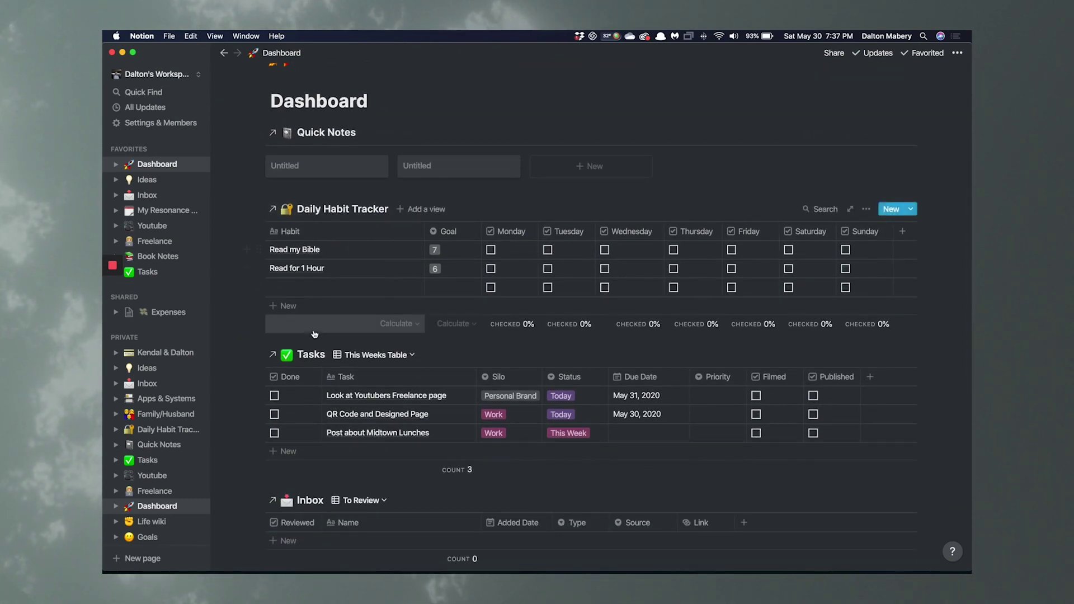
{"action": "scroll", "coordinate": [207, 331], "scroll_direction": "down", "scroll_amount": 4}
{"action": "scroll", "coordinate": [256, 345], "scroll_direction": "down", "scroll_amount": 5}
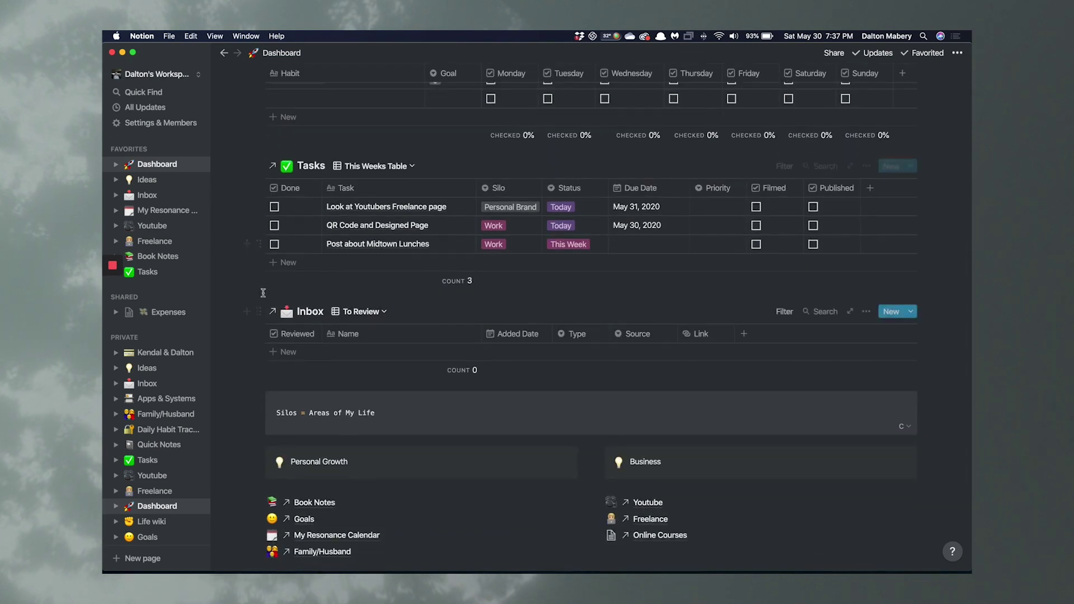
{"action": "scroll", "coordinate": [363, 253], "scroll_direction": "down", "scroll_amount": 3}
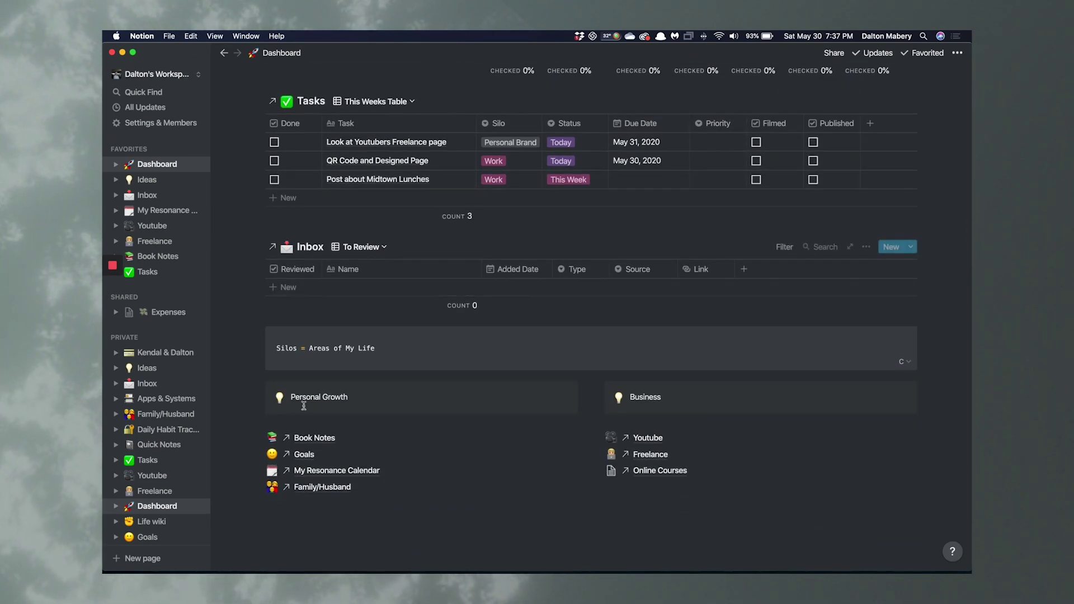
{"action": "scroll", "coordinate": [273, 366], "scroll_direction": "up", "scroll_amount": 15}
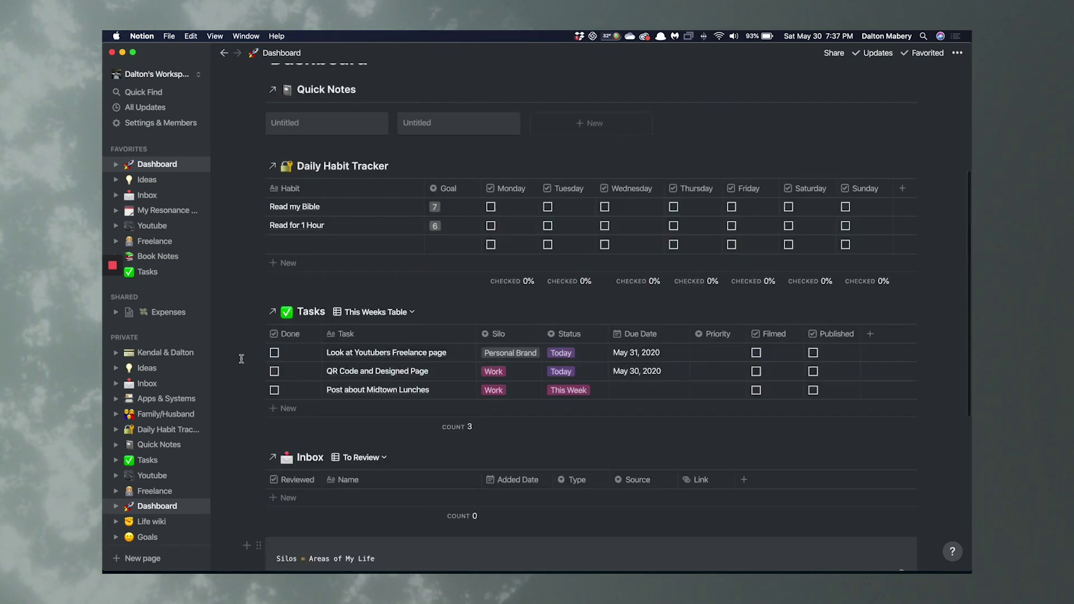
{"action": "left_click", "coordinate": [160, 272]}
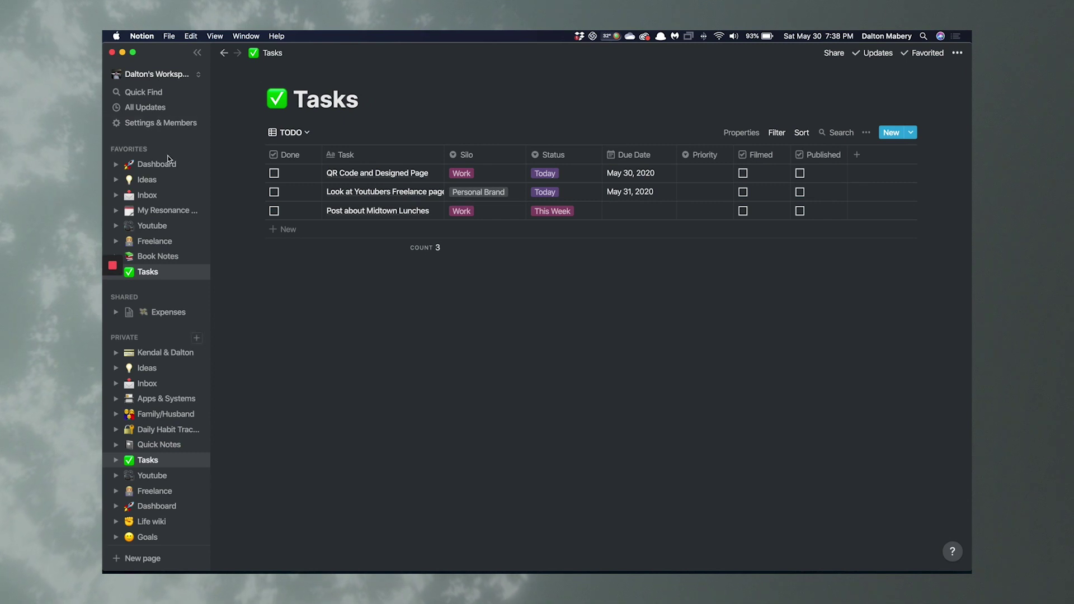
Return to the personal-plan workspace holding the blank untitled page and turn that page into a table database
{"action": "left_click", "coordinate": [156, 73]}
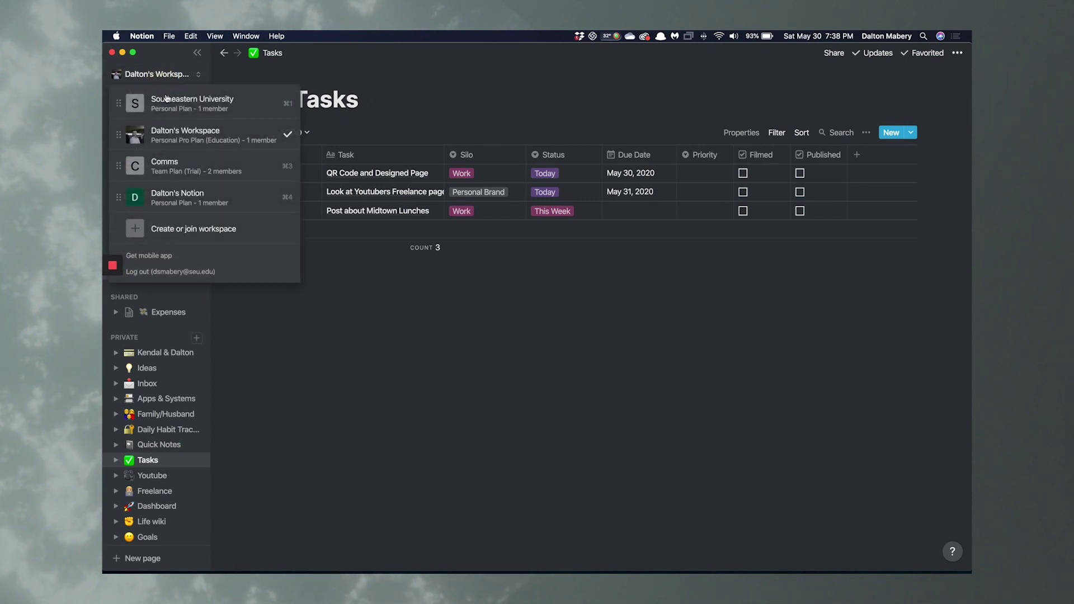
{"action": "left_click", "coordinate": [184, 198]}
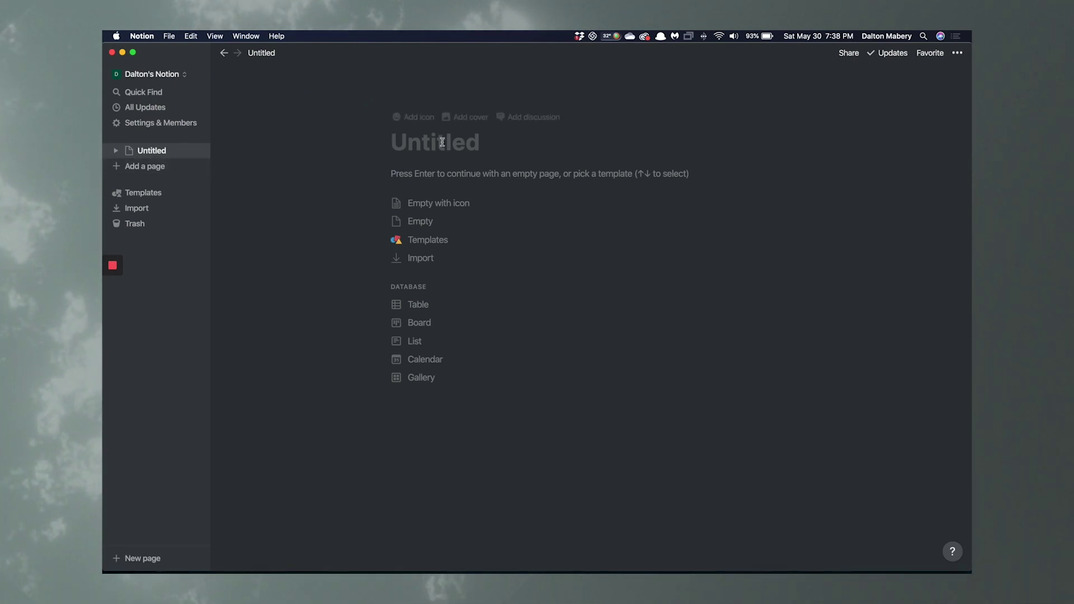
{"action": "type", "text": "Ta"}
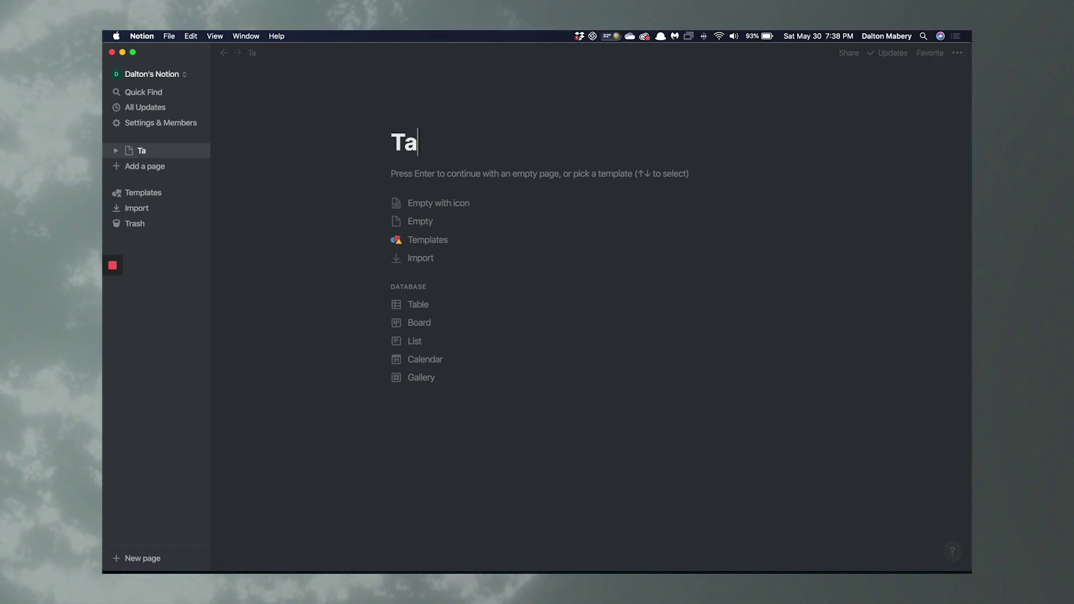
{"action": "key", "text": "BackSpace"}
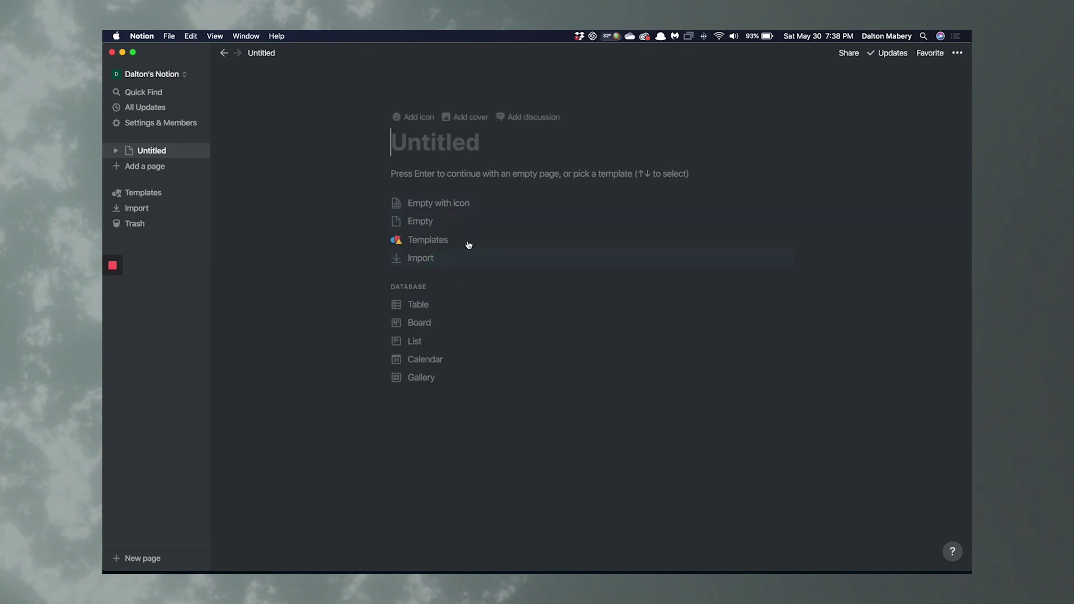
{"action": "left_click", "coordinate": [425, 308]}
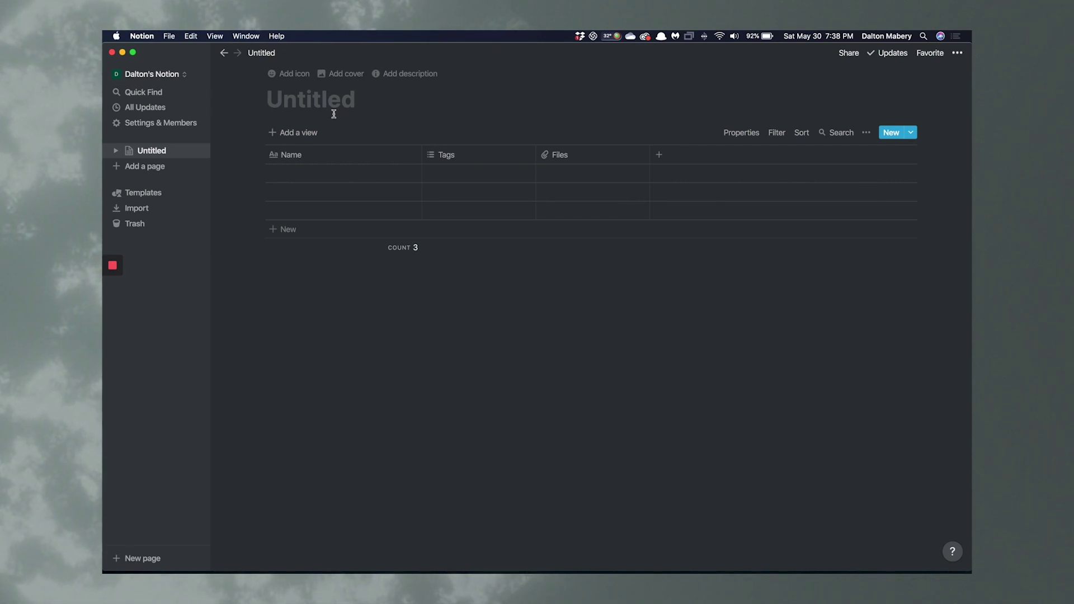
Title the database Task and set its page icon to the green check mark emoji
{"action": "type", "text": "Task"}
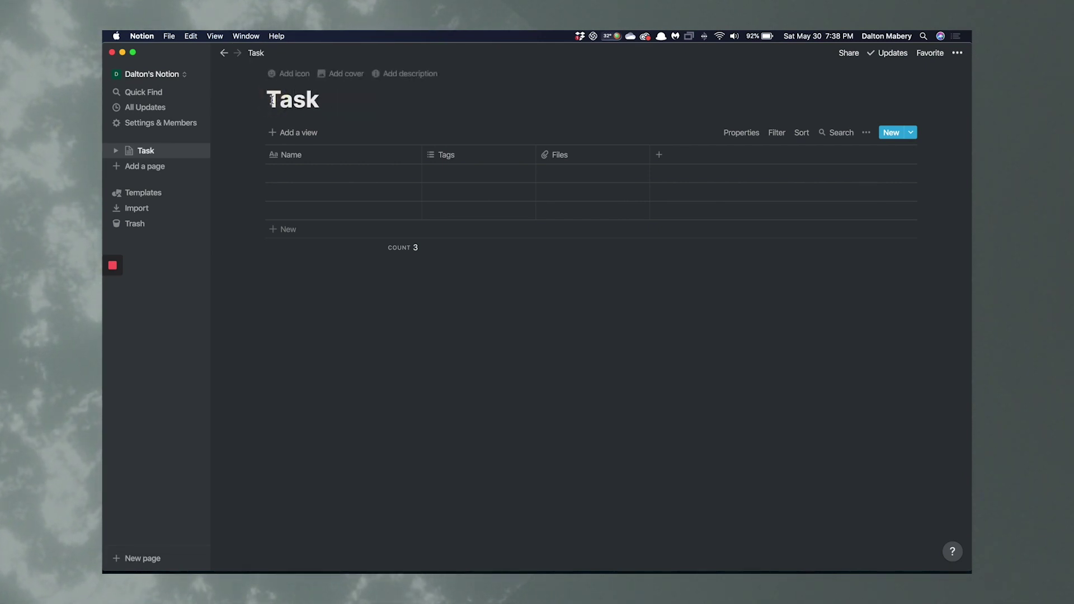
{"action": "key", "text": "ctrl+super+space"}
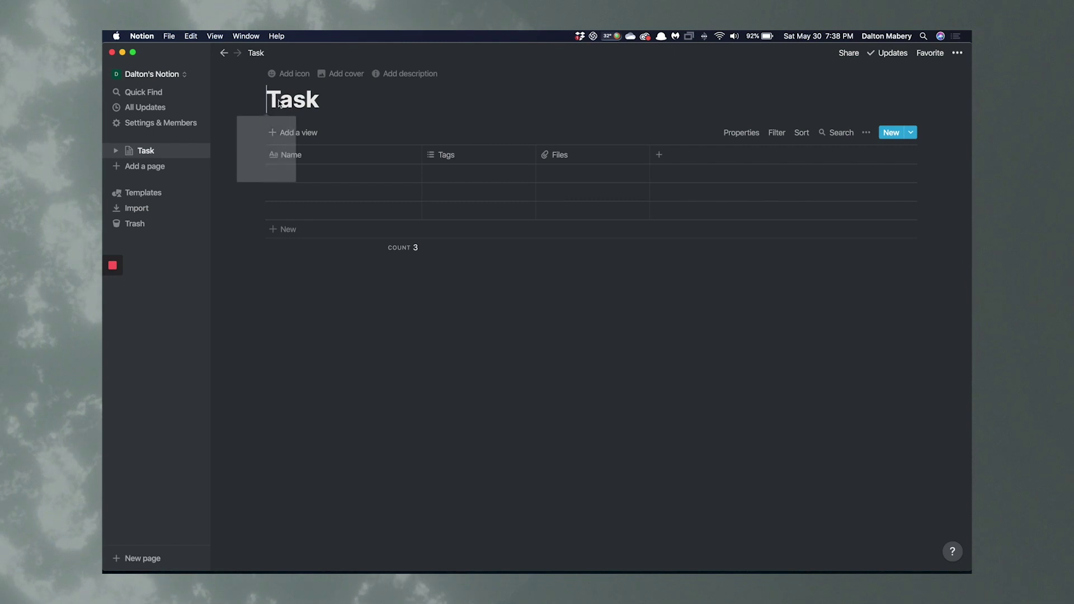
{"action": "left_click", "coordinate": [277, 179]}
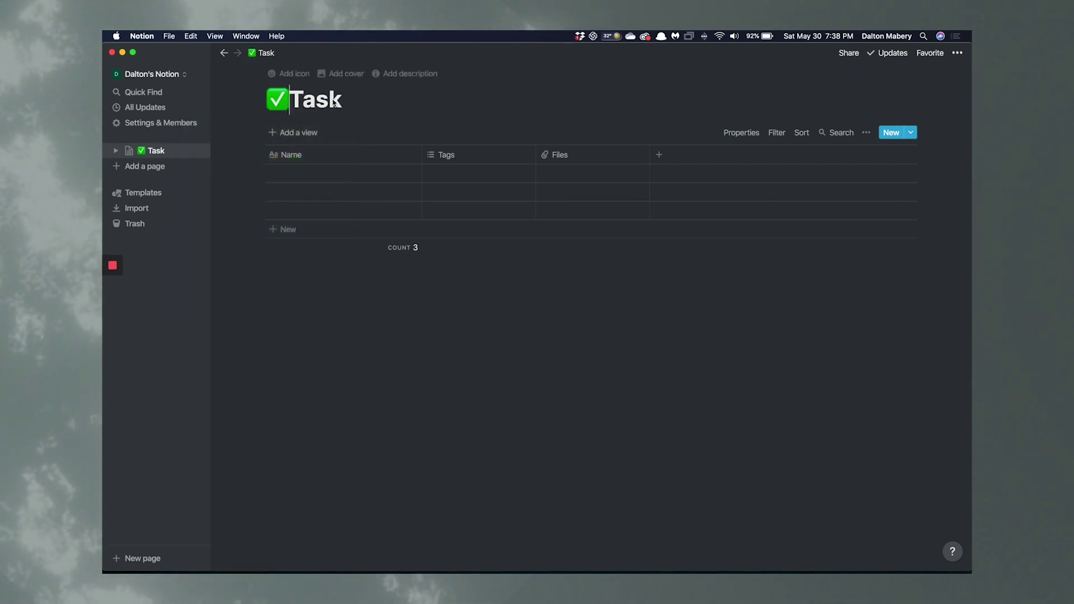
{"action": "left_click", "coordinate": [283, 74]}
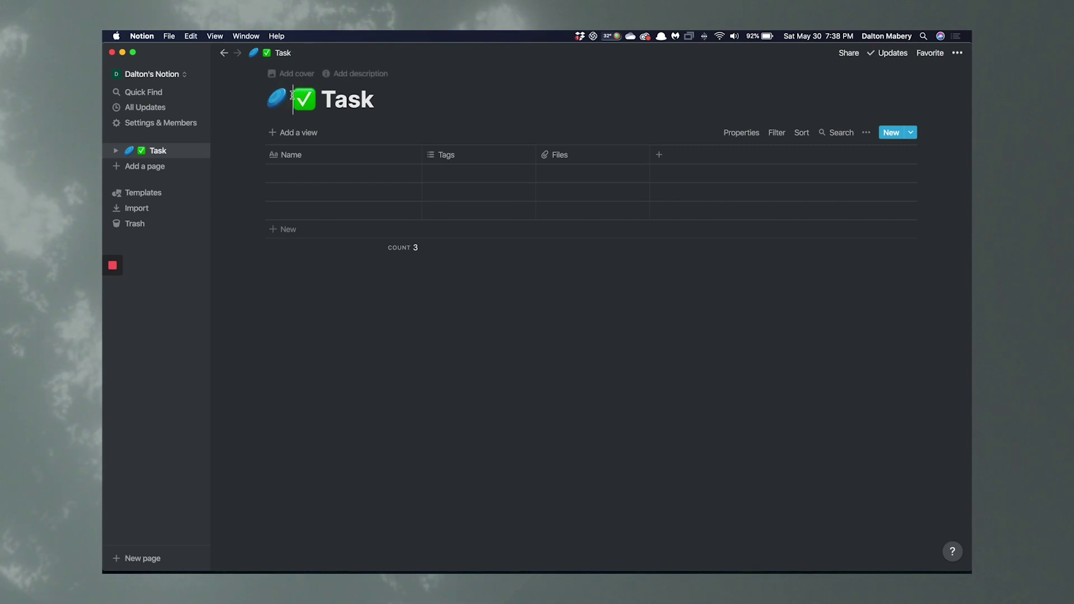
{"action": "left_click", "coordinate": [281, 102]}
{"action": "key", "text": "Escape"}
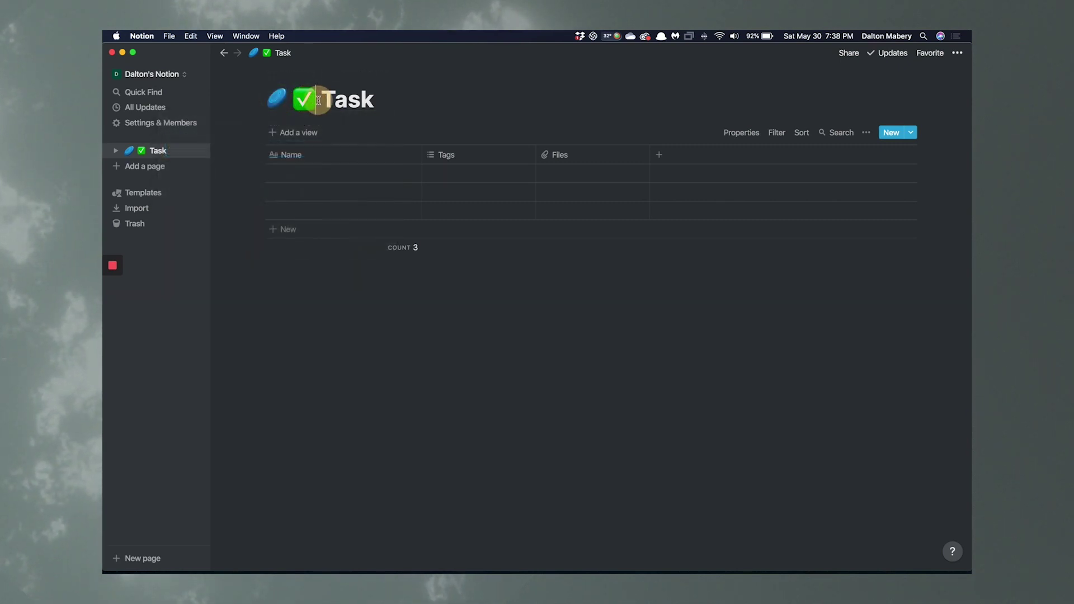
{"action": "key", "text": "BackSpace"}
{"action": "left_click", "coordinate": [277, 99]}
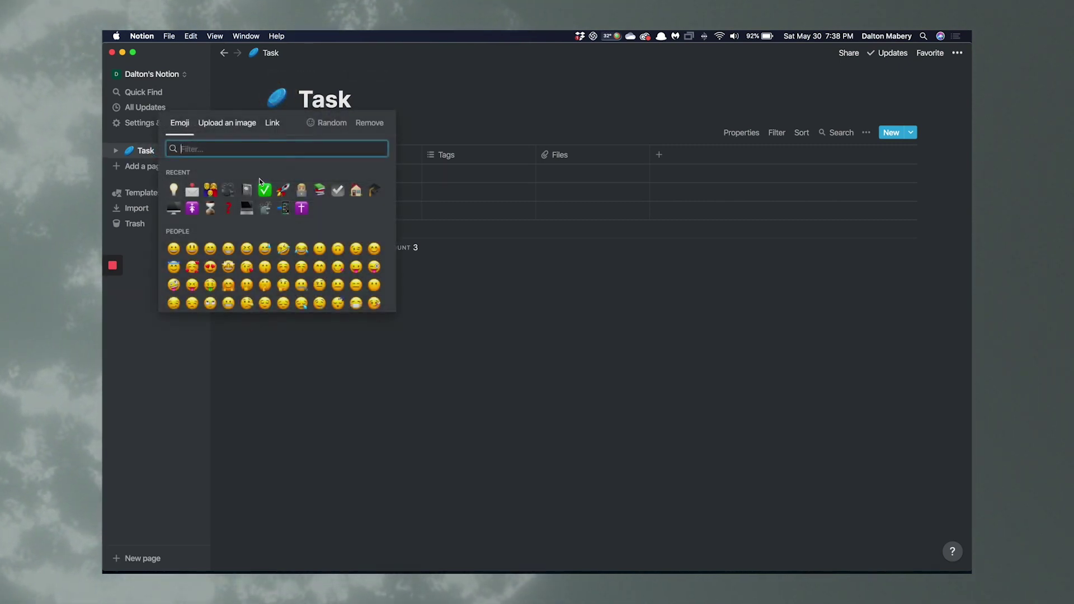
{"action": "left_click", "coordinate": [265, 191]}
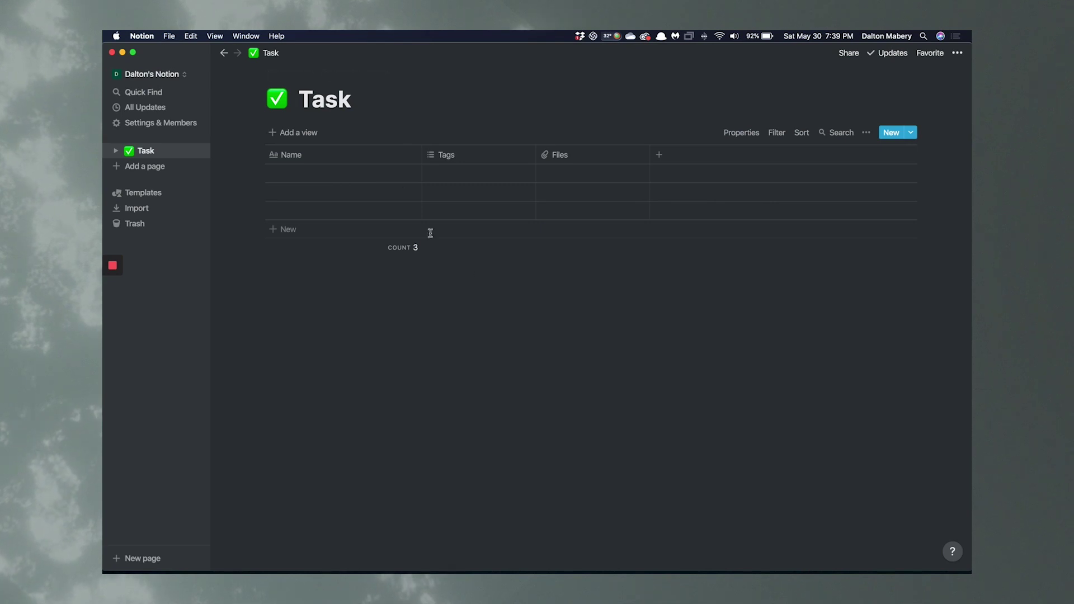
Narrow the Name column and delete the default Tags and Files columns
{"action": "left_click_drag", "start_coordinate": [422, 151], "coordinate": [326, 151]}
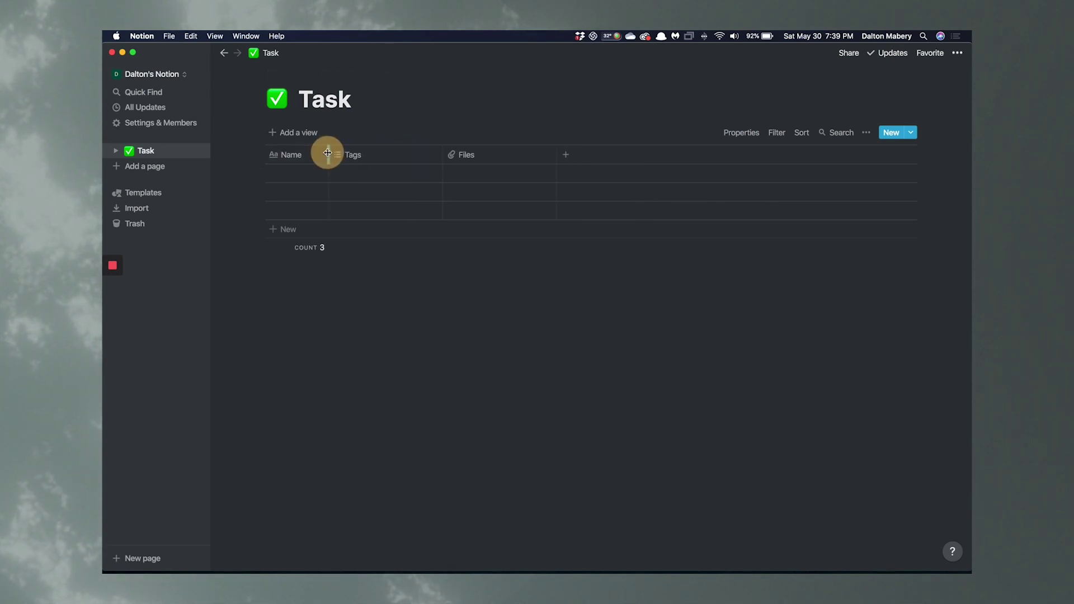
{"action": "left_click", "coordinate": [371, 153]}
{"action": "left_click", "coordinate": [572, 155]}
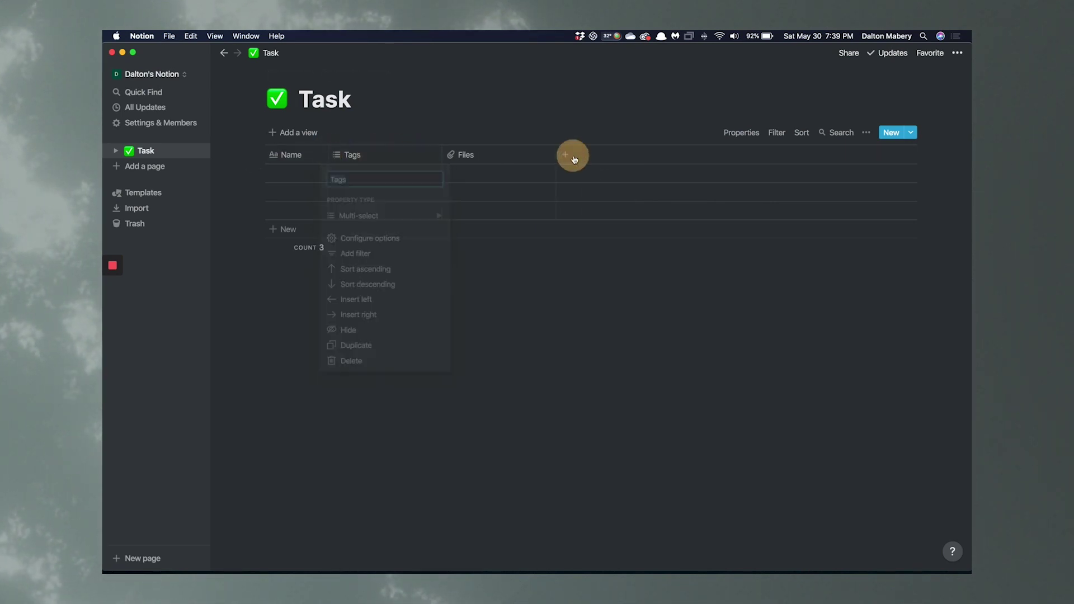
{"action": "left_click", "coordinate": [431, 158]}
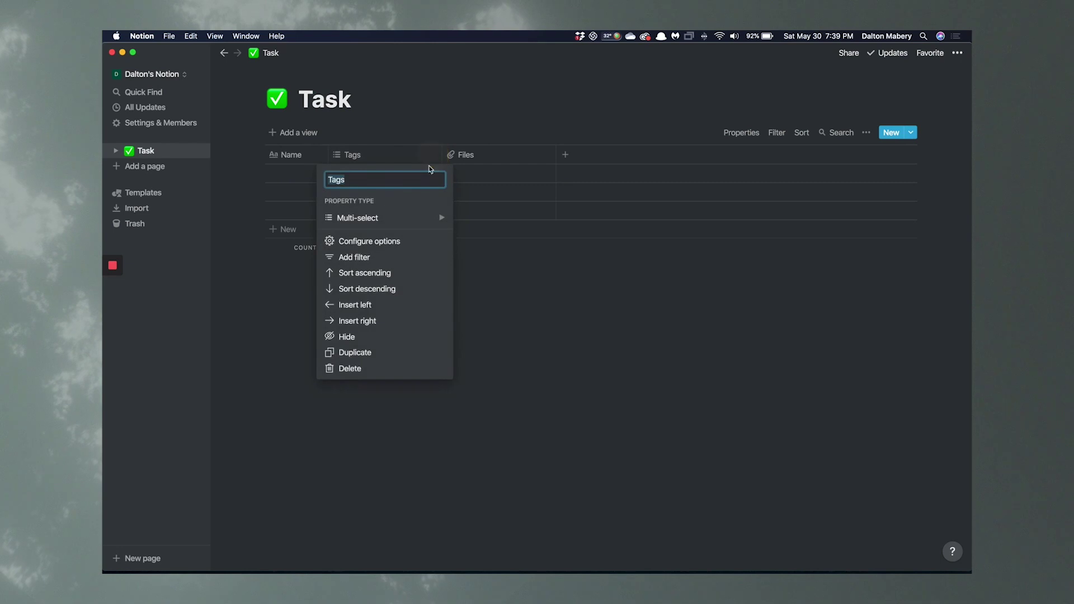
{"action": "left_click", "coordinate": [384, 367]}
{"action": "left_click", "coordinate": [537, 316]}
{"action": "left_click", "coordinate": [386, 153]}
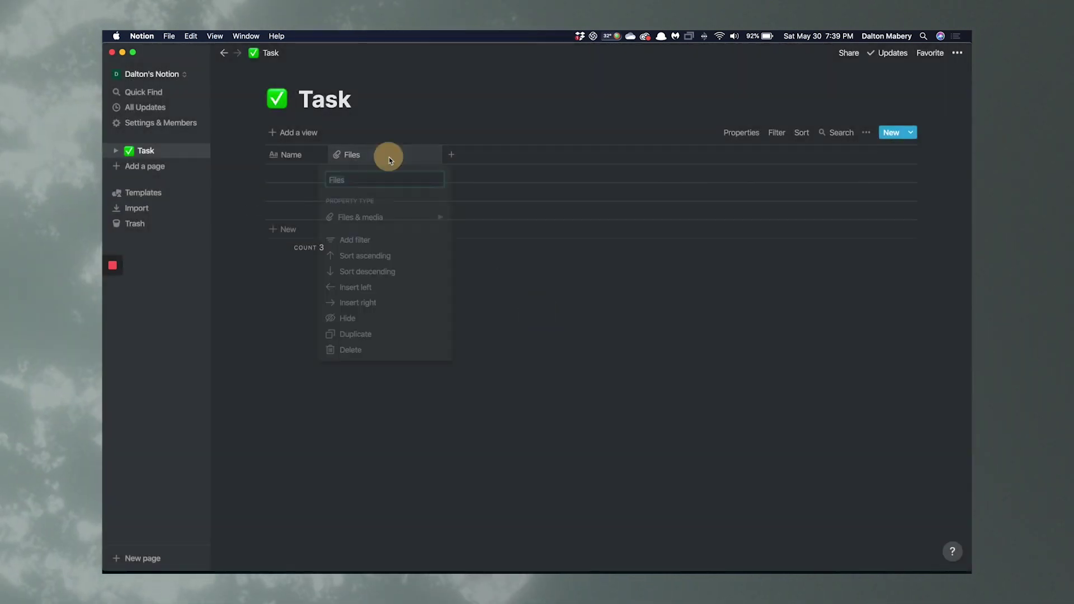
{"action": "left_click", "coordinate": [375, 356]}
{"action": "left_click", "coordinate": [537, 316]}
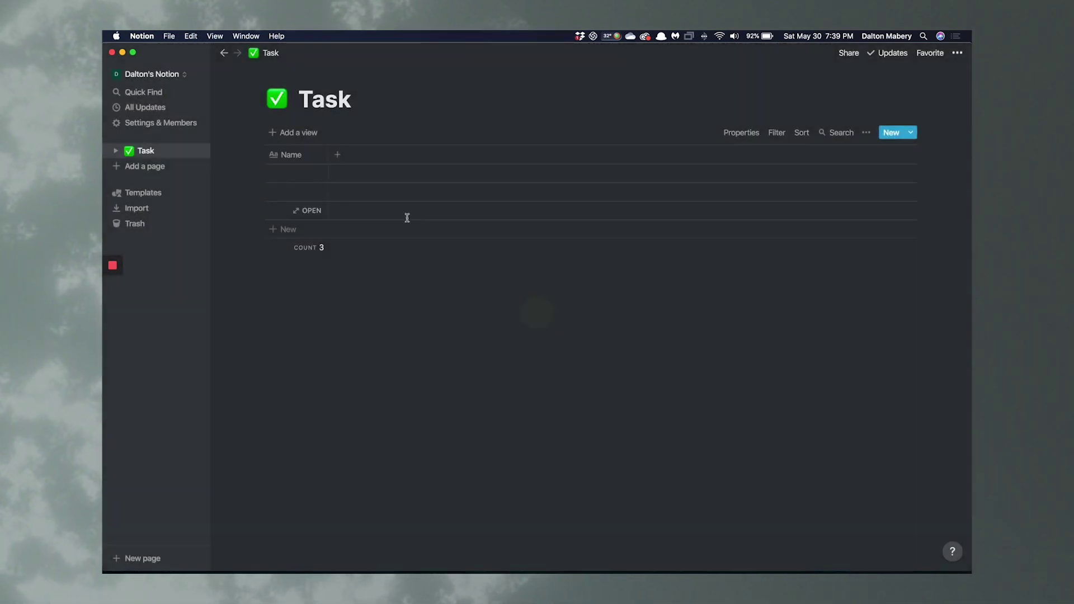
Add a new column named Done with the Checkbox property type
{"action": "left_click", "coordinate": [338, 157]}
{"action": "type", "text": "Done"}
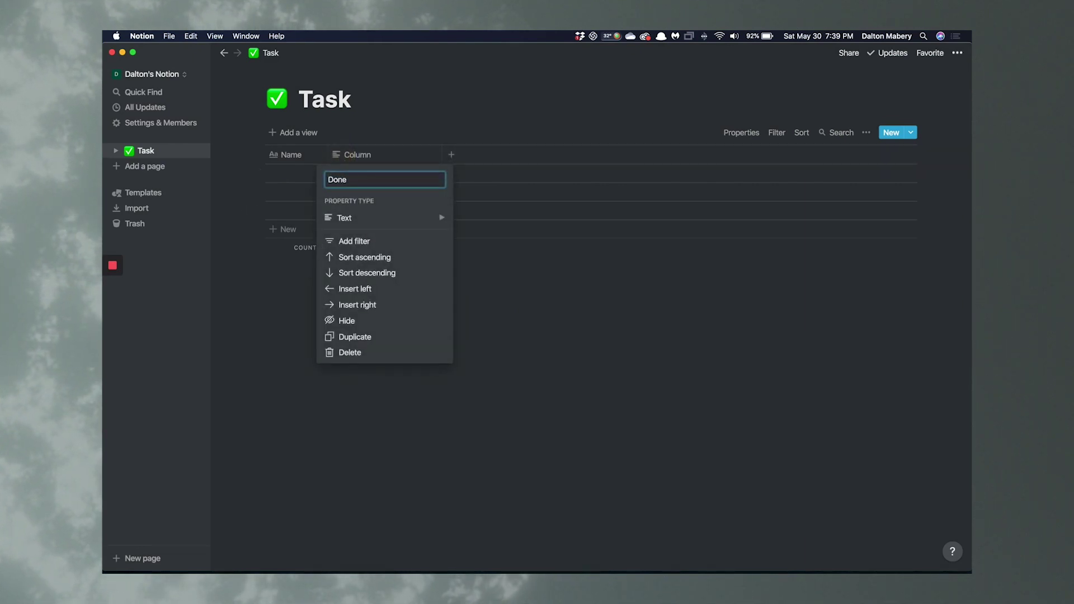
{"action": "left_click", "coordinate": [363, 219]}
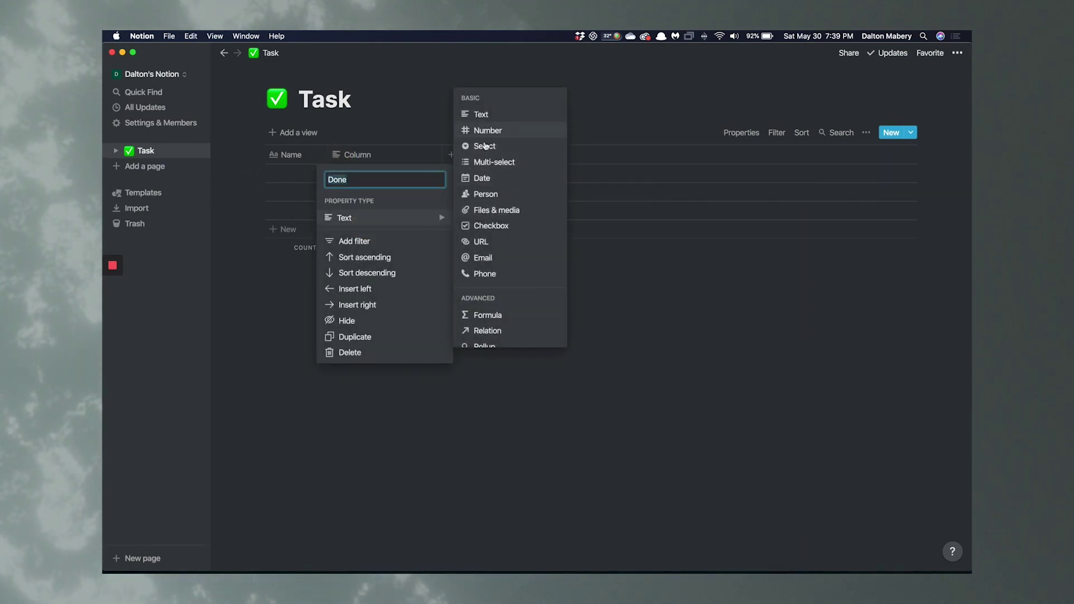
{"action": "left_click", "coordinate": [492, 226]}
Place the Done column before the Name column and resize both, keeping Done narrow and Name wider
{"action": "left_click_drag", "start_coordinate": [350, 154], "coordinate": [301, 157]}
{"action": "left_click_drag", "start_coordinate": [379, 155], "coordinate": [292, 153]}
{"action": "left_click_drag", "start_coordinate": [384, 154], "coordinate": [442, 158]}
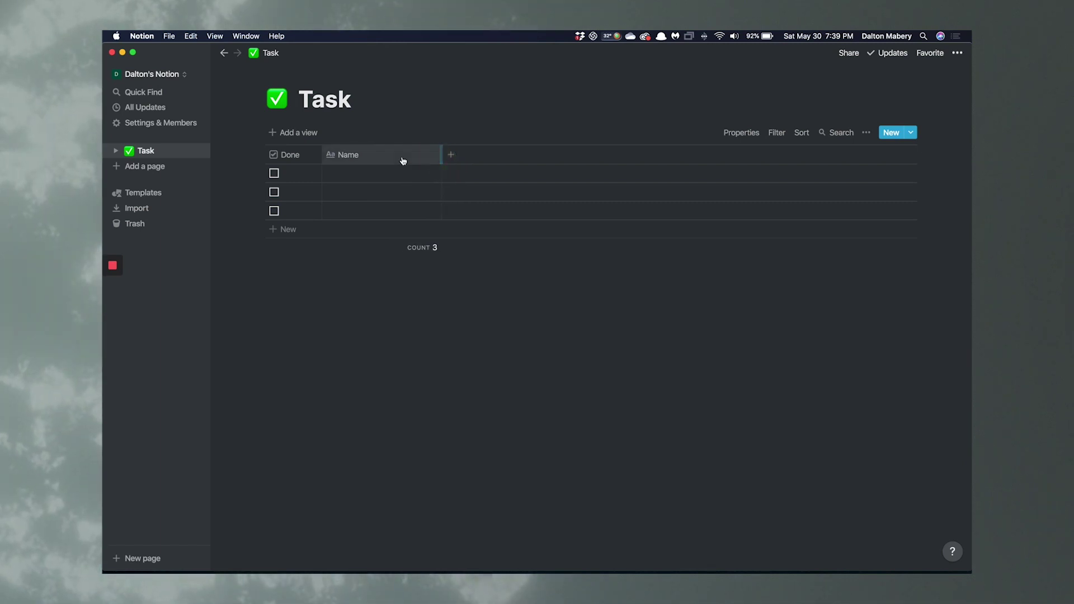
{"action": "left_click", "coordinate": [365, 157]}
{"action": "type", "text": "Tas"}
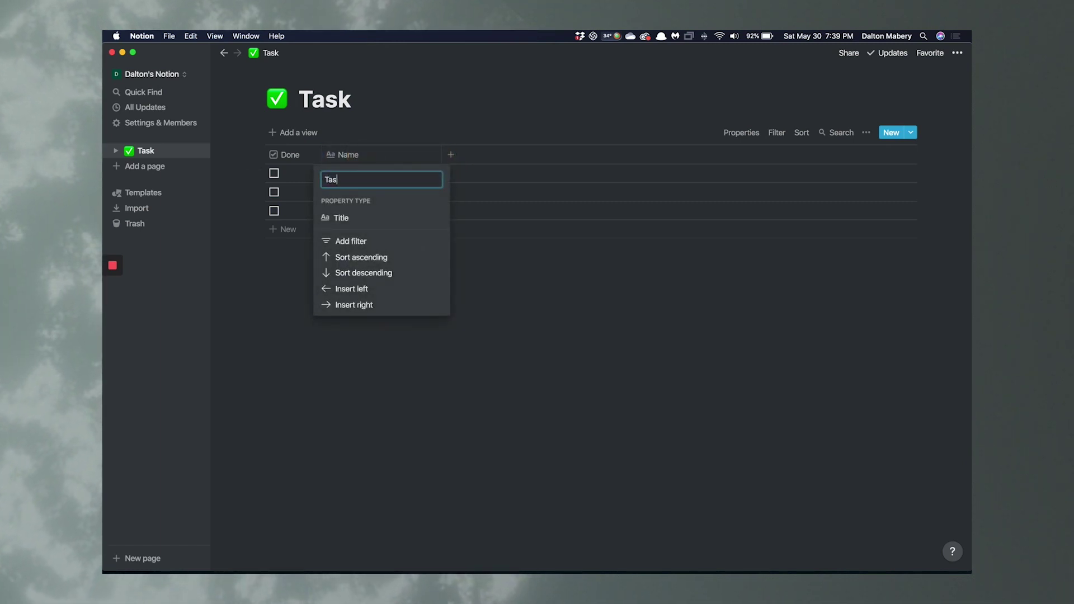
{"action": "type", "text": "Name"}
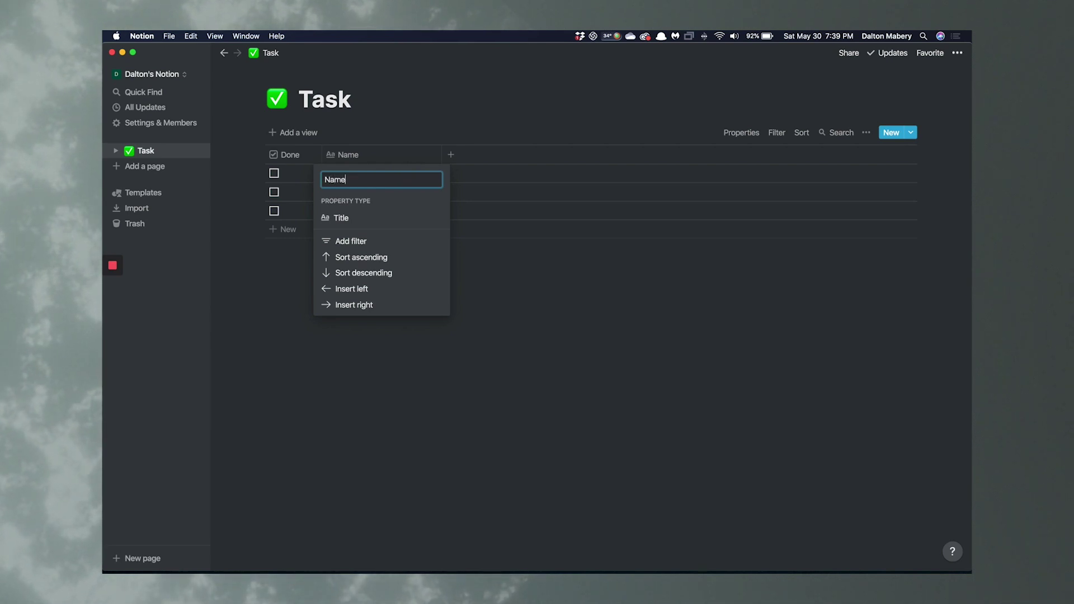
{"action": "key", "text": "Return"}
Add a new column named Silo after the Name column with the Select property type
{"action": "left_click", "coordinate": [441, 159]}
{"action": "left_click_drag", "start_coordinate": [442, 159], "coordinate": [442, 159]}
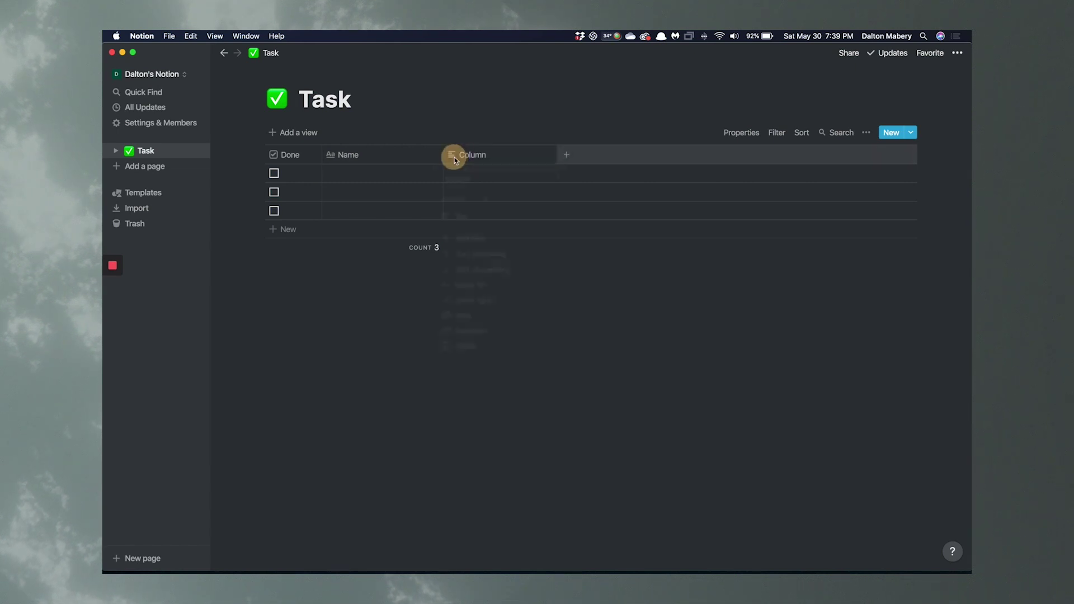
{"action": "left_click", "coordinate": [454, 157]}
{"action": "type", "text": "Silo"}
{"action": "left_click", "coordinate": [478, 219]}
{"action": "left_click", "coordinate": [619, 148]}
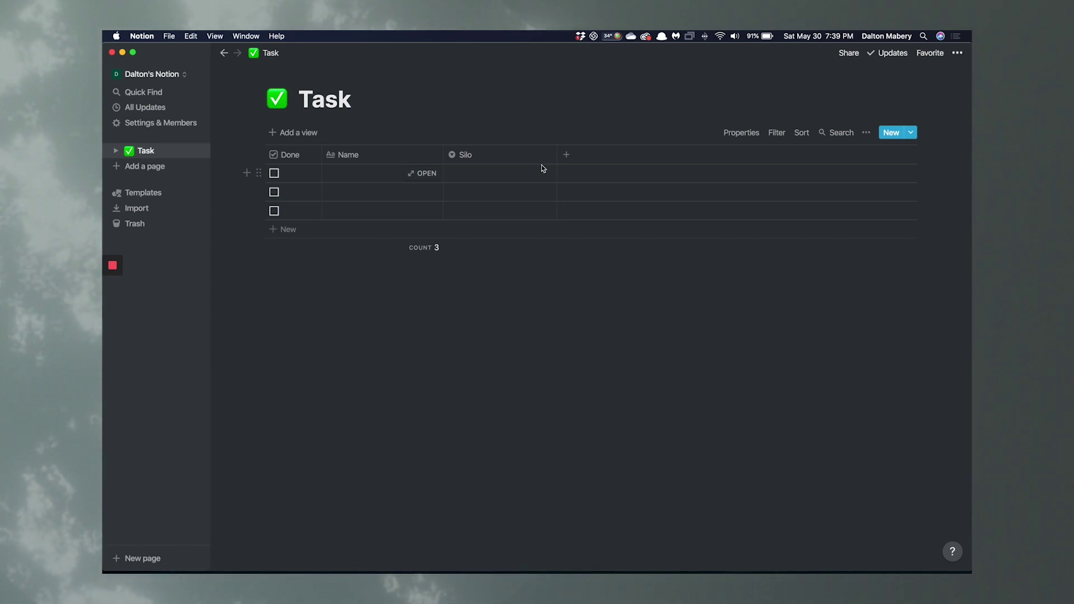
Create the option Personal Growth in the Silo column and assign it to the first row
{"action": "left_click", "coordinate": [479, 174]}
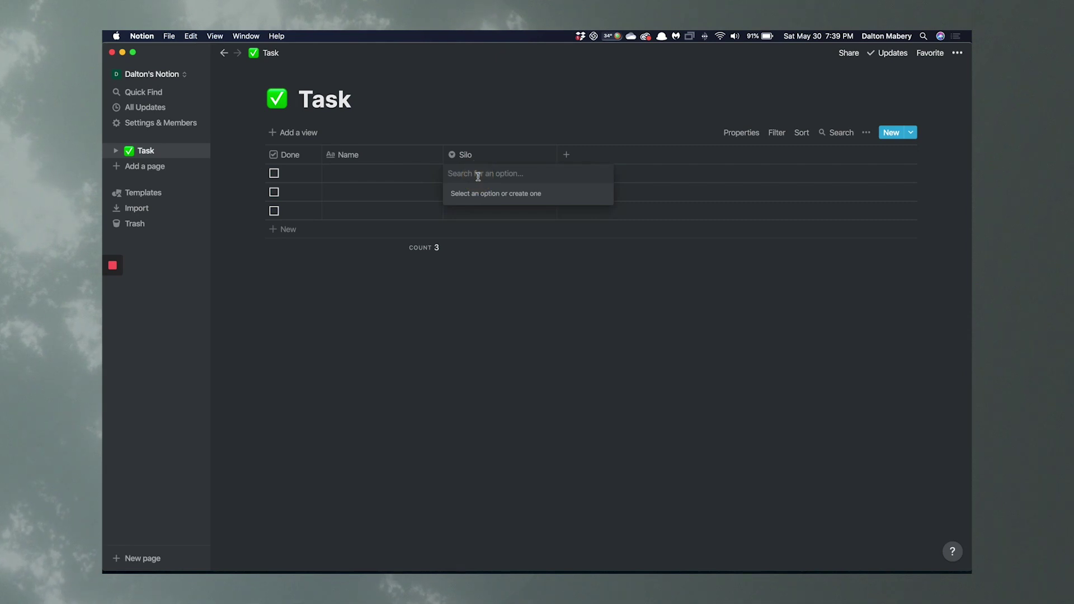
{"action": "type", "text": "Pers"}
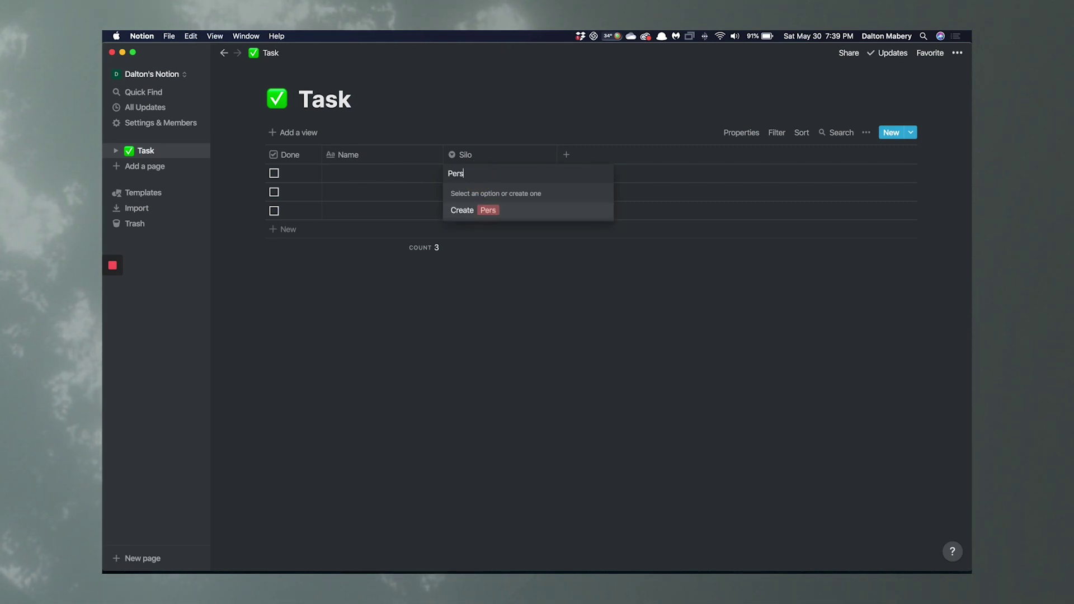
{"action": "type", "text": "onal Growth"}
{"action": "key", "text": "Return"}
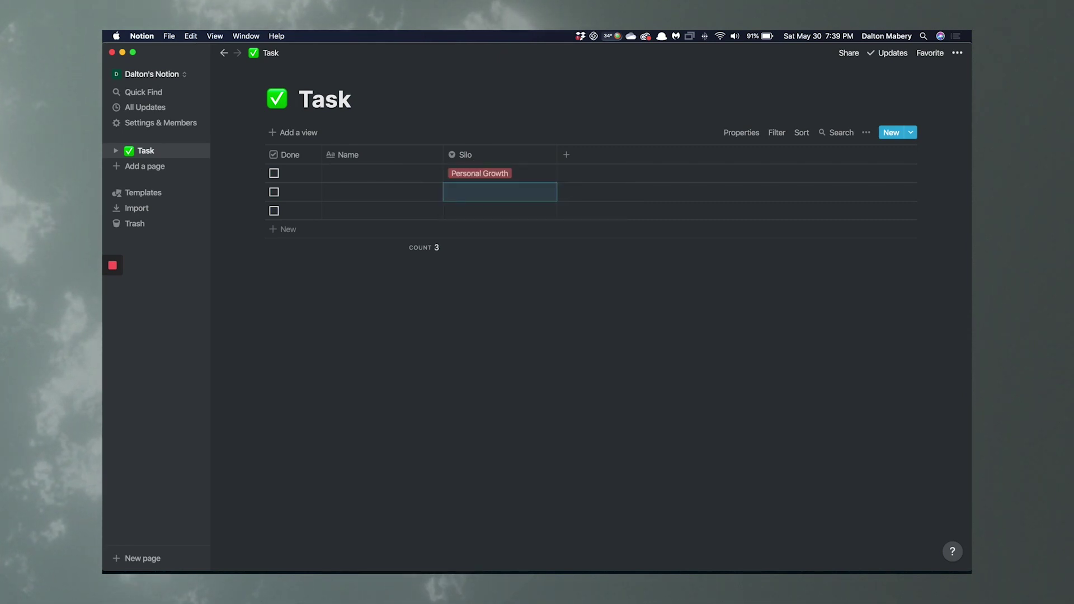
Create the options Family and Work in the Silo column using the first row's cell
{"action": "left_click", "coordinate": [515, 173]}
{"action": "type", "text": "Family"}
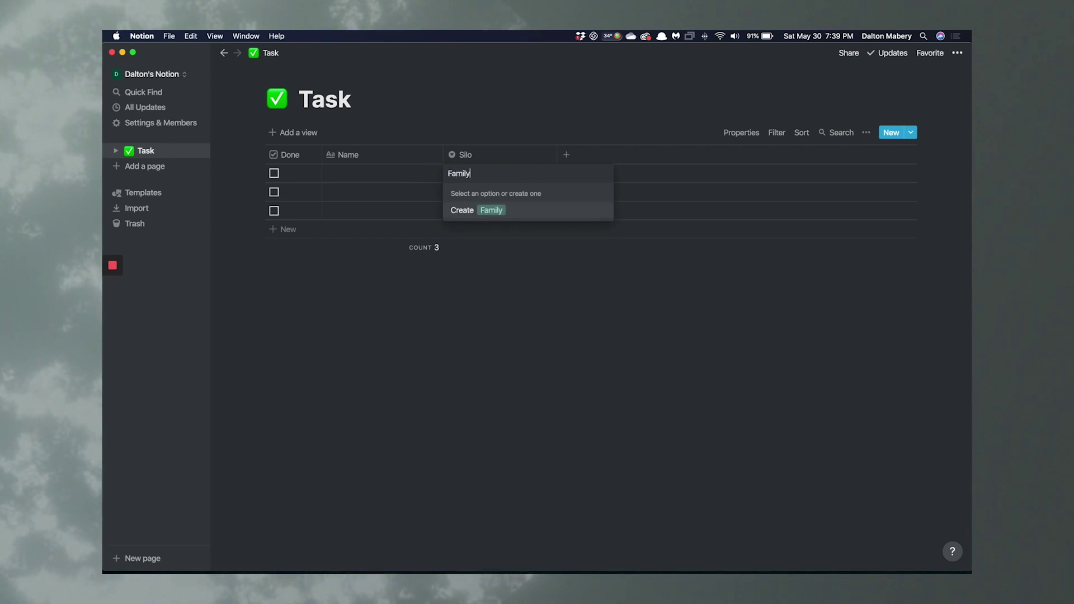
{"action": "key", "text": "Return"}
{"action": "left_click", "coordinate": [523, 173]}
{"action": "key", "text": "BackSpace"}
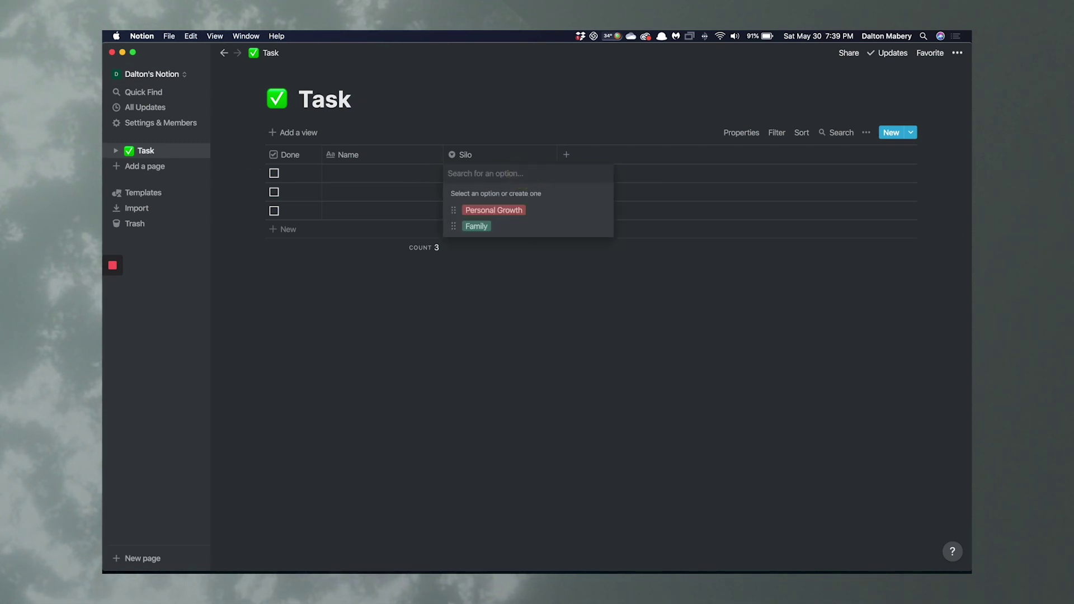
{"action": "type", "text": "Work"}
{"action": "key", "text": "Return"}
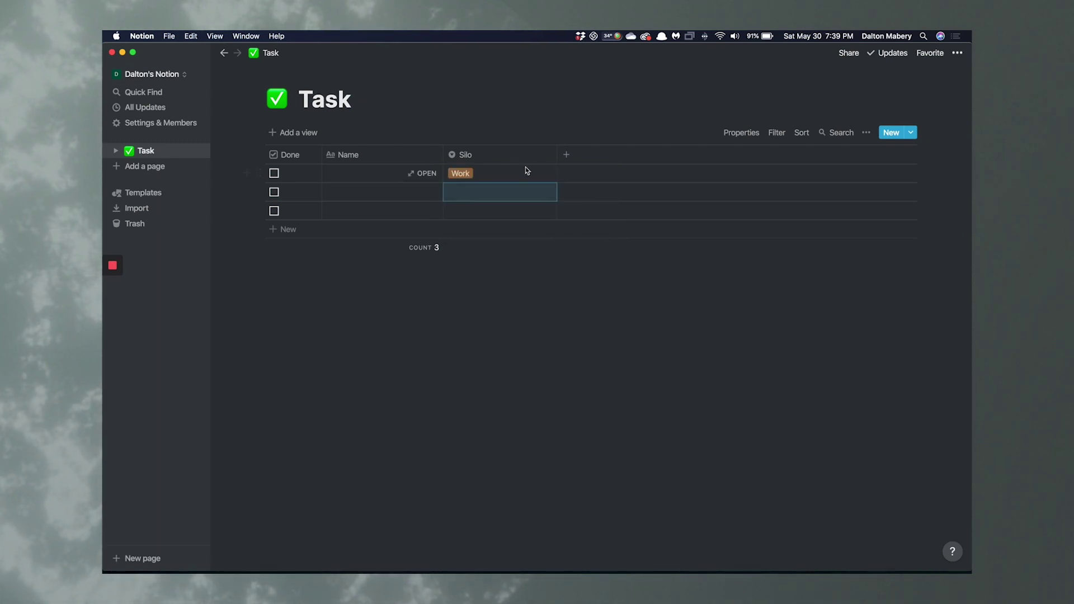
Create the option Freelance in the Silo column, and leave the first row's Silo cell empty
{"action": "left_click", "coordinate": [515, 173]}
{"action": "key", "text": "BackSpace"}
{"action": "type", "text": "Free"}
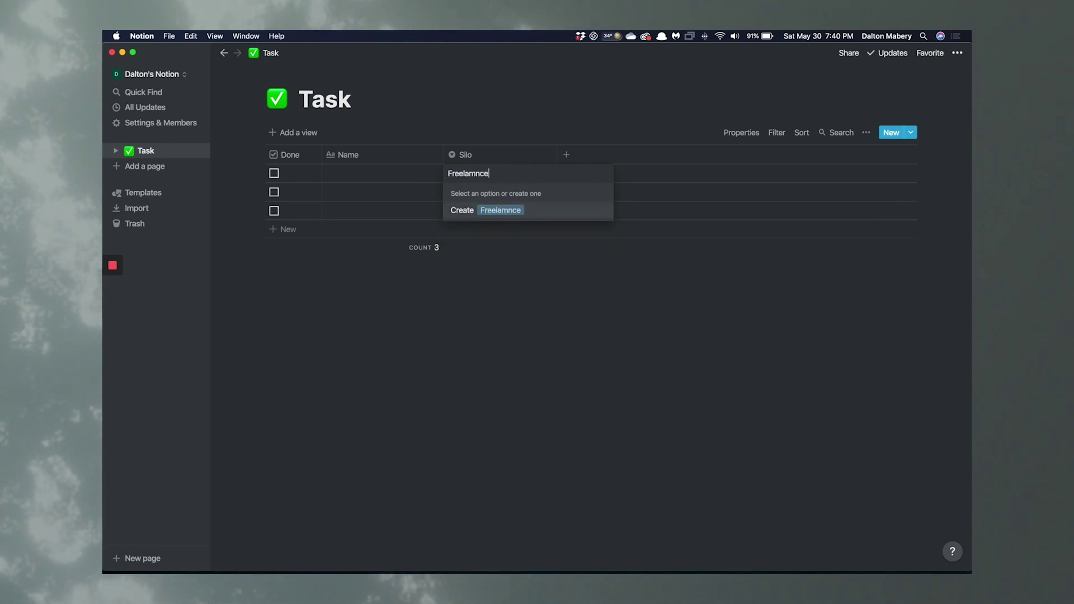
{"action": "type", "text": "lance"}
{"action": "key", "text": "Return"}
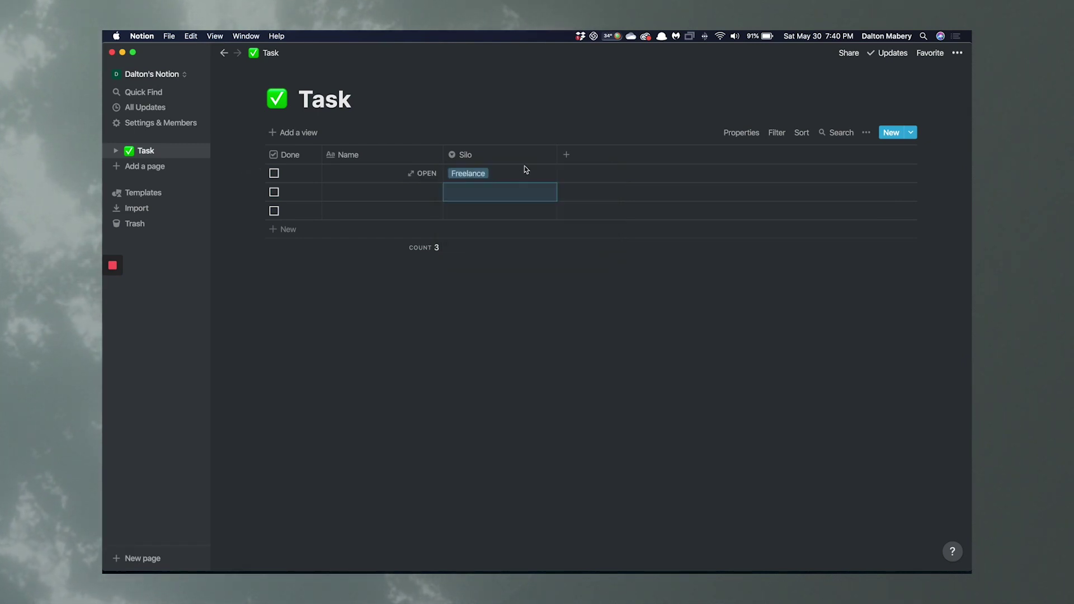
{"action": "left_click", "coordinate": [515, 173]}
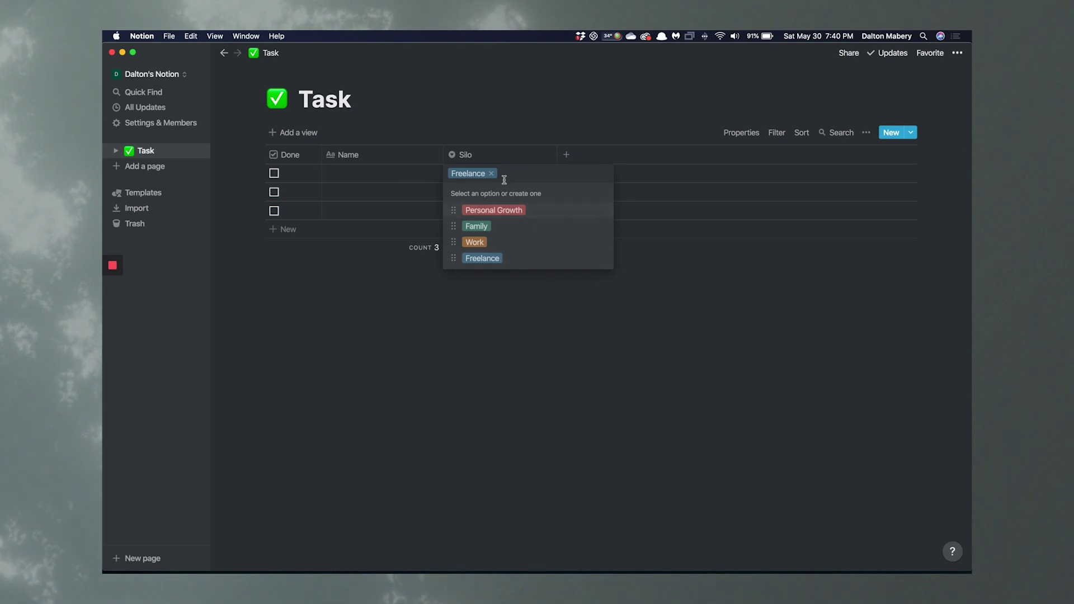
{"action": "key", "text": "BackSpace"}
{"action": "left_click", "coordinate": [539, 132]}
Narrow the Silo column and add a new column named Status after it with the Select property type
{"action": "left_click_drag", "start_coordinate": [557, 154], "coordinate": [509, 154]}
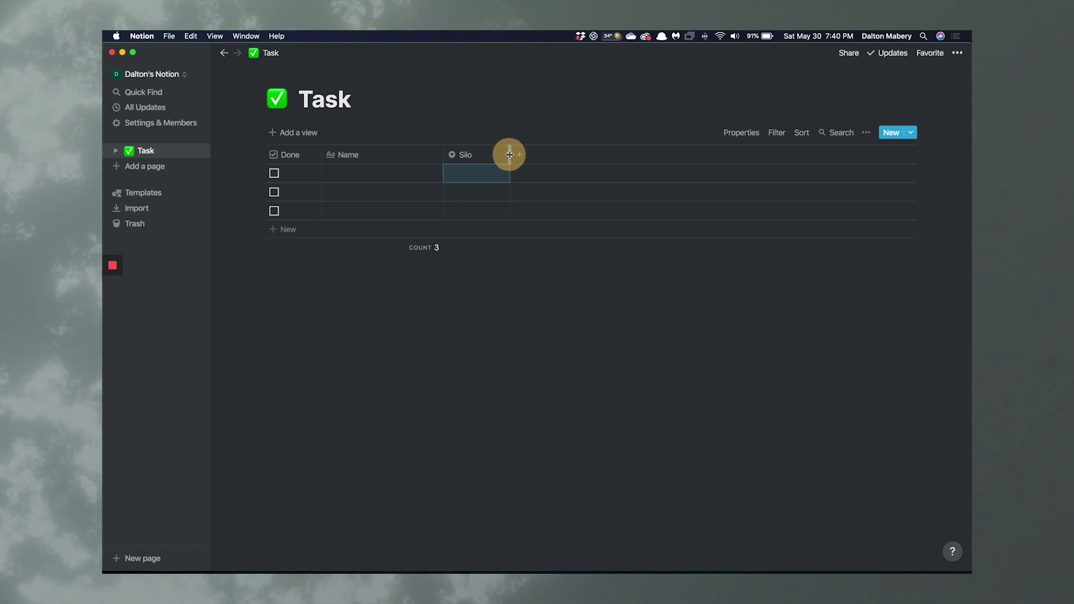
{"action": "left_click", "coordinate": [520, 155]}
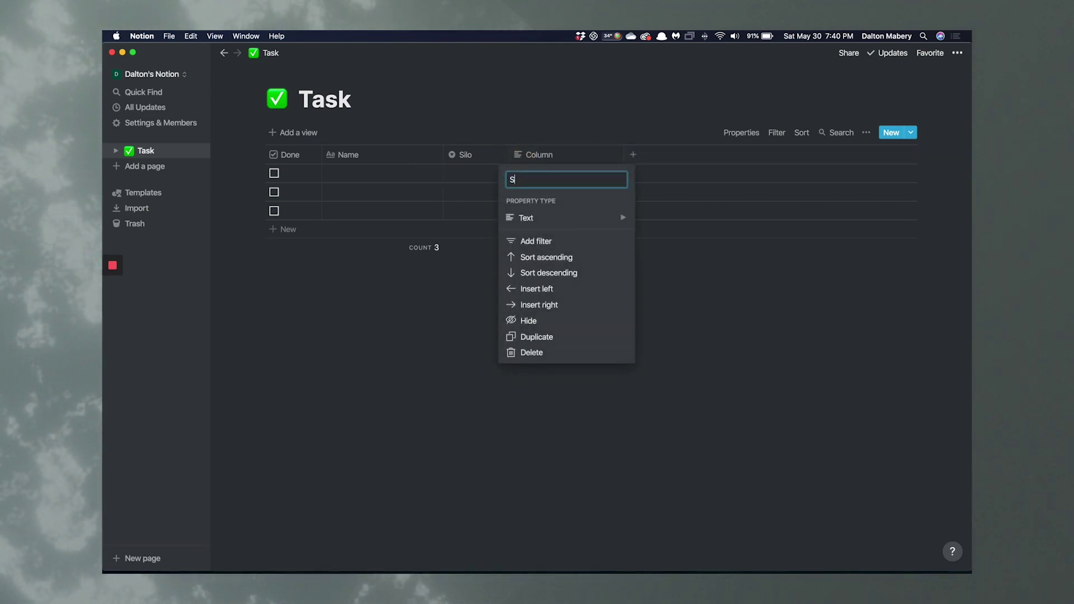
{"action": "left_click", "coordinate": [545, 215]}
{"action": "left_click", "coordinate": [670, 145]}
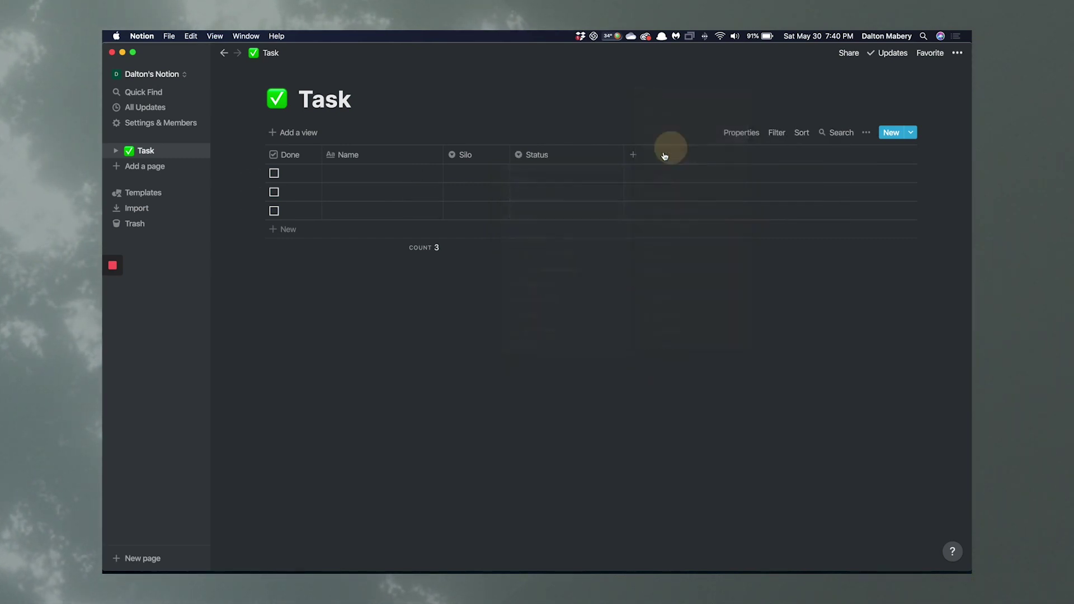
{"action": "left_click", "coordinate": [565, 156]}
{"action": "left_click", "coordinate": [571, 144]}
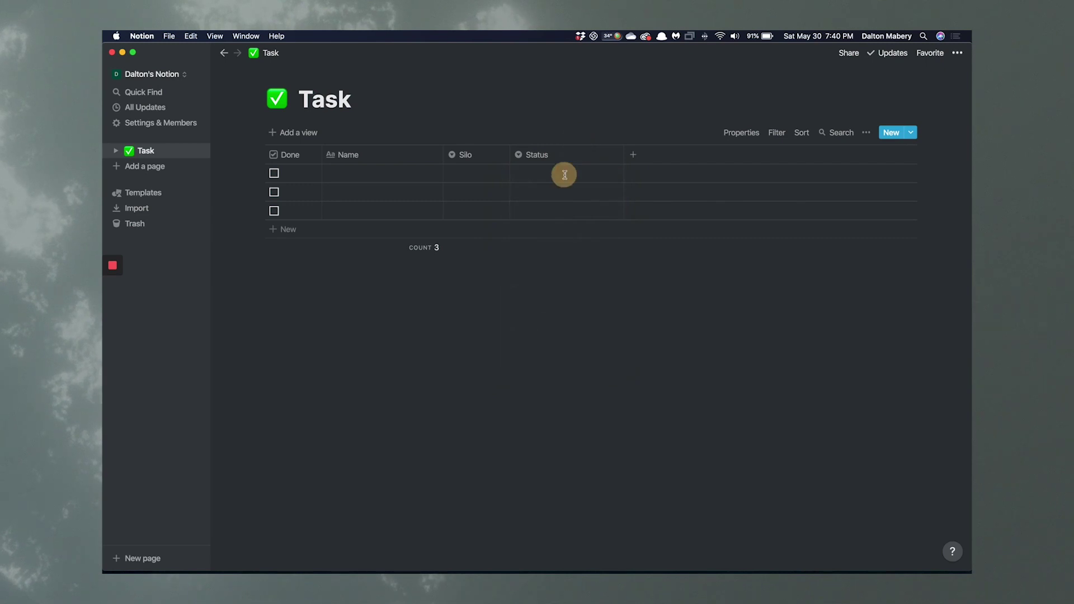
Create the options Today and Tomorrow in the Status column using the first row's cell
{"action": "left_click", "coordinate": [564, 175]}
{"action": "type", "text": "Today"}
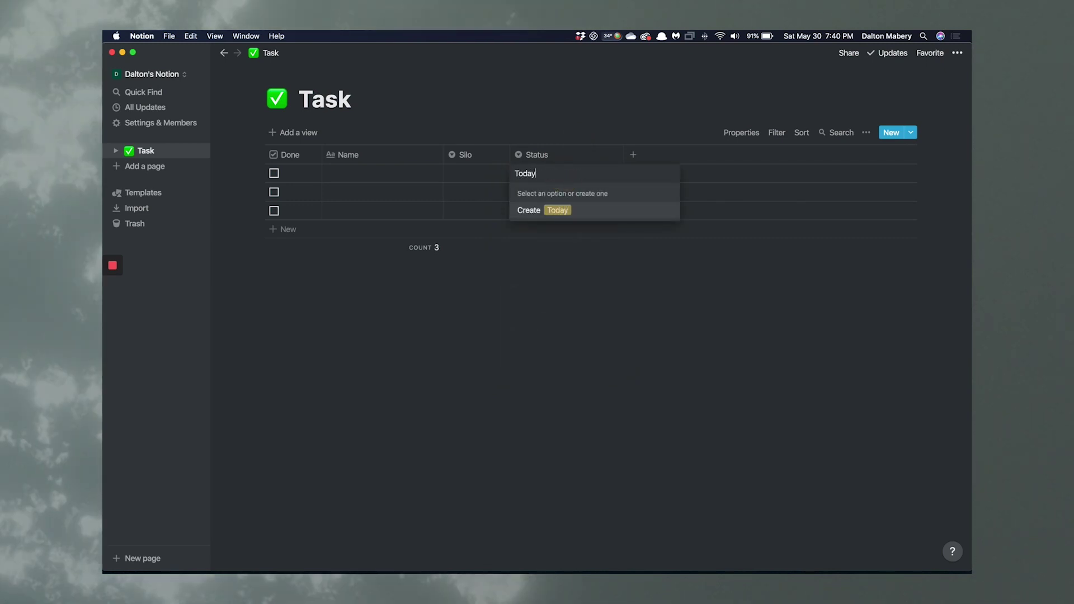
{"action": "key", "text": "Return"}
{"action": "left_click", "coordinate": [577, 176]}
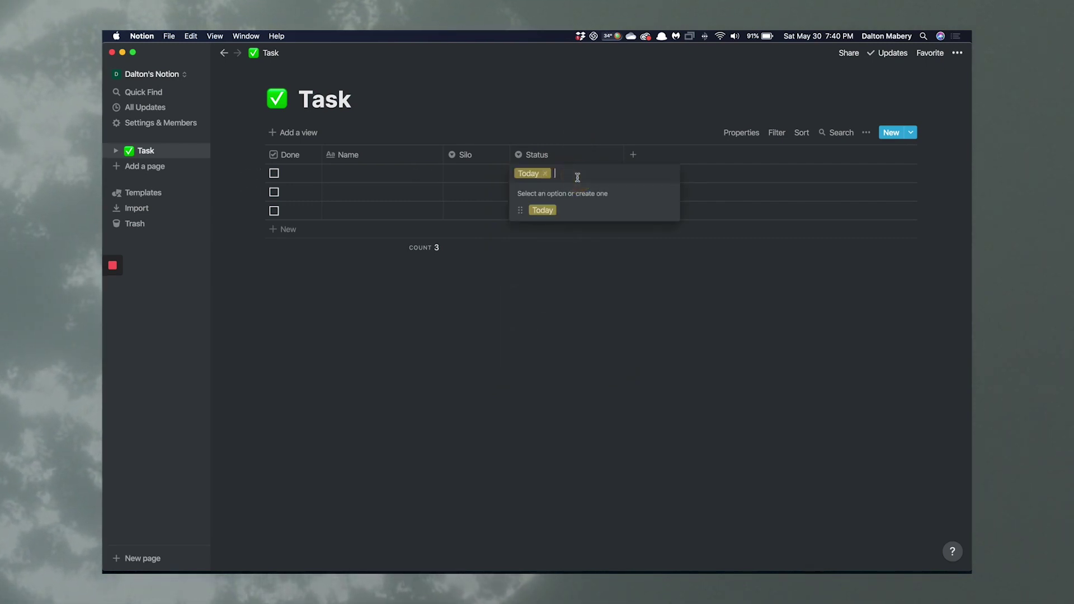
{"action": "key", "text": "BackSpace"}
{"action": "type", "text": "Tomorrow"}
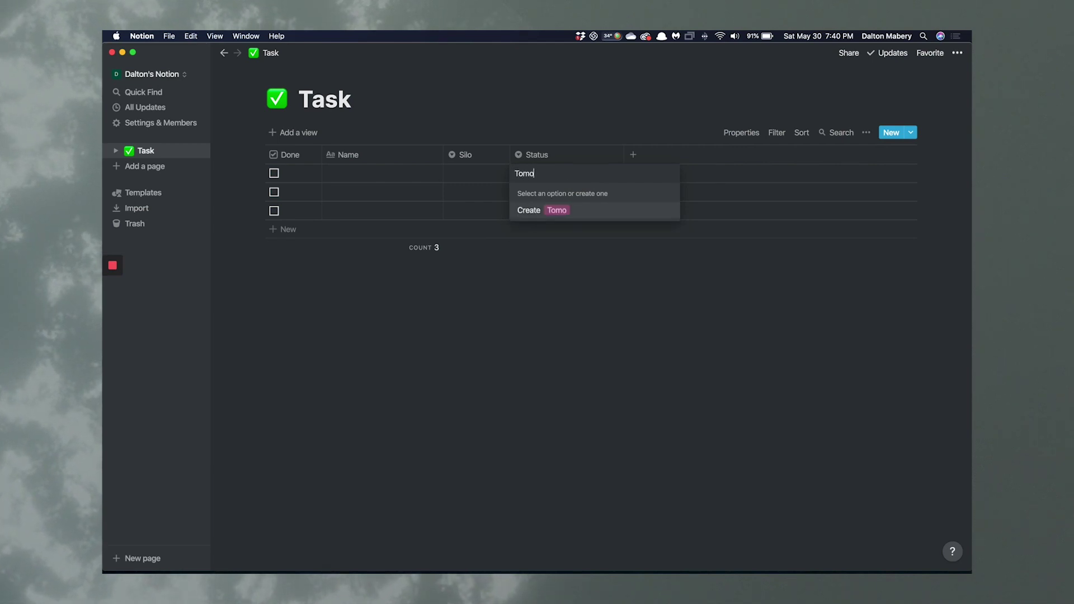
{"action": "key", "text": "Return"}
Replace the first row's Status value with new options This Week and Next Week, created one after the other
{"action": "left_click", "coordinate": [576, 175]}
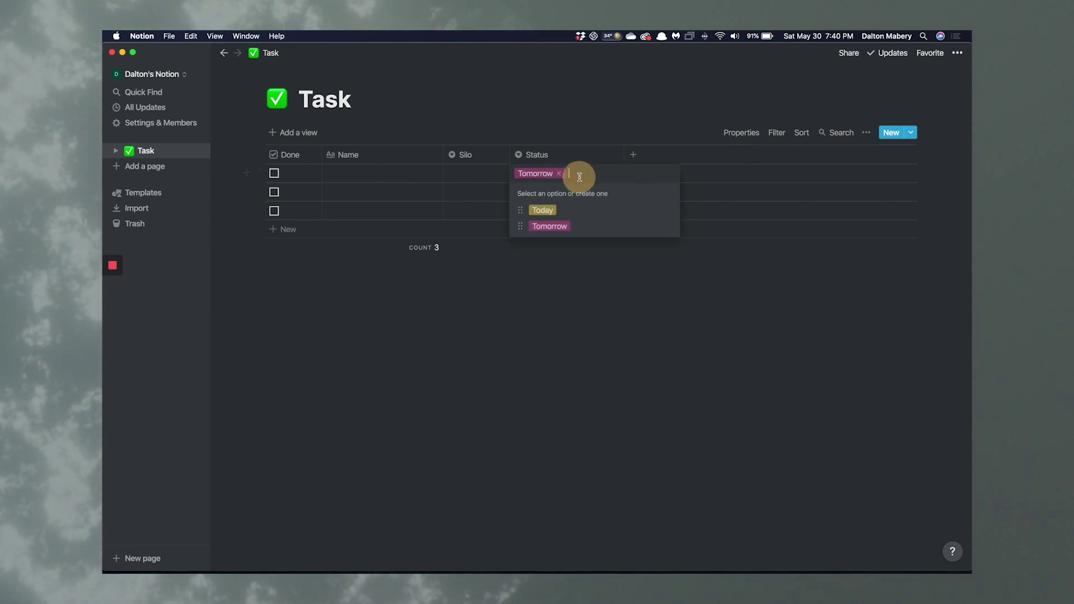
{"action": "key", "text": "BackSpace"}
{"action": "type", "text": "THis"}
{"action": "key", "text": "BackSpace"}
{"action": "type", "text": "h"}
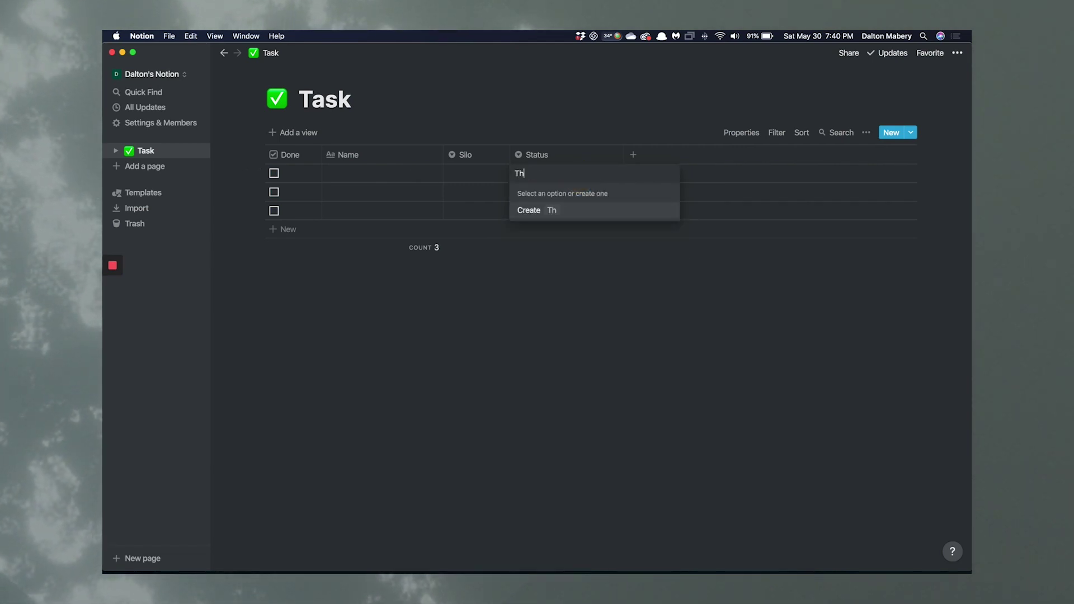
{"action": "type", "text": "is Week"}
{"action": "key", "text": "Return"}
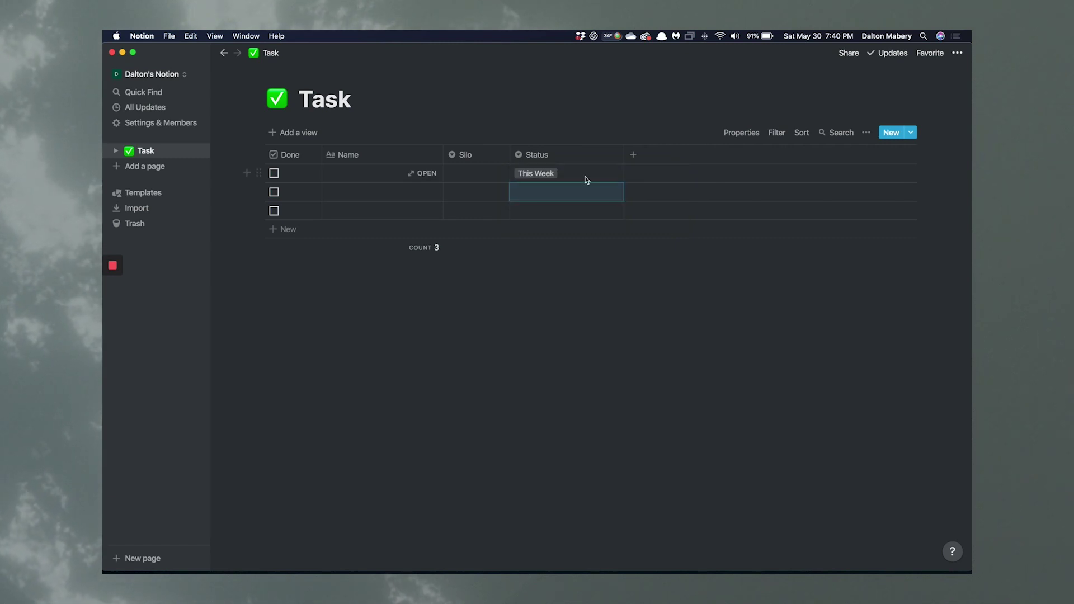
{"action": "key", "text": "Return"}
{"action": "type", "text": "Next Week"}
{"action": "key", "text": "Return"}
Create the option This Month in the first row's Status cell
{"action": "key", "text": "Return"}
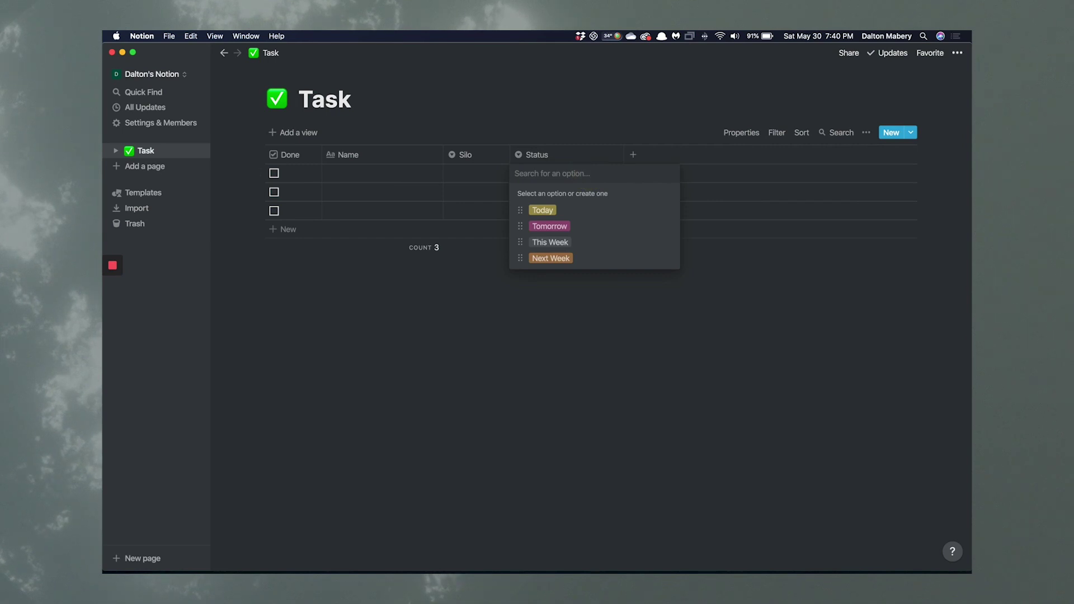
{"action": "type", "text": "Next"}
{"action": "key", "text": "BackSpace"}
{"action": "key", "text": "BackSpace"}
{"action": "key", "text": "BackSpace"}
{"action": "key", "text": "BackSpace"}
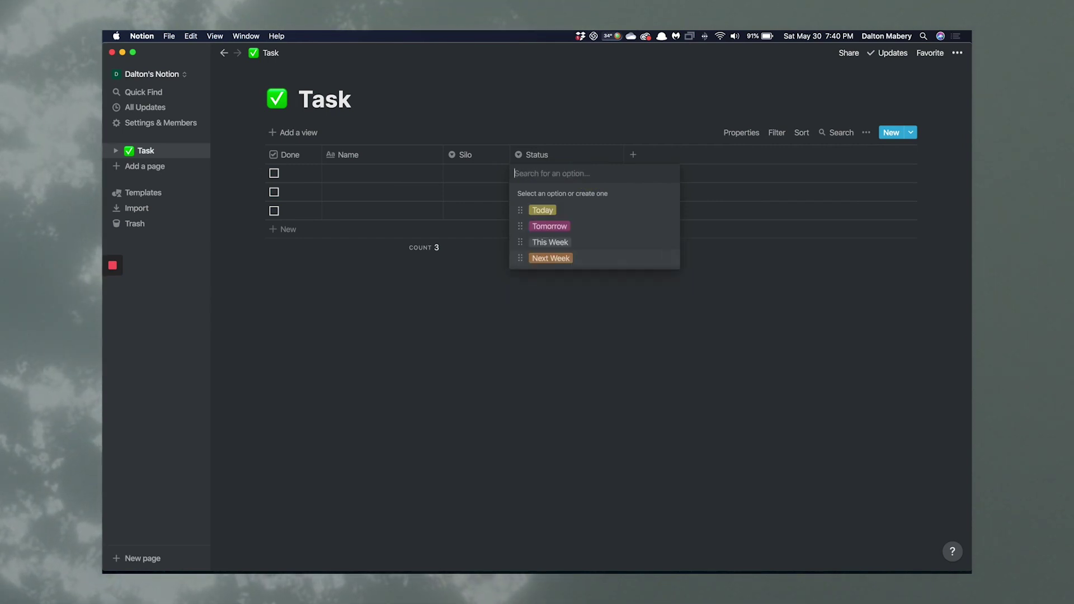
{"action": "type", "text": "This Monr"}
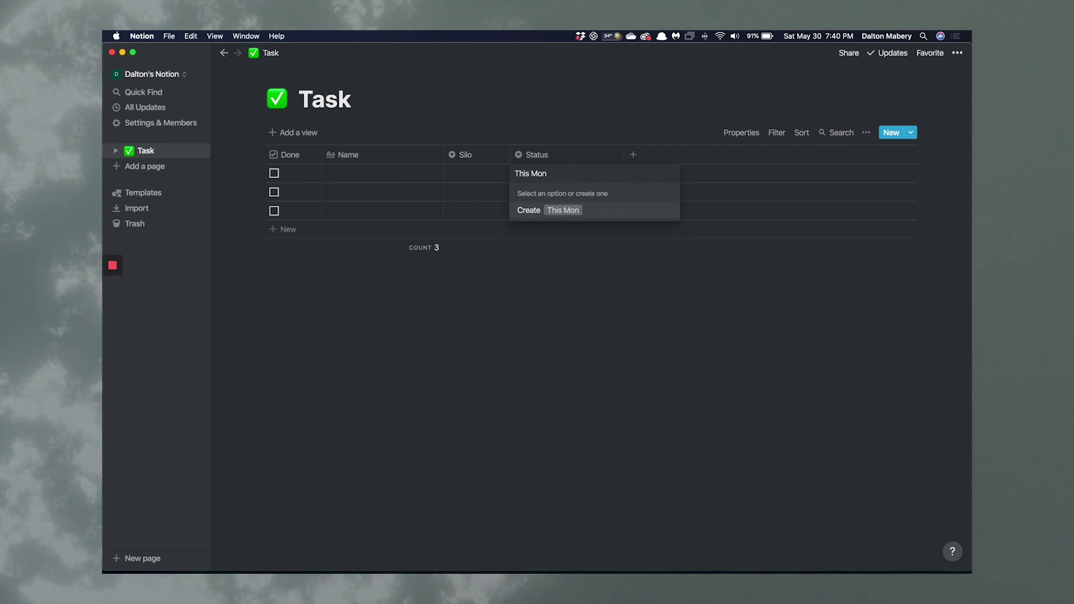
{"action": "key", "text": "Return"}
Create the options Next Month and Next Quarter in the Status column
{"action": "left_click", "coordinate": [592, 180]}
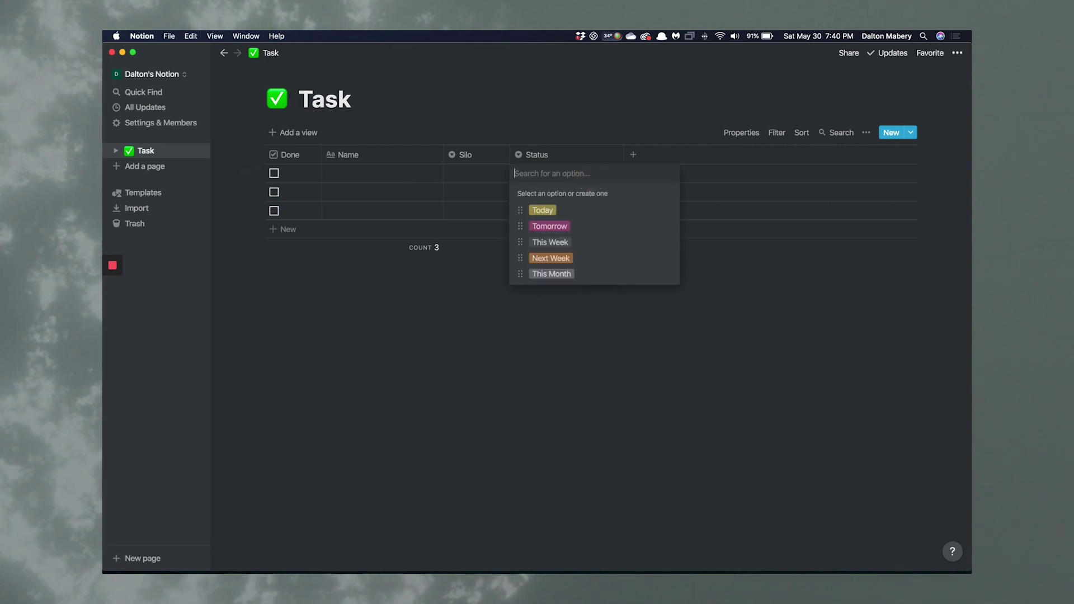
{"action": "type", "text": "Next Mon"}
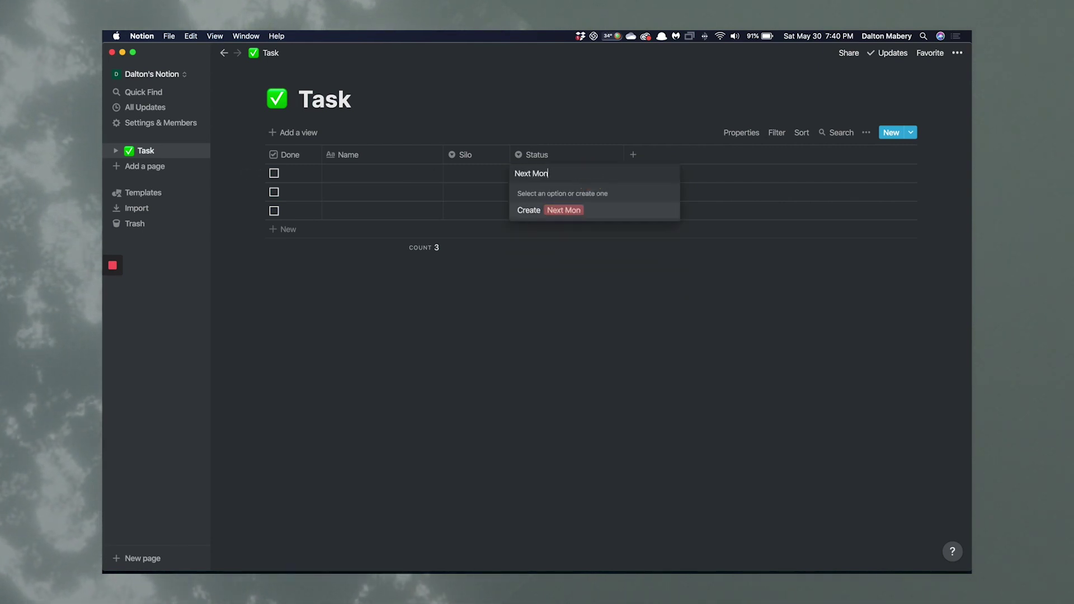
{"action": "type", "text": "th"}
{"action": "key", "text": "Return"}
{"action": "left_click", "coordinate": [600, 177]}
{"action": "type", "text": "Ne"}
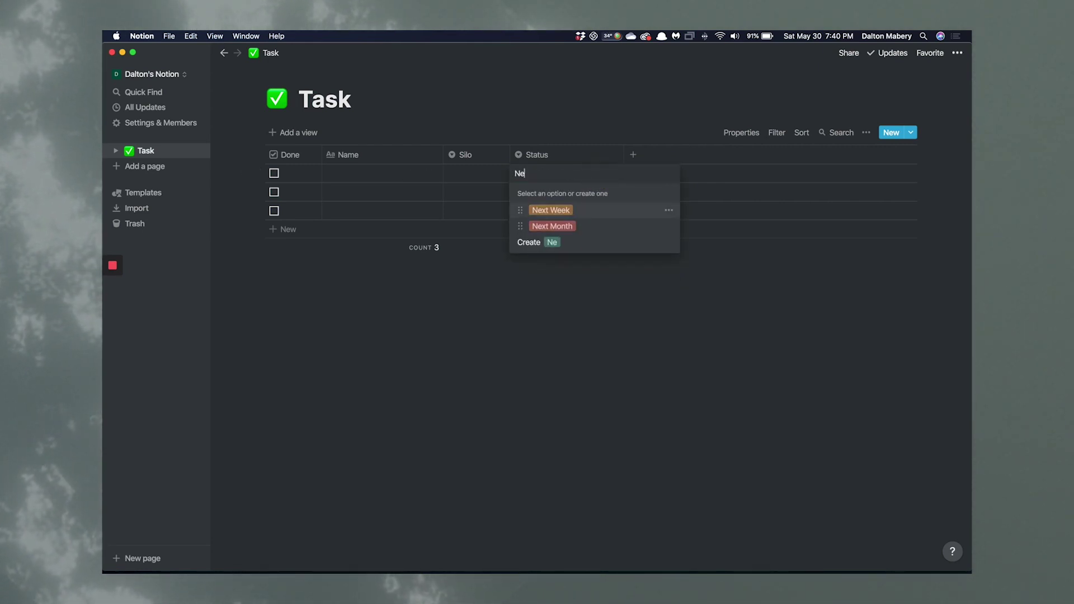
{"action": "type", "text": "xt Quarter"}
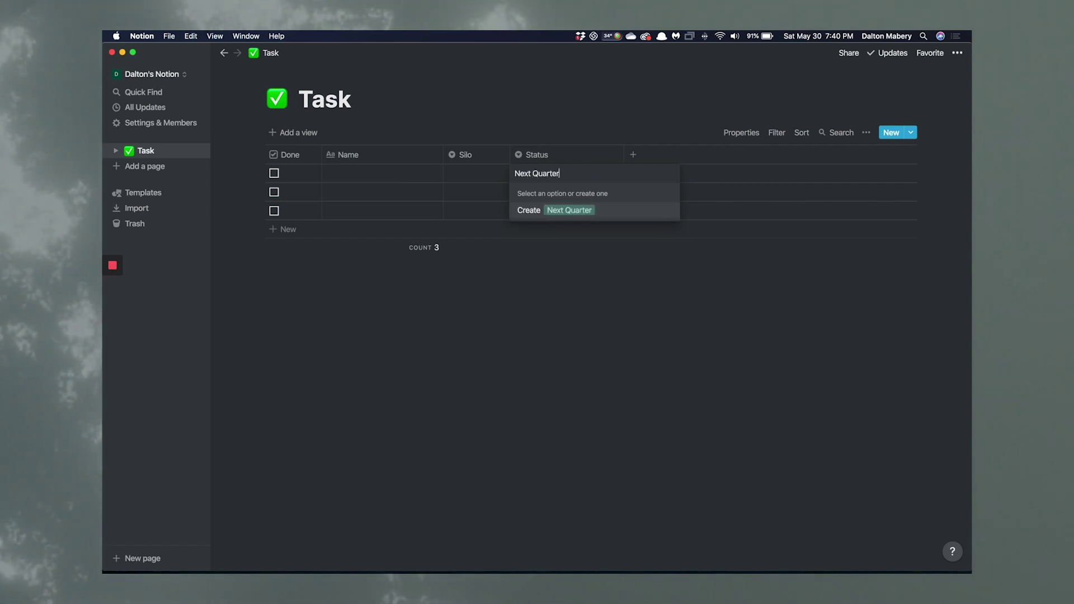
{"action": "key", "text": "Return"}
Create the Status option This Quarter and move it before Next Quarter in the option list
{"action": "left_click", "coordinate": [594, 174]}
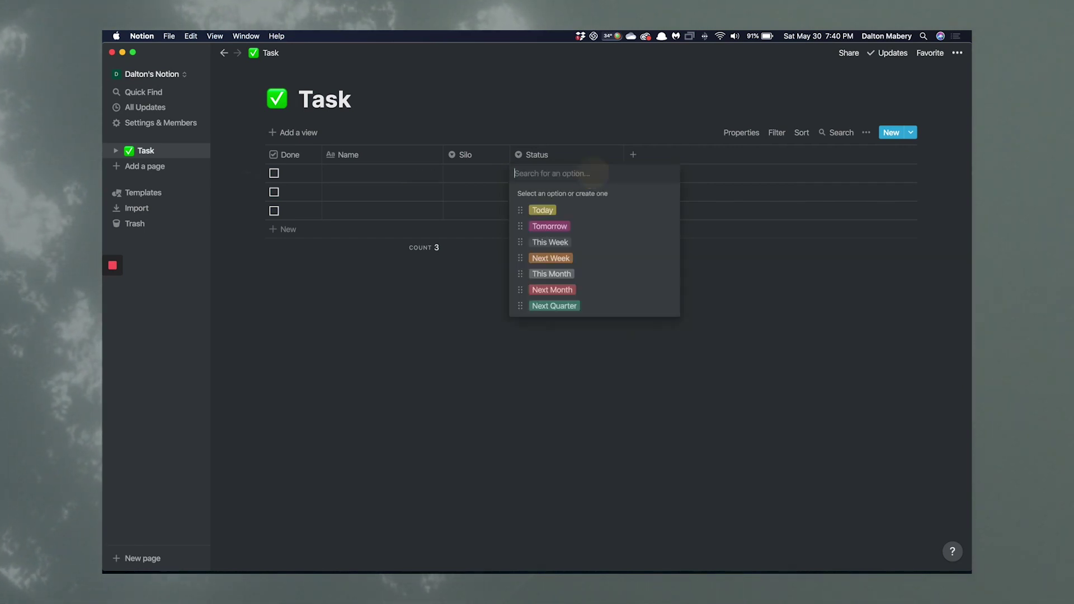
{"action": "type", "text": "THis"}
{"action": "key", "text": "BackSpace"}
{"action": "key", "text": "BackSpace"}
{"action": "key", "text": "BackSpace"}
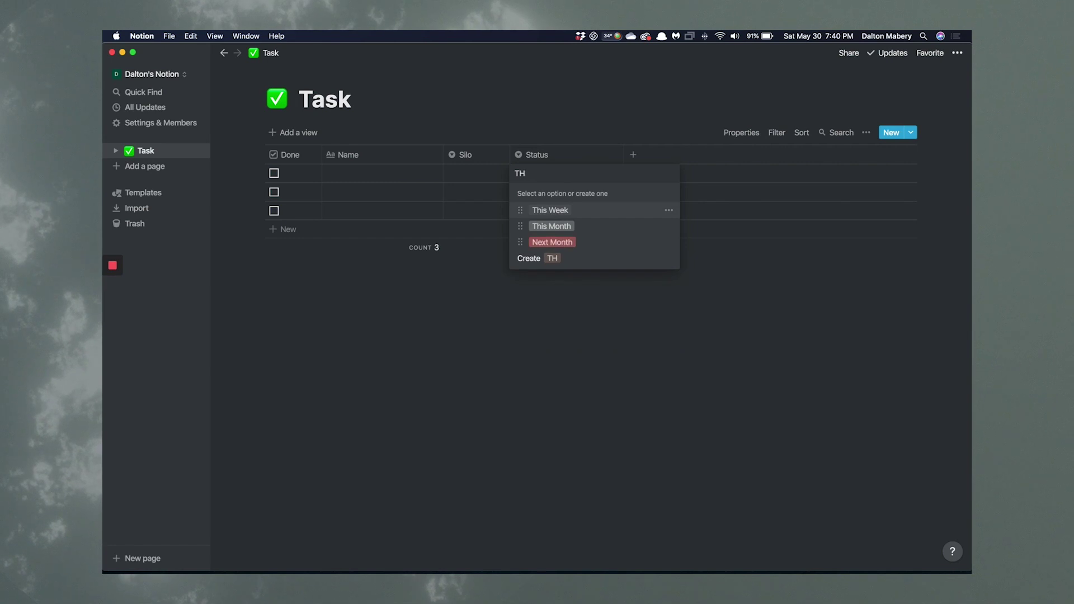
{"action": "type", "text": "his Quarter"}
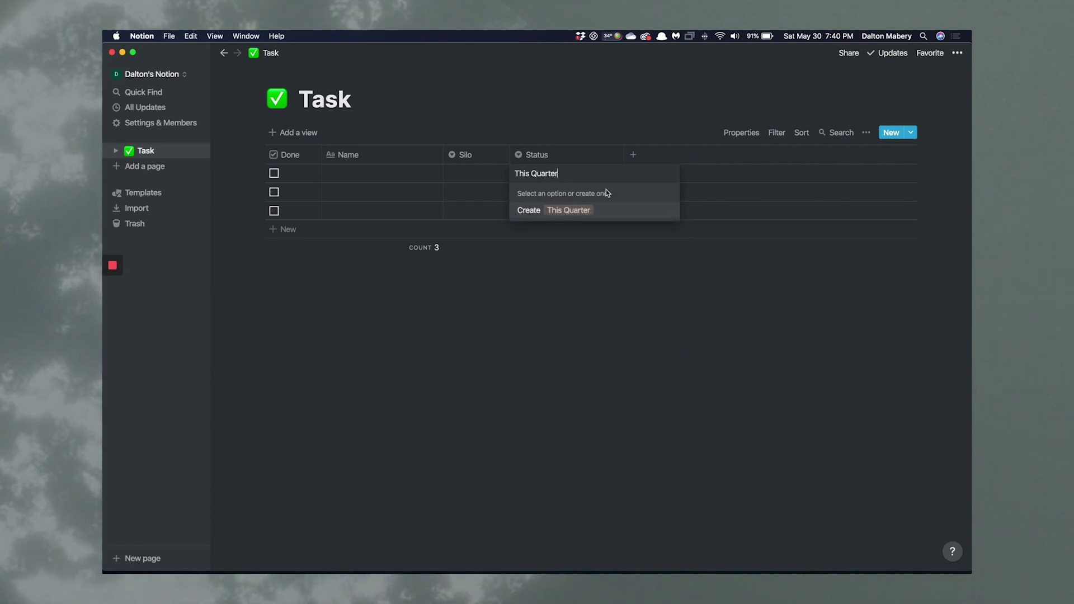
{"action": "key", "text": "Return"}
{"action": "left_click", "coordinate": [594, 173]}
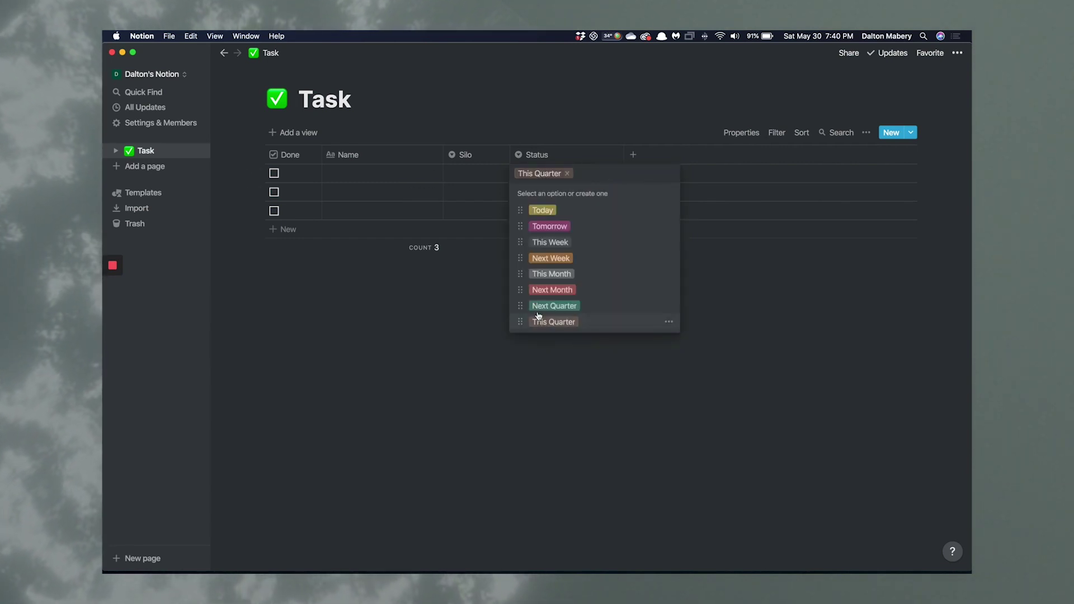
{"action": "left_click_drag", "start_coordinate": [521, 322], "coordinate": [521, 306]}
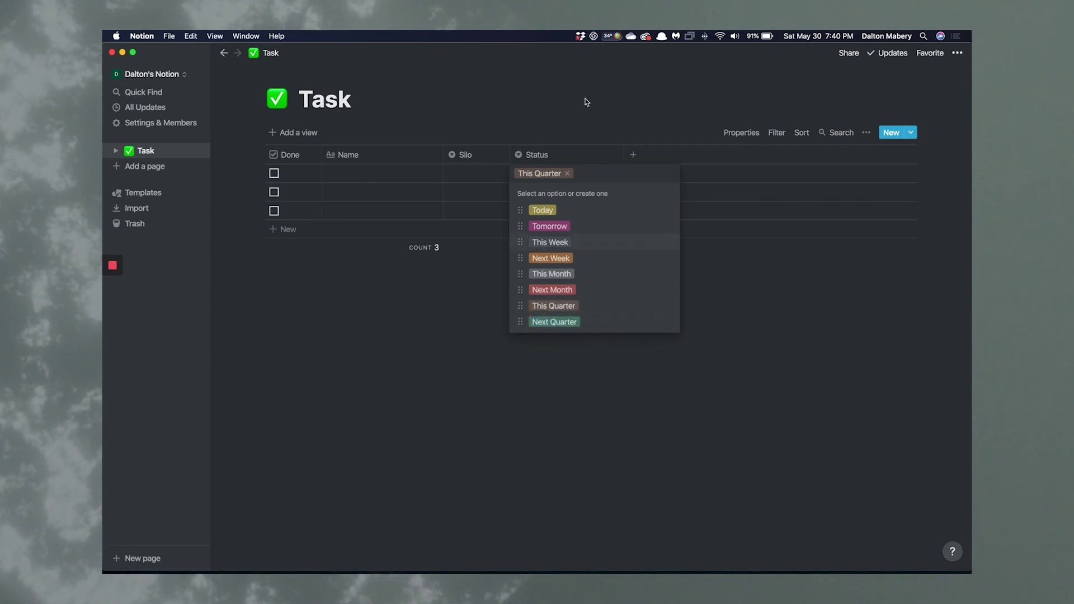
Create the options This Year and Next Year in the Status column
{"action": "key", "text": "BackSpace"}
{"action": "type", "text": "This Year"}
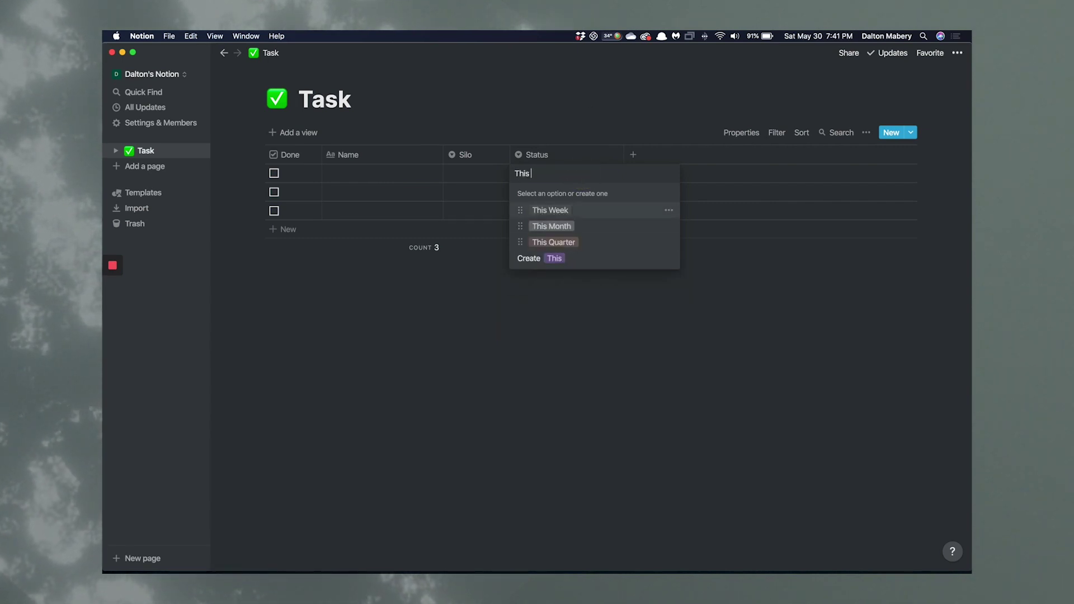
{"action": "key", "text": "Return"}
{"action": "left_click", "coordinate": [587, 166]}
{"action": "key", "text": "BackSpace"}
{"action": "type", "text": "n"}
{"action": "key", "text": "BackSpace"}
{"action": "type", "text": "Next Ye"}
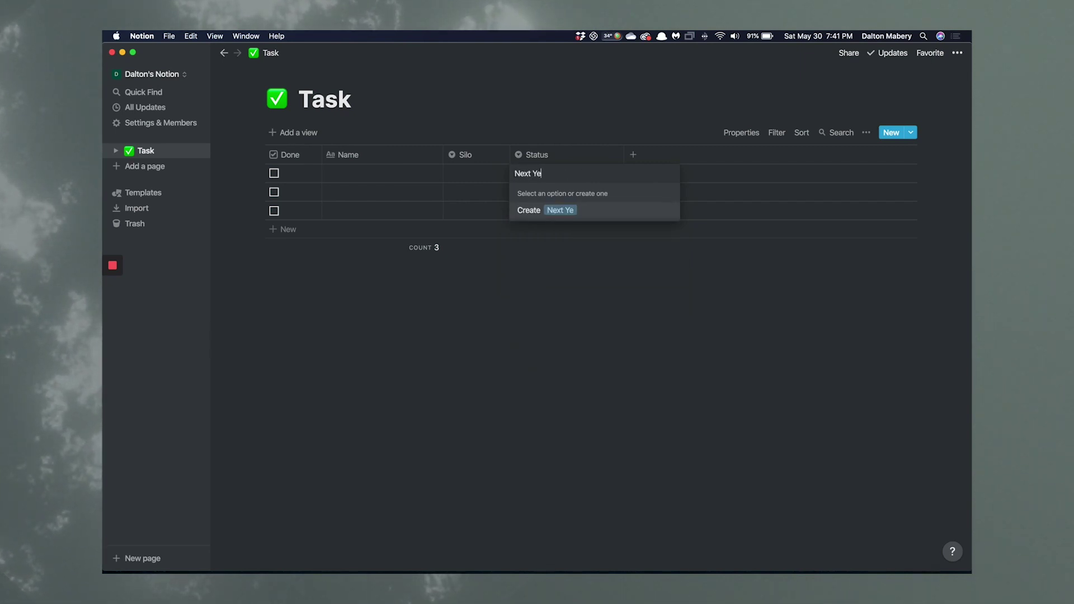
{"action": "type", "text": "ar"}
{"action": "key", "text": "Return"}
Create the Status options Unplanned and Archived, and leave the first row's Status cell empty
{"action": "left_click", "coordinate": [586, 175]}
{"action": "key", "text": "BackSpace"}
{"action": "type", "text": "U"}
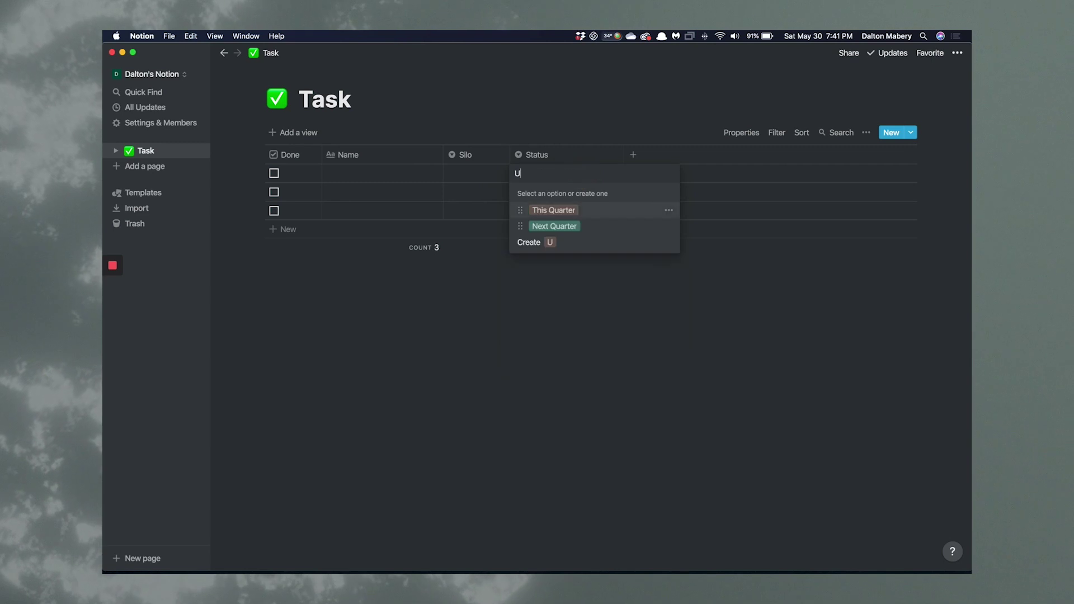
{"action": "type", "text": "nplanned"}
{"action": "key", "text": "Return"}
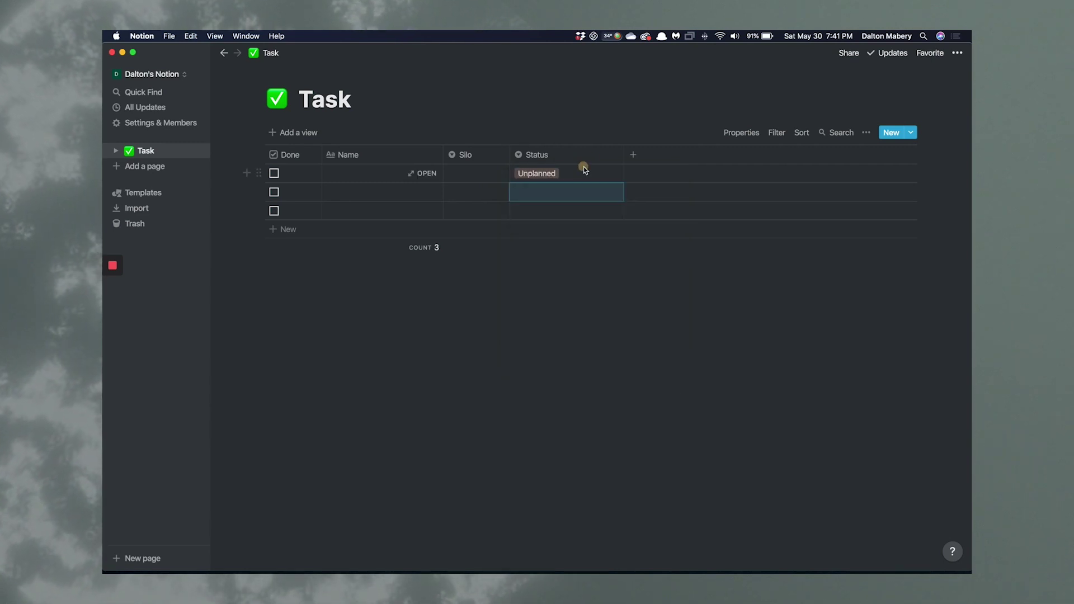
{"action": "left_click", "coordinate": [584, 170]}
{"action": "key", "text": "BackSpace"}
{"action": "type", "text": "Archived"}
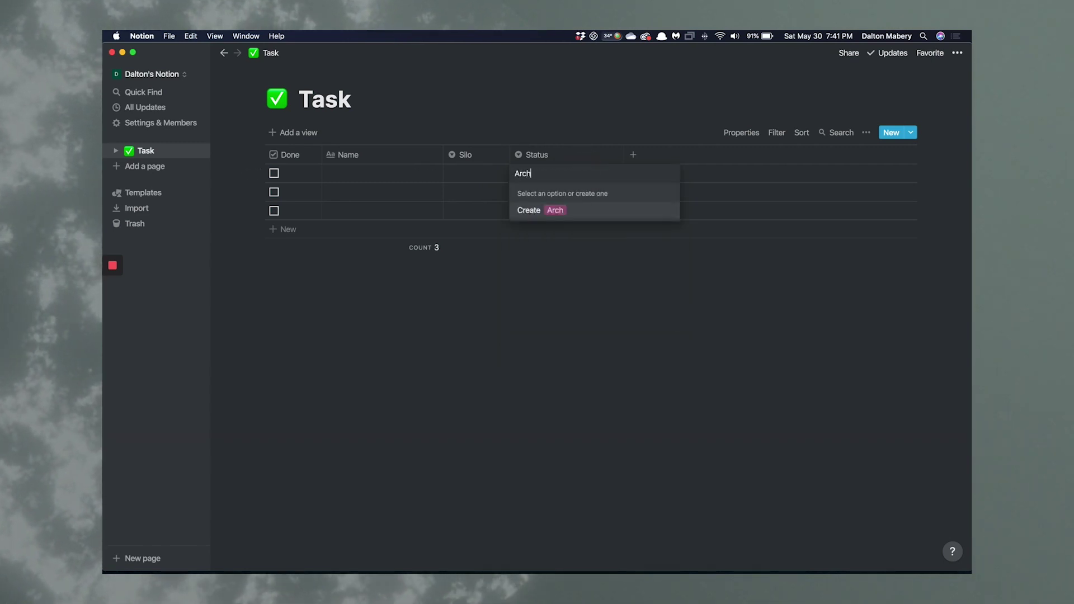
{"action": "key", "text": "Return"}
{"action": "left_click", "coordinate": [585, 173]}
{"action": "key", "text": "BackSpace"}
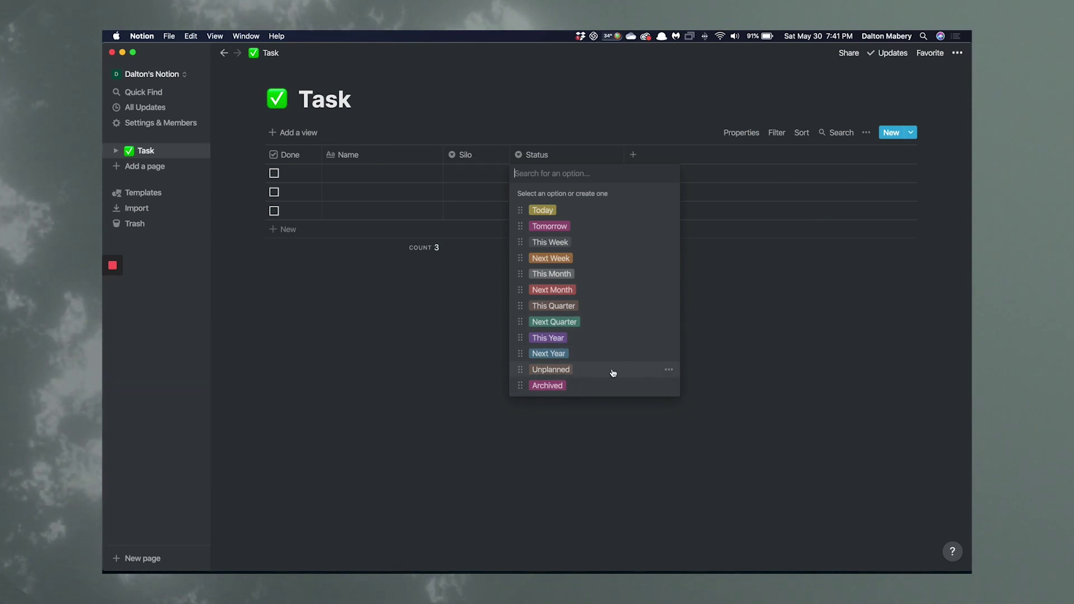
Set the color of the Status options Unplanned and Archived to gray
{"action": "left_click", "coordinate": [668, 369]}
{"action": "left_click", "coordinate": [656, 226]}
{"action": "left_click", "coordinate": [669, 385]}
{"action": "left_click", "coordinate": [669, 385]}
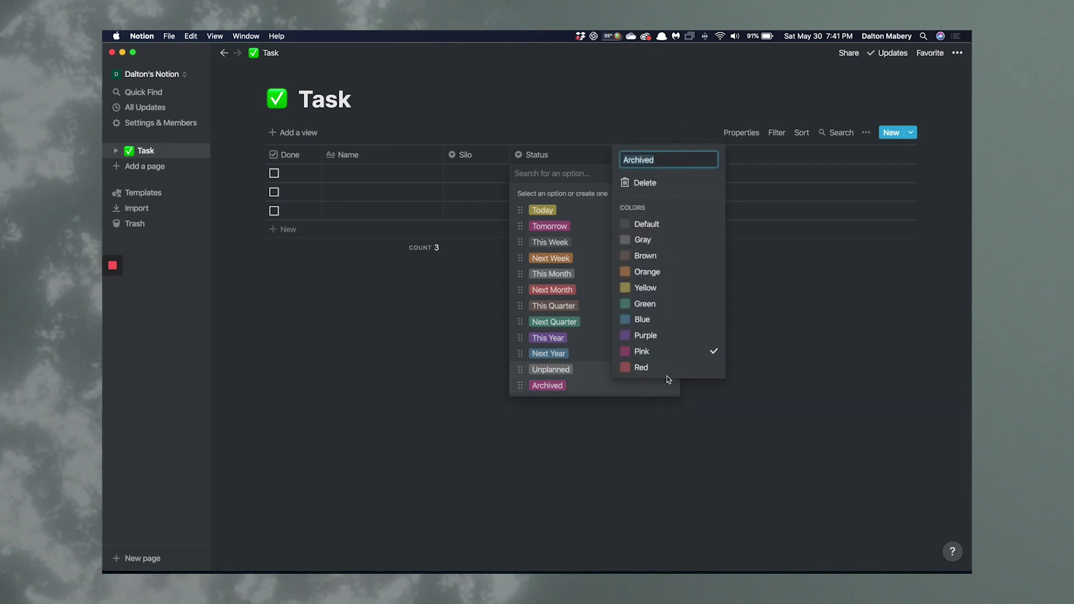
{"action": "left_click", "coordinate": [643, 239]}
{"action": "left_click", "coordinate": [590, 201]}
Set the color of the Status option Today to green and keep Tomorrow on pink
{"action": "left_click", "coordinate": [666, 215]}
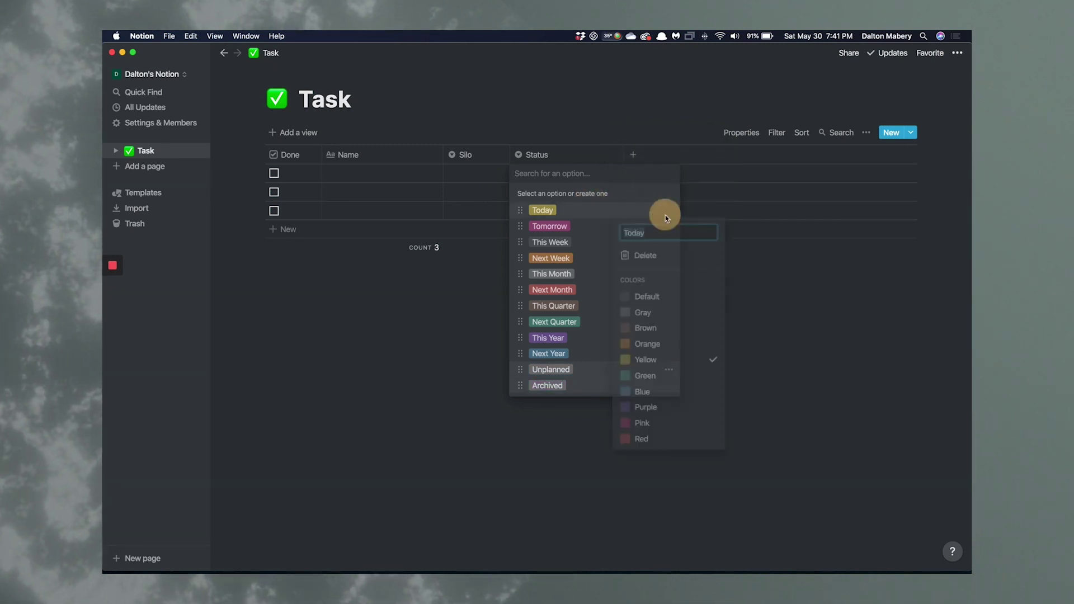
{"action": "left_click", "coordinate": [655, 376]}
{"action": "left_click", "coordinate": [589, 208]}
{"action": "left_click", "coordinate": [669, 227]}
{"action": "left_click", "coordinate": [653, 439]}
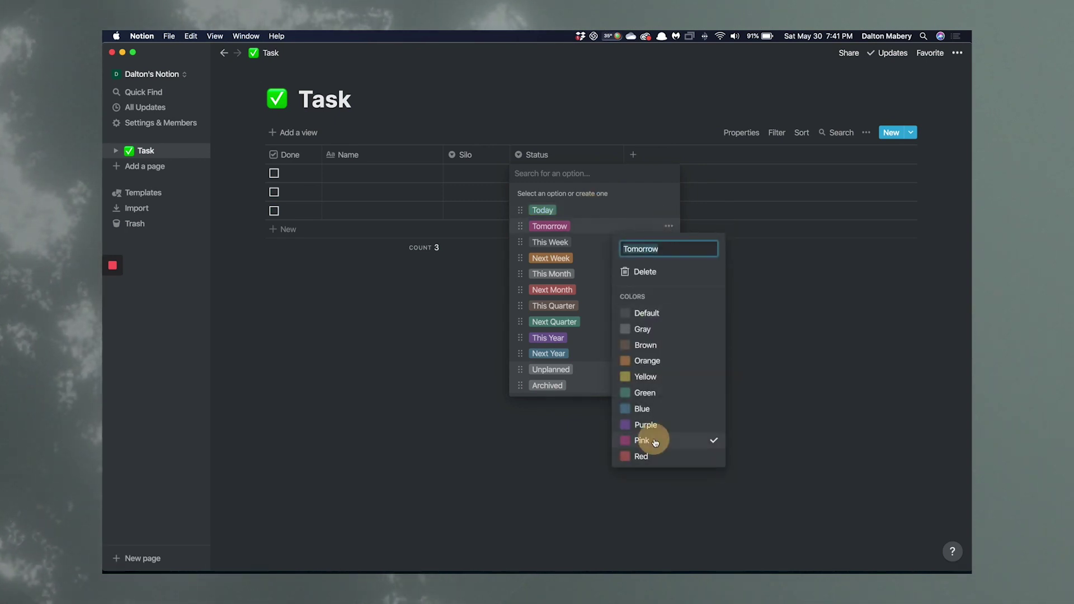
{"action": "left_click", "coordinate": [598, 234]}
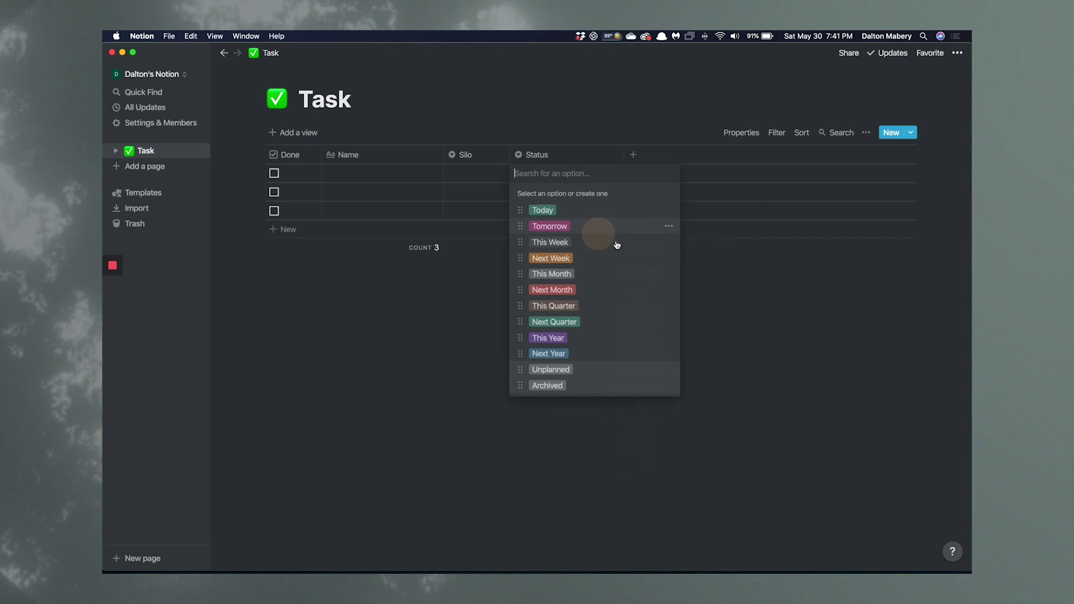
Set the color of the Status option This Week to yellow and Next Week to blue
{"action": "left_click", "coordinate": [669, 242]}
{"action": "left_click", "coordinate": [655, 391]}
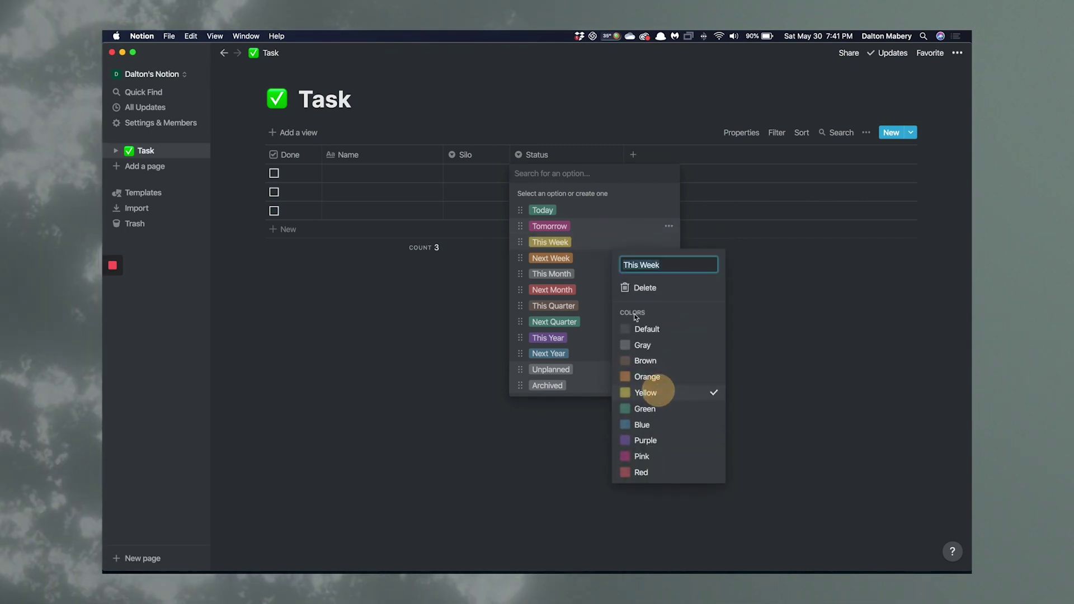
{"action": "left_click", "coordinate": [595, 237]}
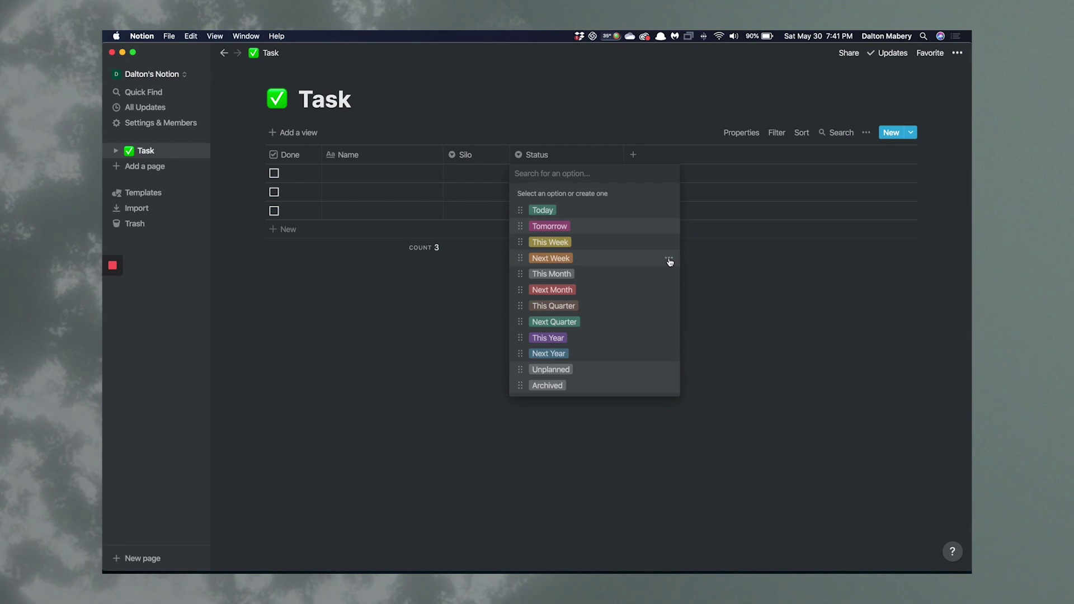
{"action": "left_click", "coordinate": [668, 259]}
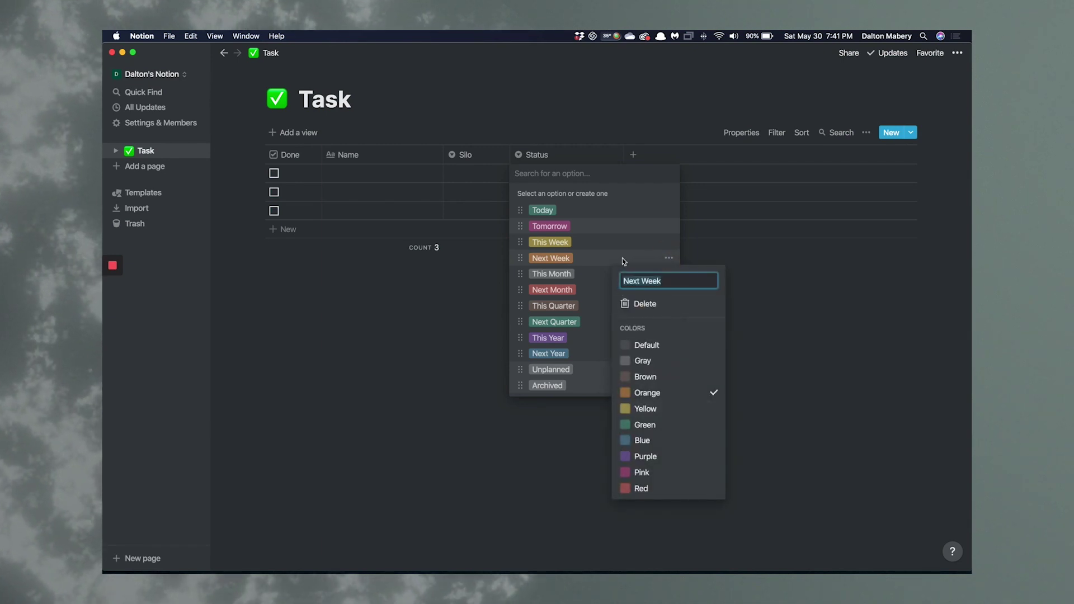
{"action": "left_click", "coordinate": [622, 255]}
{"action": "left_click", "coordinate": [668, 273]}
{"action": "left_click", "coordinate": [668, 261]}
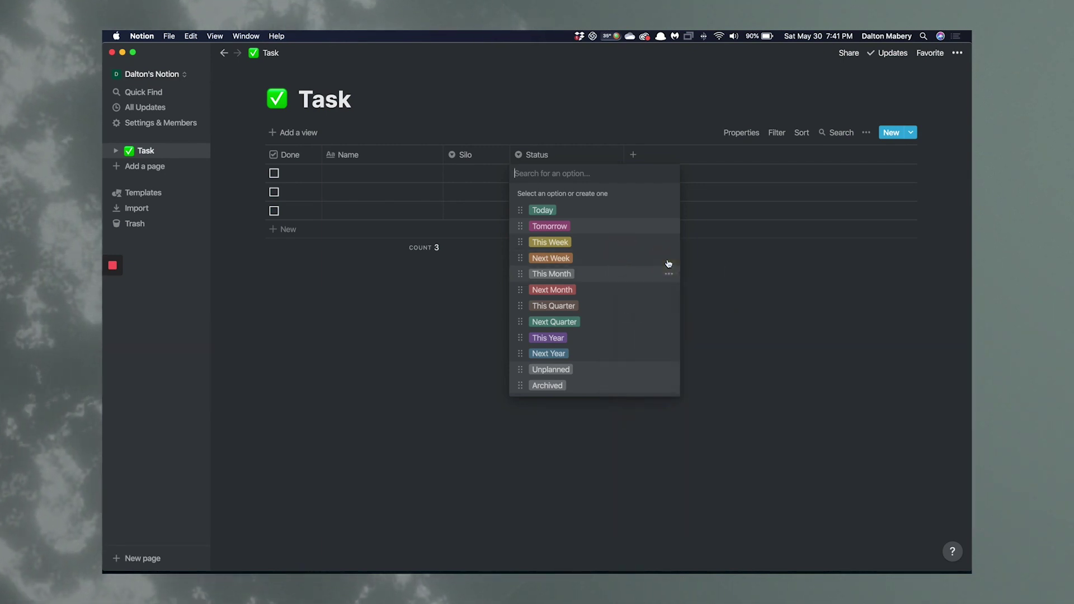
{"action": "left_click", "coordinate": [669, 260]}
{"action": "left_click", "coordinate": [644, 440]}
{"action": "left_click", "coordinate": [596, 285]}
Set the color of the Status option This Month to brown
{"action": "left_click", "coordinate": [592, 273]}
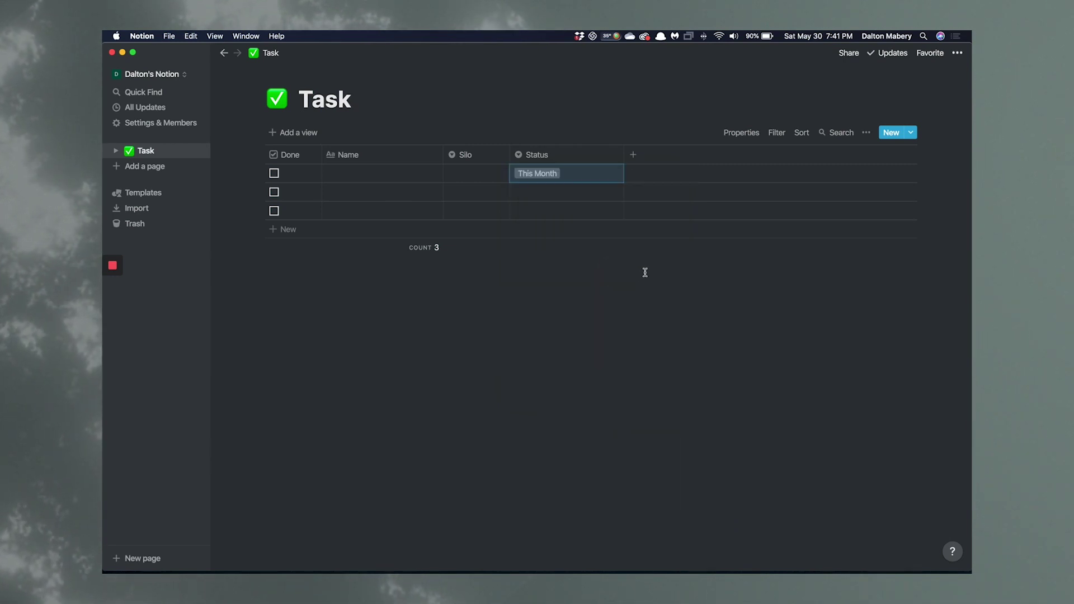
{"action": "left_click", "coordinate": [577, 172]}
{"action": "left_click", "coordinate": [568, 172]}
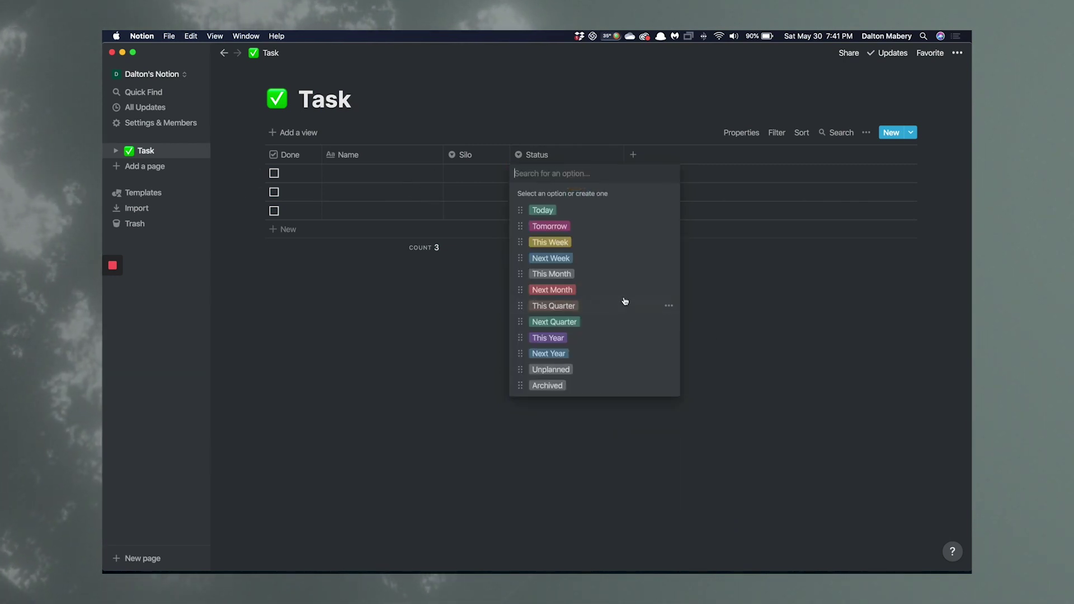
{"action": "left_click", "coordinate": [668, 274]}
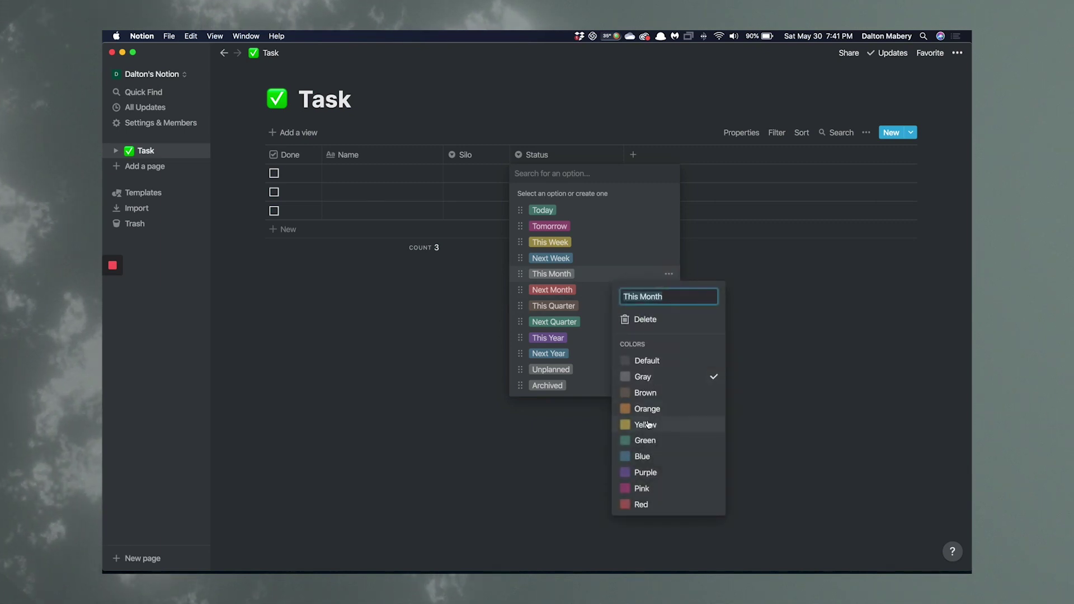
{"action": "left_click", "coordinate": [649, 392]}
{"action": "left_click", "coordinate": [601, 328]}
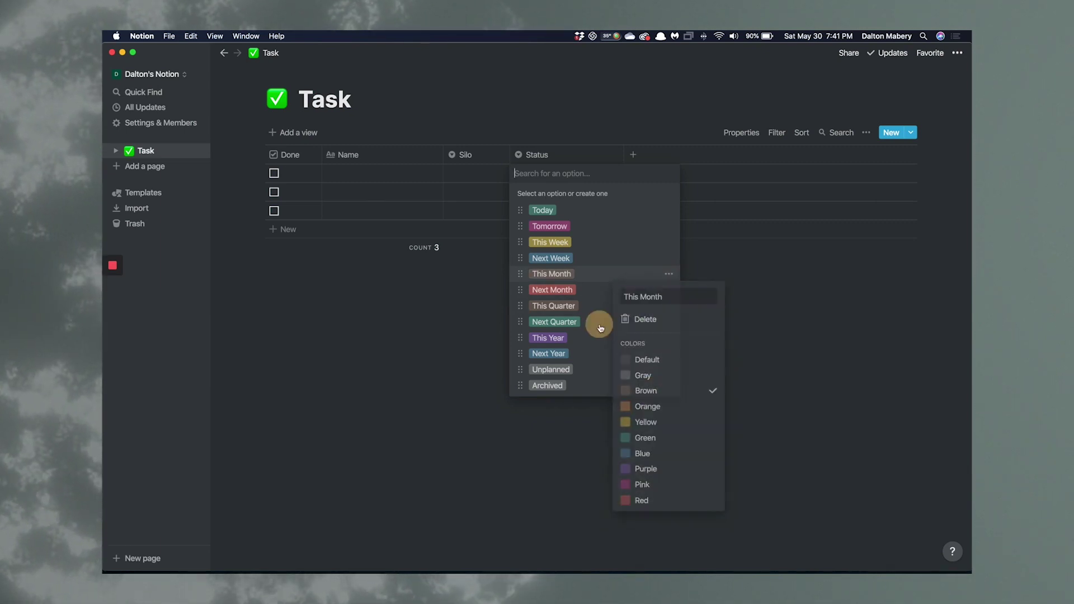
Set the Status option This Month to red and Next Month to brown, leaving the first row's Status cell empty
{"action": "left_click", "coordinate": [669, 274]}
{"action": "left_click", "coordinate": [650, 503]}
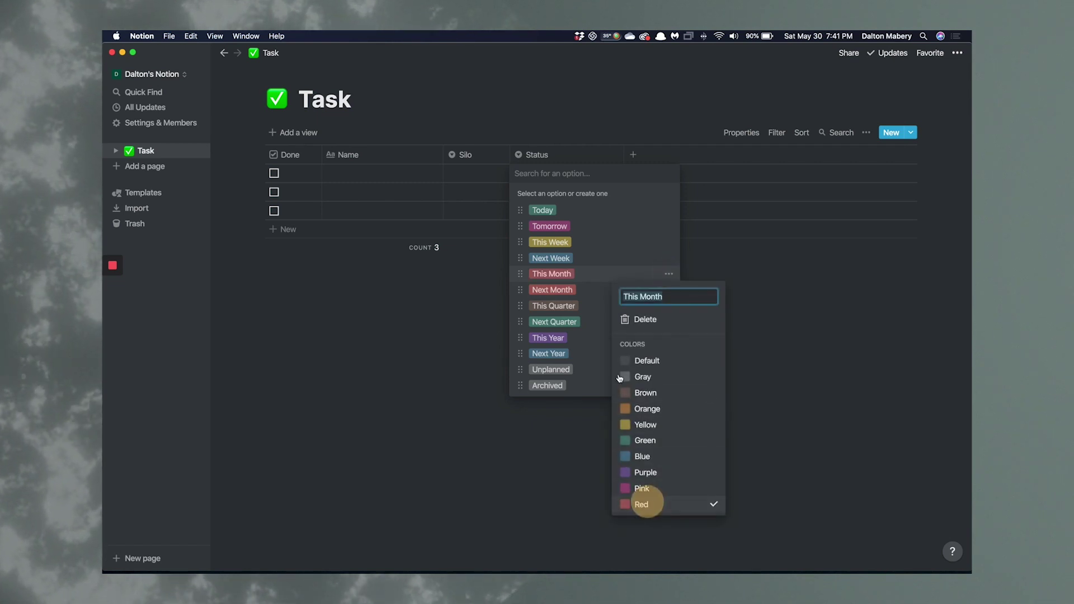
{"action": "left_click", "coordinate": [597, 302]}
{"action": "left_click", "coordinate": [669, 291]}
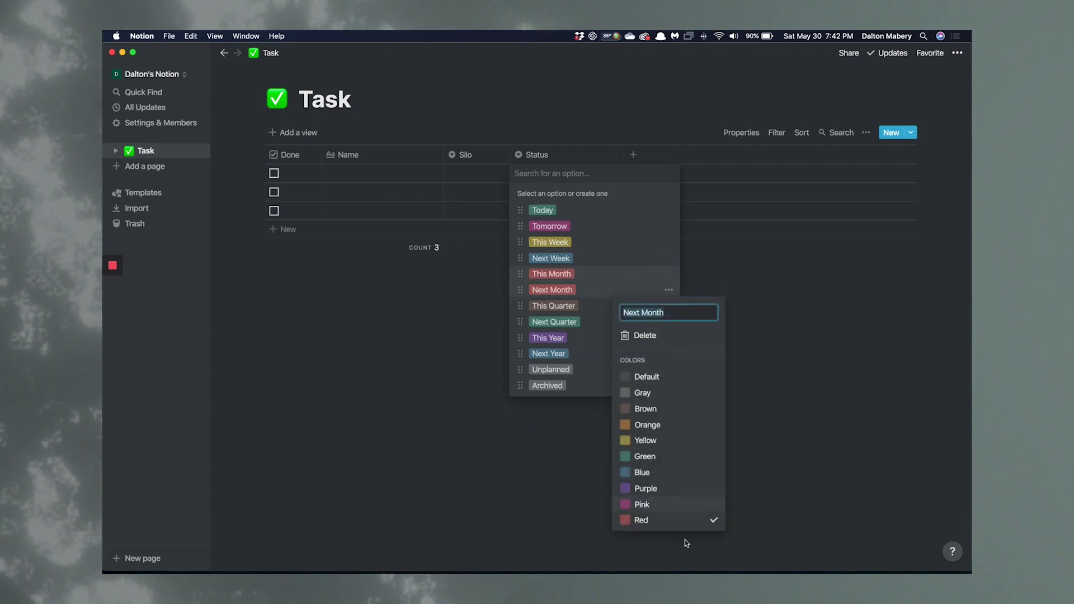
{"action": "left_click", "coordinate": [646, 409]}
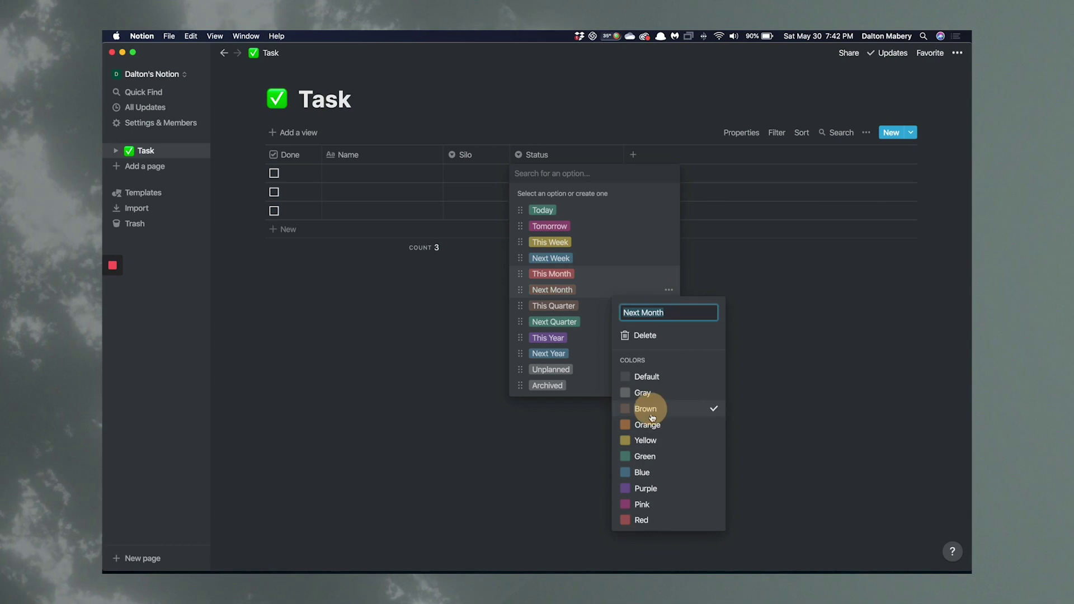
{"action": "left_click", "coordinate": [586, 305]}
{"action": "left_click", "coordinate": [651, 306]}
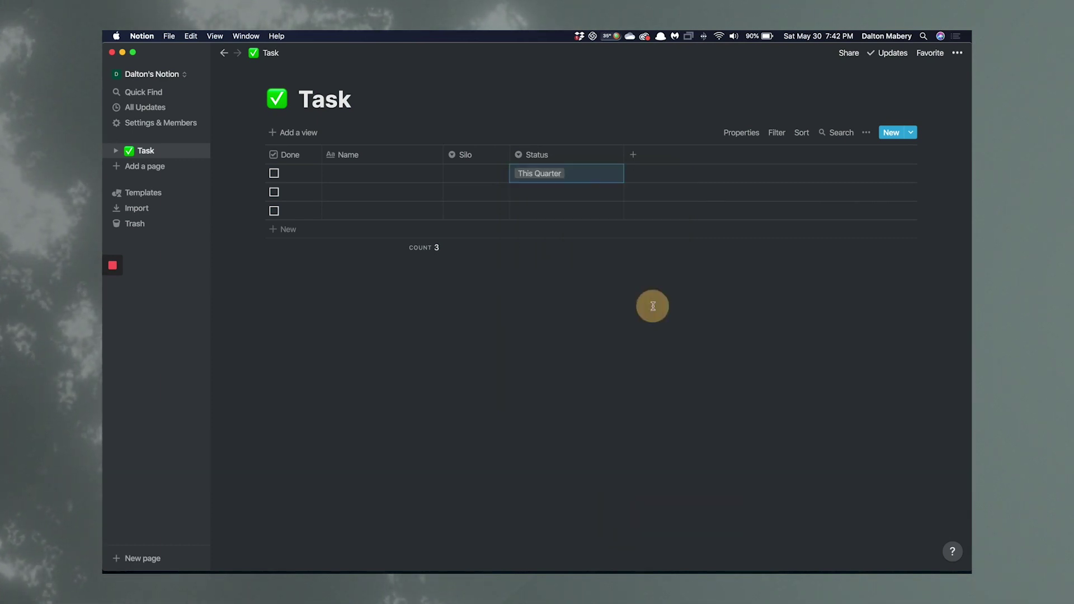
{"action": "left_click", "coordinate": [580, 177]}
{"action": "key", "text": "BackSpace"}
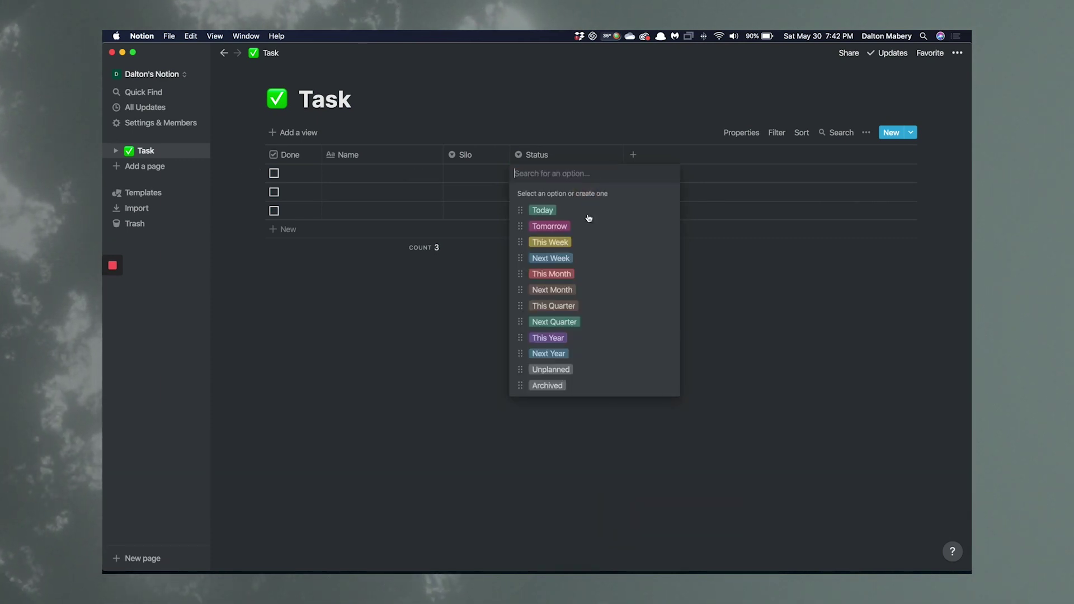
Set the Status option This Quarter to purple and Next Quarter to yellow, and close the option list
{"action": "left_click", "coordinate": [669, 307]}
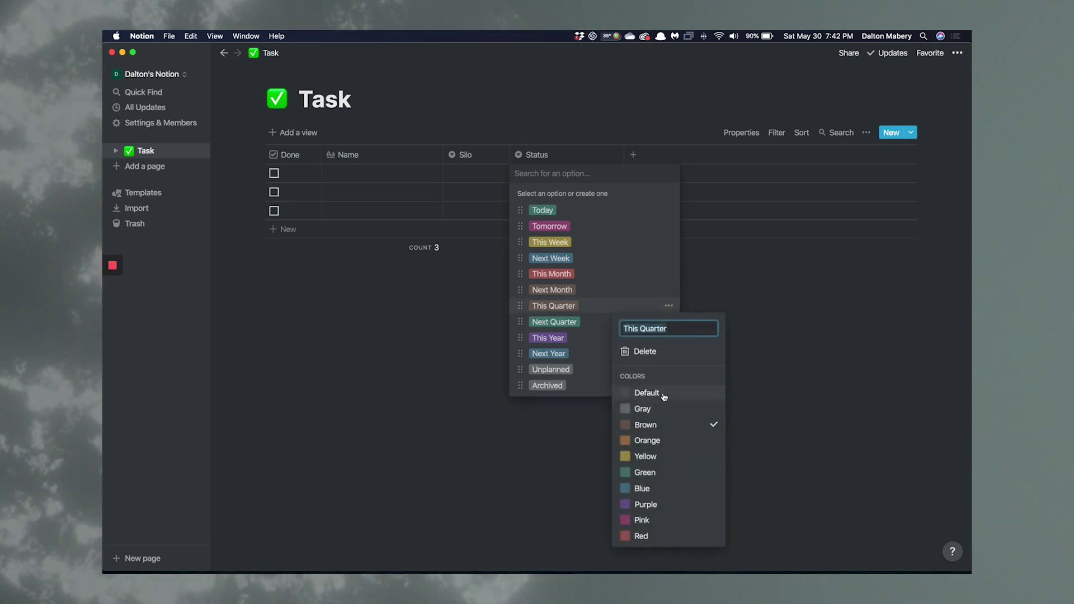
{"action": "left_click", "coordinate": [662, 507]}
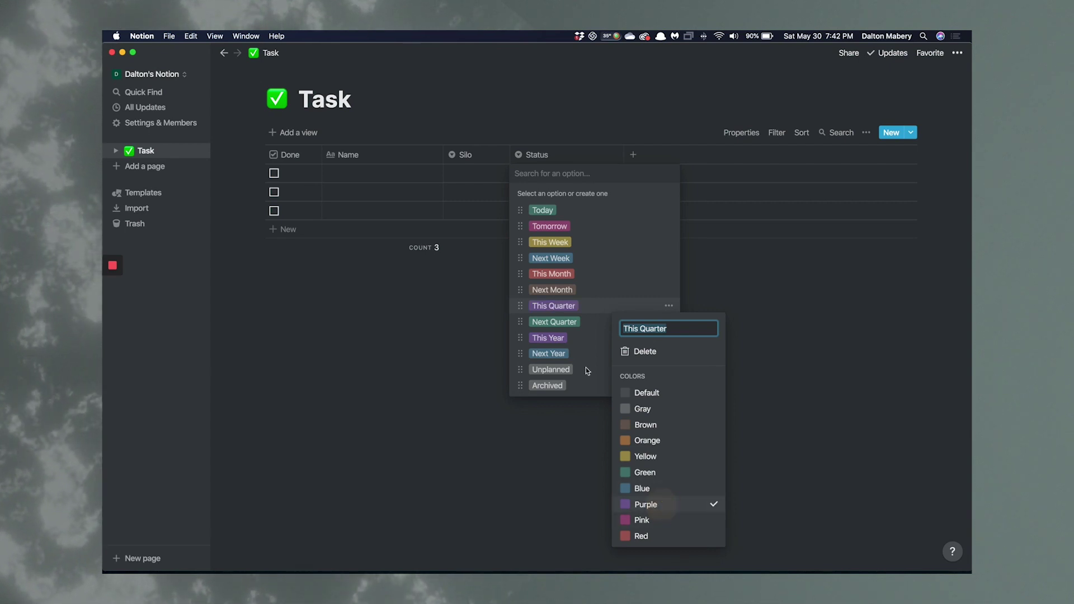
{"action": "left_click", "coordinate": [584, 338]}
{"action": "left_click", "coordinate": [667, 323]}
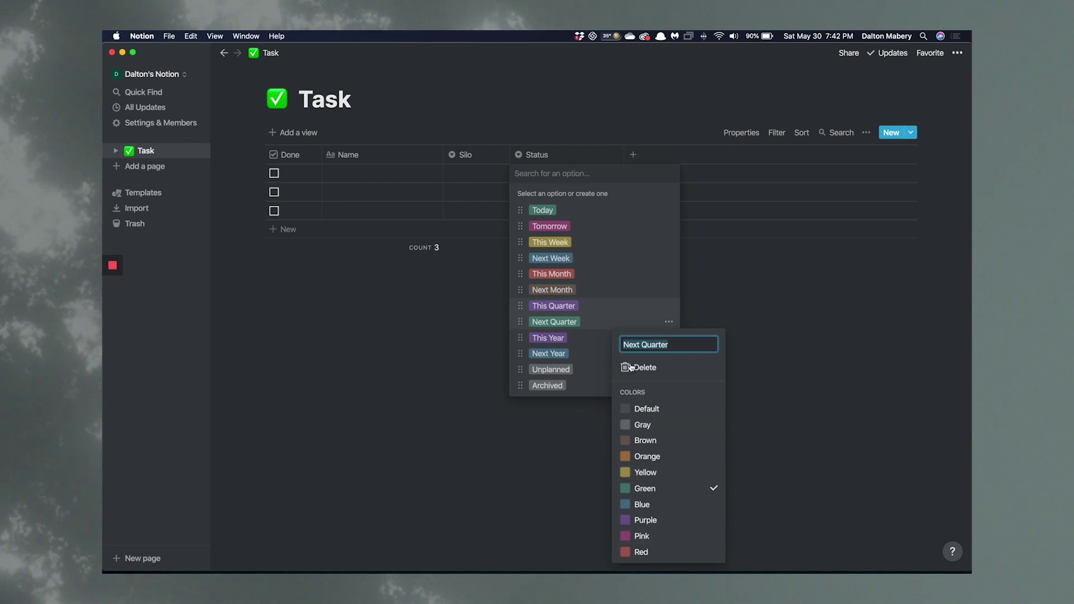
{"action": "left_click", "coordinate": [646, 472]}
{"action": "left_click", "coordinate": [595, 348]}
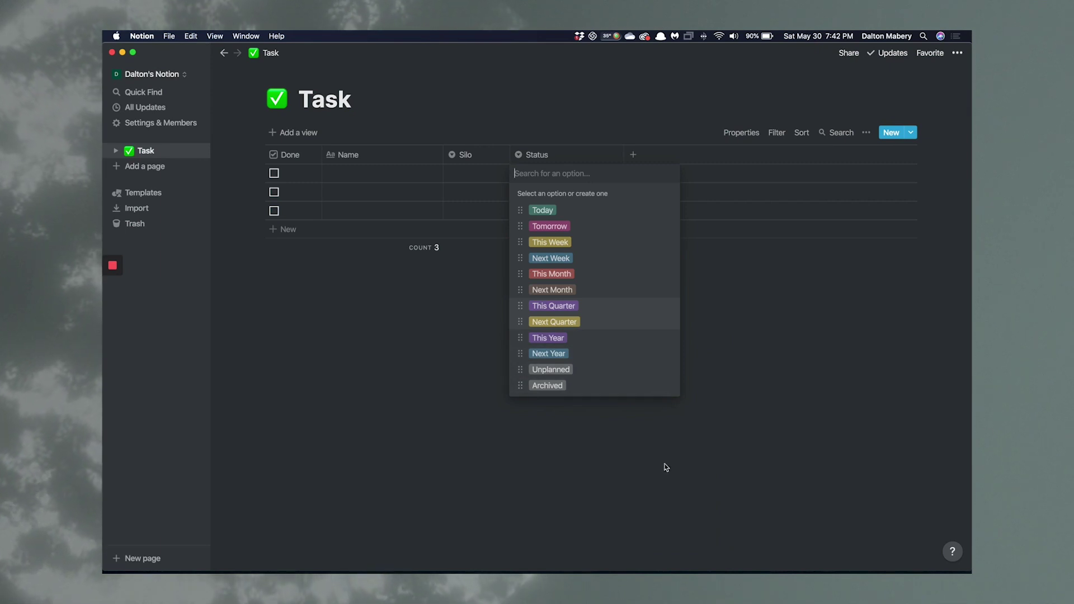
{"action": "left_click", "coordinate": [689, 508]}
Add a Select column named Priorities after Status, and narrow both the Status and Priorities columns
{"action": "left_click_drag", "start_coordinate": [624, 152], "coordinate": [585, 154]}
{"action": "left_click", "coordinate": [595, 156]}
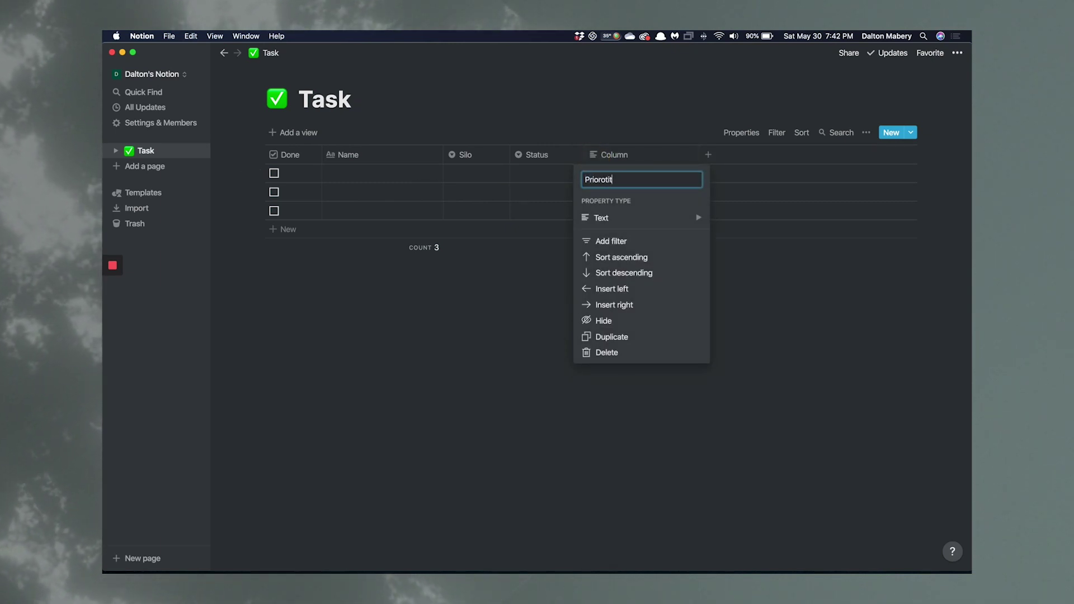
{"action": "double_click", "coordinate": [652, 178]}
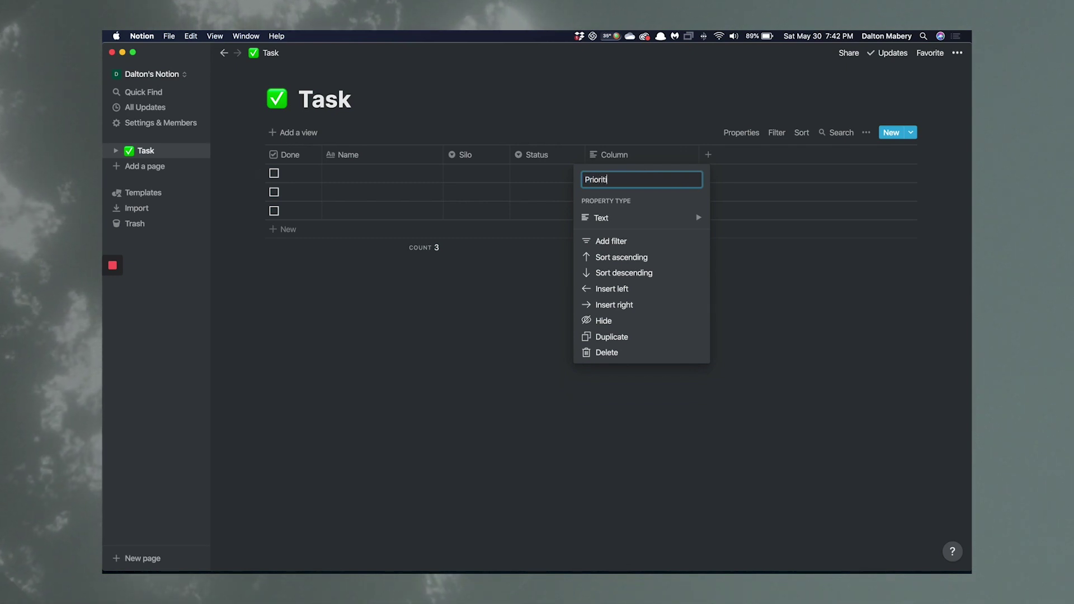
{"action": "left_click", "coordinate": [652, 217]}
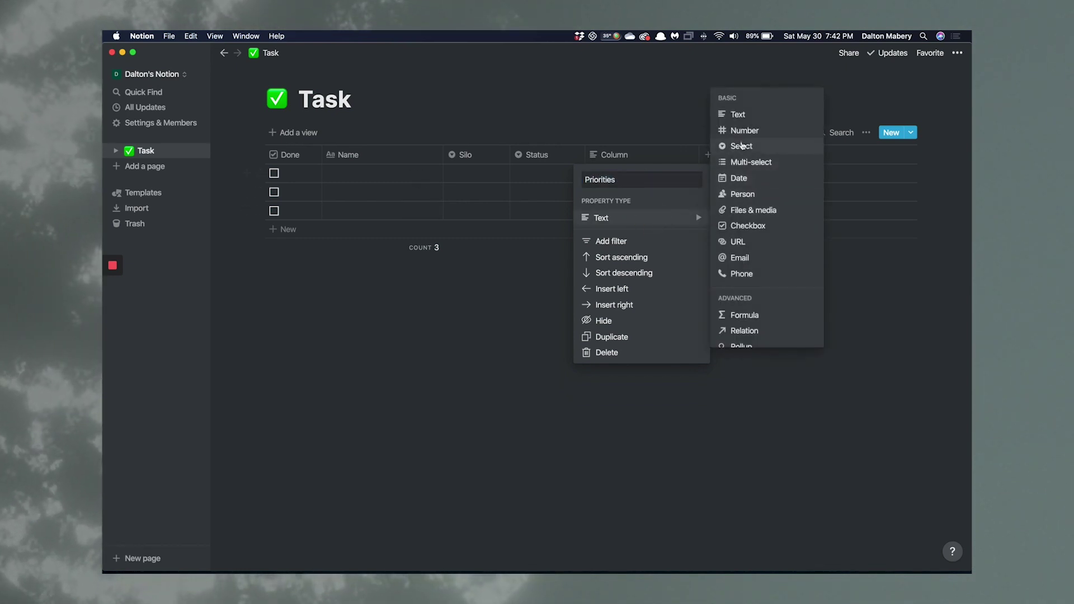
{"action": "left_click", "coordinate": [737, 142]}
{"action": "left_click_drag", "start_coordinate": [698, 155], "coordinate": [653, 158]}
Create the options 🔥🔥 and 🔥🔥🔥 in the Priorities column
{"action": "left_click", "coordinate": [618, 170]}
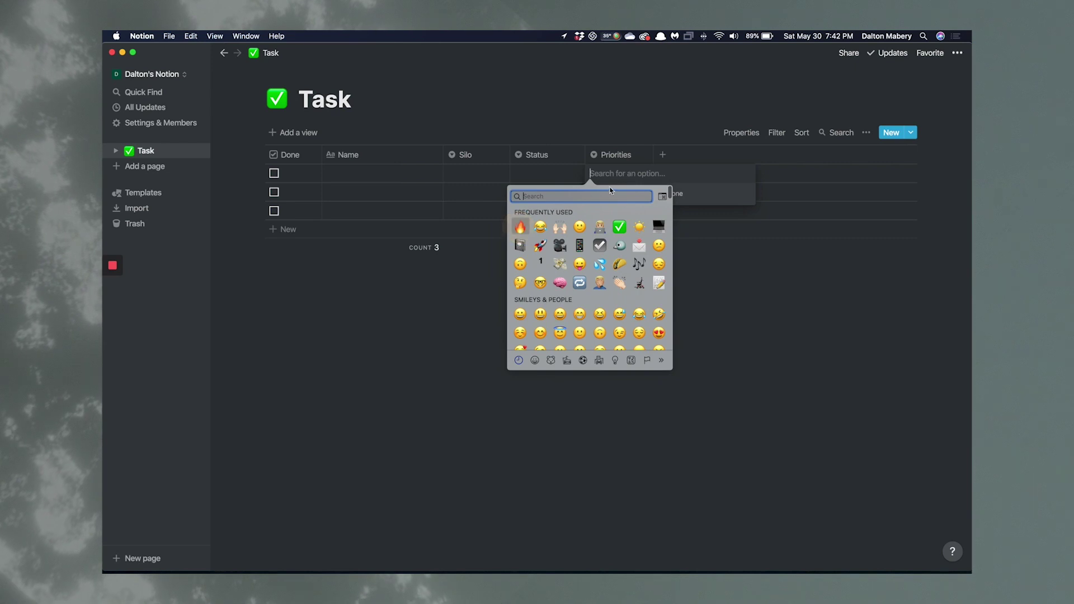
{"action": "left_click", "coordinate": [520, 227]}
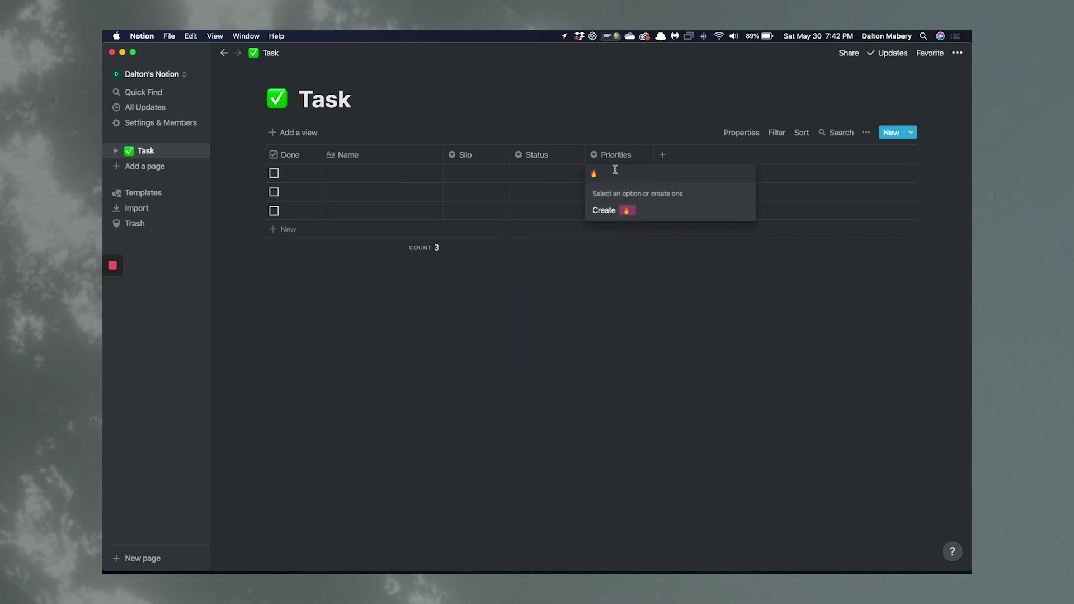
{"action": "key", "text": "BackSpace"}
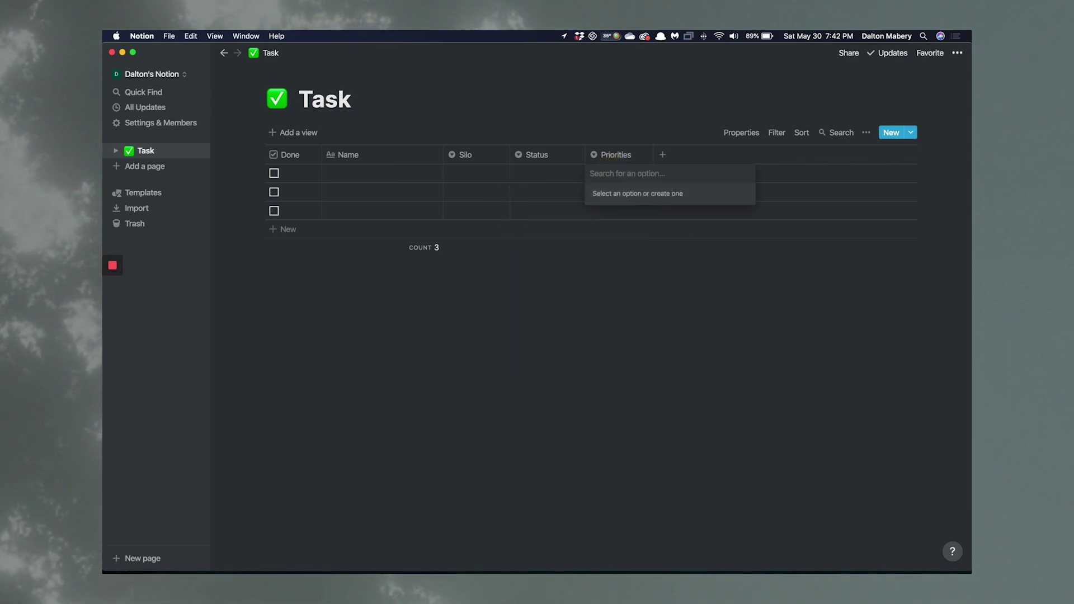
{"action": "key", "text": "super+z"}
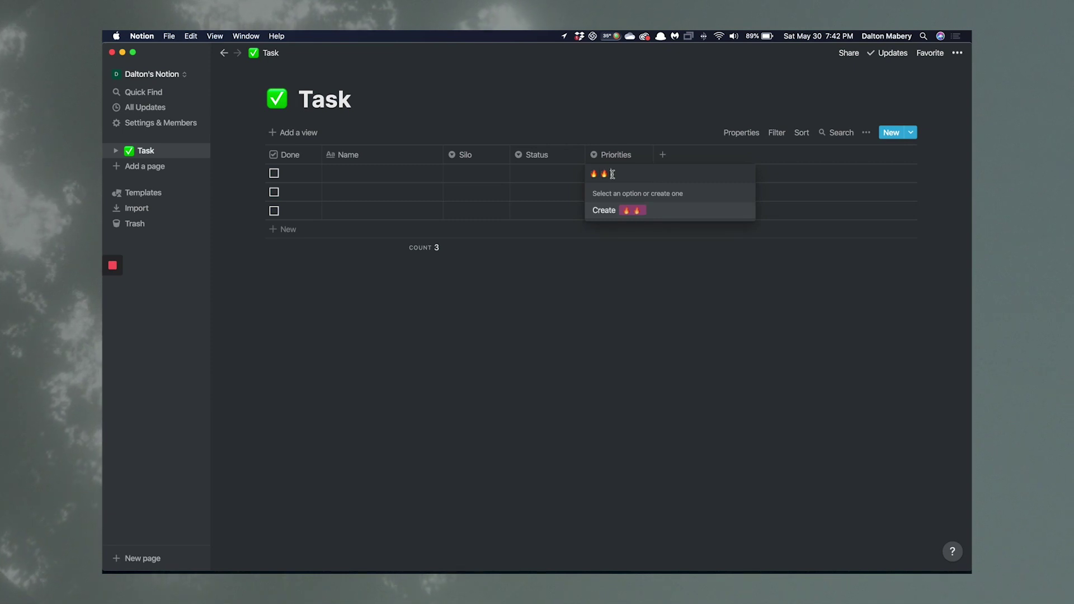
{"action": "key", "text": "Return"}
{"action": "left_click", "coordinate": [625, 178]}
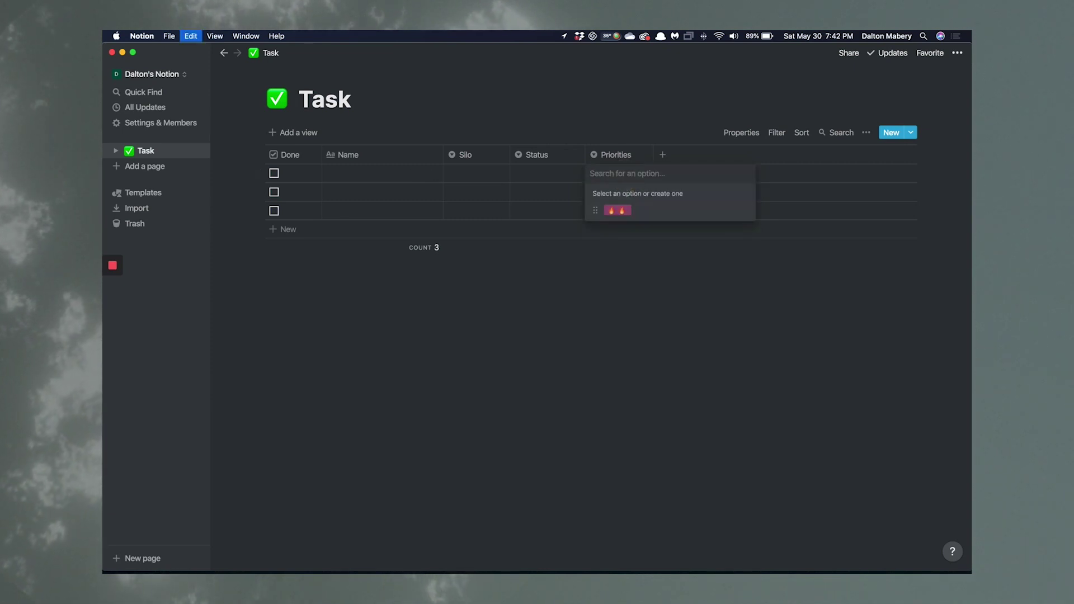
{"action": "type", "text": "🔥🔥🔥"}
{"action": "key", "text": "Return"}
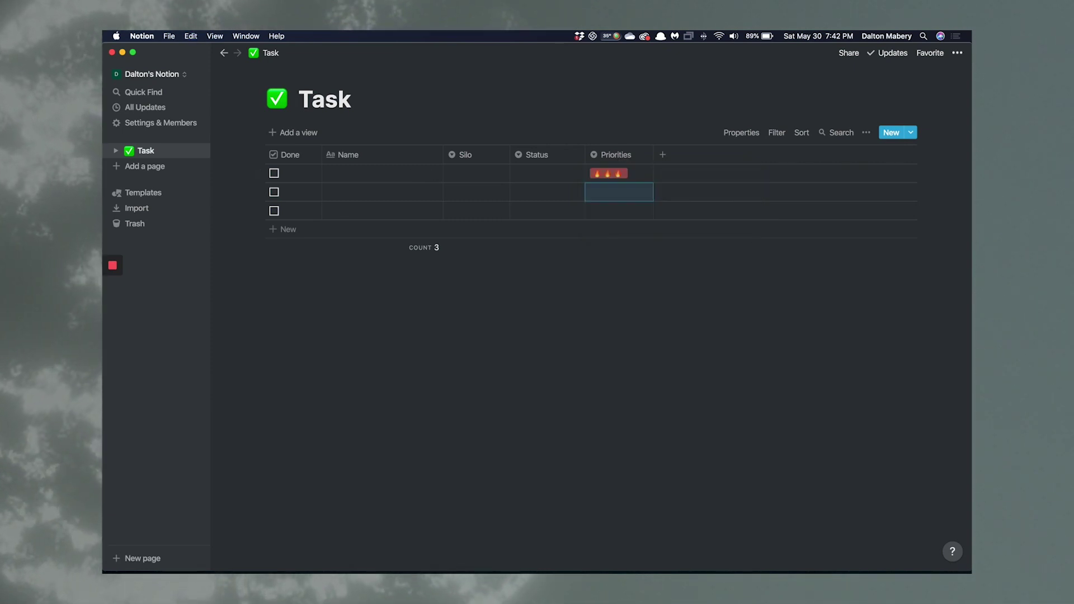
Create the single 🔥 option in the Priorities column and clear the first row's Priorities cell
{"action": "left_click", "coordinate": [627, 178]}
{"action": "left_click", "coordinate": [638, 174]}
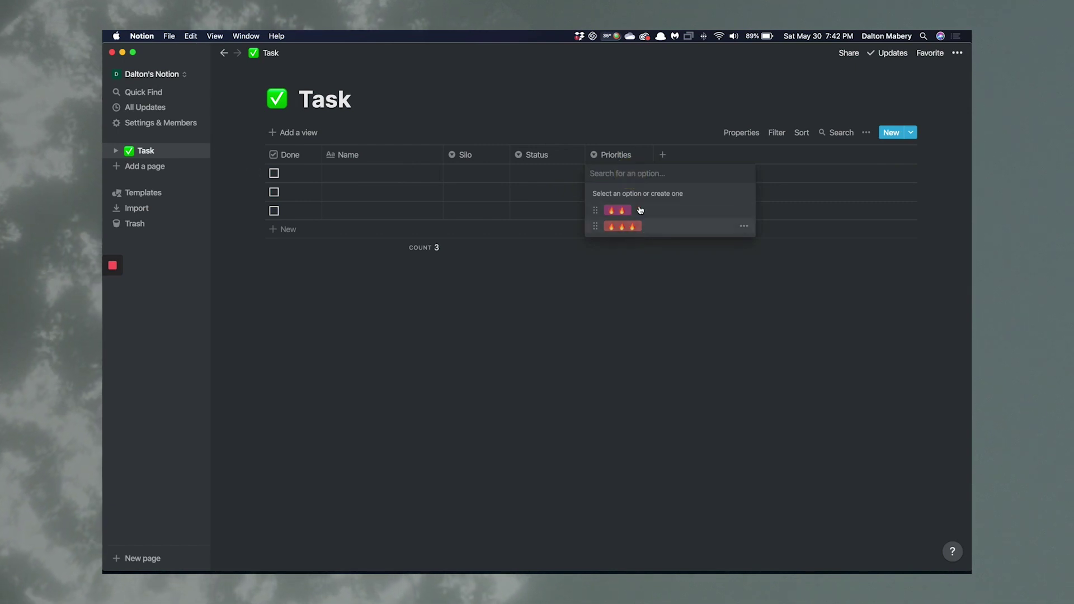
{"action": "type", "text": "🔥"}
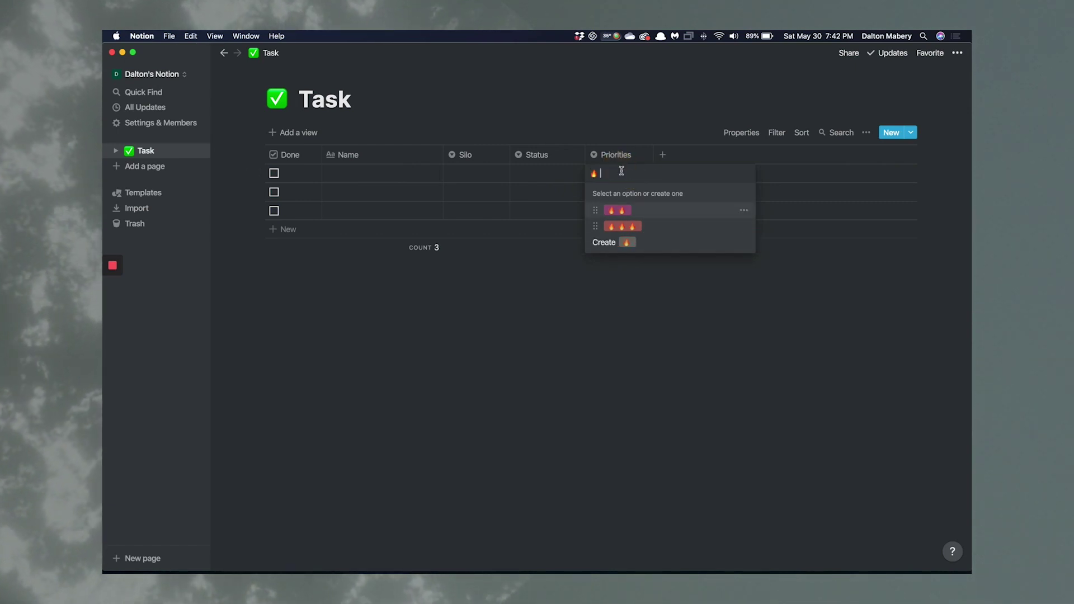
{"action": "key", "text": "Return"}
{"action": "left_click", "coordinate": [640, 178]}
{"action": "left_click", "coordinate": [625, 174]}
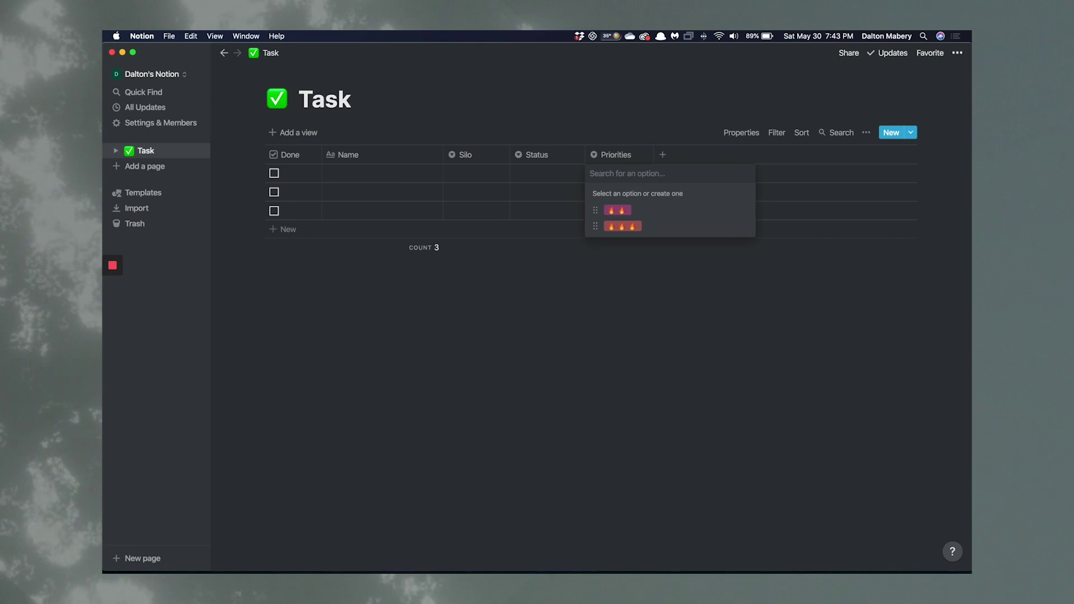
{"action": "type", "text": "🔥"}
{"action": "left_click", "coordinate": [622, 240]}
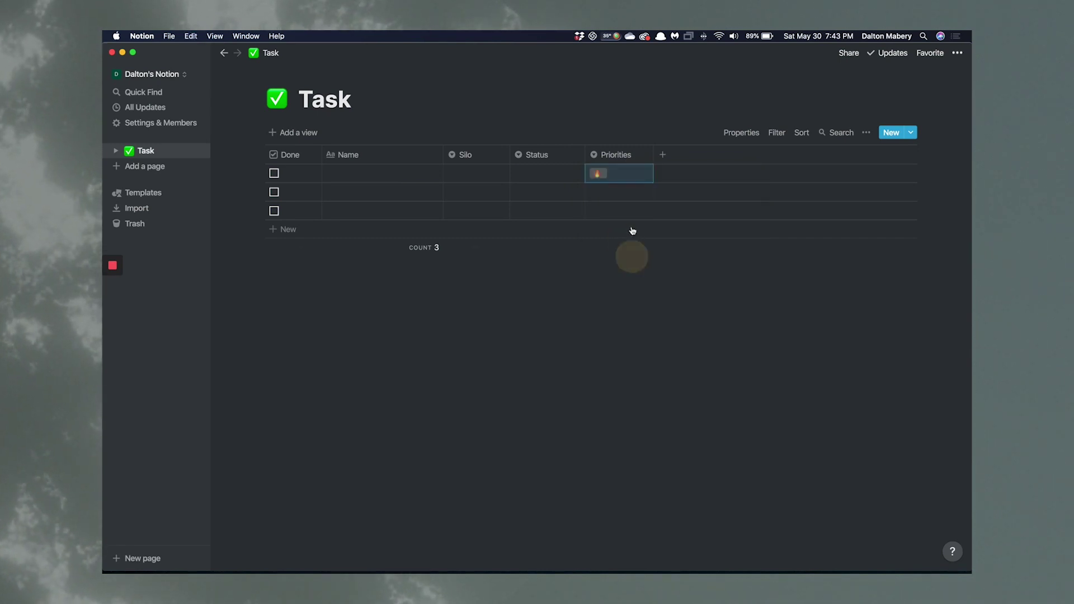
{"action": "left_click", "coordinate": [623, 175]}
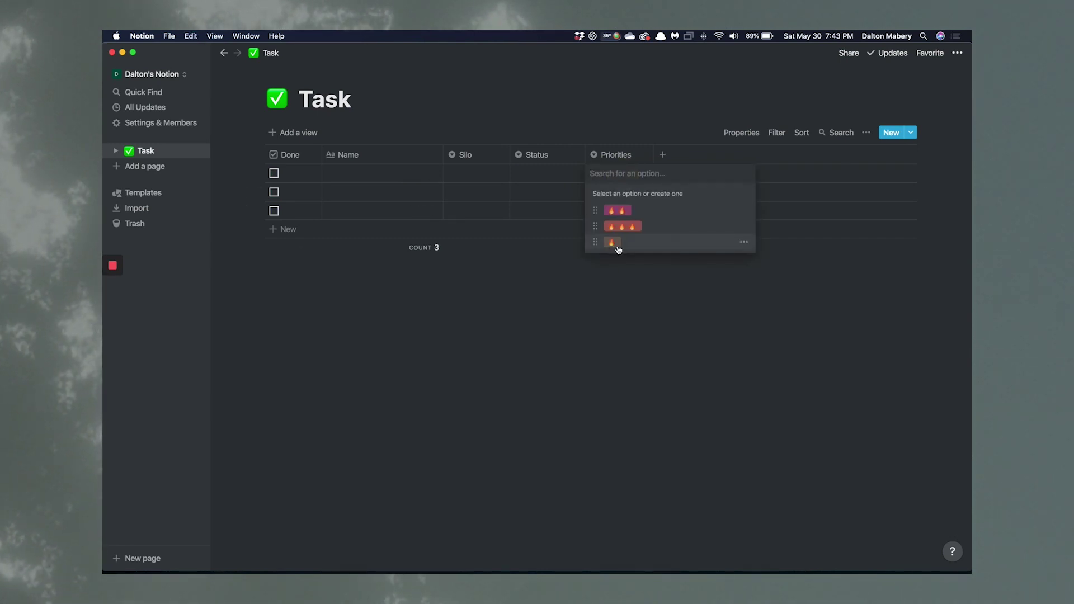
Move the single 🔥 option to the start of the Priorities option list and close the list
{"action": "left_click_drag", "start_coordinate": [599, 241], "coordinate": [596, 209]}
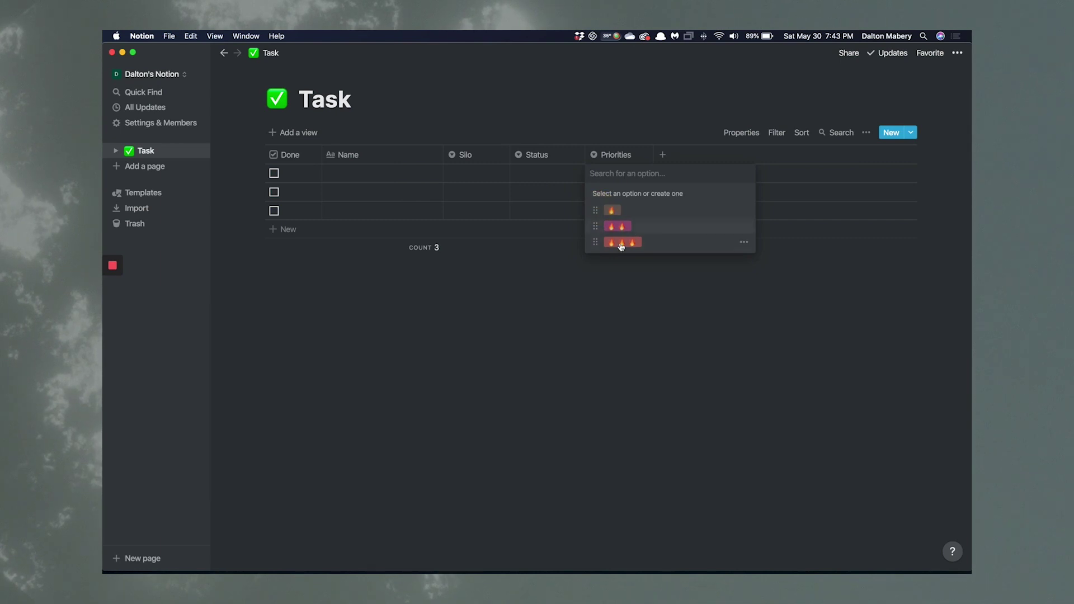
{"action": "left_click", "coordinate": [638, 316]}
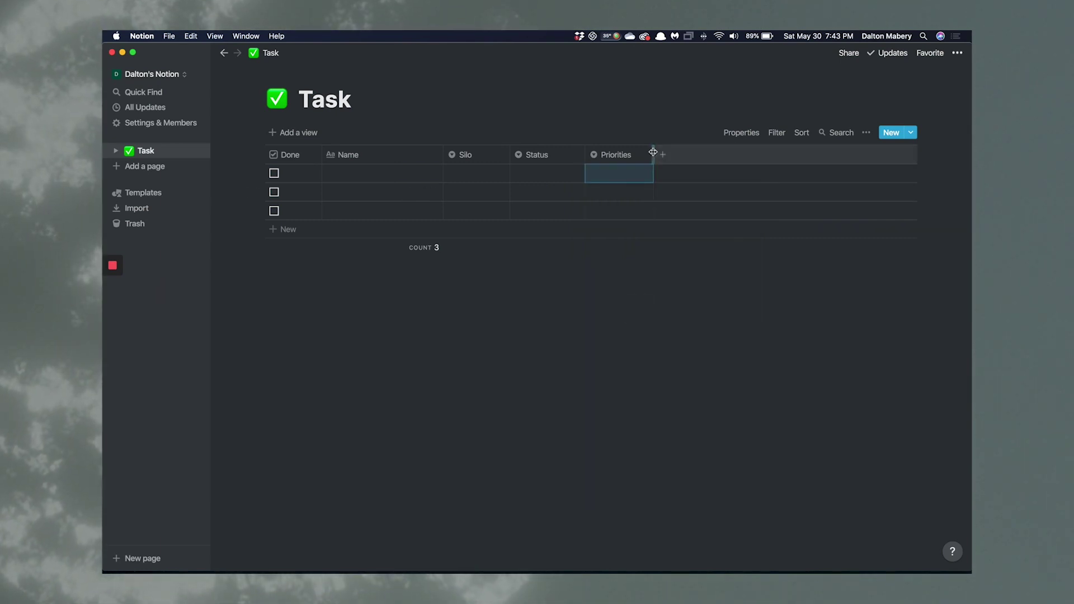
Add a Date column named Due Date after Priorities and narrow it
{"action": "left_click", "coordinate": [662, 154]}
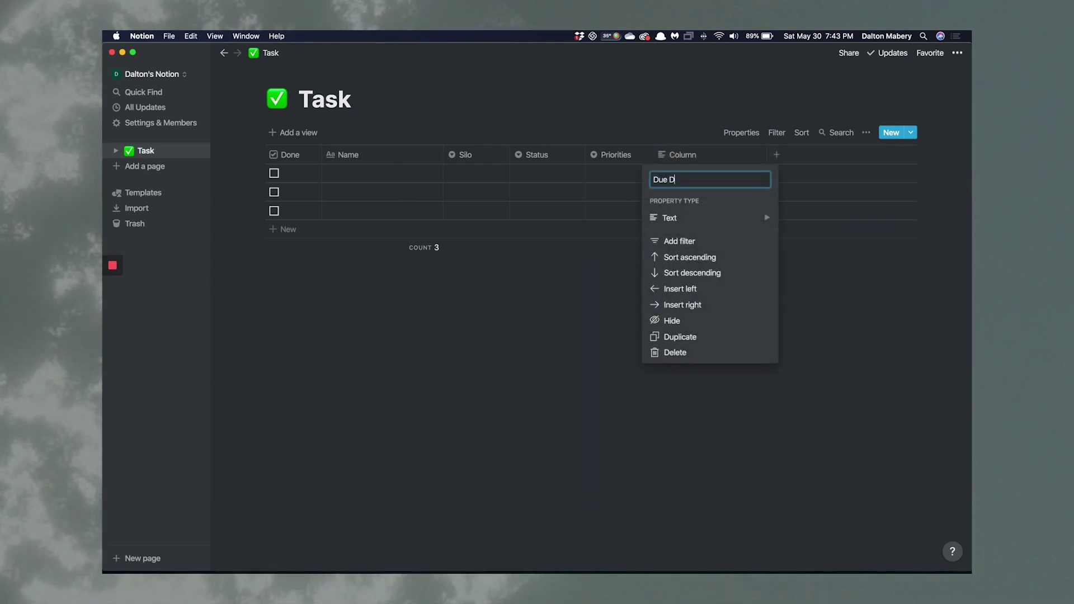
{"action": "left_click", "coordinate": [711, 217]}
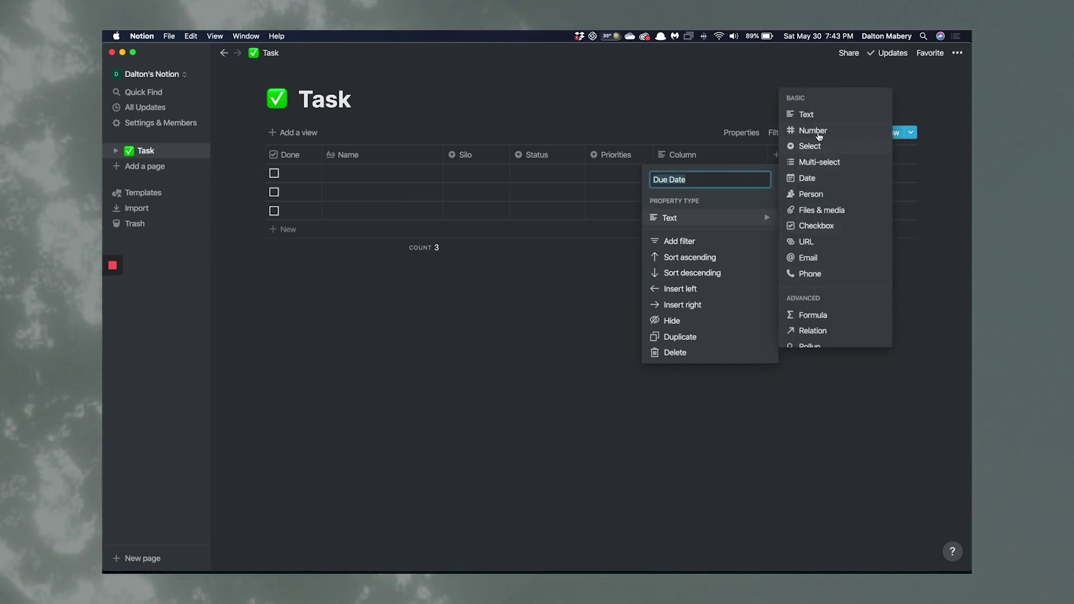
{"action": "left_click", "coordinate": [822, 176]}
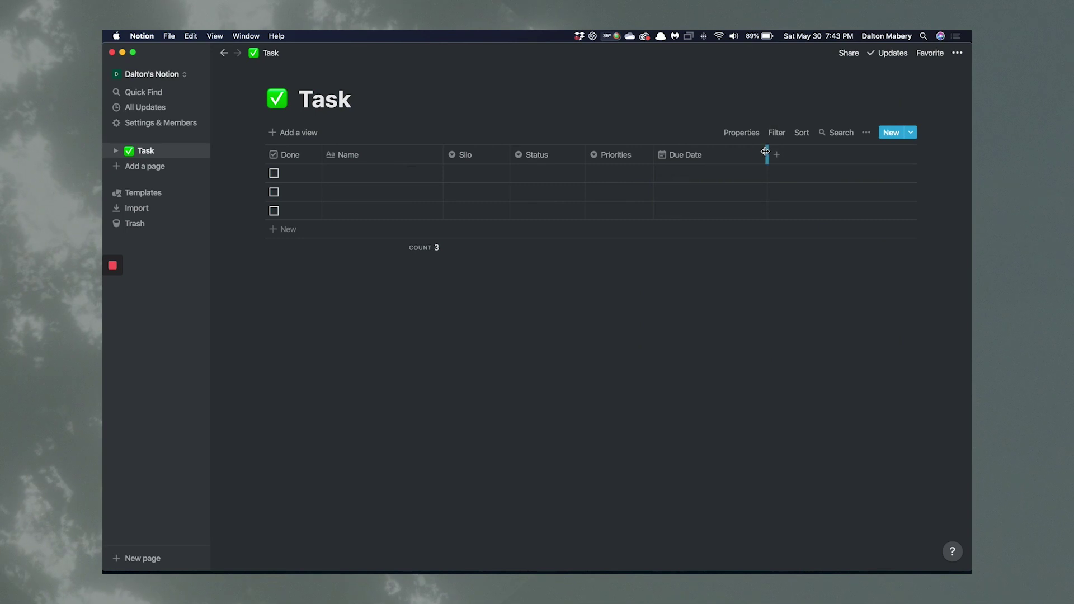
{"action": "left_click_drag", "start_coordinate": [743, 155], "coordinate": [727, 153]}
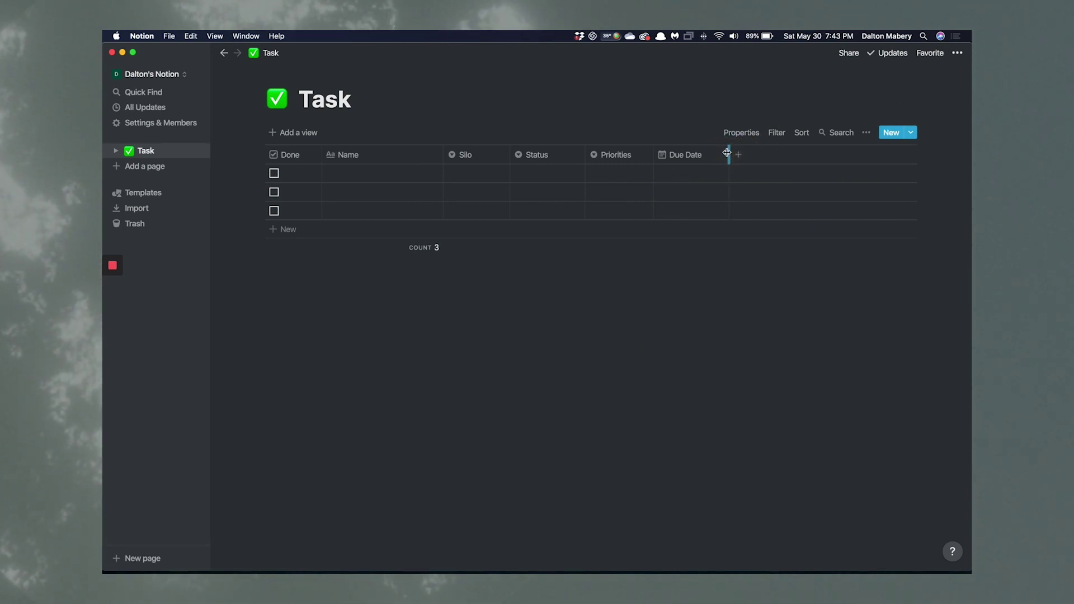
Look at the columns of the Tasks database in the Personal Pro Plan workspace and return to the new Task database's workspace
{"action": "left_click", "coordinate": [150, 74]}
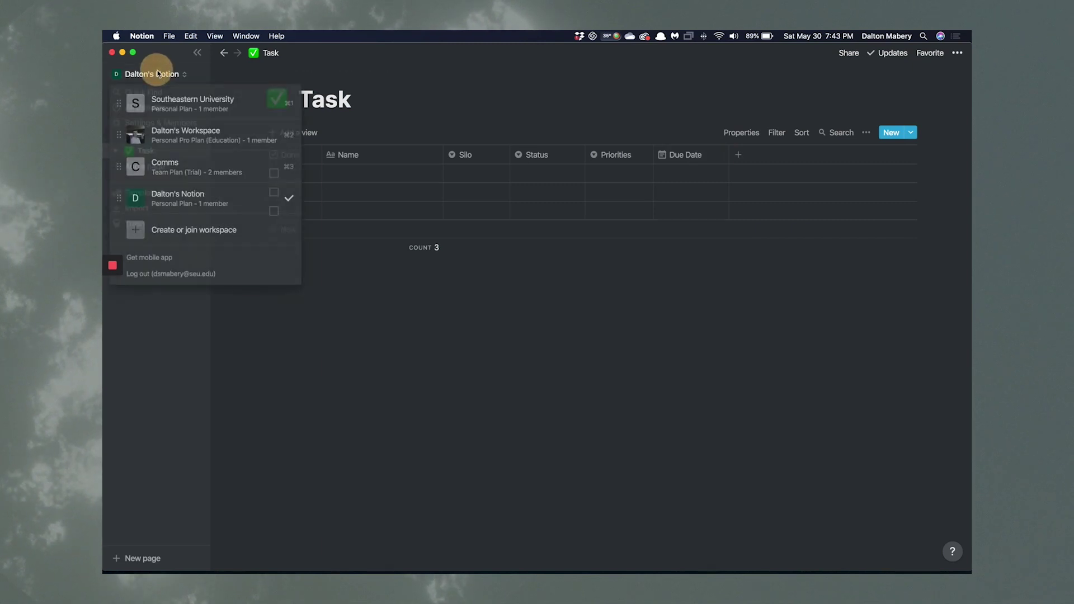
{"action": "left_click", "coordinate": [180, 142]}
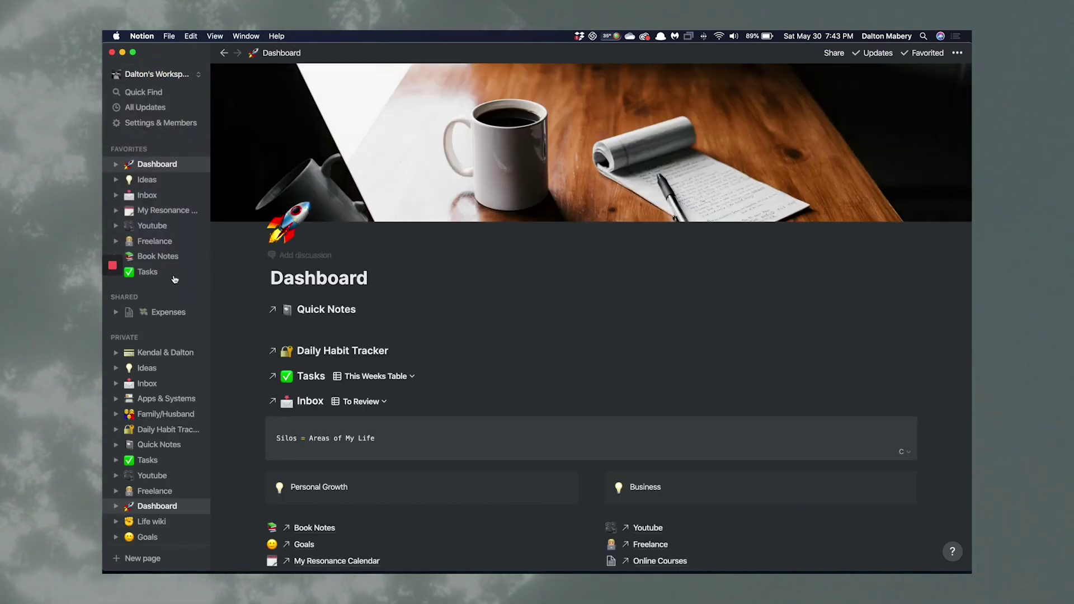
{"action": "left_click", "coordinate": [162, 271]}
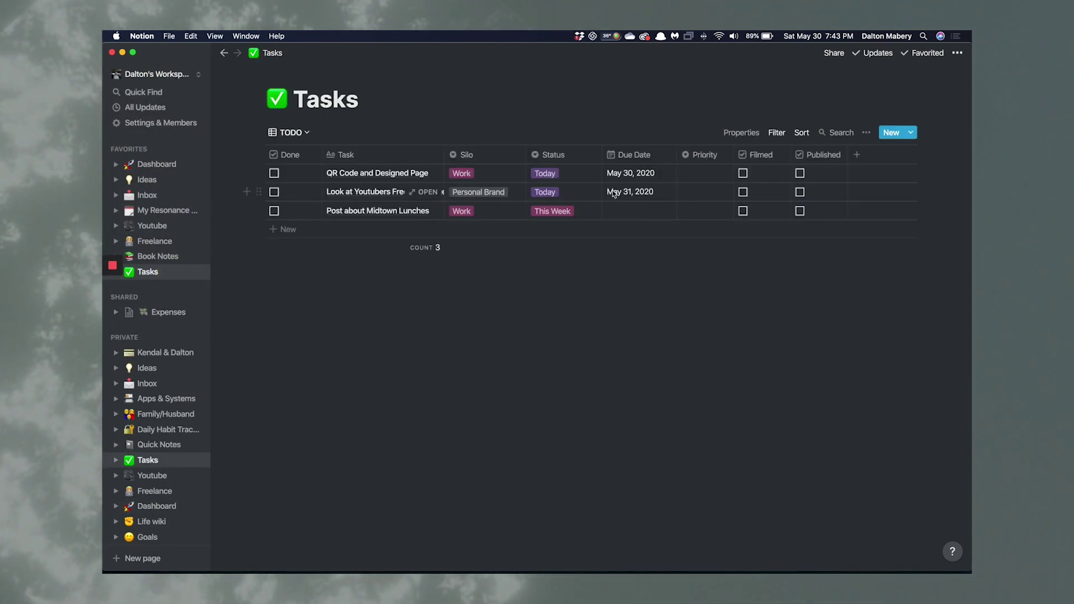
{"action": "left_click", "coordinate": [151, 74]}
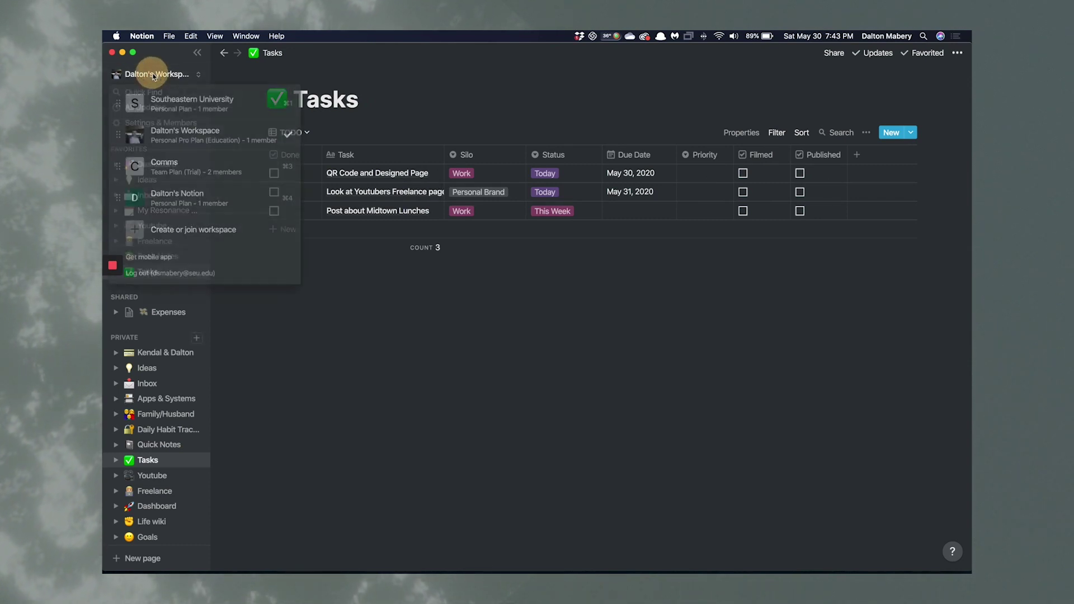
{"action": "left_click", "coordinate": [191, 200]}
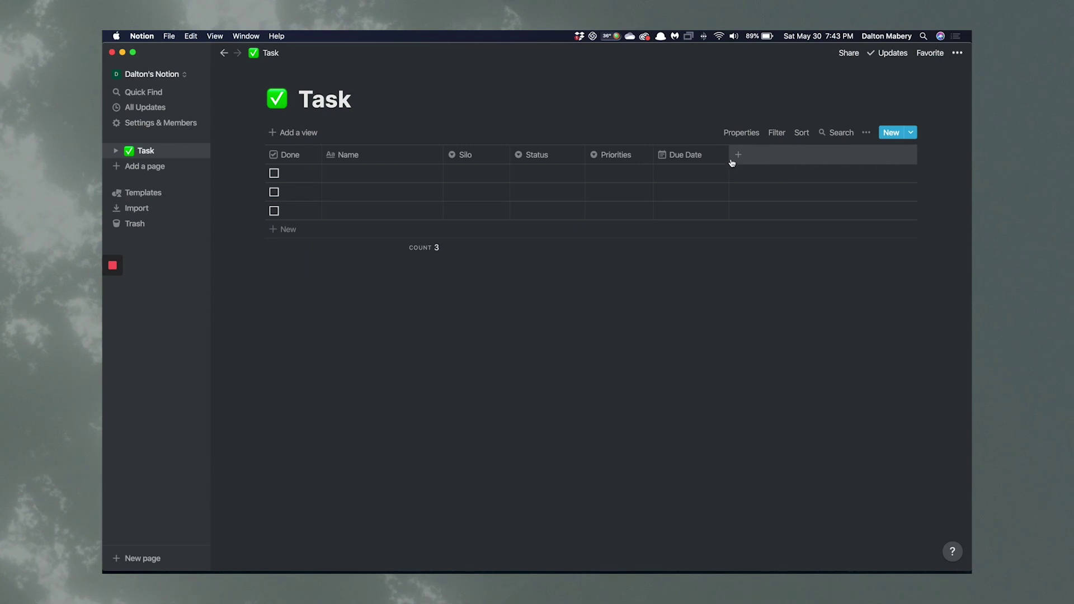
Add a Checkbox column named Filmed after Due Date
{"action": "left_click", "coordinate": [737, 155]}
{"action": "type", "text": "Filmed"}
{"action": "mouse_move", "coordinate": [721, 219]}
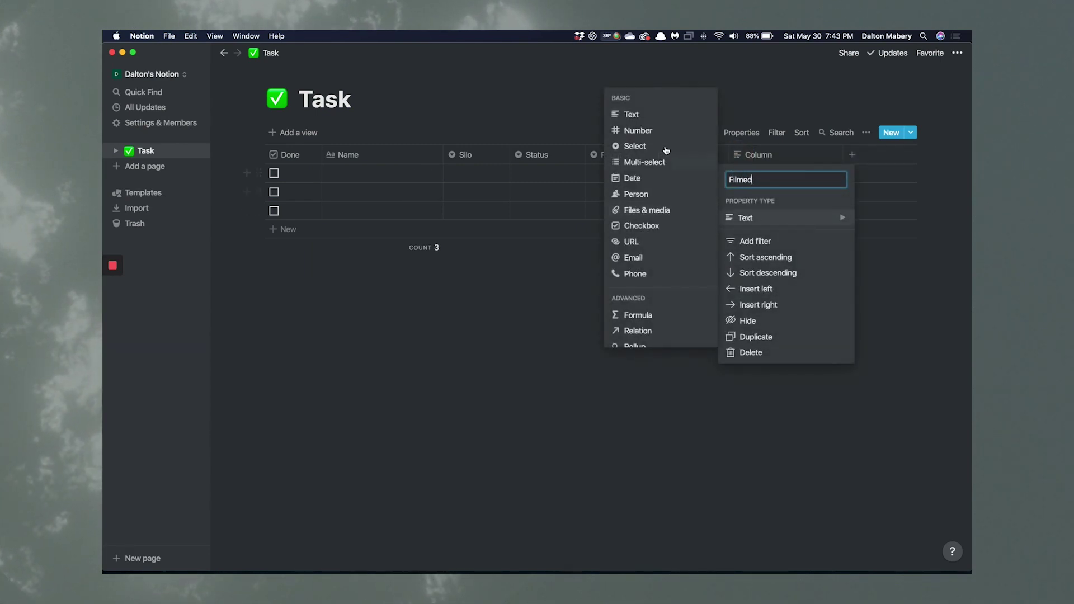
{"action": "left_click", "coordinate": [641, 226]}
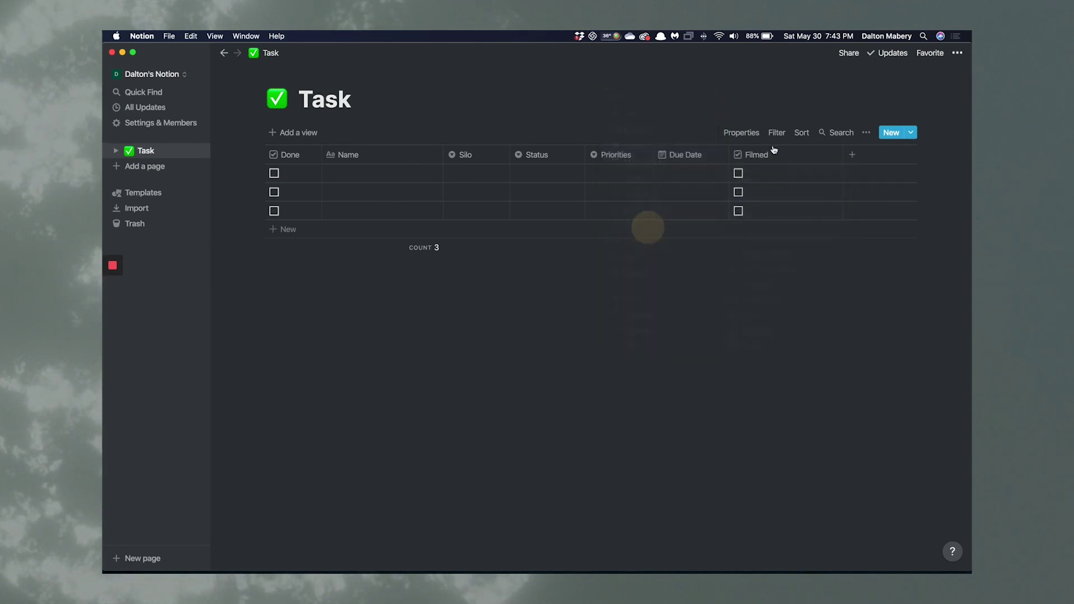
Add a Checkbox column named Published after Filmed, and narrow both the Filmed and Published columns
{"action": "left_click", "coordinate": [849, 153]}
{"action": "type", "text": "Pub"}
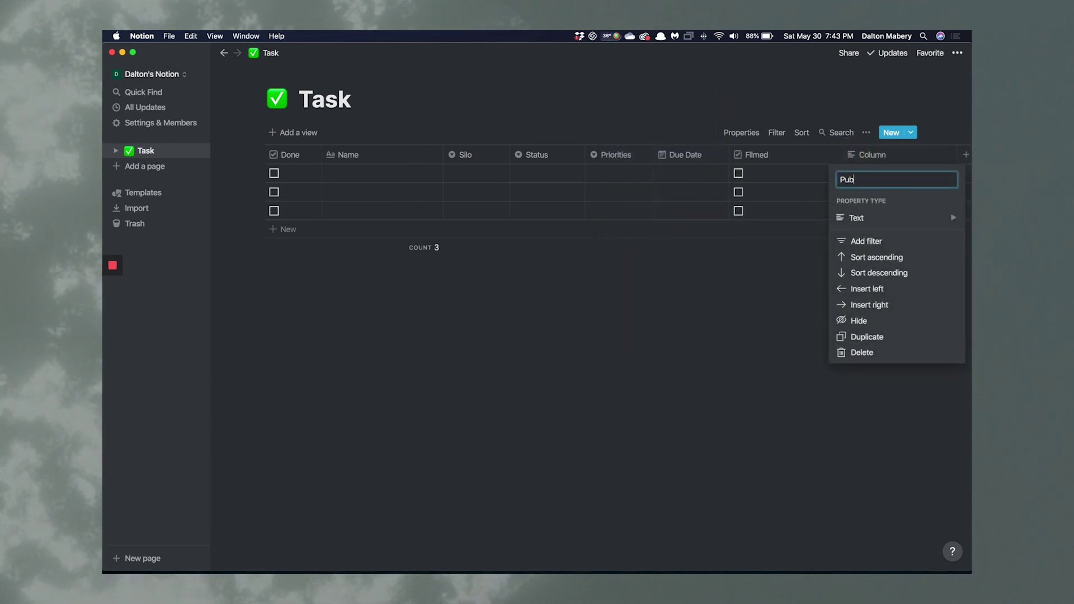
{"action": "type", "text": "lished"}
{"action": "mouse_move", "coordinate": [872, 222]}
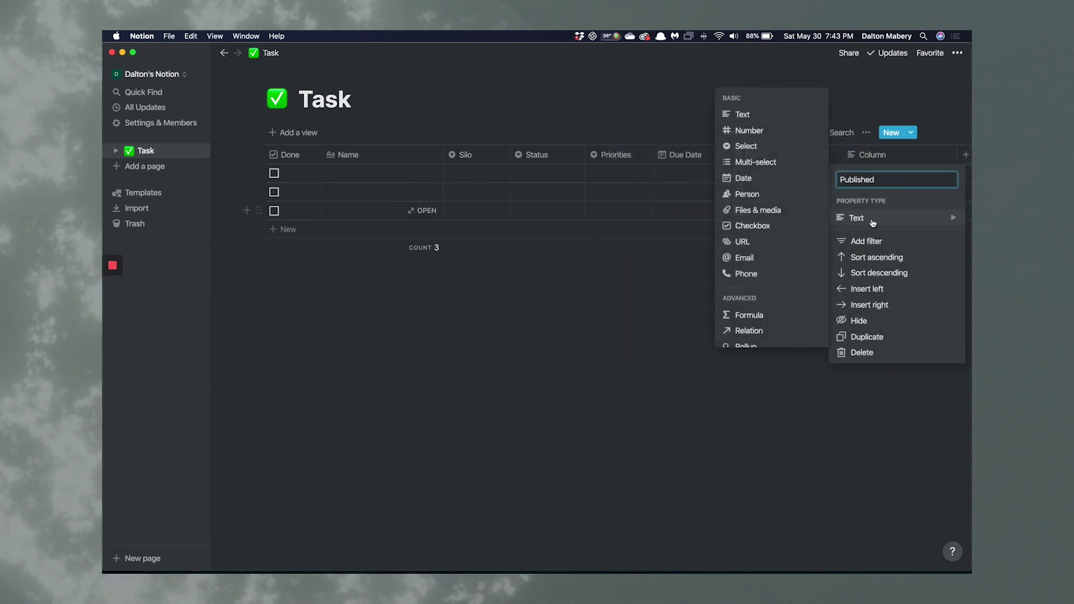
{"action": "left_click", "coordinate": [791, 221]}
{"action": "left_click_drag", "start_coordinate": [775, 161], "coordinate": [773, 161]}
{"action": "left_click_drag", "start_coordinate": [901, 161], "coordinate": [810, 161]}
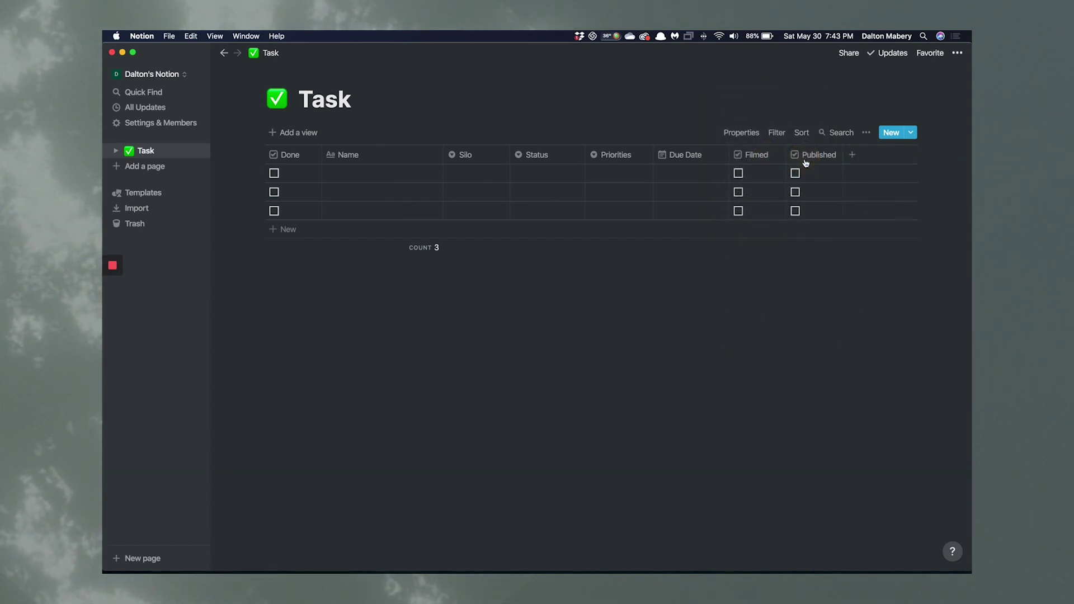
Move the Due Date column in front of Priorities and narrow the Priorities column slightly
{"action": "left_click", "coordinate": [725, 154]}
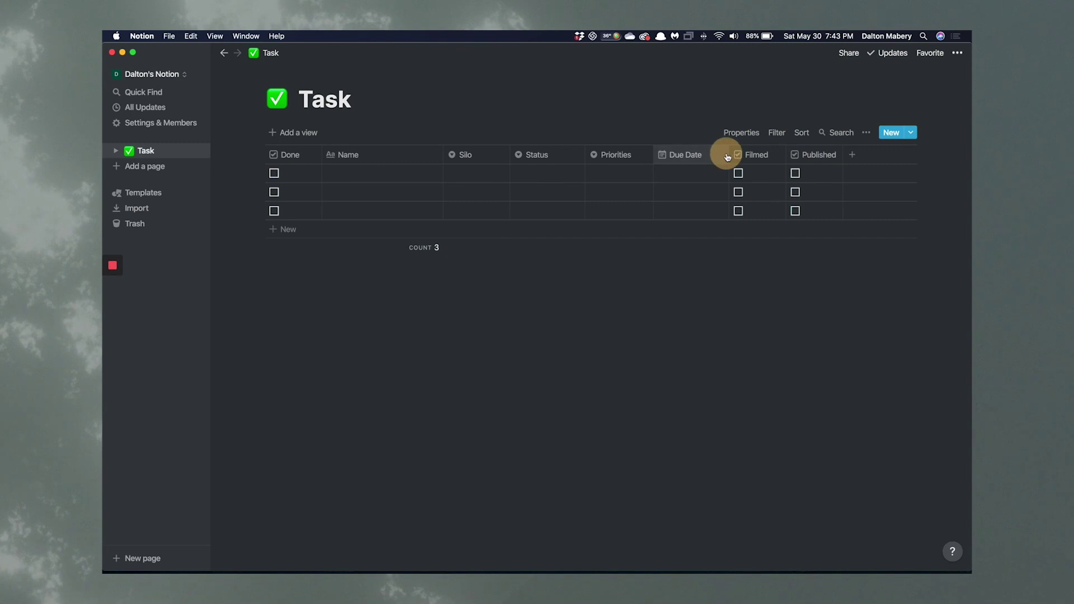
{"action": "left_click", "coordinate": [727, 156]}
{"action": "left_click_drag", "start_coordinate": [716, 155], "coordinate": [611, 154]}
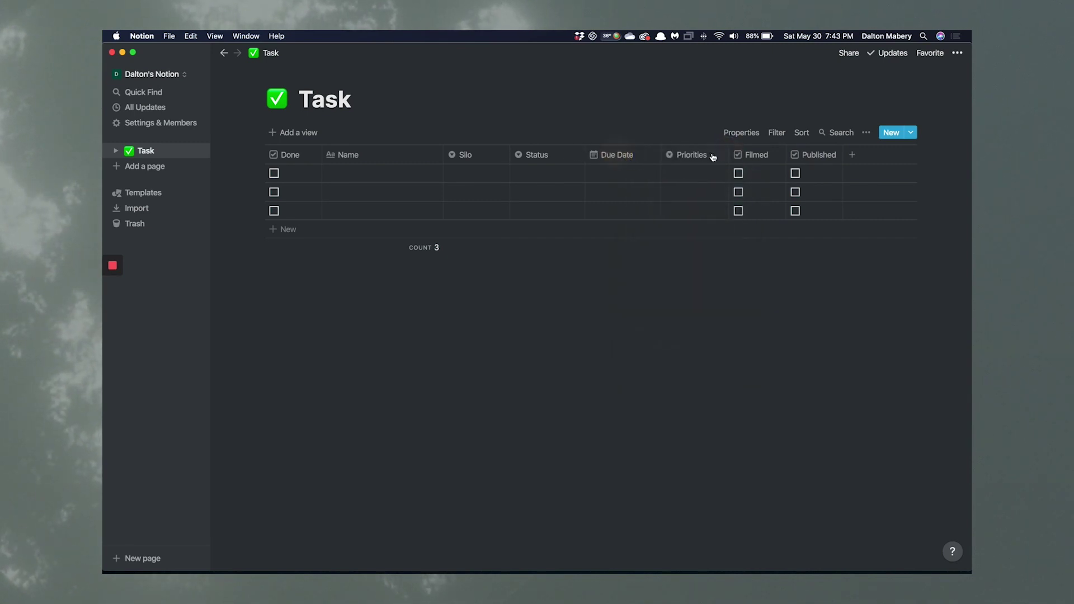
{"action": "left_click_drag", "start_coordinate": [729, 154], "coordinate": [721, 153]}
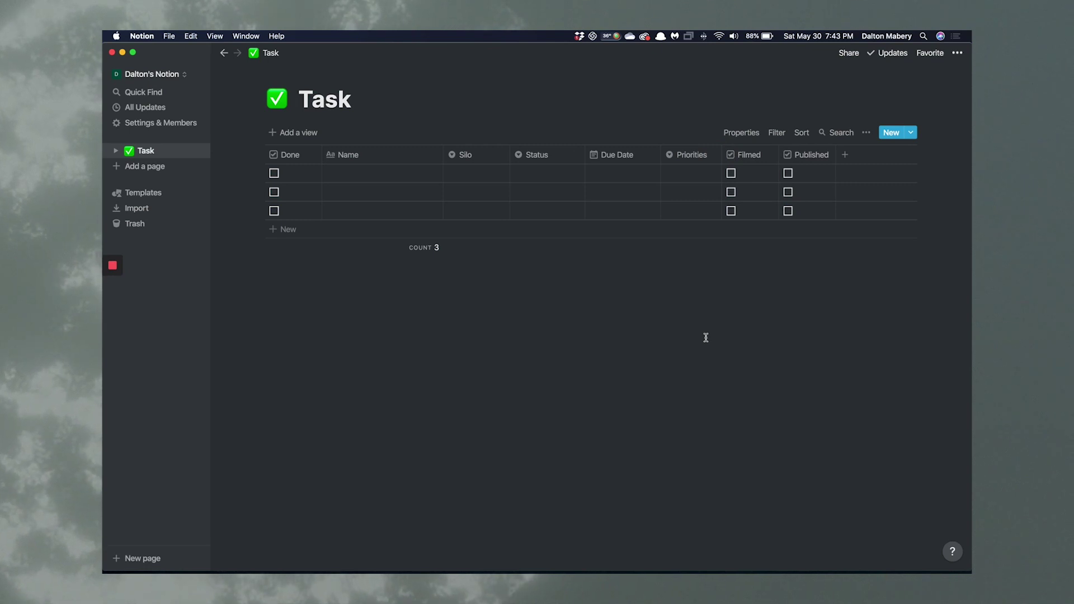
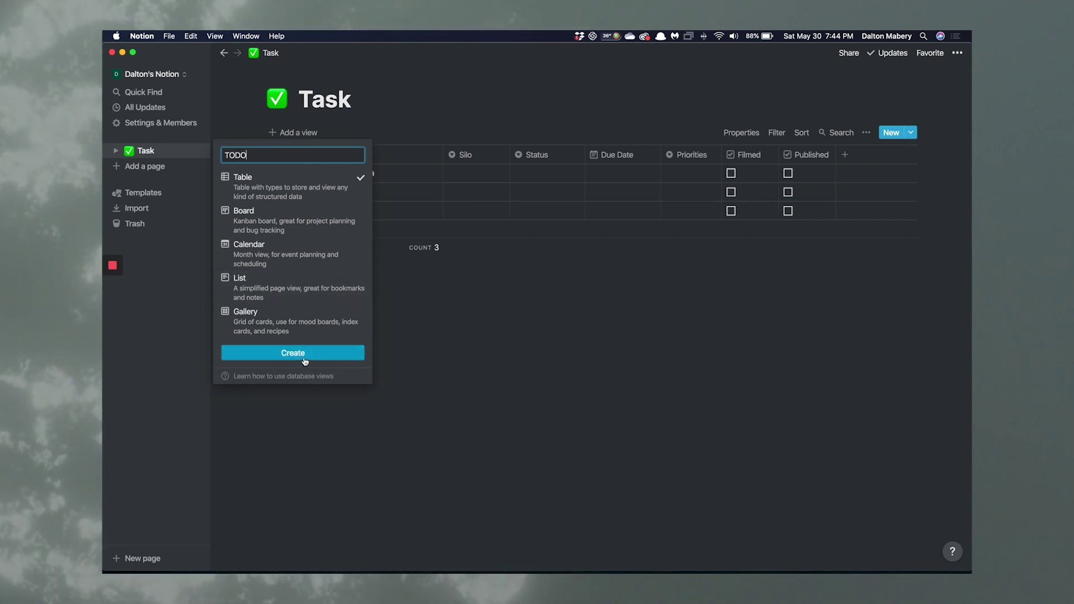
Create a Table view named TODO and filter it to tasks where Done is not checked
{"action": "left_click", "coordinate": [305, 359]}
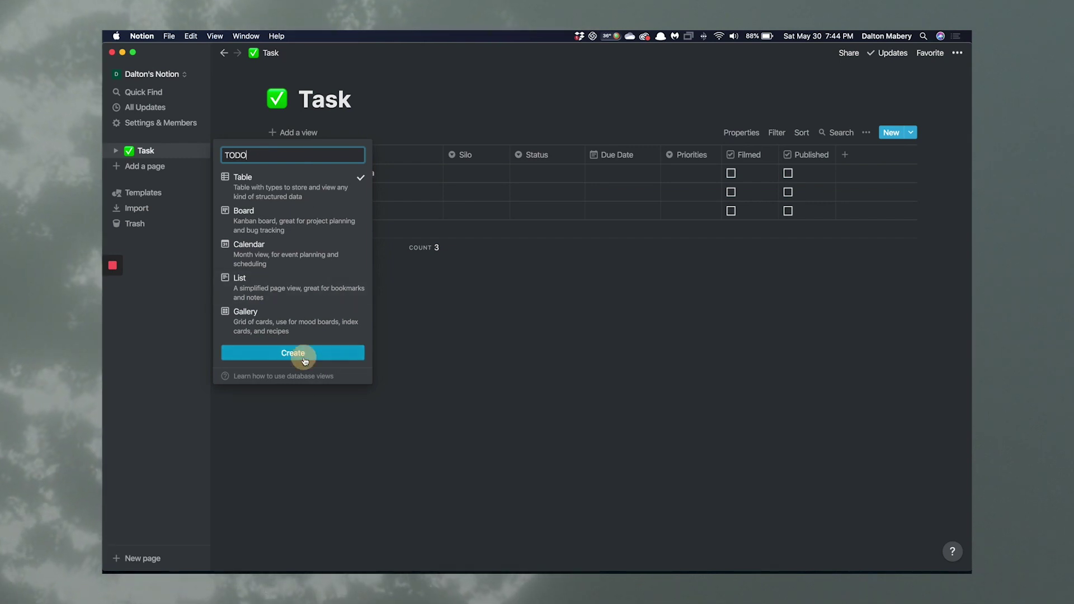
{"action": "left_click", "coordinate": [778, 133]}
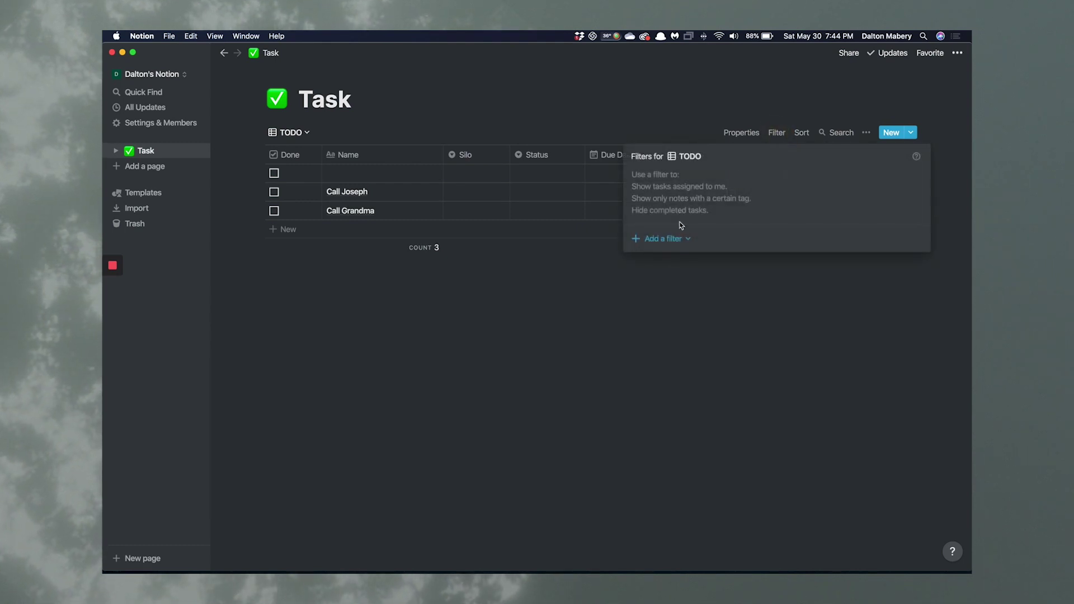
{"action": "left_click", "coordinate": [676, 239]}
{"action": "left_click", "coordinate": [672, 261]}
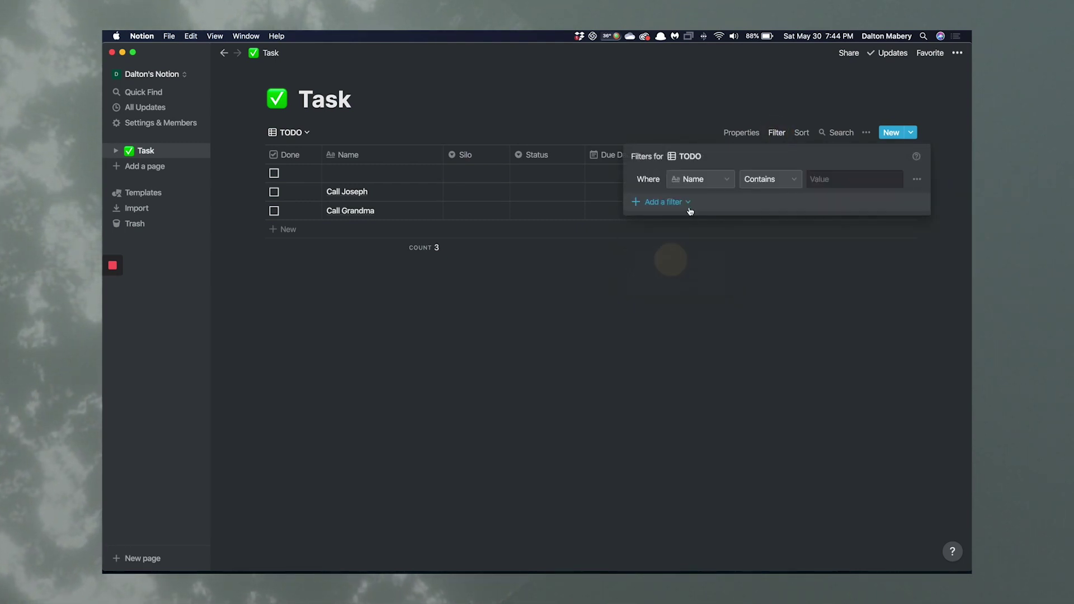
{"action": "left_click", "coordinate": [705, 180]}
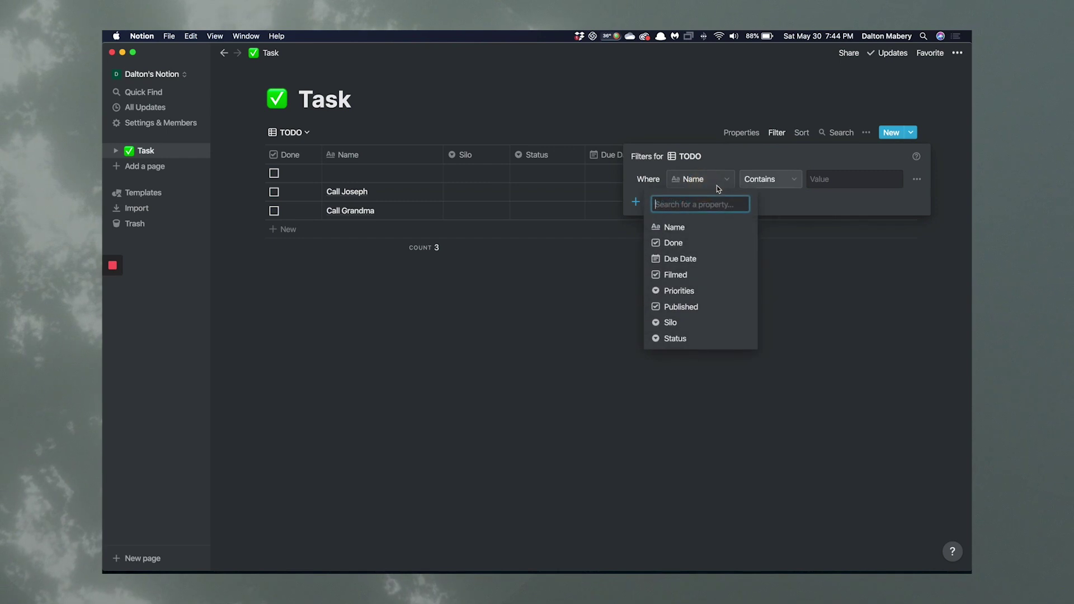
{"action": "left_click", "coordinate": [684, 244]}
{"action": "left_click", "coordinate": [764, 175]}
{"action": "left_click", "coordinate": [737, 216]}
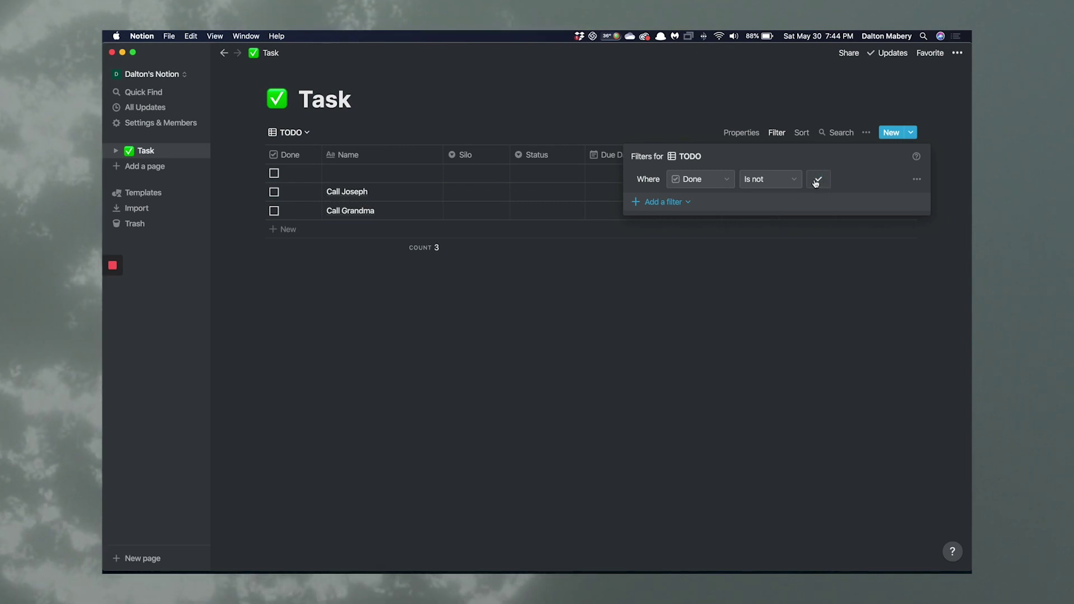
{"action": "left_click", "coordinate": [816, 181]}
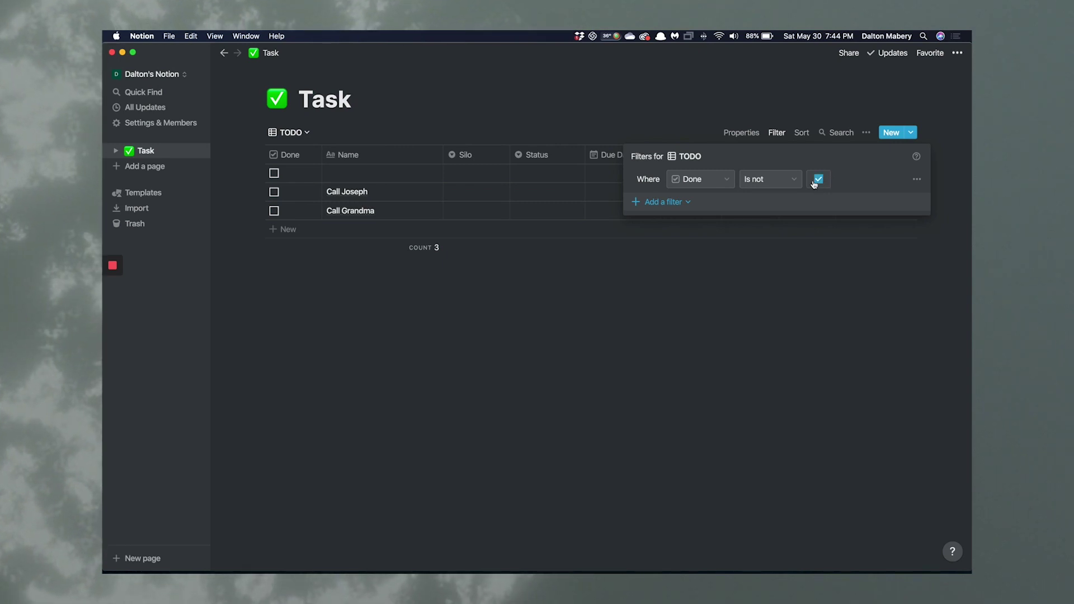
{"action": "left_click", "coordinate": [801, 289]}
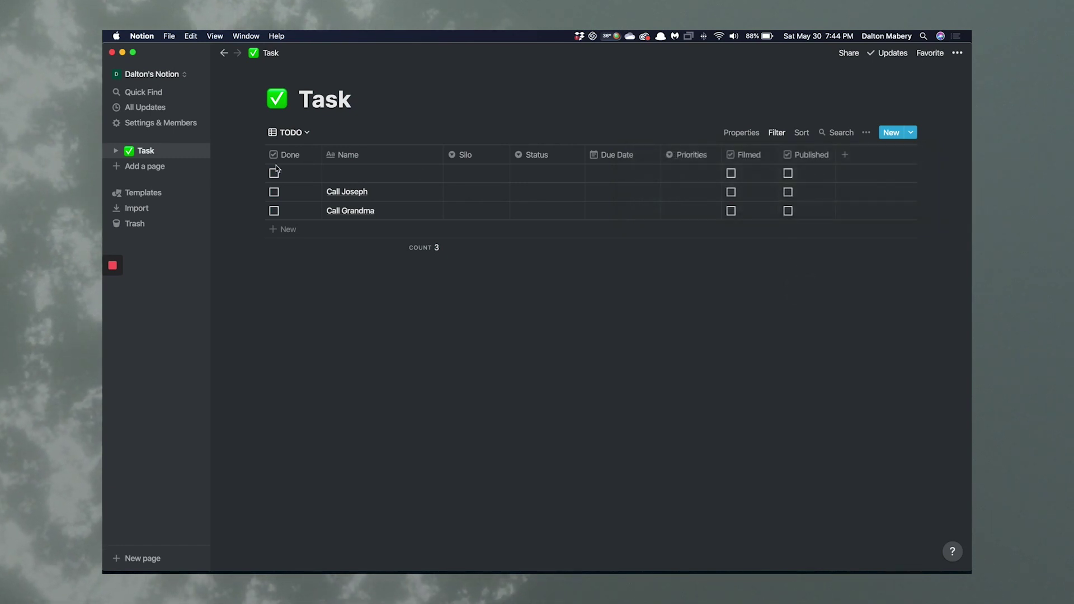
Delete the empty first row from the TODO view
{"action": "left_click", "coordinate": [259, 173]}
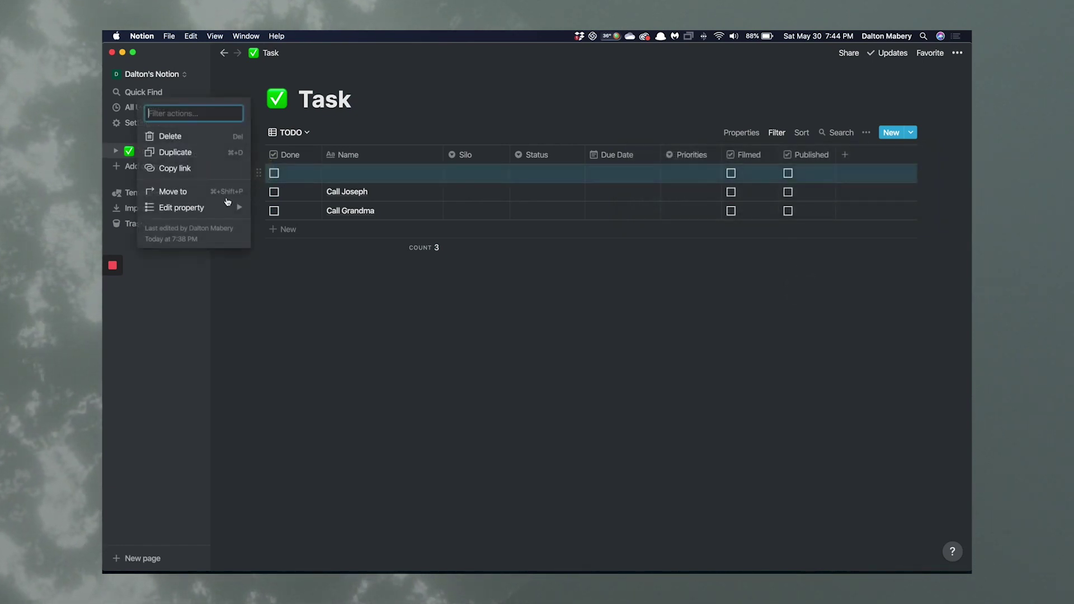
{"action": "left_click", "coordinate": [202, 141]}
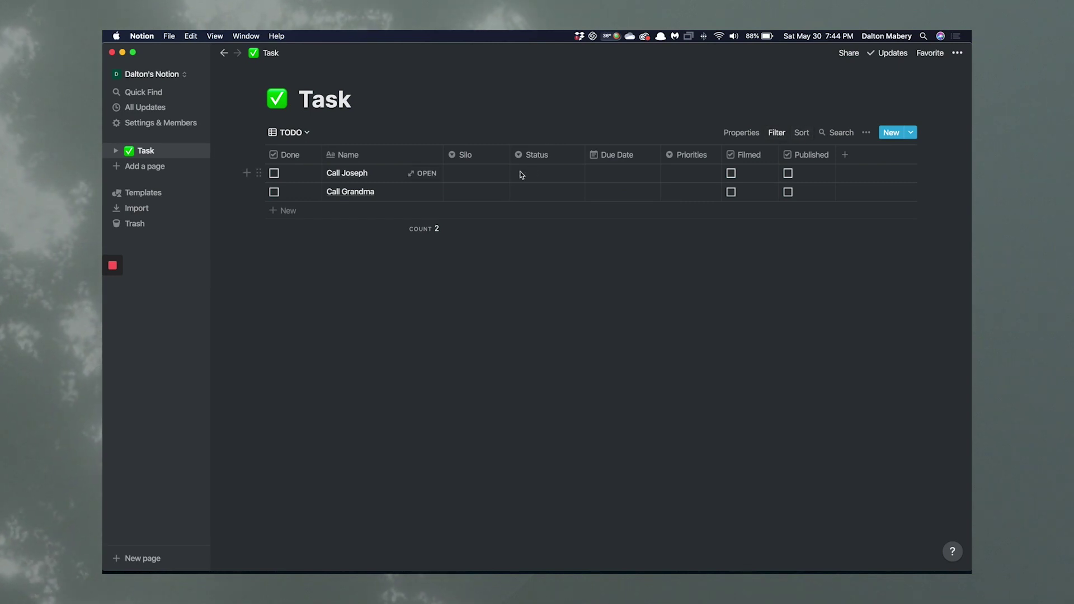
Add a sort to the TODO view by Due Date in ascending order
{"action": "left_click", "coordinate": [801, 134]}
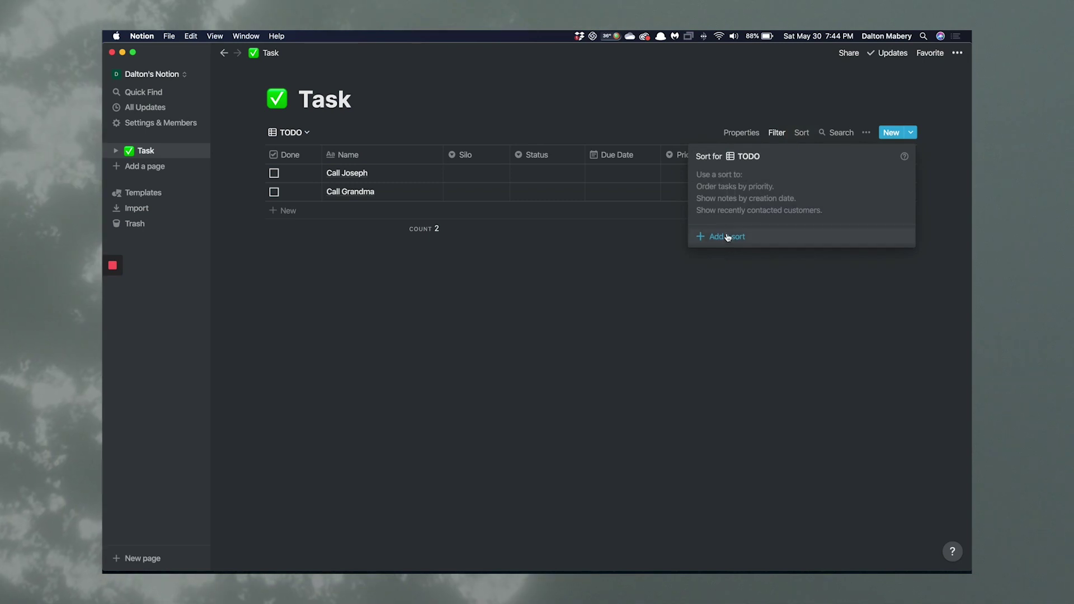
{"action": "left_click", "coordinate": [722, 236]}
{"action": "left_click", "coordinate": [741, 180]}
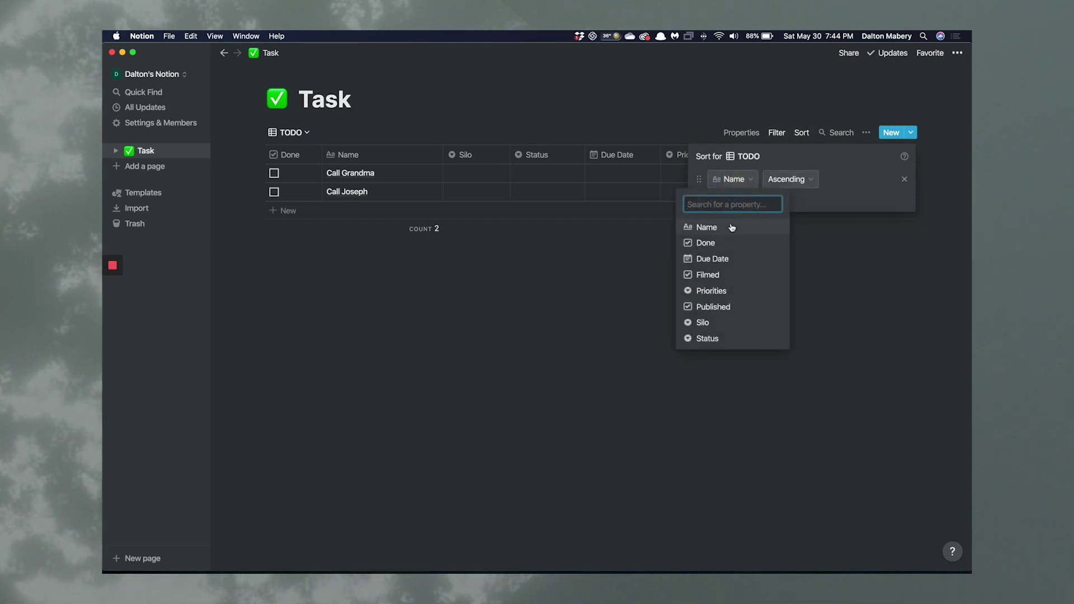
{"action": "left_click", "coordinate": [720, 258]}
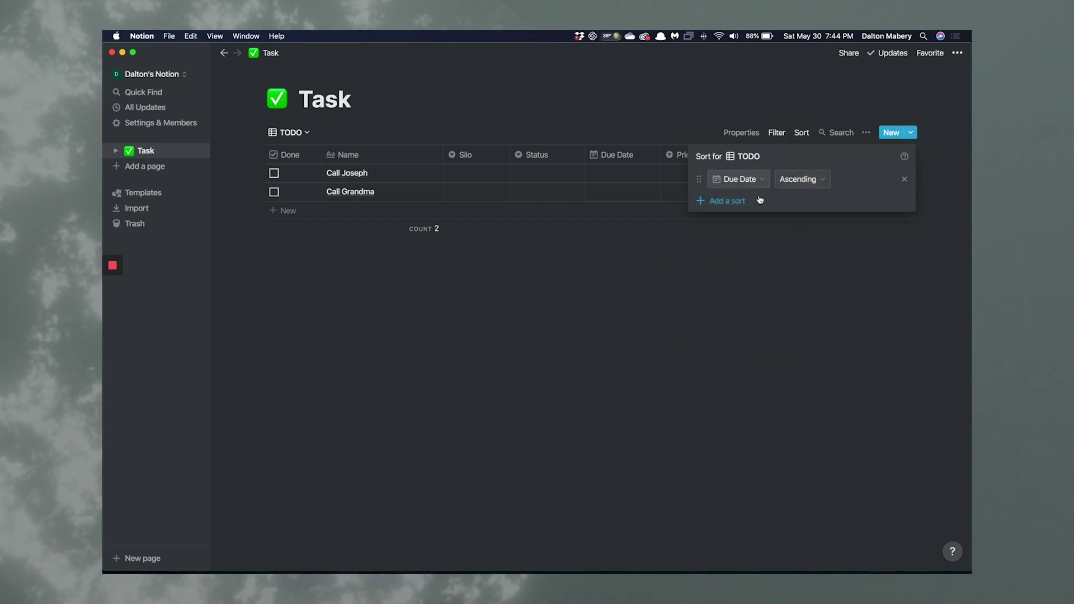
Add a second sort to the TODO view by Priorities in ascending order and close the sort settings
{"action": "left_click", "coordinate": [737, 201]}
{"action": "left_click", "coordinate": [737, 202]}
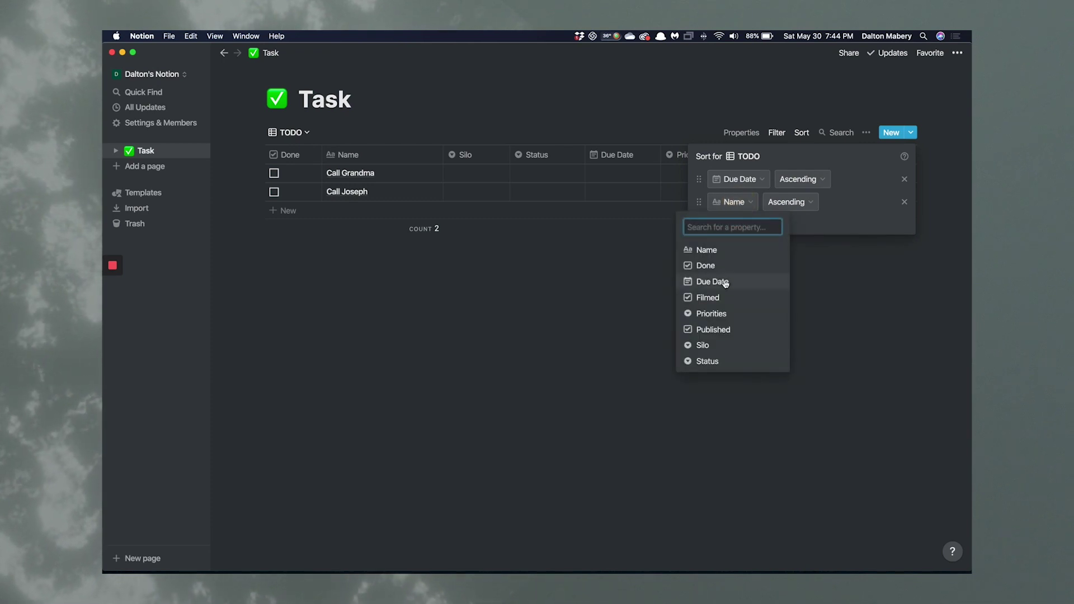
{"action": "left_click", "coordinate": [712, 313]}
{"action": "left_click", "coordinate": [802, 202]}
{"action": "left_click", "coordinate": [785, 224]}
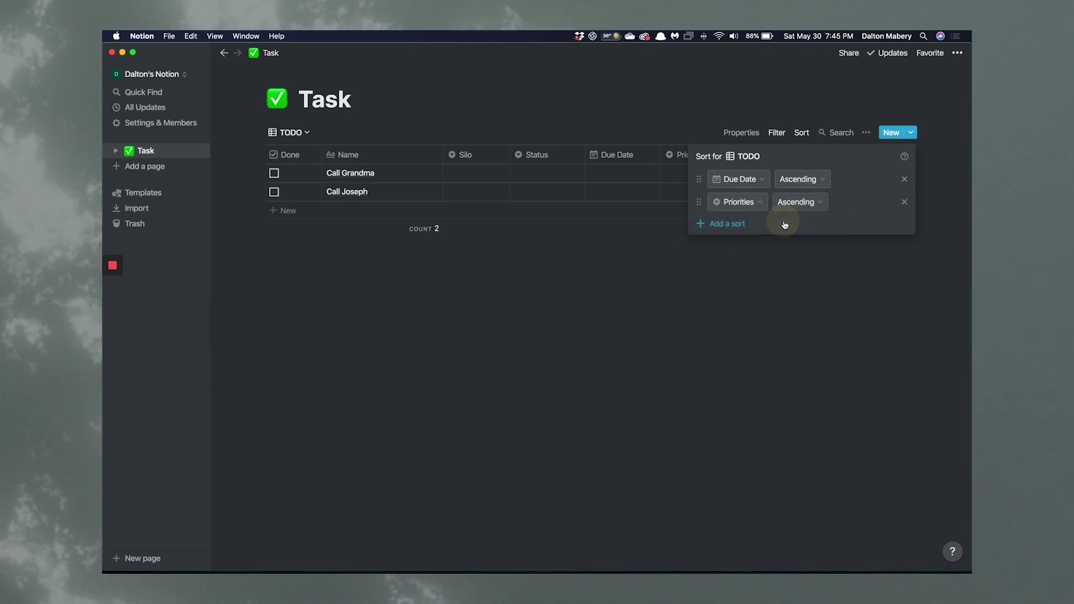
{"action": "left_click", "coordinate": [774, 288]}
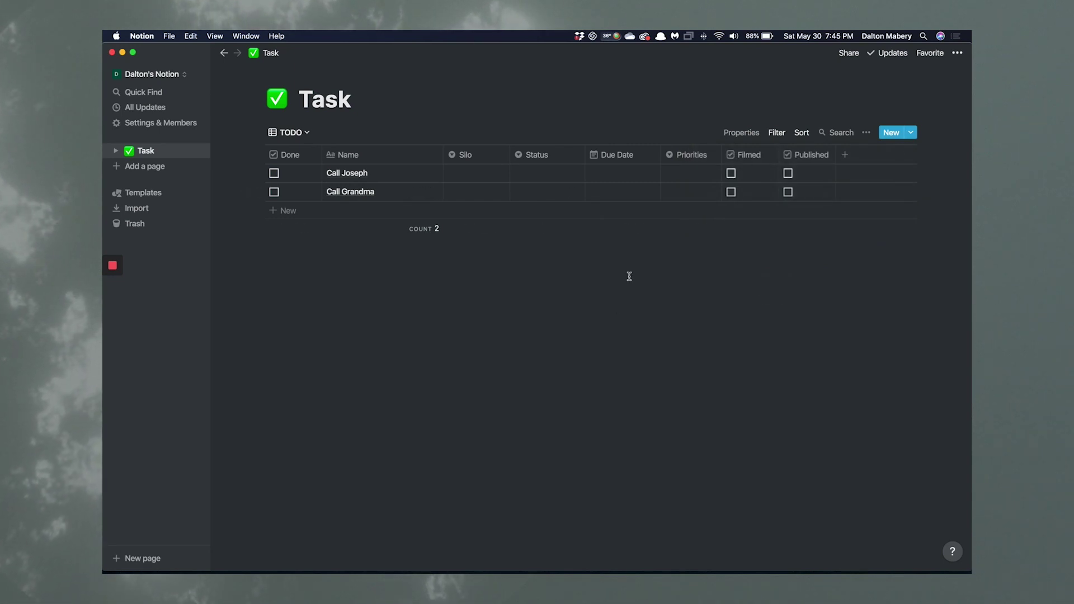
Add a third sort to the TODO view by Status in ascending order
{"action": "left_click", "coordinate": [777, 133]}
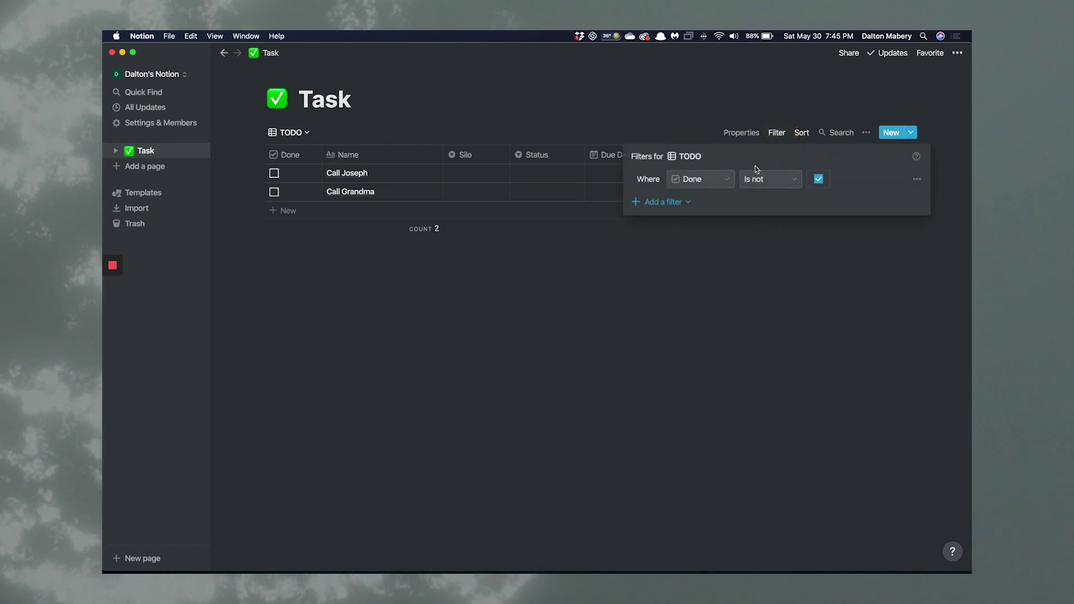
{"action": "left_click", "coordinate": [806, 135]}
{"action": "left_click", "coordinate": [804, 135]}
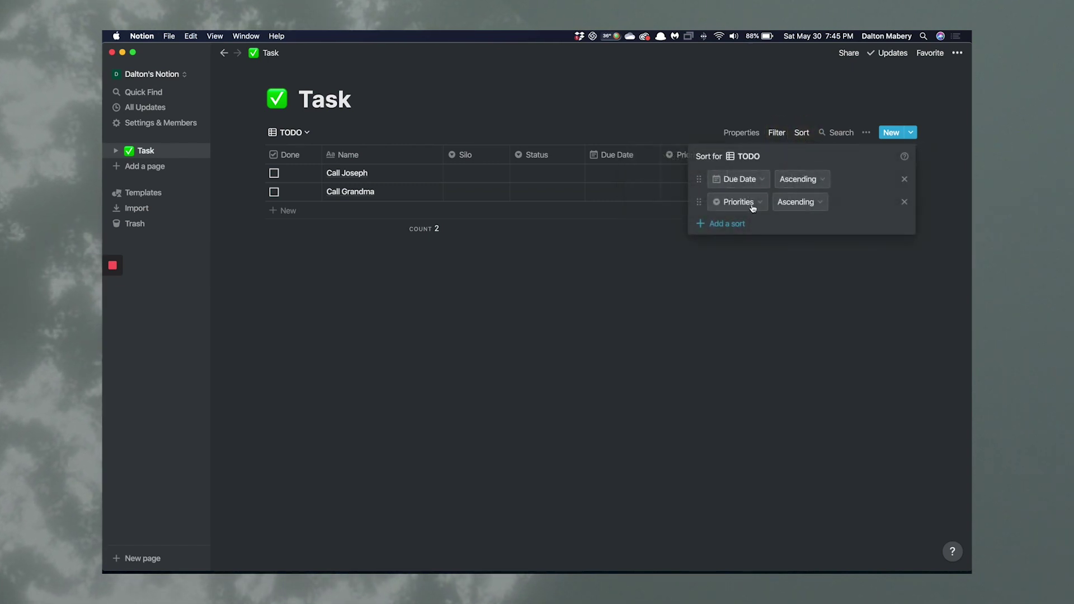
{"action": "left_click", "coordinate": [726, 224]}
{"action": "left_click", "coordinate": [733, 225]}
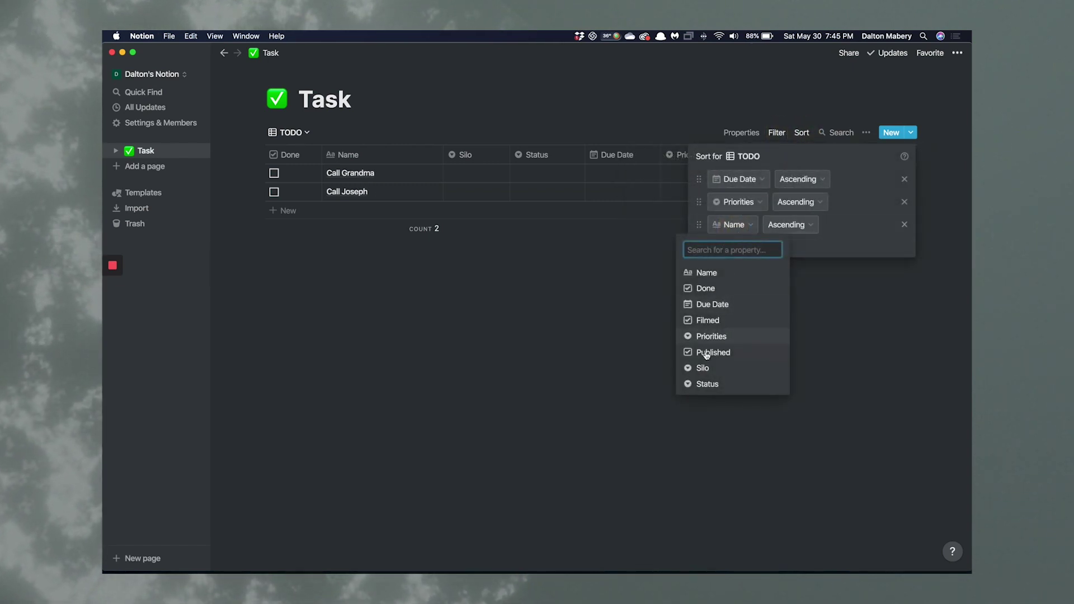
{"action": "left_click", "coordinate": [707, 383]}
Move the Status sort to first place, above Due Date and Priorities, and close the TODO view's sort settings
{"action": "left_click_drag", "start_coordinate": [700, 224], "coordinate": [697, 202]}
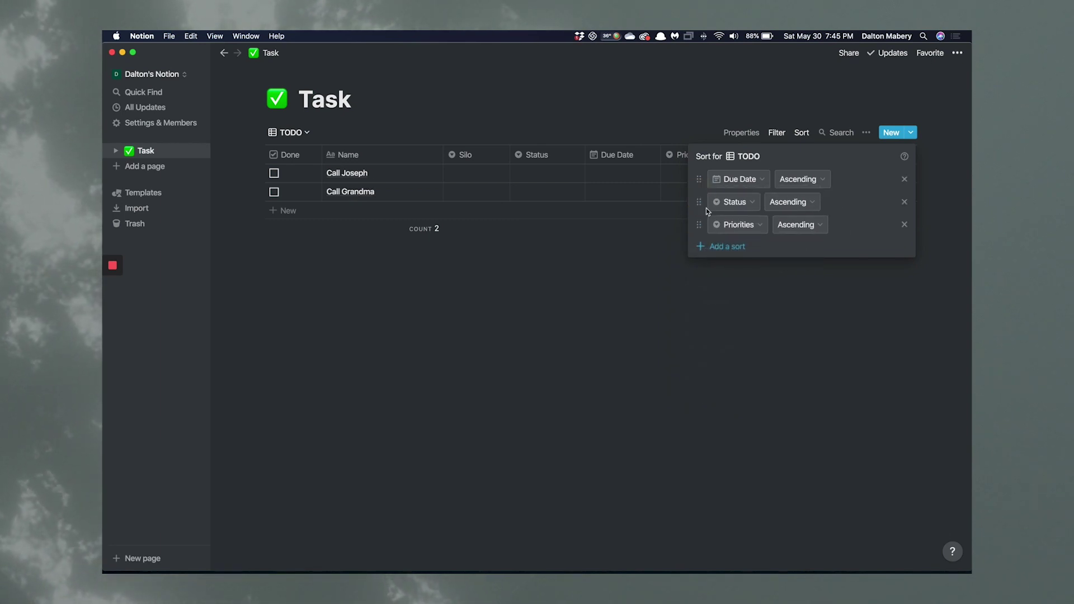
{"action": "left_click_drag", "start_coordinate": [698, 201], "coordinate": [701, 178]}
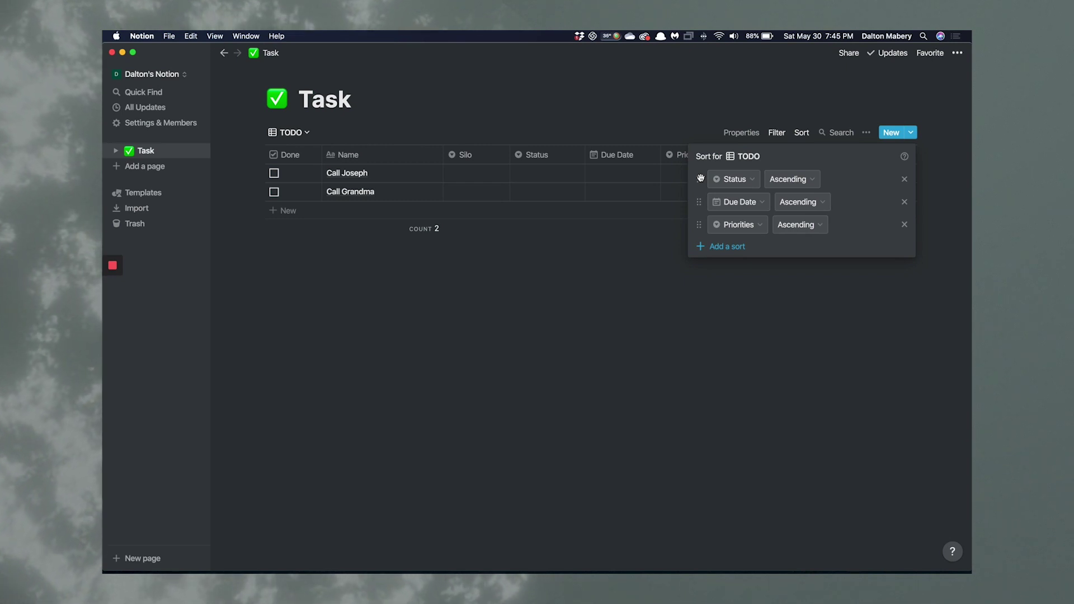
{"action": "left_click", "coordinate": [736, 326]}
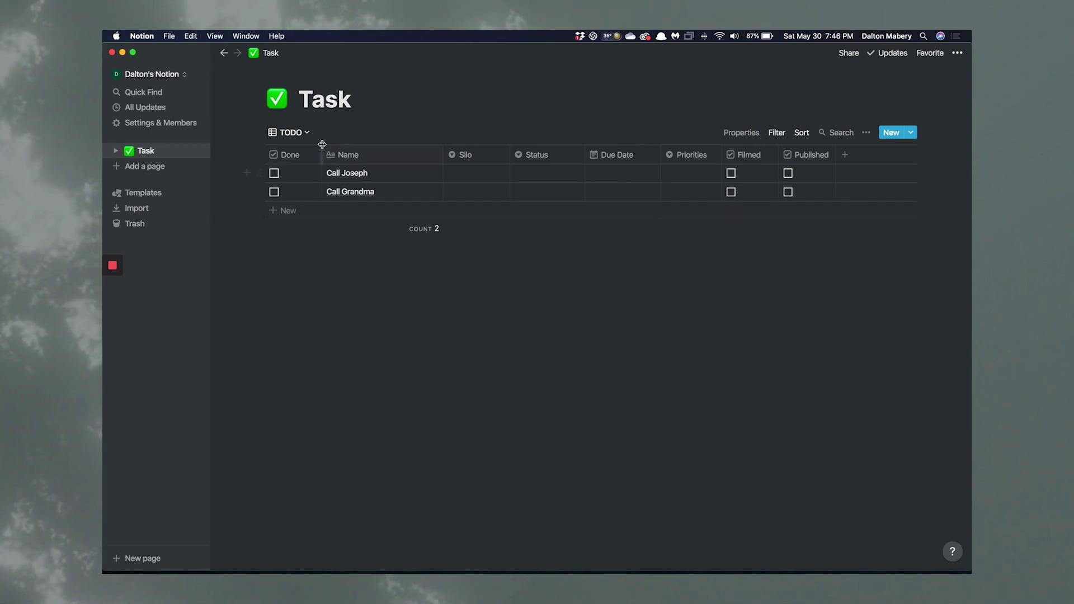
Create a new Table view of the Task database named DONE
{"action": "left_click", "coordinate": [305, 132]}
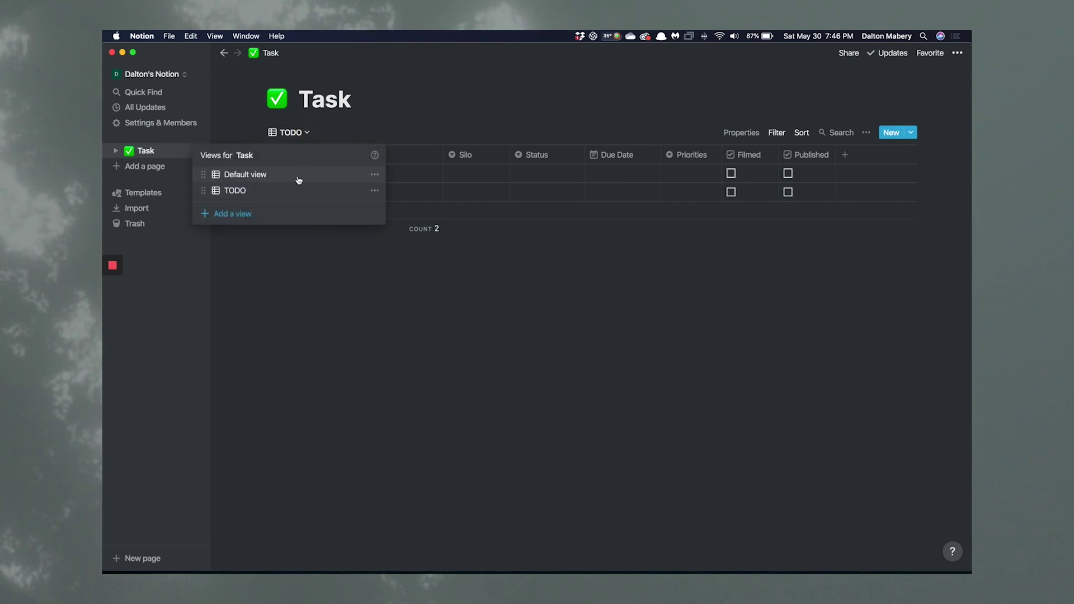
{"action": "left_click", "coordinate": [254, 213]}
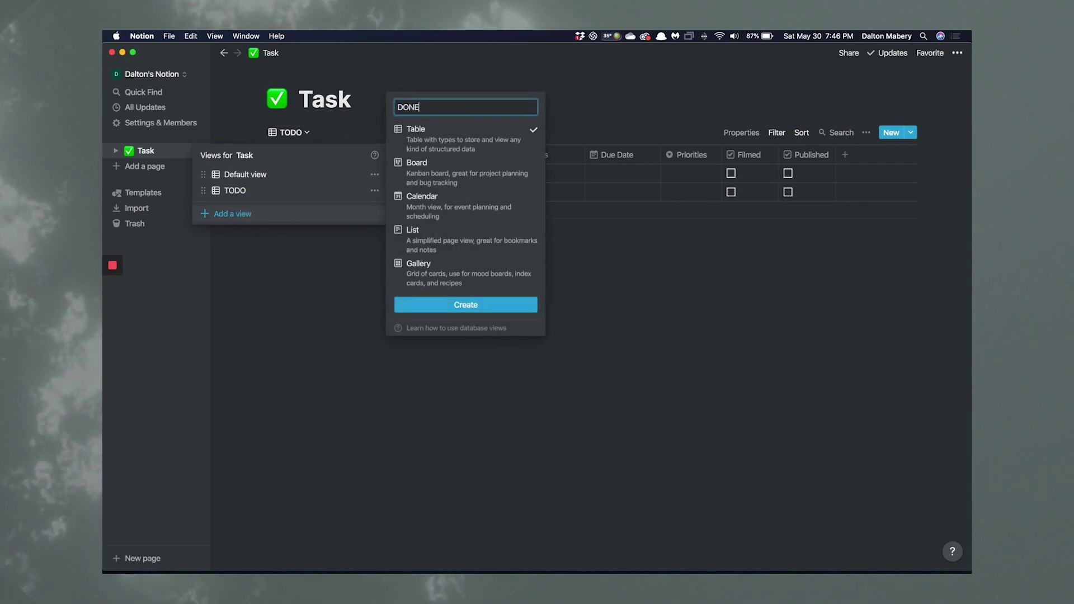
{"action": "key", "text": "Return"}
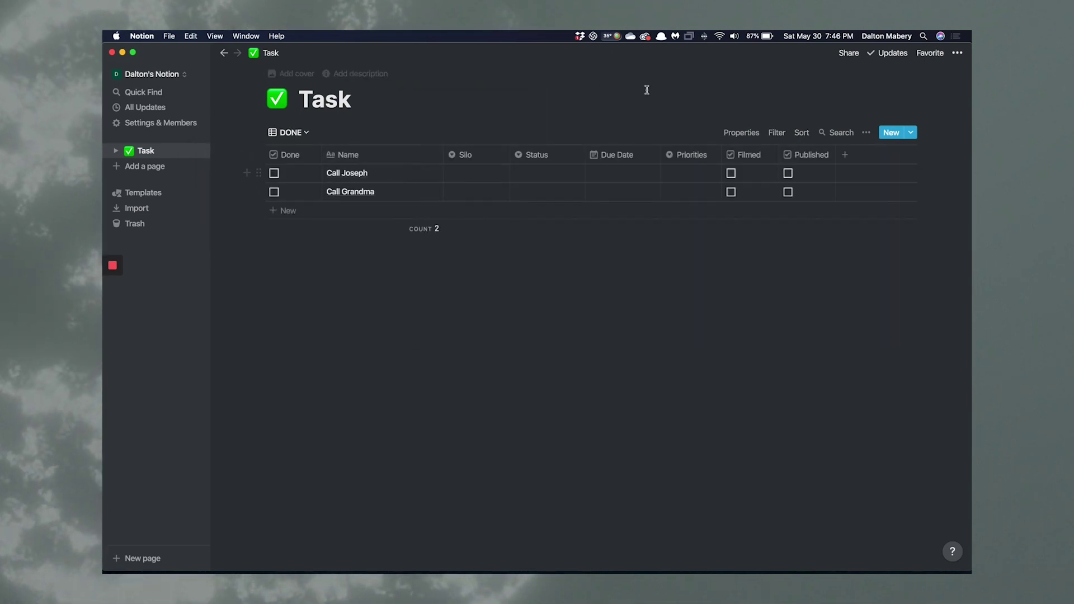
Filter the DONE view to tasks where Done is checked
{"action": "left_click", "coordinate": [776, 132]}
{"action": "left_click", "coordinate": [673, 239]}
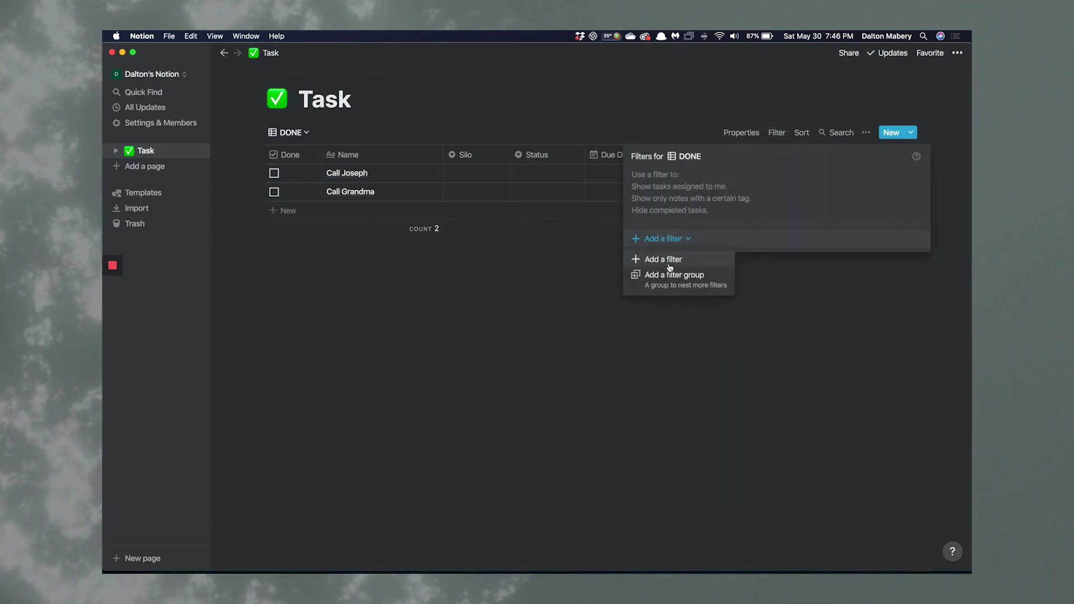
{"action": "left_click", "coordinate": [671, 257]}
{"action": "left_click", "coordinate": [695, 184]}
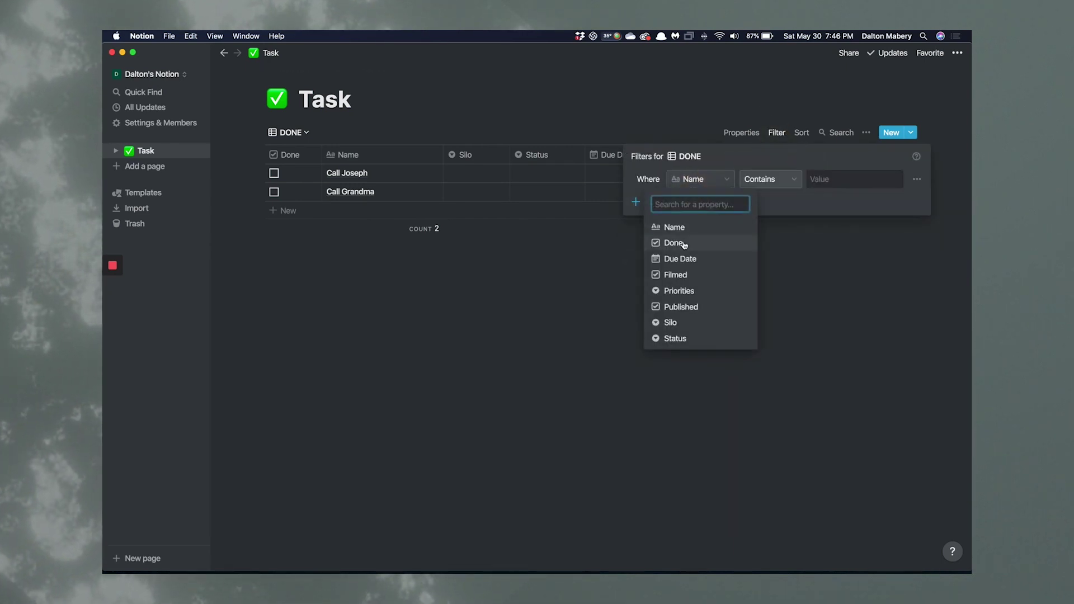
{"action": "left_click", "coordinate": [683, 245]}
{"action": "left_click", "coordinate": [861, 257]}
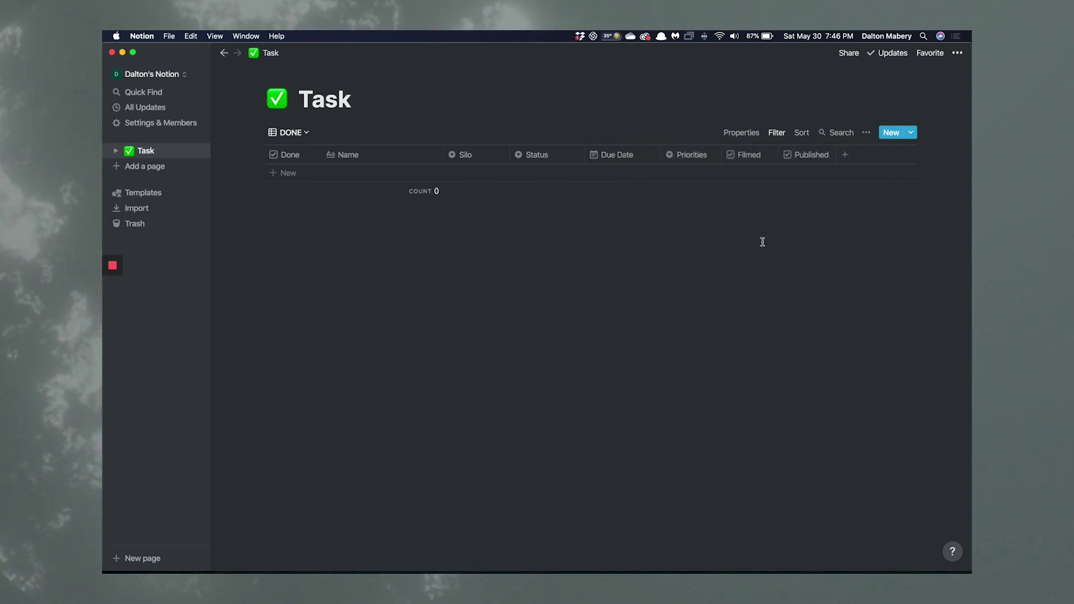
Add a sort to the DONE view by Due Date in ascending order
{"action": "left_click", "coordinate": [800, 133]}
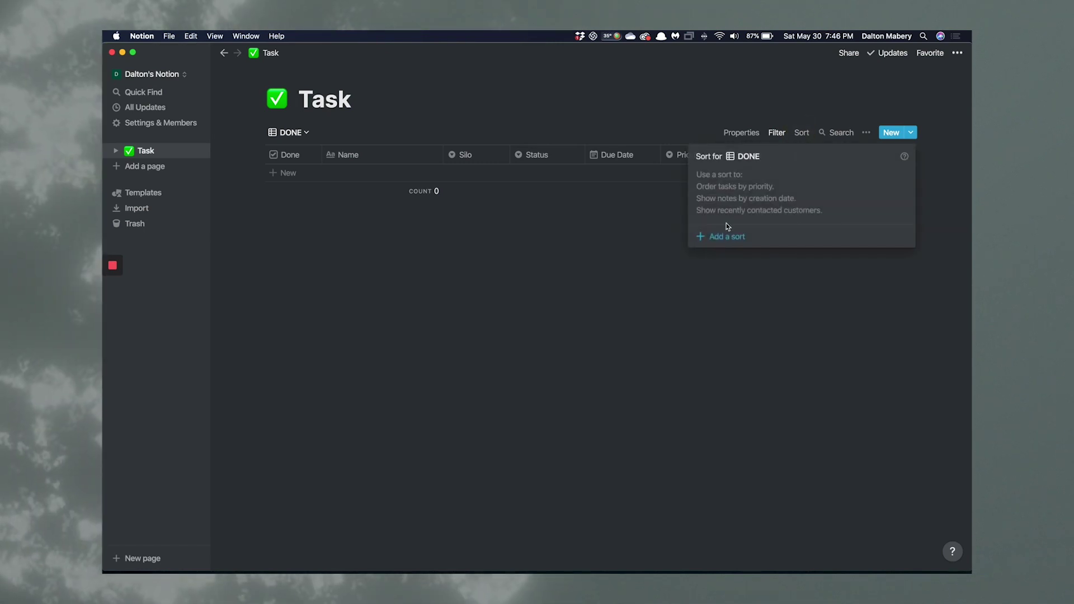
{"action": "left_click", "coordinate": [724, 236]}
{"action": "left_click", "coordinate": [732, 180]}
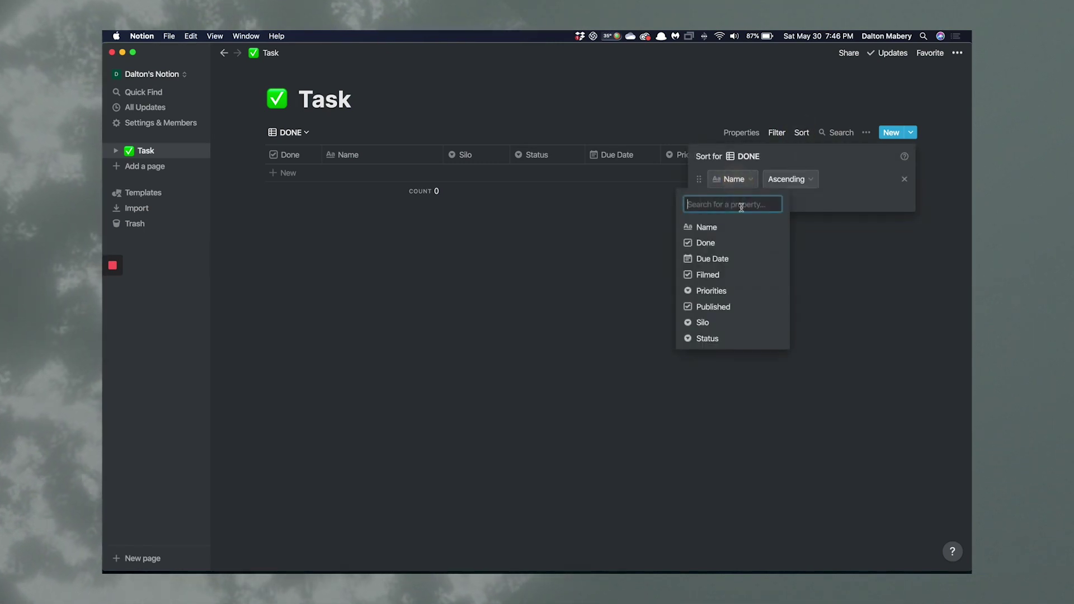
{"action": "left_click", "coordinate": [719, 259]}
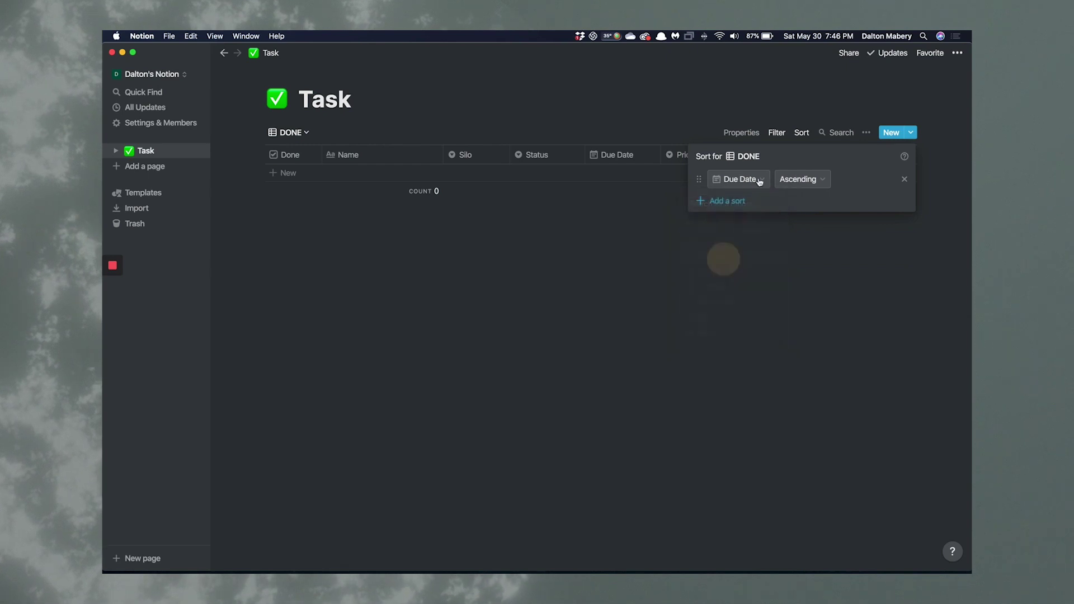
{"action": "left_click", "coordinate": [798, 179]}
Add an ascending Status sort to the DONE view and move it above the Due Date sort
{"action": "left_click", "coordinate": [727, 200]}
{"action": "left_click", "coordinate": [727, 201]}
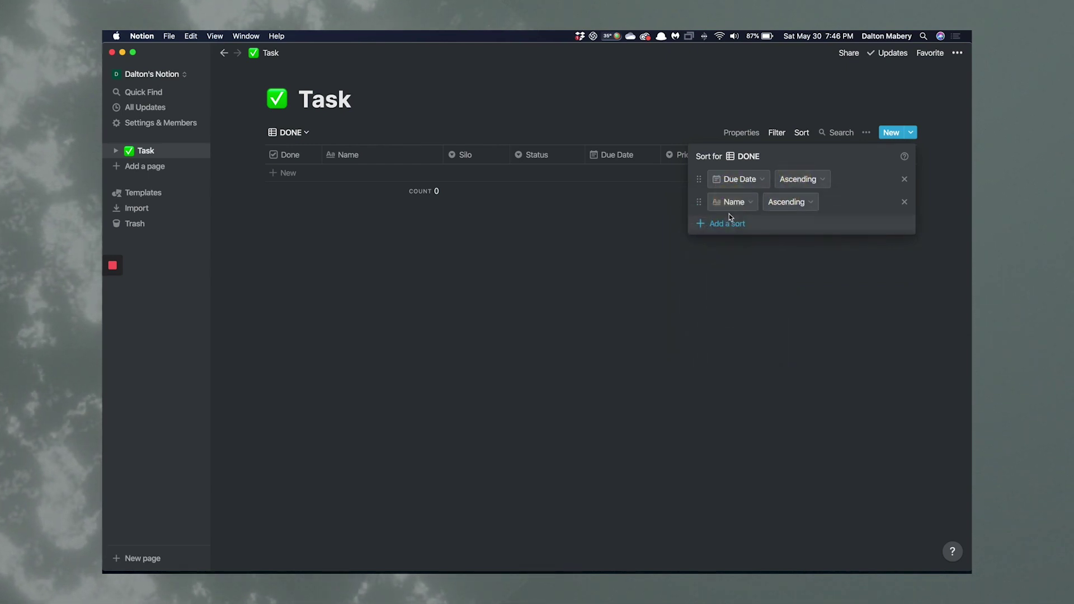
{"action": "left_click", "coordinate": [734, 200]}
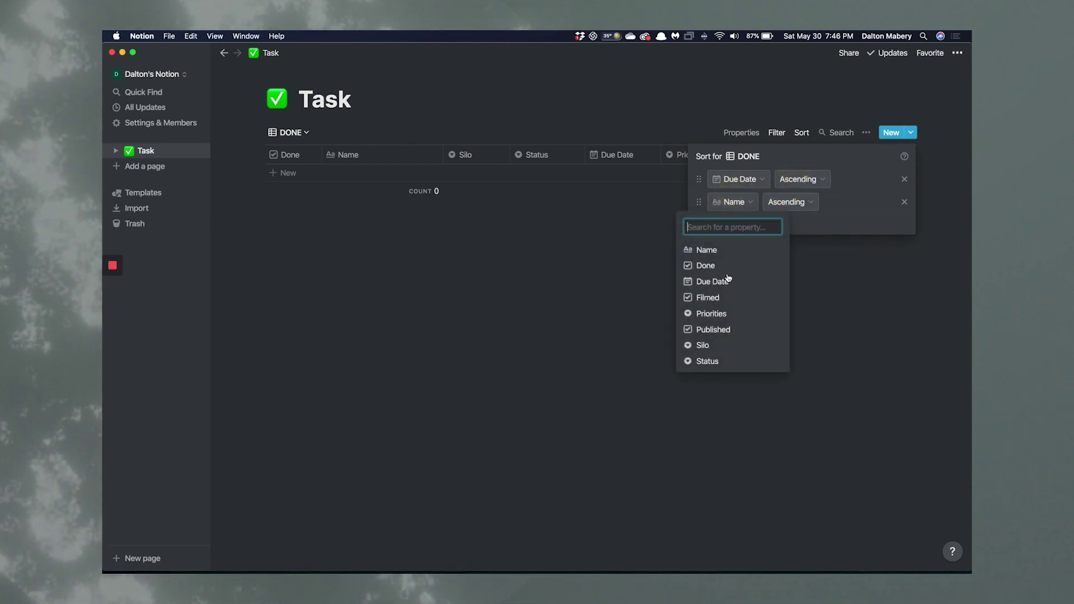
{"action": "left_click", "coordinate": [708, 361]}
{"action": "left_click", "coordinate": [789, 203]}
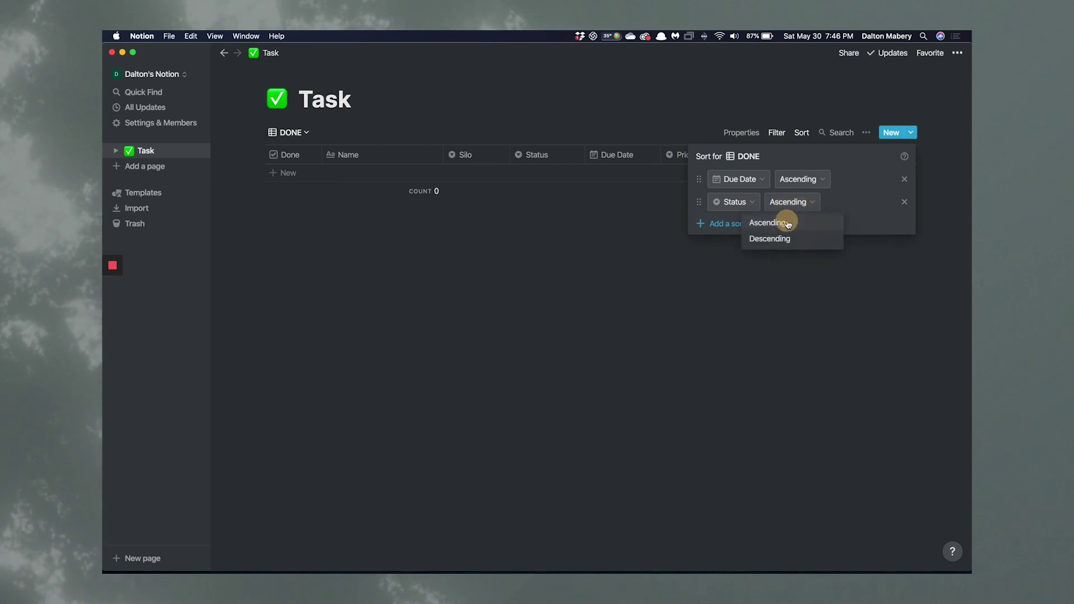
{"action": "left_click", "coordinate": [787, 222]}
{"action": "left_click_drag", "start_coordinate": [697, 203], "coordinate": [698, 178]}
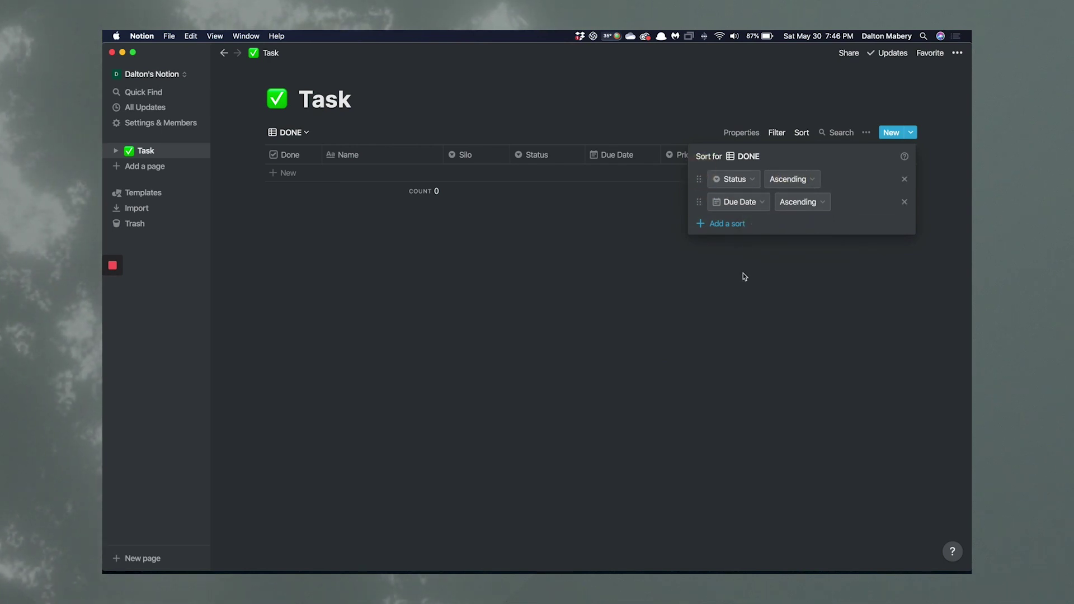
{"action": "left_click", "coordinate": [762, 318]}
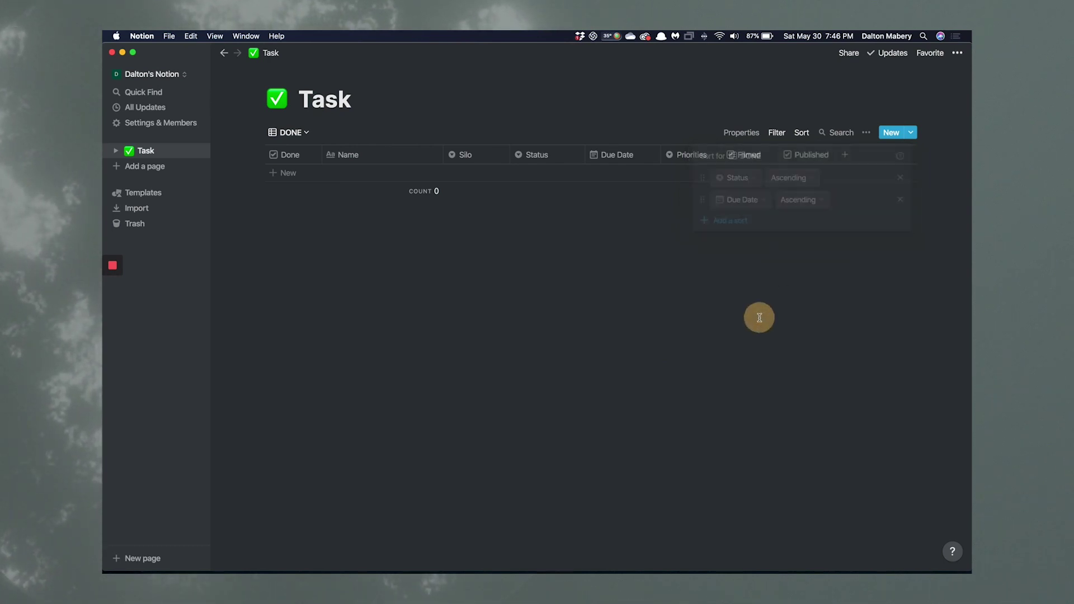
Create another Table view of the Task database named EVERYTHING
{"action": "left_click", "coordinate": [291, 133]}
{"action": "left_click", "coordinate": [271, 229]}
{"action": "left_click", "coordinate": [247, 229]}
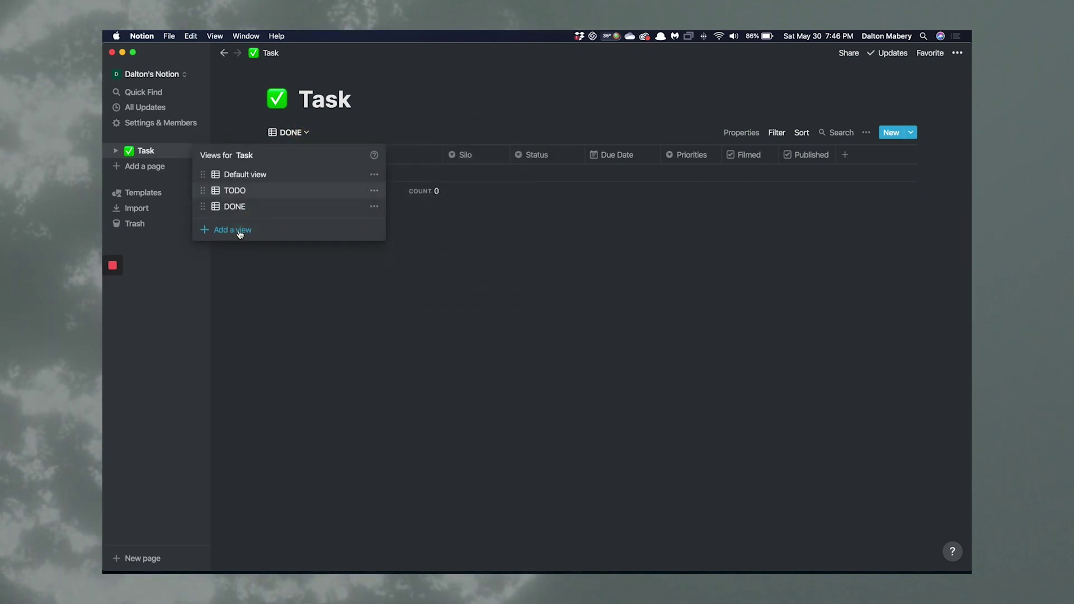
{"action": "left_click", "coordinate": [240, 232]}
{"action": "type", "text": "EVER"}
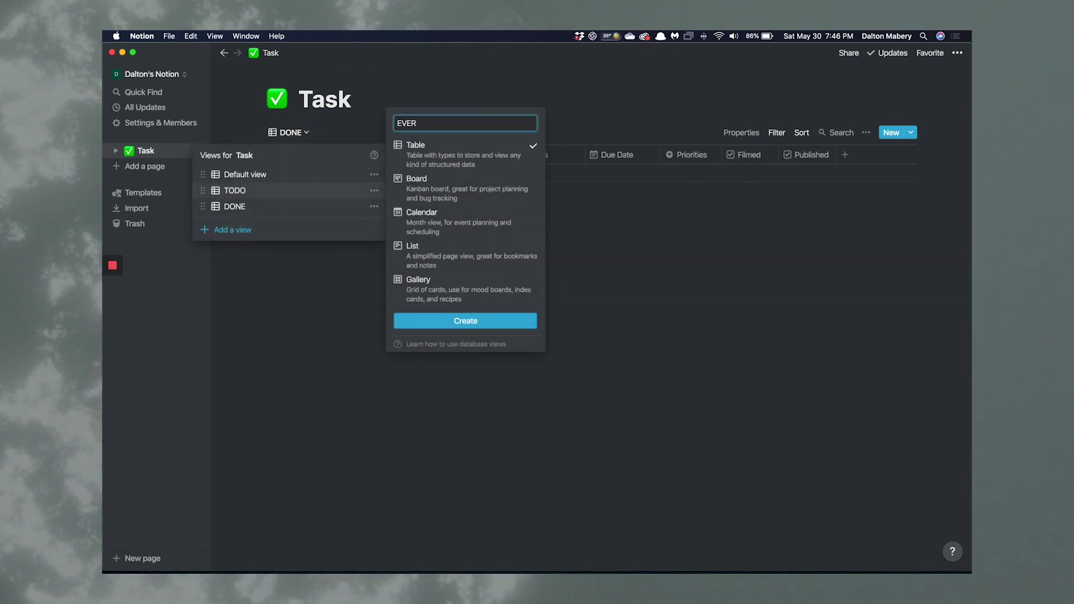
{"action": "type", "text": "YTHING"}
{"action": "key", "text": "Escape"}
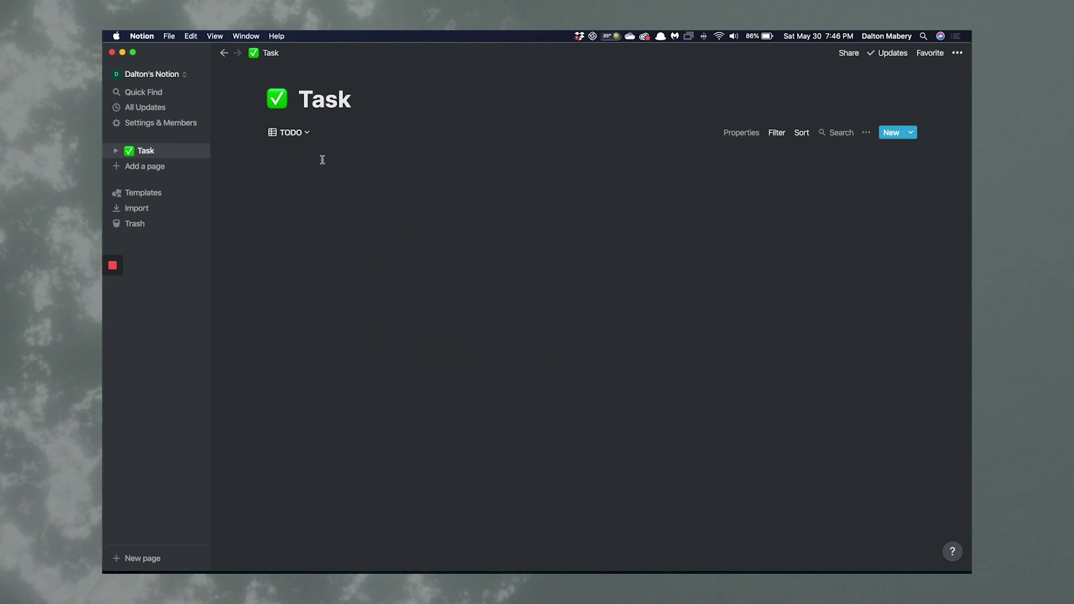
Look at the EVERYTHING view and return to the TODO view
{"action": "left_click", "coordinate": [307, 132]}
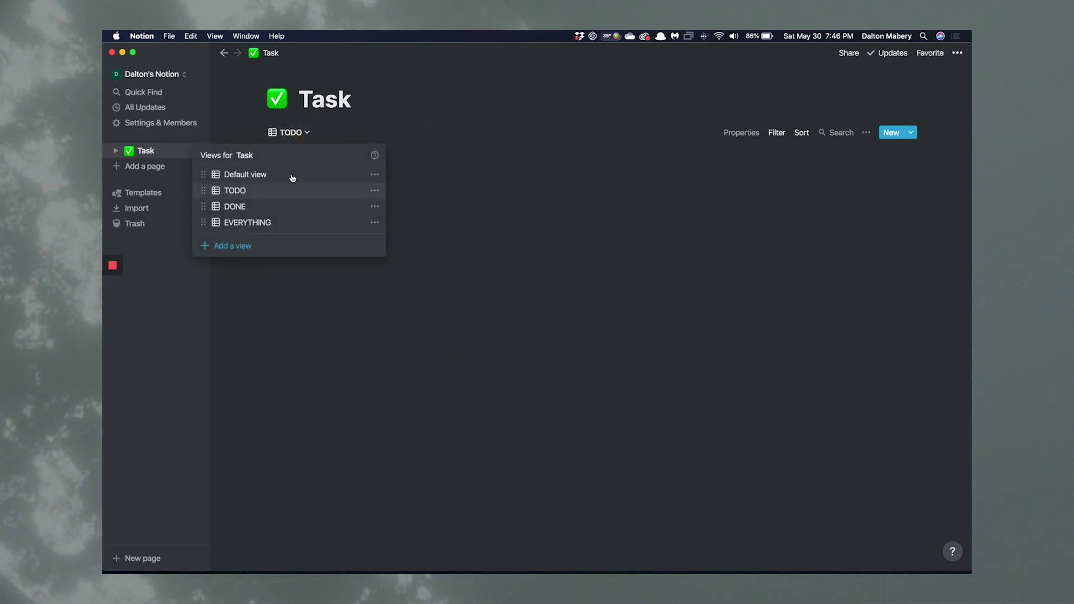
{"action": "left_click", "coordinate": [265, 222]}
{"action": "left_click", "coordinate": [330, 132]}
{"action": "left_click", "coordinate": [276, 192]}
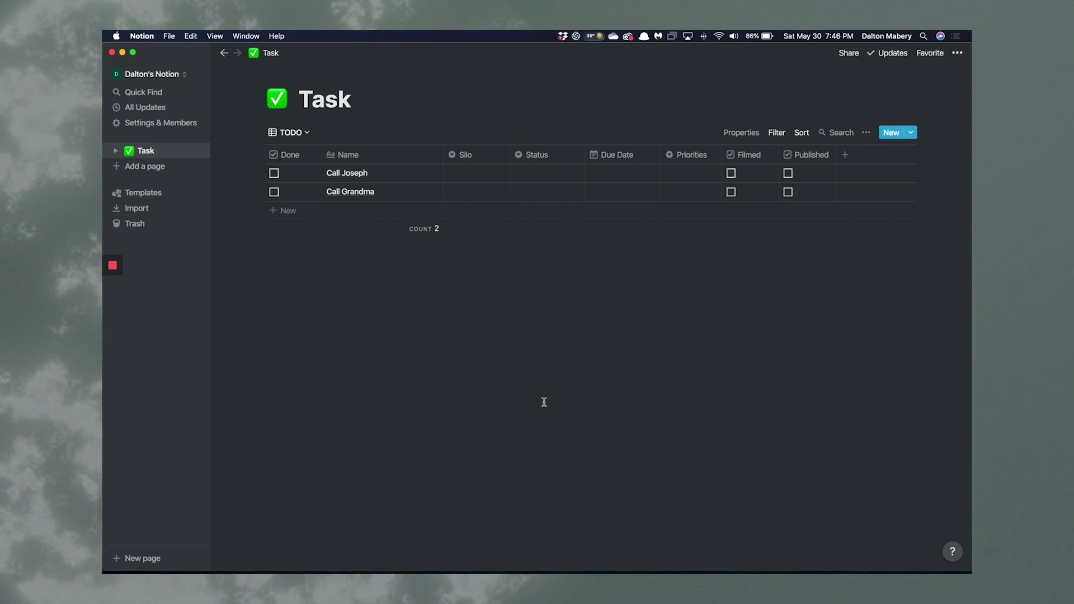
Create a new page titled Dashboard with an icon and set the icon to the rocket emoji
{"action": "left_click", "coordinate": [147, 167]}
{"action": "type", "text": "Dashboard"}
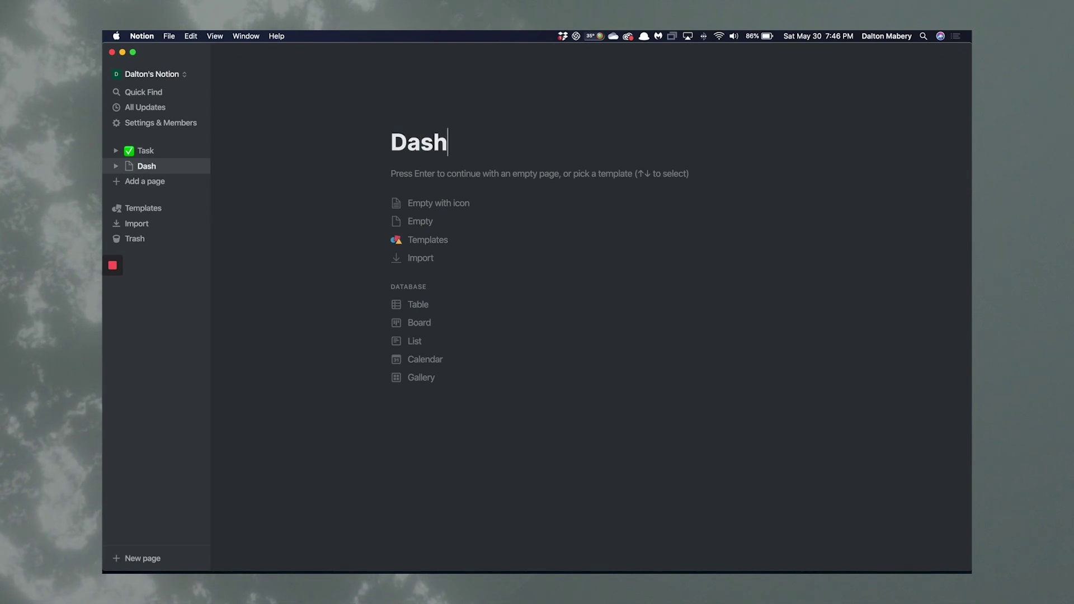
{"action": "left_click", "coordinate": [452, 207]}
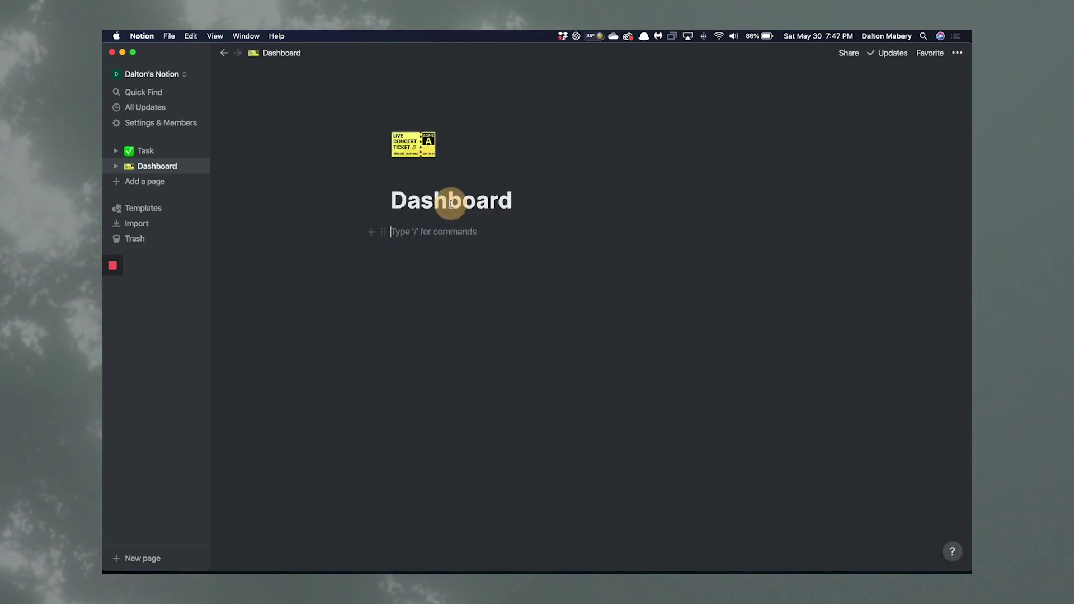
{"action": "left_click", "coordinate": [428, 155]}
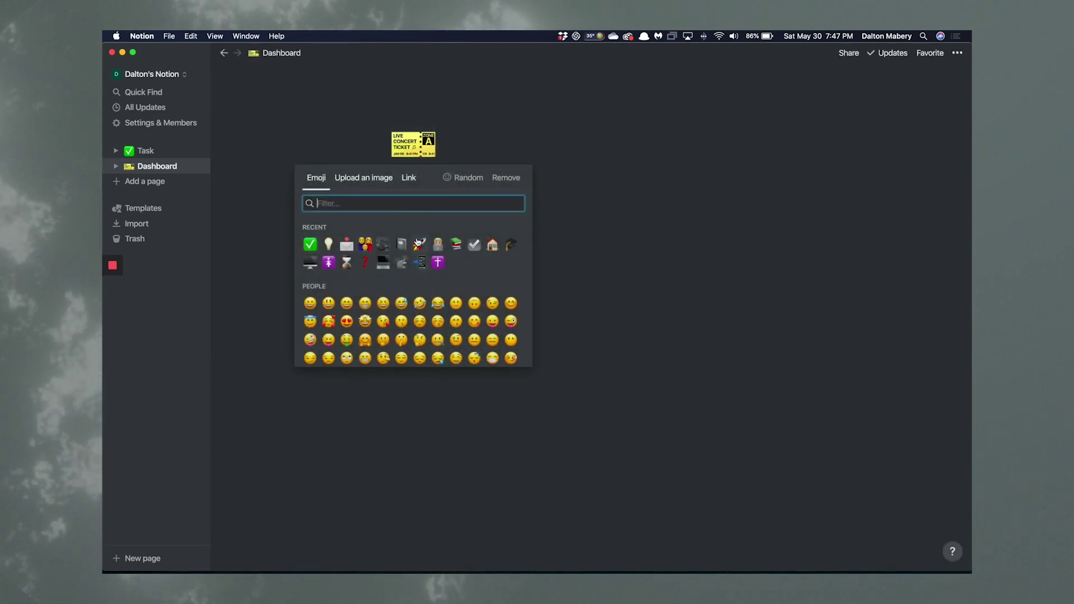
{"action": "left_click", "coordinate": [419, 244]}
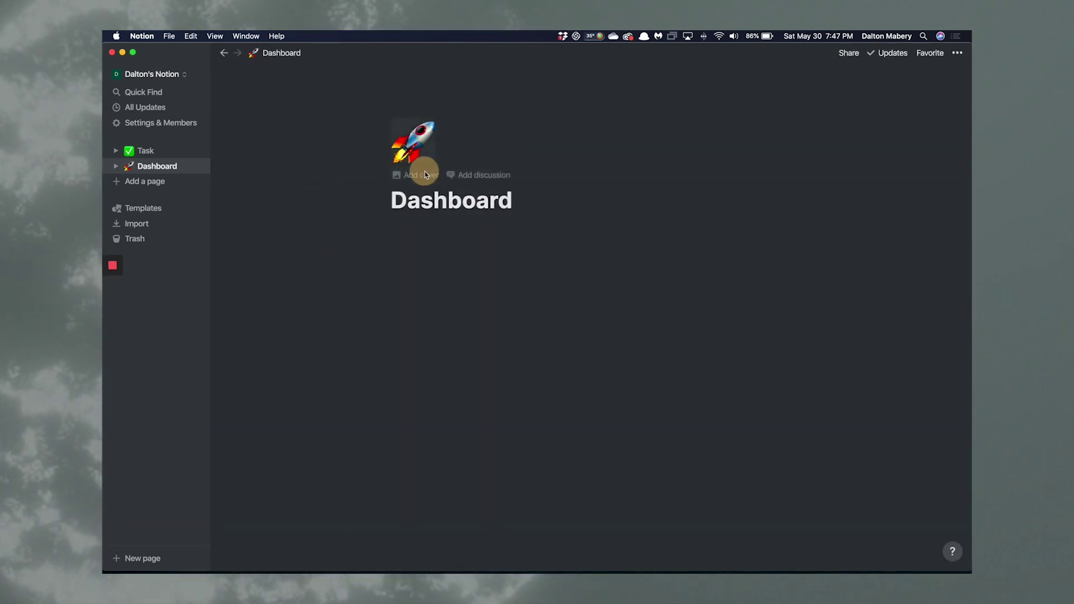
{"action": "left_click", "coordinate": [425, 173]}
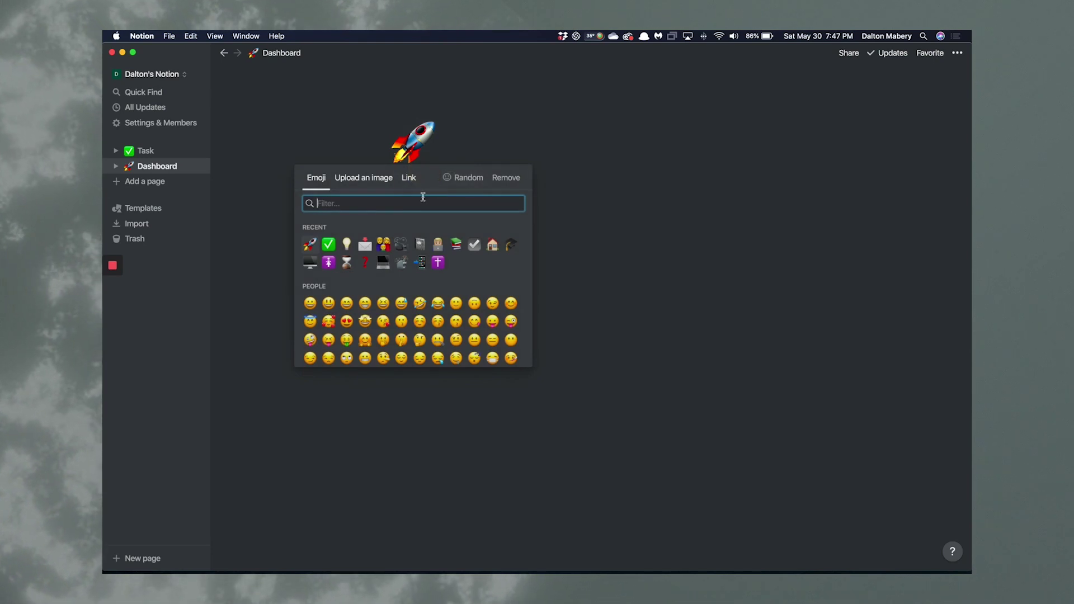
{"action": "left_click", "coordinate": [382, 178]}
{"action": "left_click", "coordinate": [475, 138]}
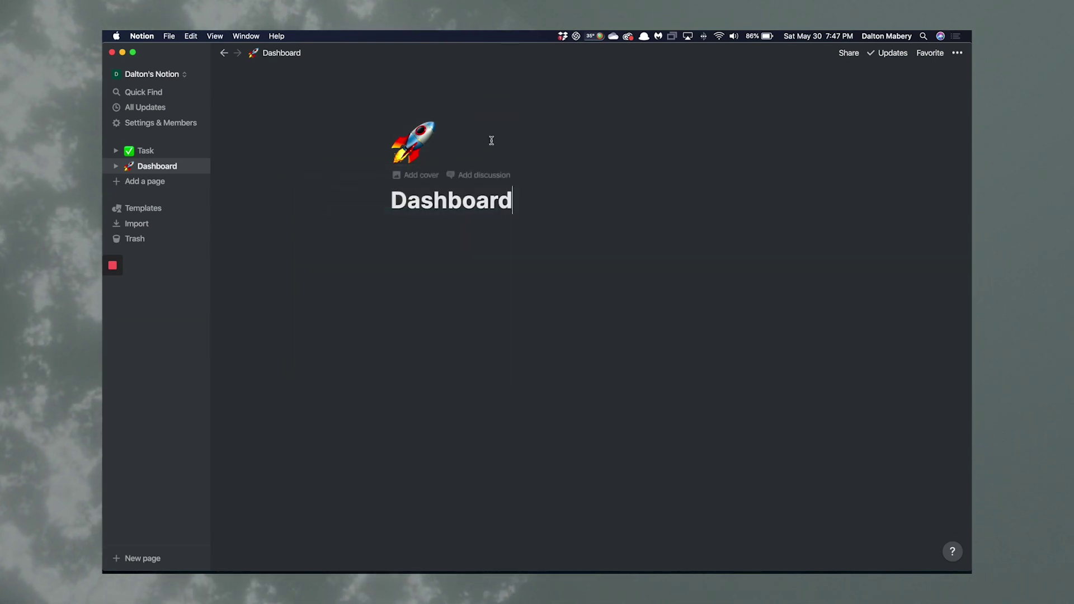
Add a cover to the Dashboard page using the desk lamp photo from an Unsplash search for "office"
{"action": "left_click", "coordinate": [425, 175]}
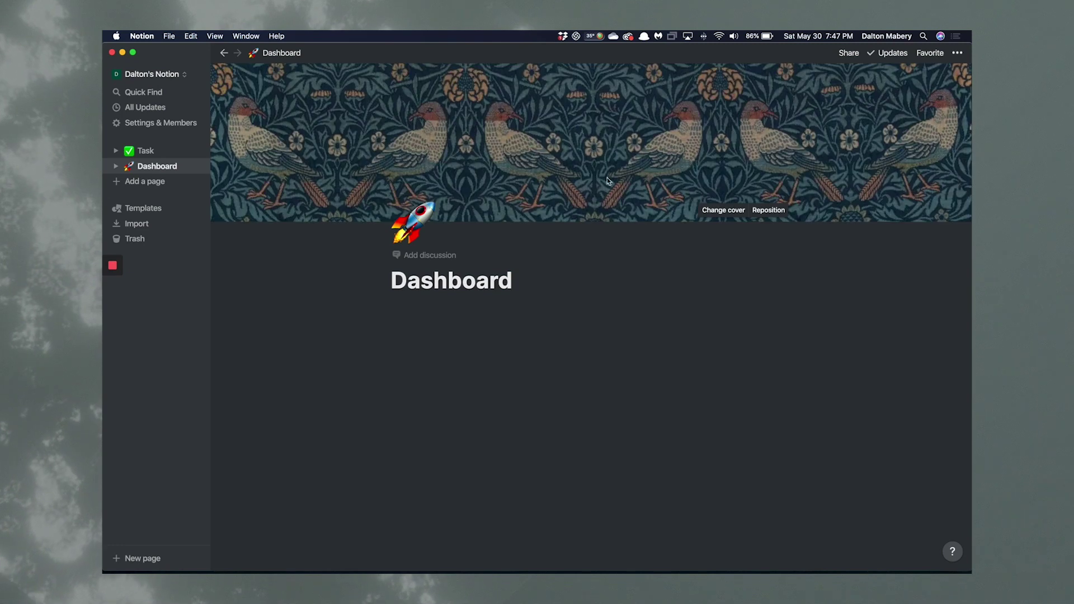
{"action": "left_click", "coordinate": [711, 210]}
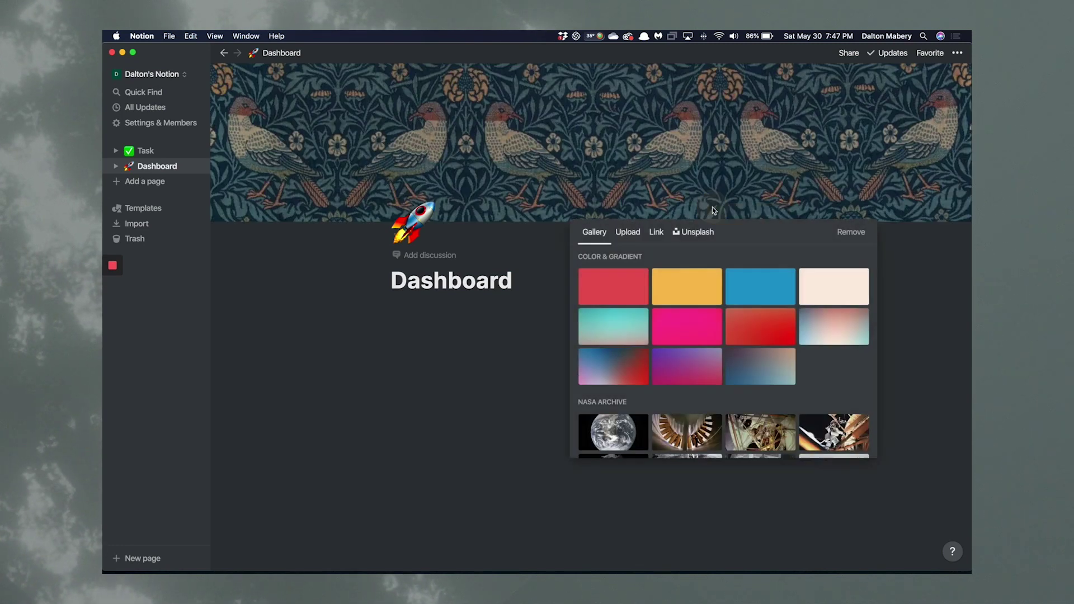
{"action": "left_click", "coordinate": [710, 238]}
{"action": "type", "text": "office"}
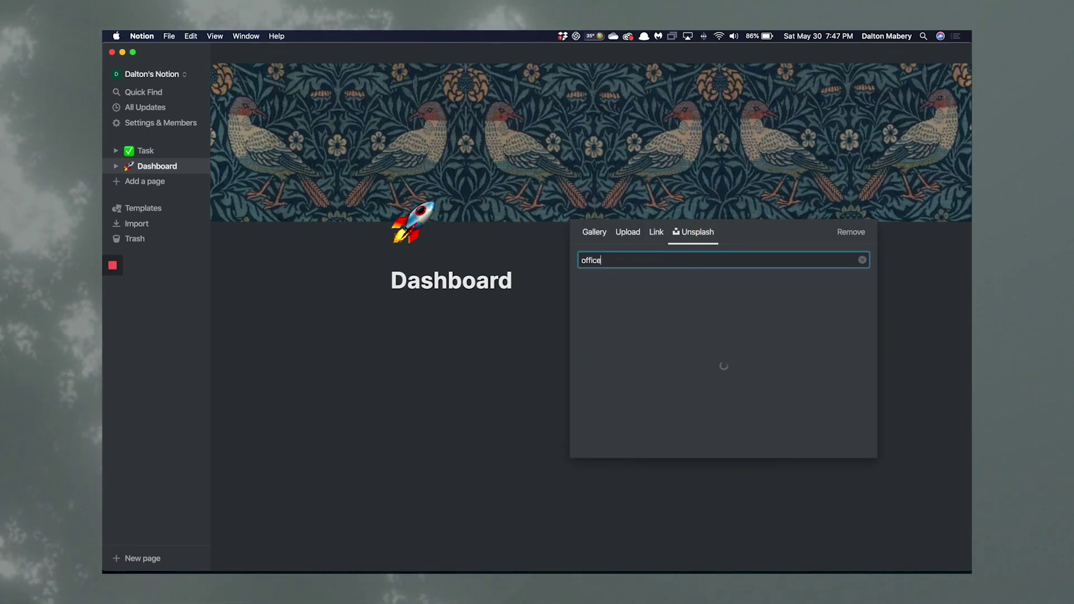
{"action": "left_click", "coordinate": [677, 281]}
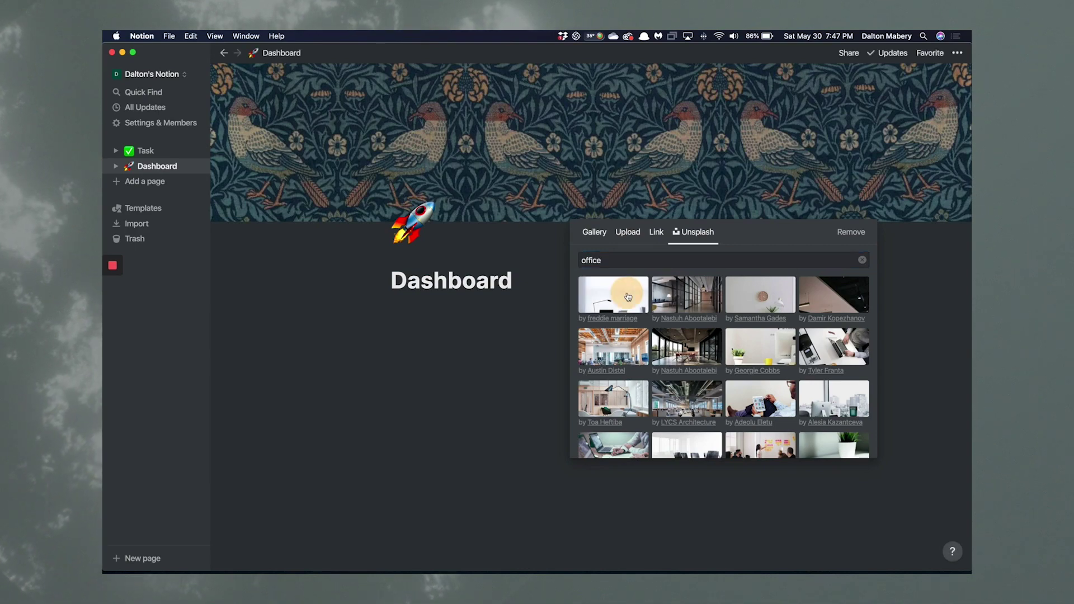
{"action": "left_click", "coordinate": [613, 295]}
{"action": "left_click", "coordinate": [498, 376]}
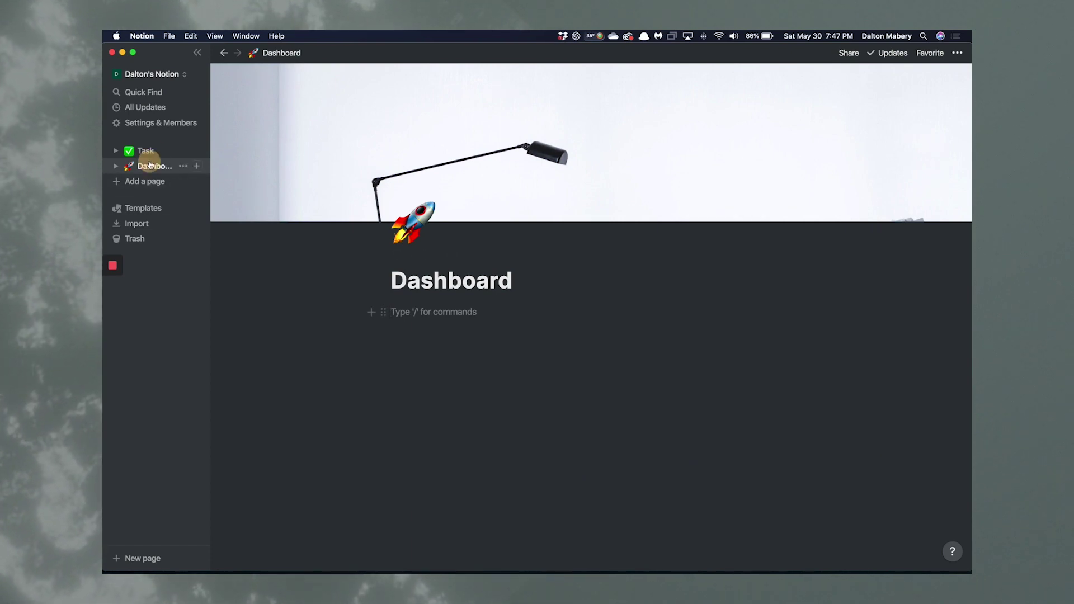
Move the Dashboard page above Task in the page list and add both pages to the favorites
{"action": "left_click_drag", "start_coordinate": [149, 163], "coordinate": [149, 149]}
{"action": "left_click", "coordinate": [929, 52]}
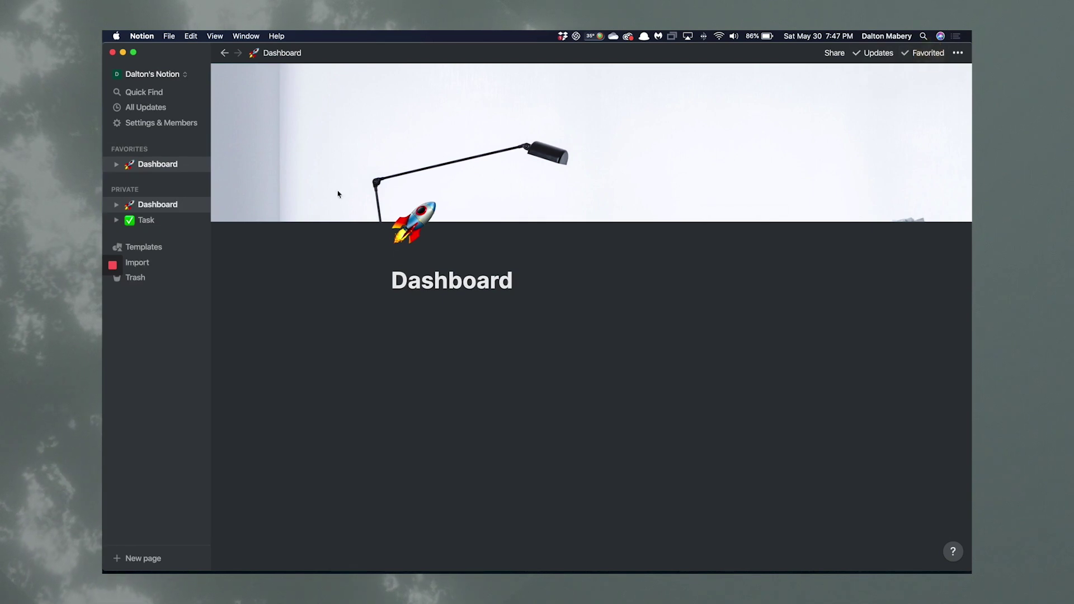
{"action": "left_click", "coordinate": [145, 219]}
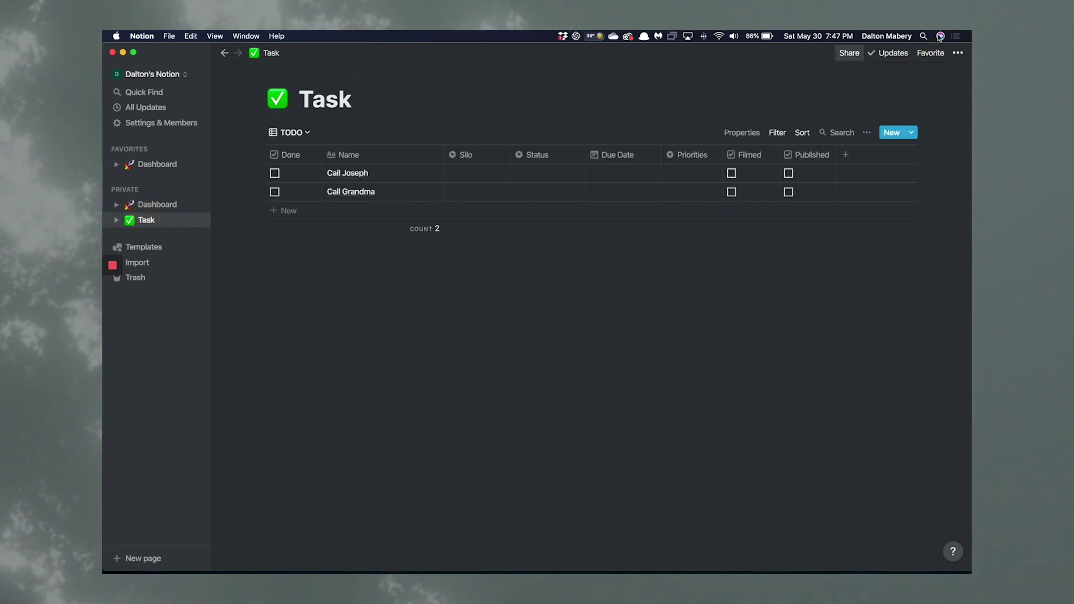
{"action": "left_click", "coordinate": [928, 52]}
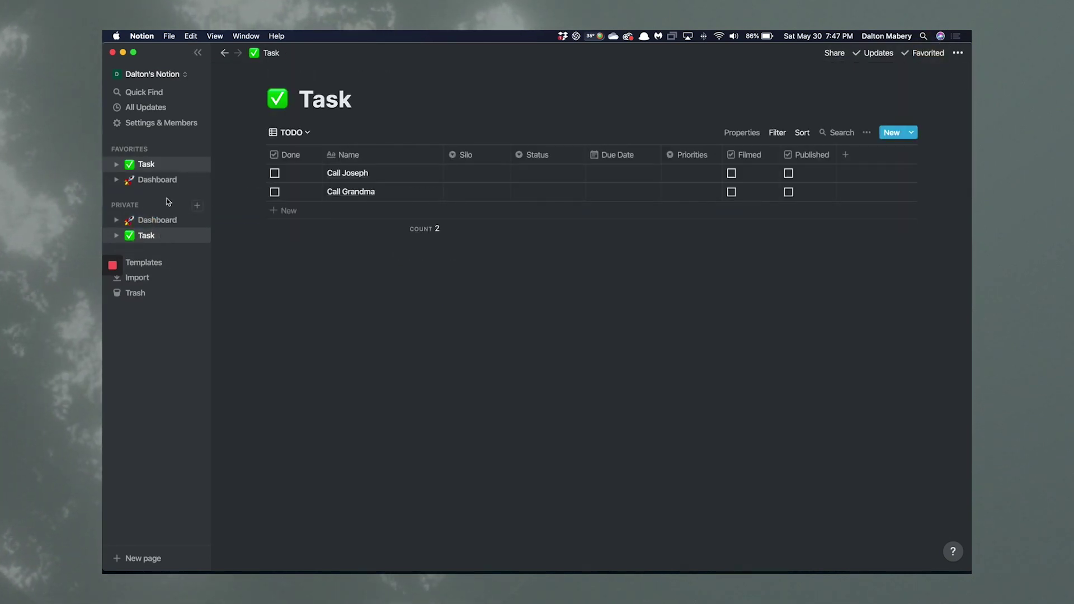
Create a new private page as a Table database titled Quick Notes
{"action": "left_click", "coordinate": [196, 207]}
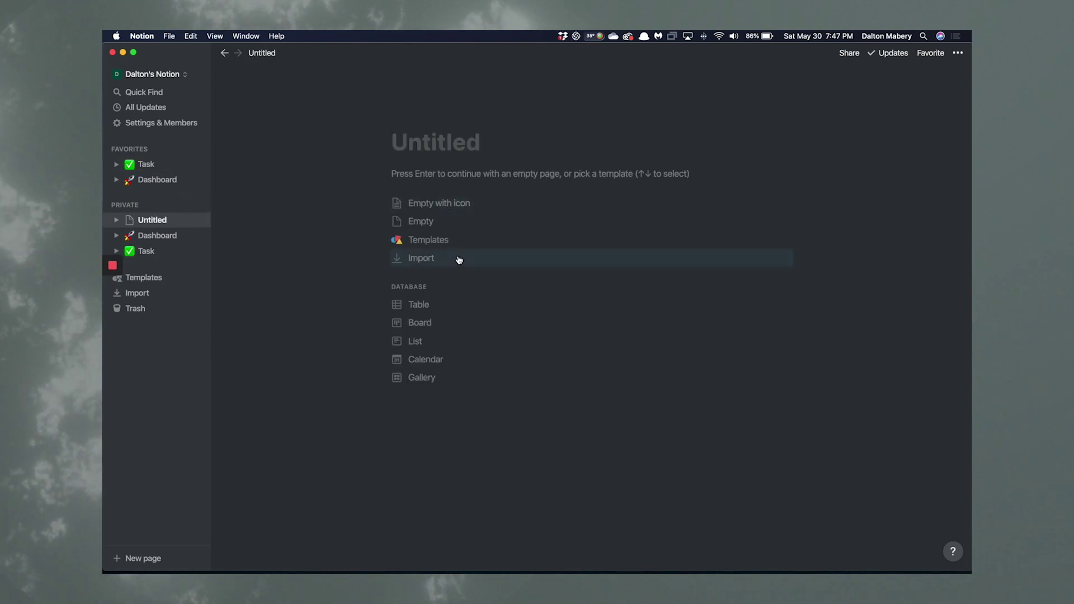
{"action": "left_click", "coordinate": [428, 307]}
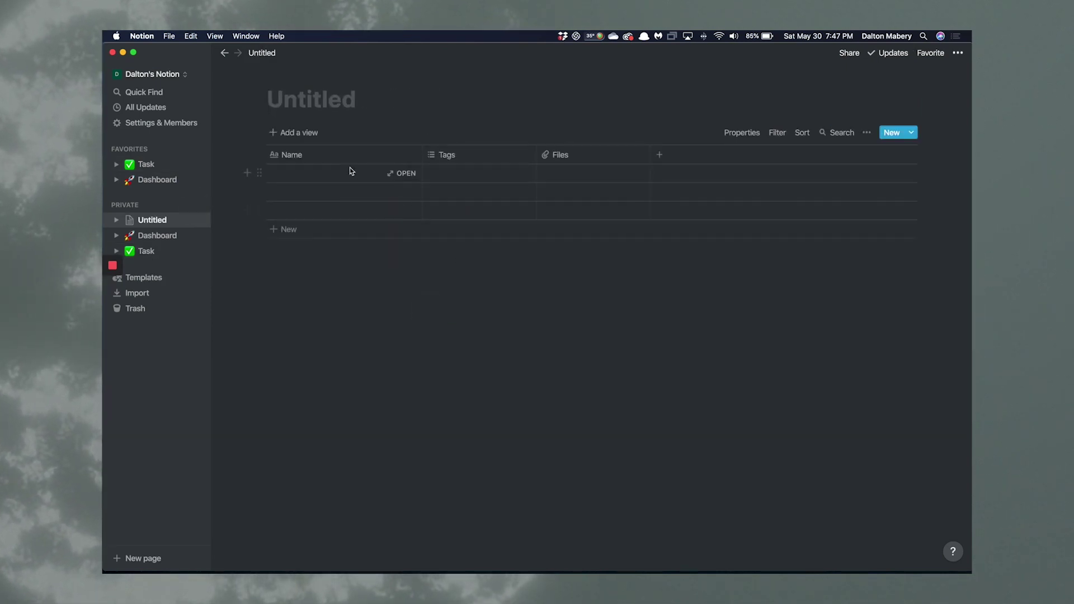
{"action": "type", "text": "Quixk N"}
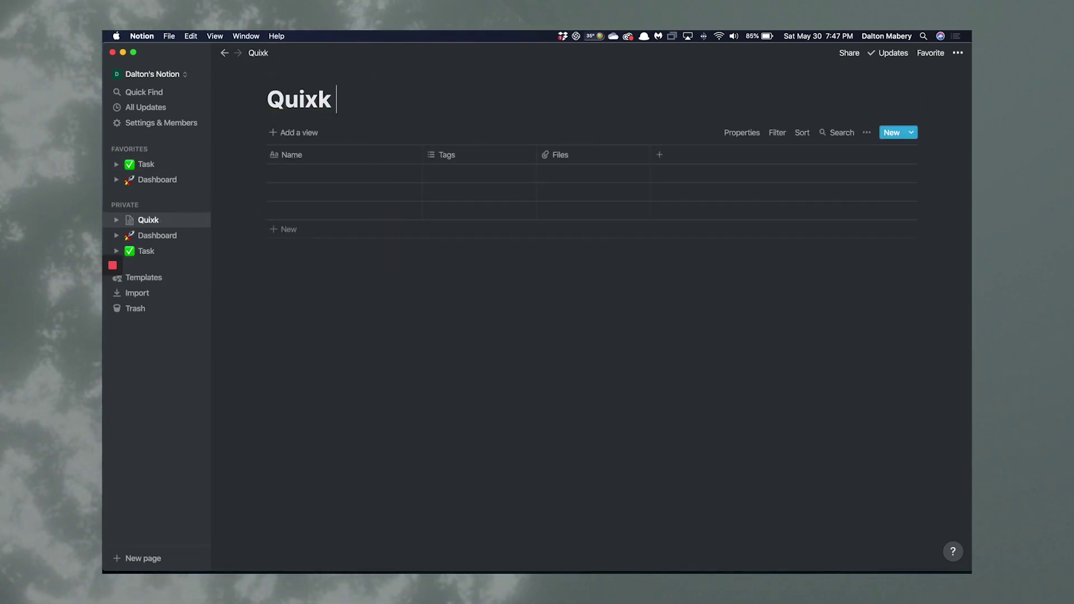
{"action": "key", "text": "BackSpace"}
{"action": "key", "text": "BackSpace"}
{"action": "key", "text": "BackSpace"}
{"action": "key", "text": "BackSpace"}
{"action": "type", "text": "ck Notes"}
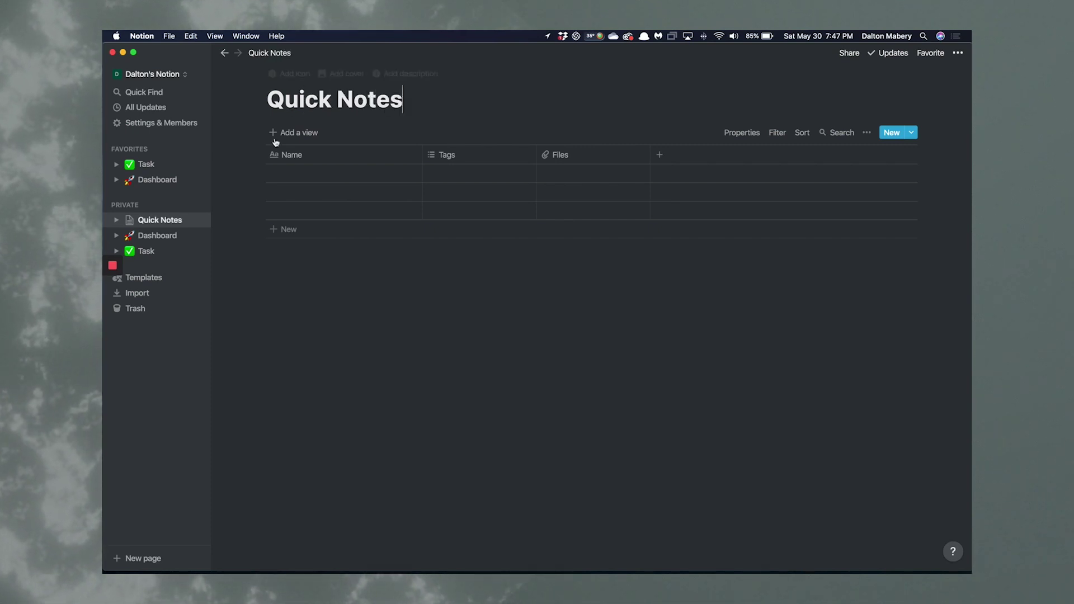
Add a Gallery view named Regular to the Quick Notes database
{"action": "left_click", "coordinate": [309, 133]}
{"action": "left_click", "coordinate": [295, 328]}
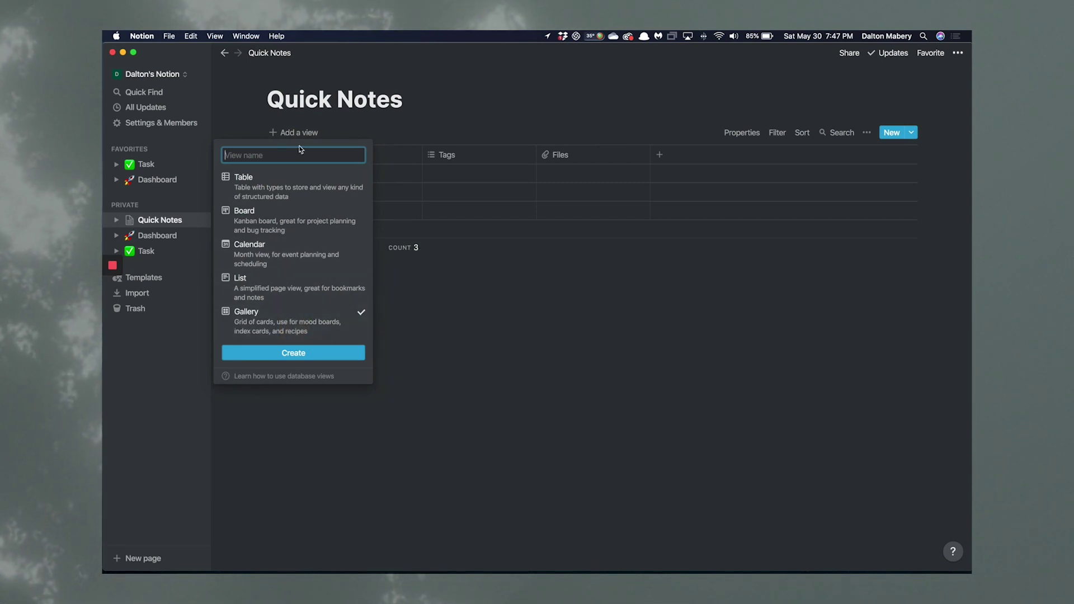
{"action": "type", "text": "Regular"}
{"action": "key", "text": "Return"}
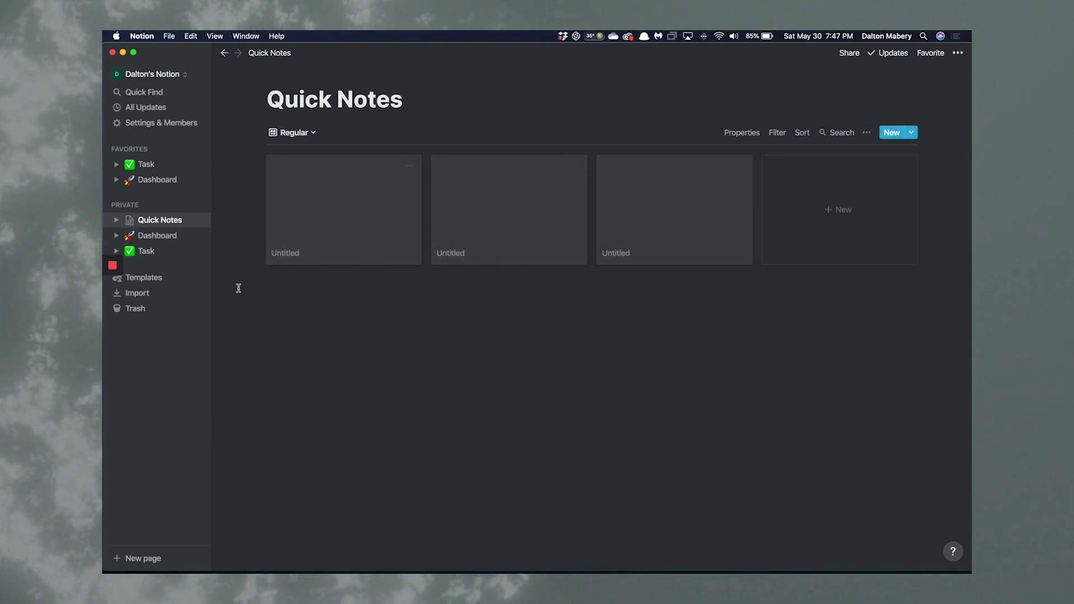
In the default table view of Quick Notes, rename the Tags property to Silos and change its type to Select
{"action": "left_click", "coordinate": [311, 132]}
{"action": "left_click", "coordinate": [263, 171]}
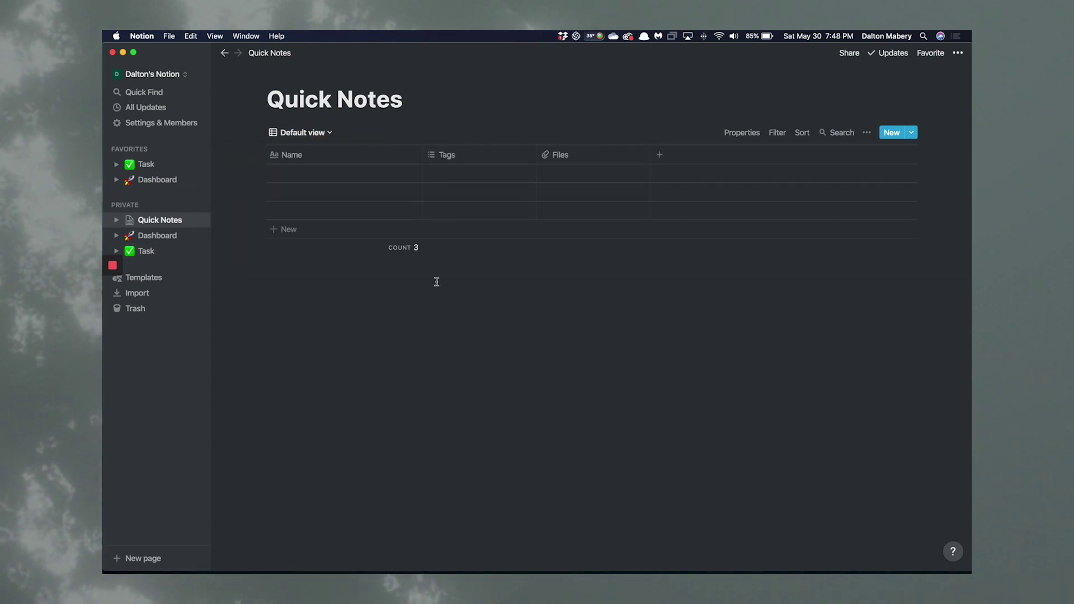
{"action": "left_click", "coordinate": [455, 156]}
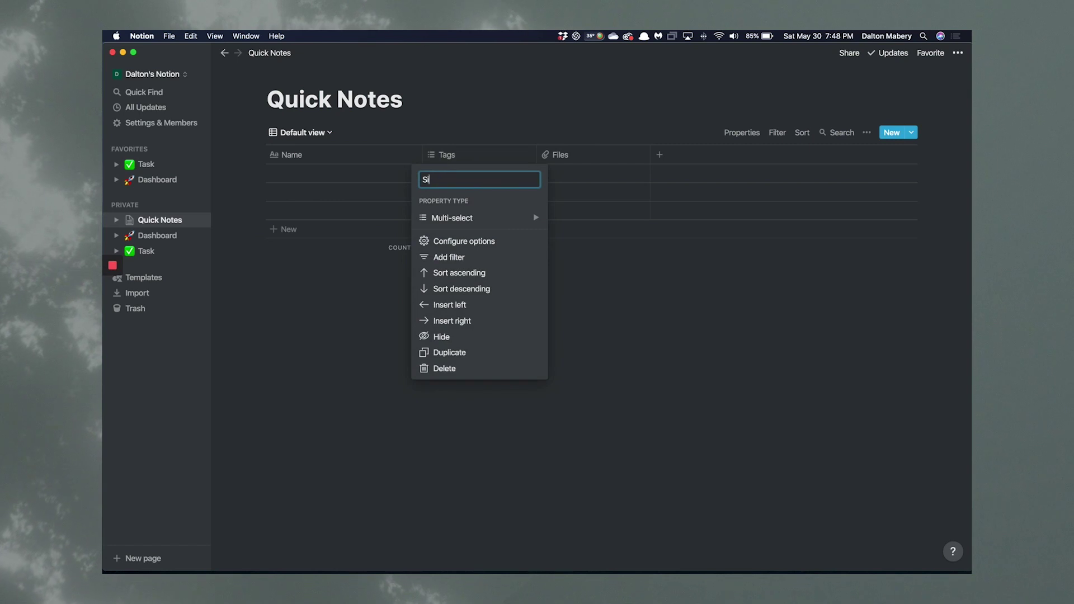
{"action": "mouse_move", "coordinate": [477, 221]}
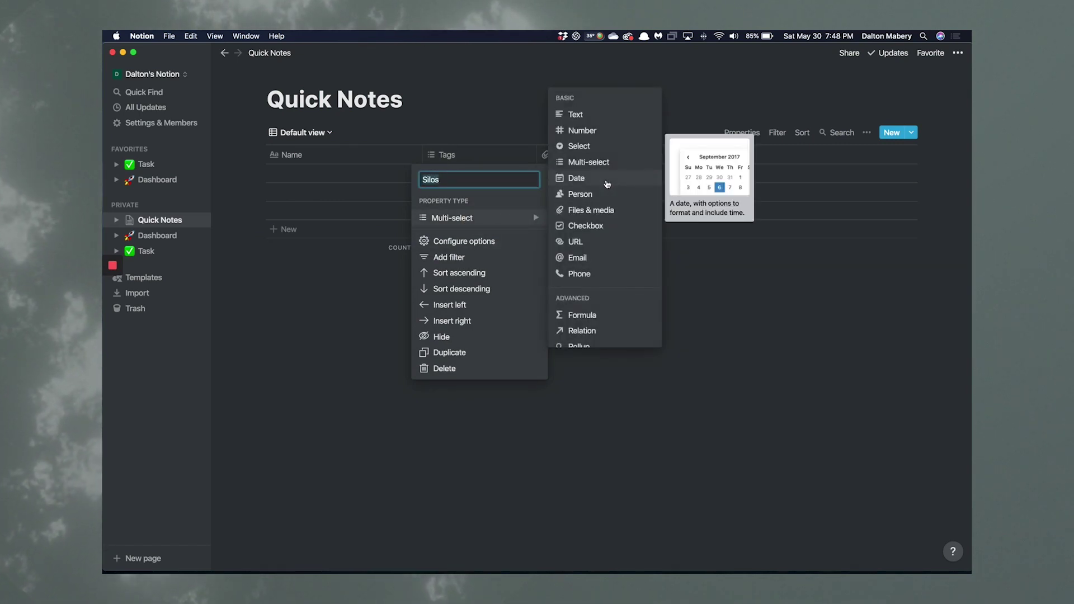
{"action": "left_click", "coordinate": [598, 147]}
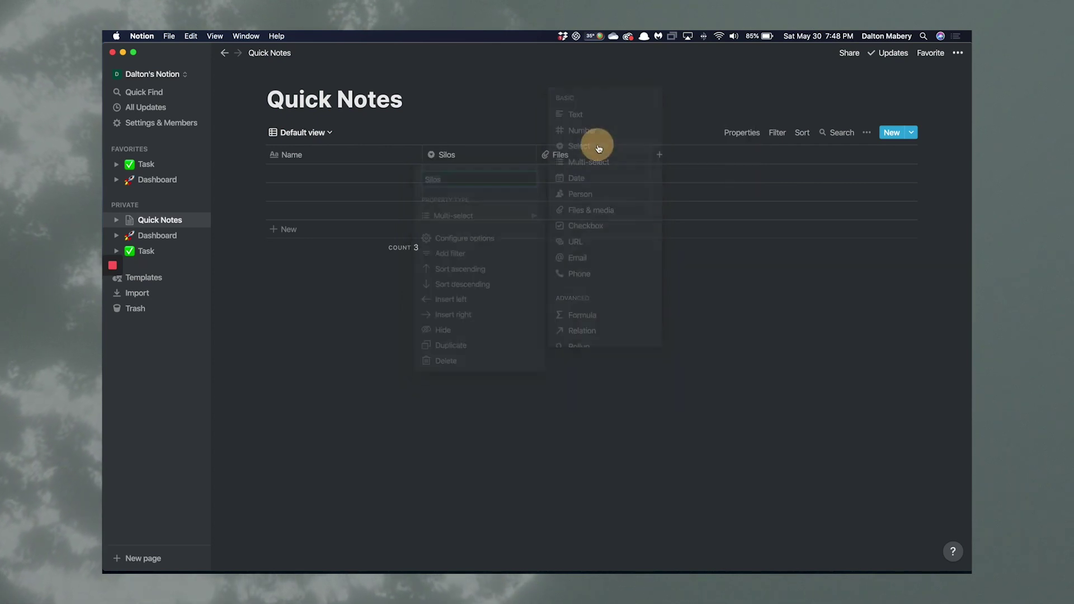
Create a Freelance option for the Silos property in the first row of Quick Notes
{"action": "left_click", "coordinate": [484, 173]}
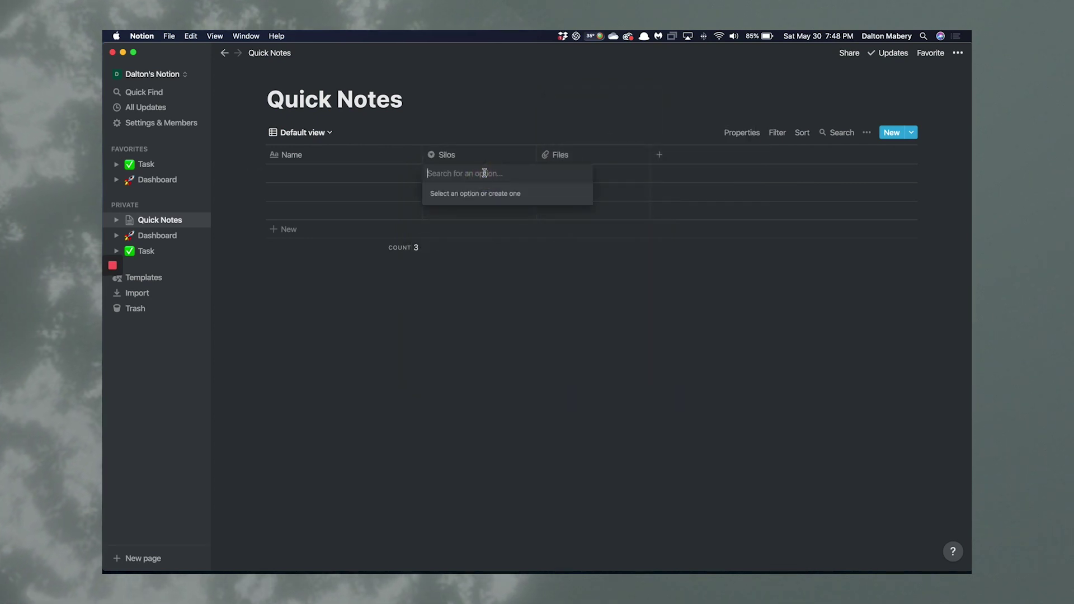
{"action": "type", "text": "Freela"}
{"action": "key", "text": "Return"}
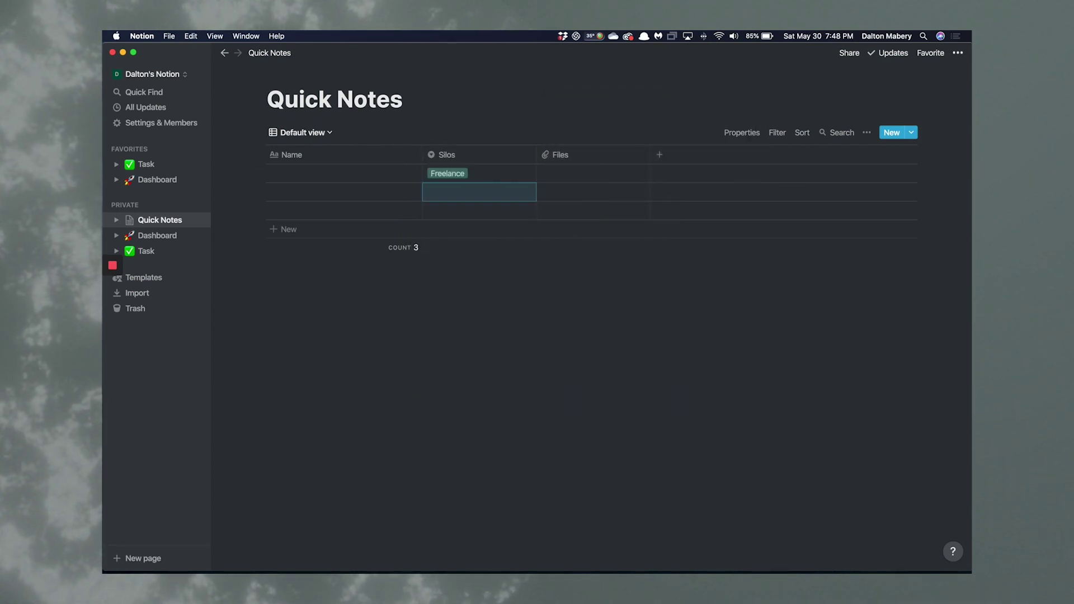
{"action": "left_click", "coordinate": [477, 173]}
{"action": "type", "text": "Per"}
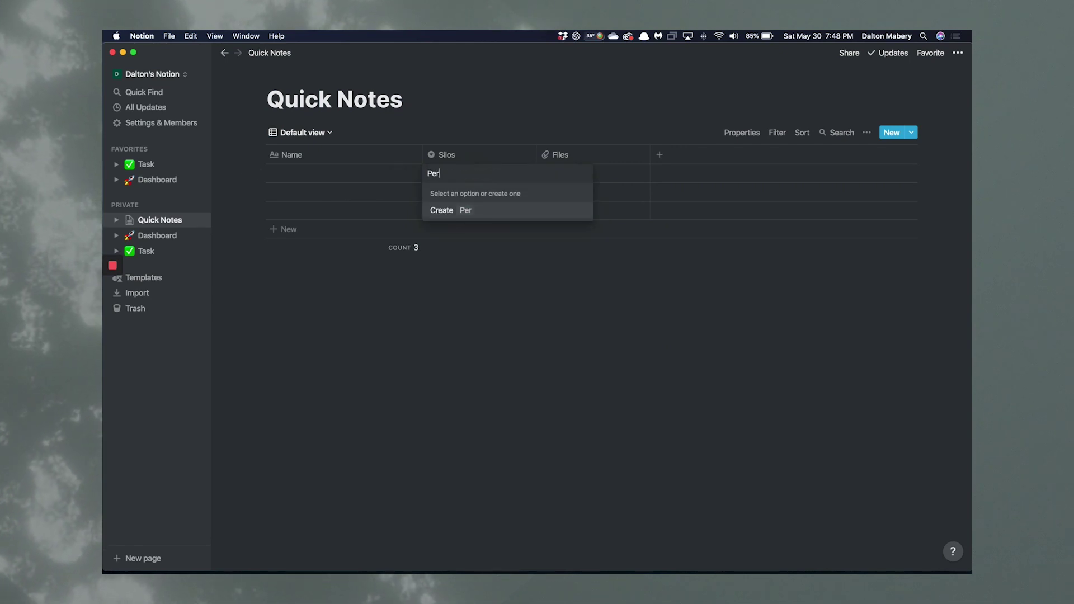
{"action": "type", "text": "sonla"}
{"action": "key", "text": "Return"}
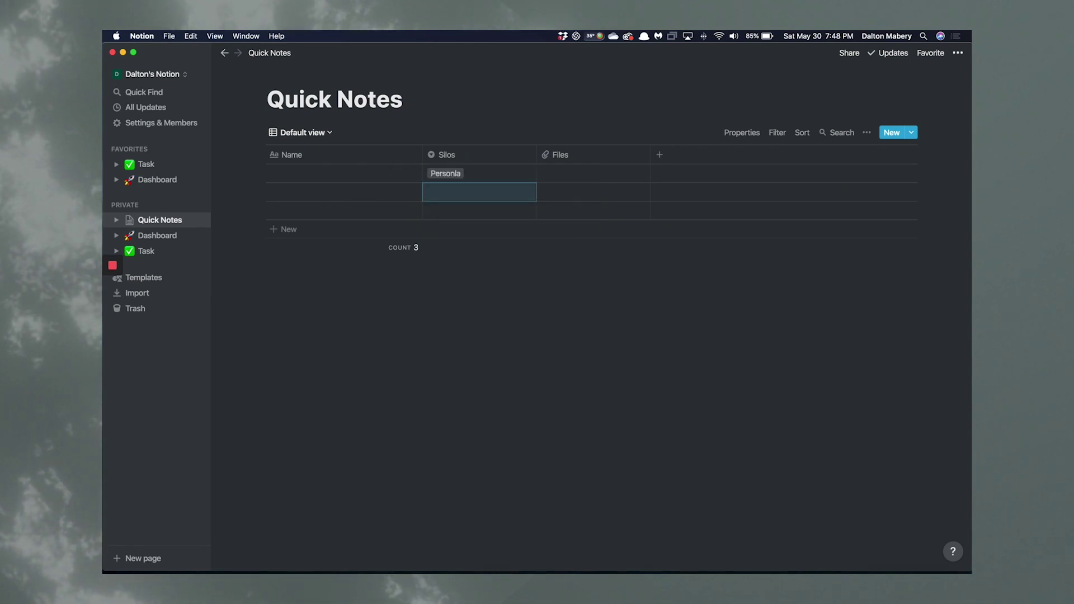
{"action": "left_click", "coordinate": [480, 173]}
{"action": "left_click", "coordinate": [587, 228]}
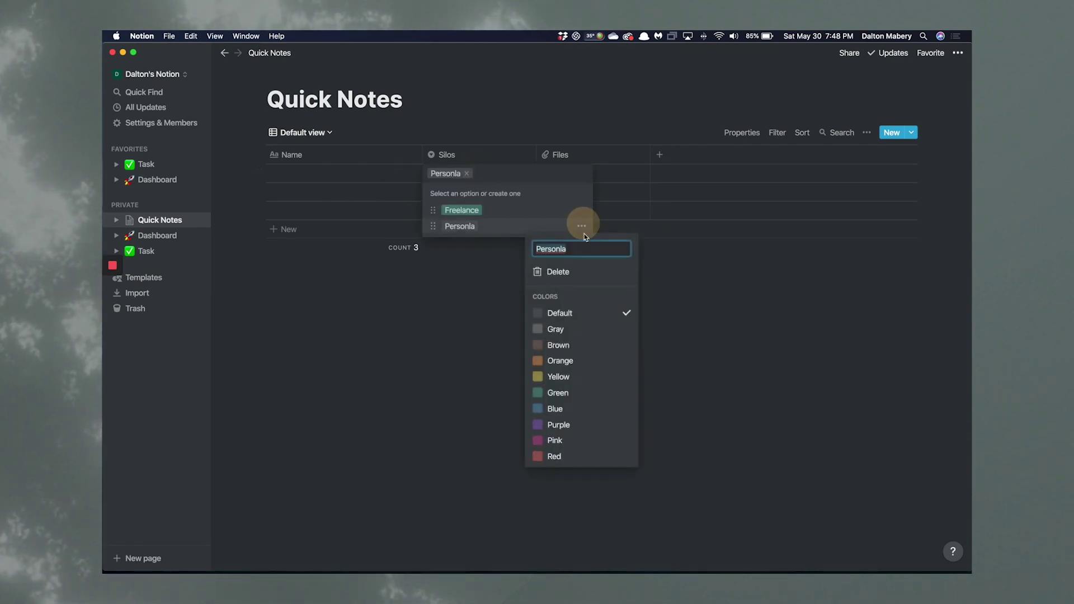
{"action": "left_click", "coordinate": [553, 271]}
{"action": "left_click", "coordinate": [523, 316]}
Create the Silos options Personal and Work, and leave the first row's Silos cell empty
{"action": "type", "text": "Personal"}
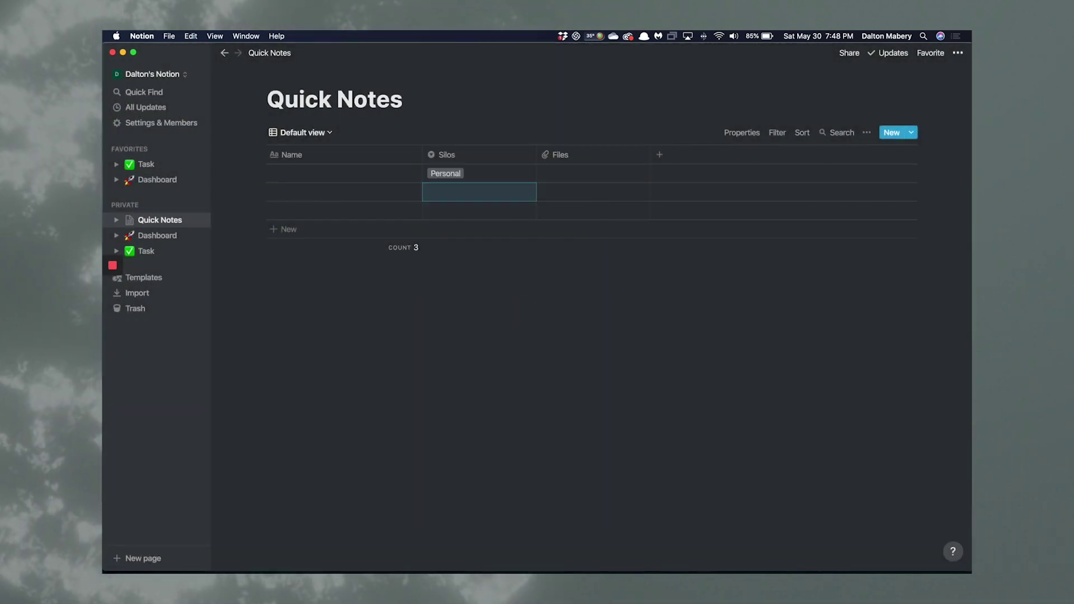
{"action": "key", "text": "Return"}
{"action": "left_click", "coordinate": [484, 174]}
{"action": "key", "text": "BackSpace"}
{"action": "type", "text": "Work"}
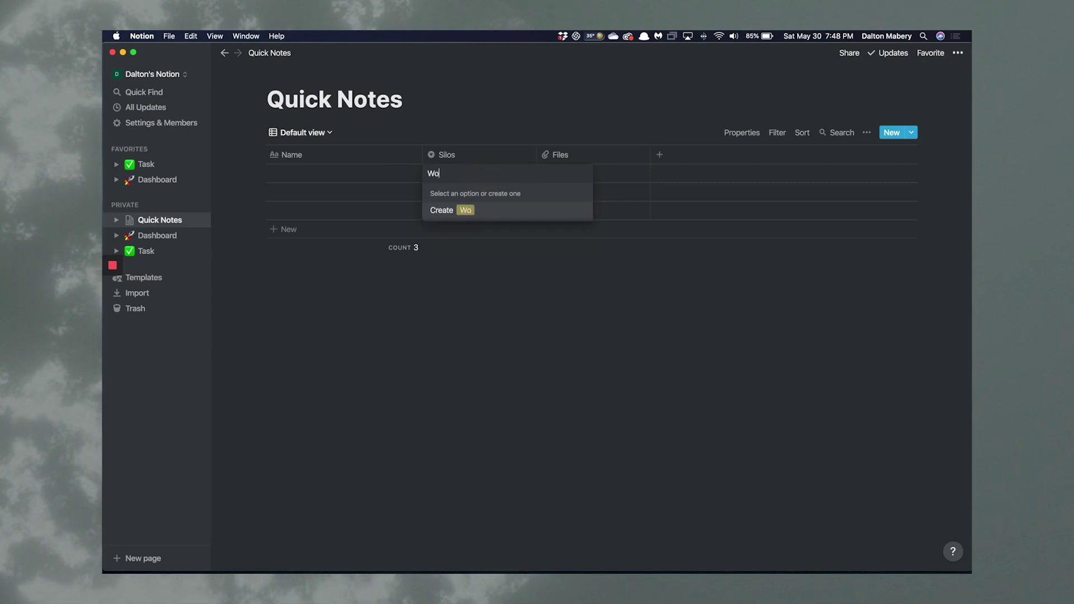
{"action": "key", "text": "Return"}
{"action": "left_click", "coordinate": [477, 175]}
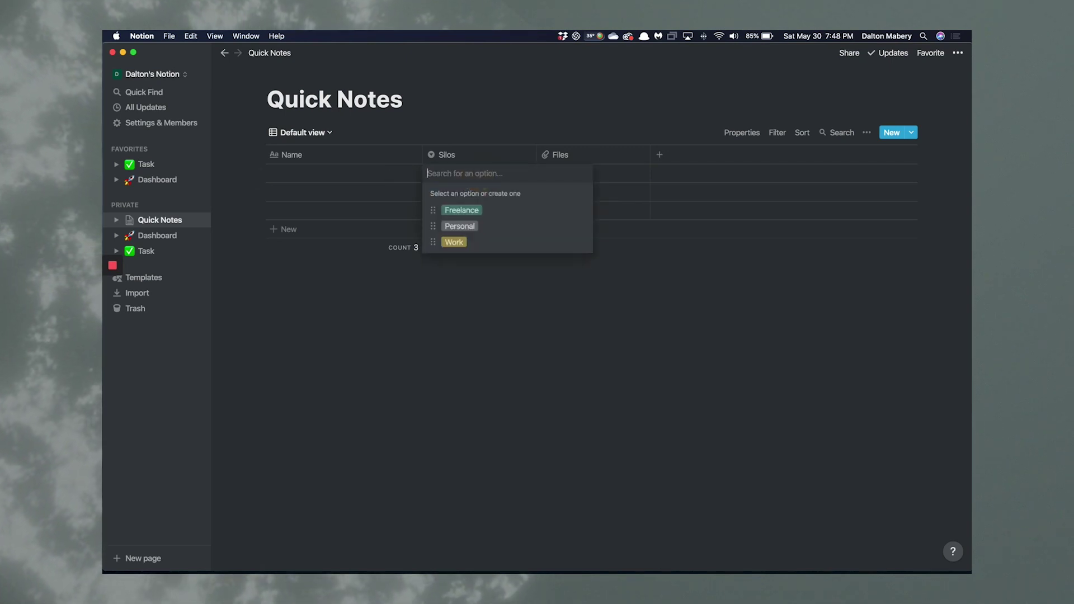
{"action": "type", "text": "a"}
{"action": "key", "text": "BackSpace"}
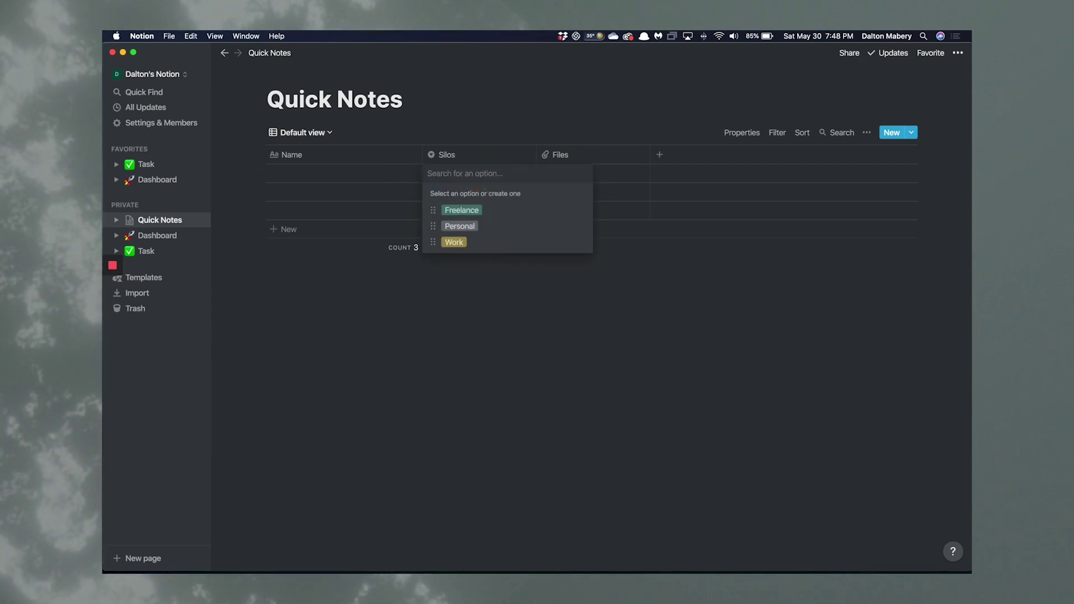
In the Task database, create the Silo options Youtube and Ideas from the first row, leaving its Silo cell empty
{"action": "left_click", "coordinate": [157, 179]}
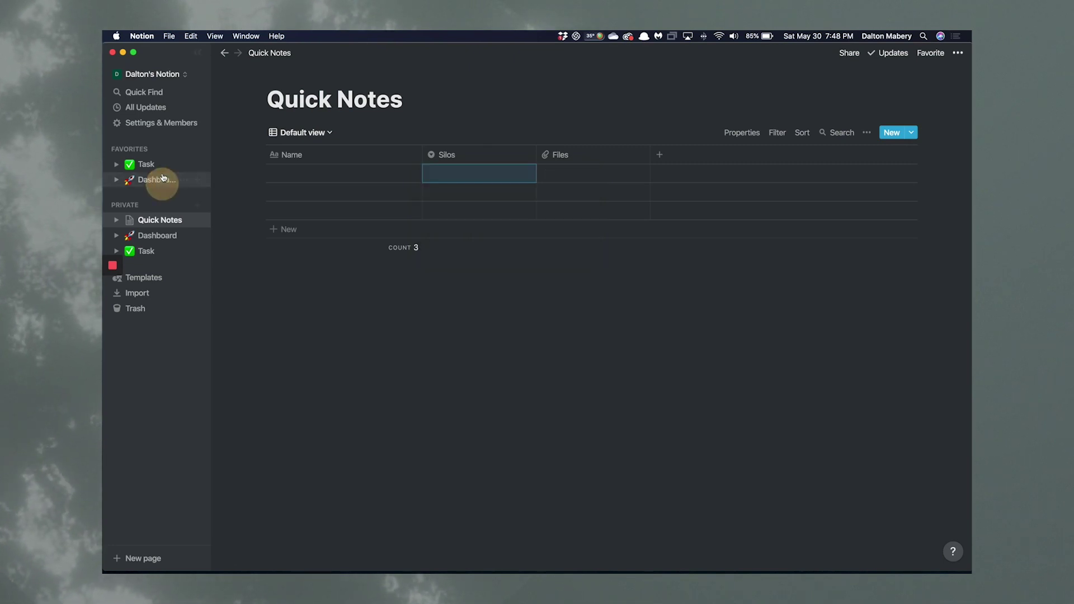
{"action": "left_click", "coordinate": [157, 179]}
{"action": "left_click", "coordinate": [146, 164]}
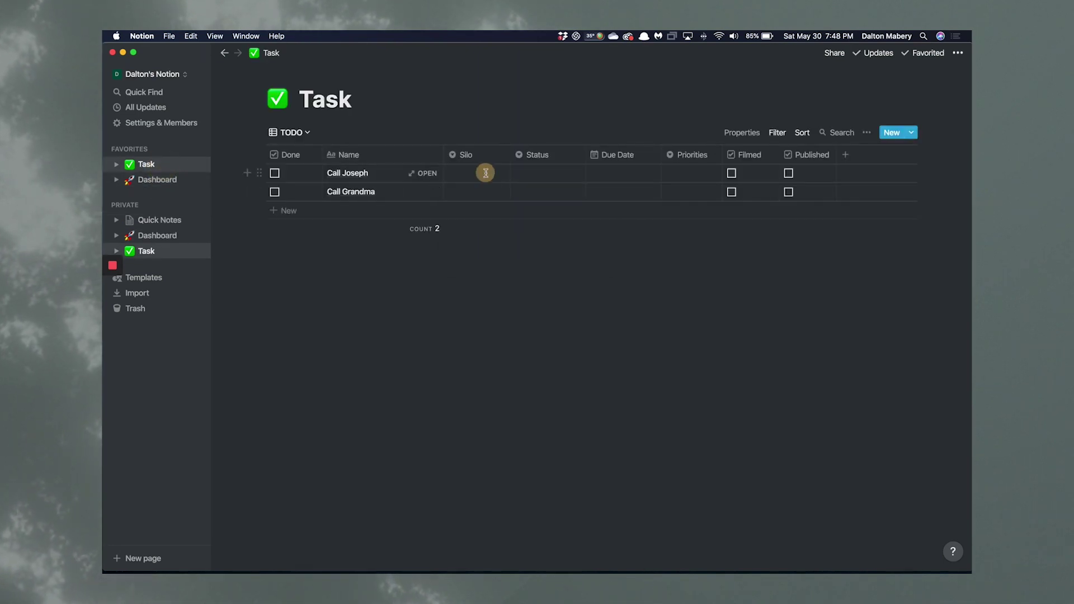
{"action": "left_click", "coordinate": [485, 173]}
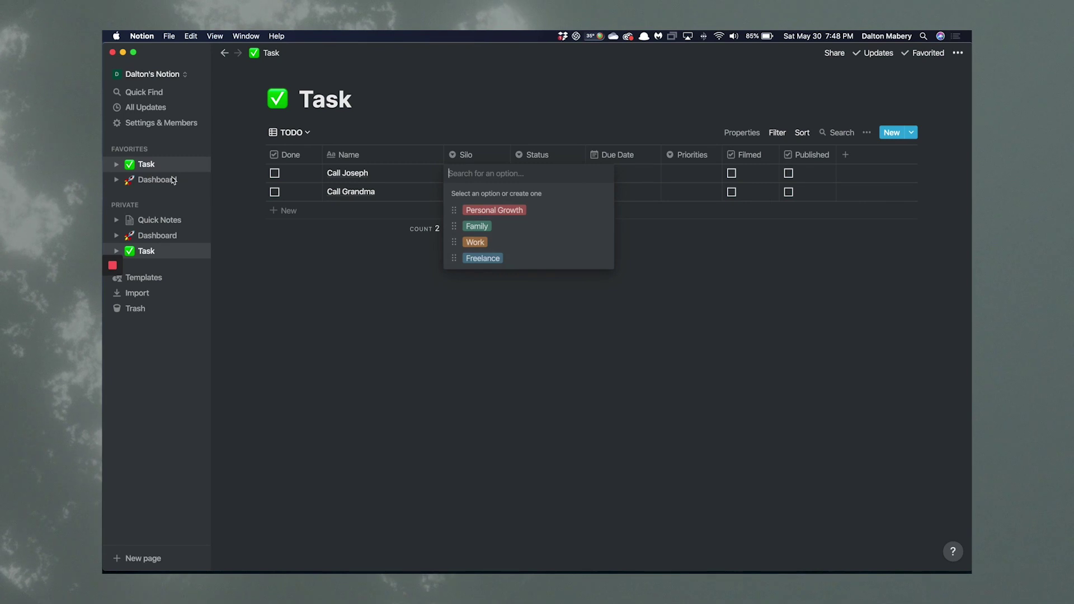
{"action": "type", "text": "Youtube"}
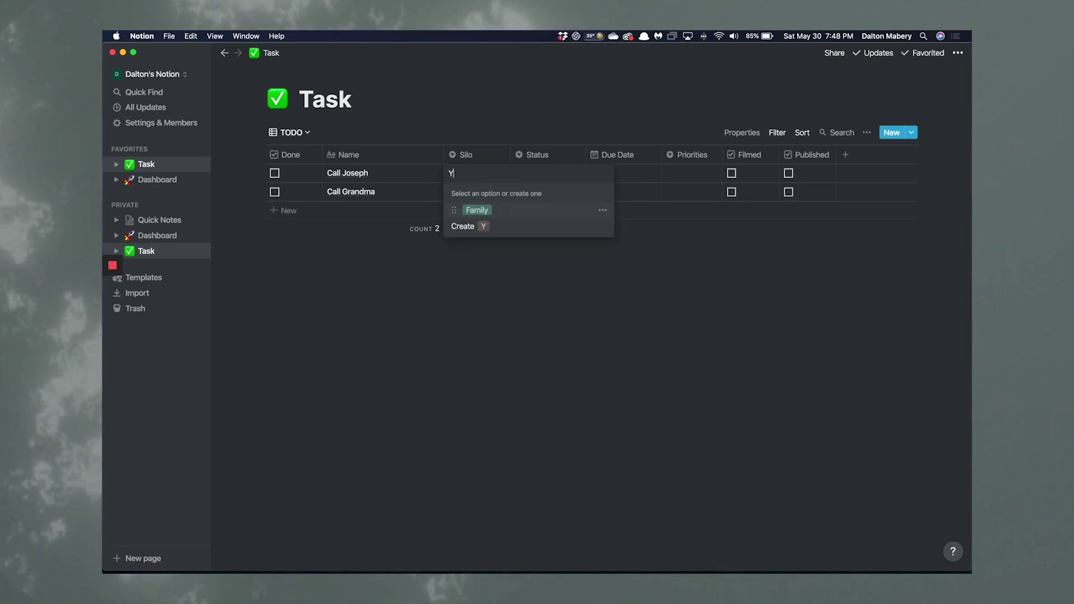
{"action": "key", "text": "Return"}
{"action": "left_click", "coordinate": [494, 179]}
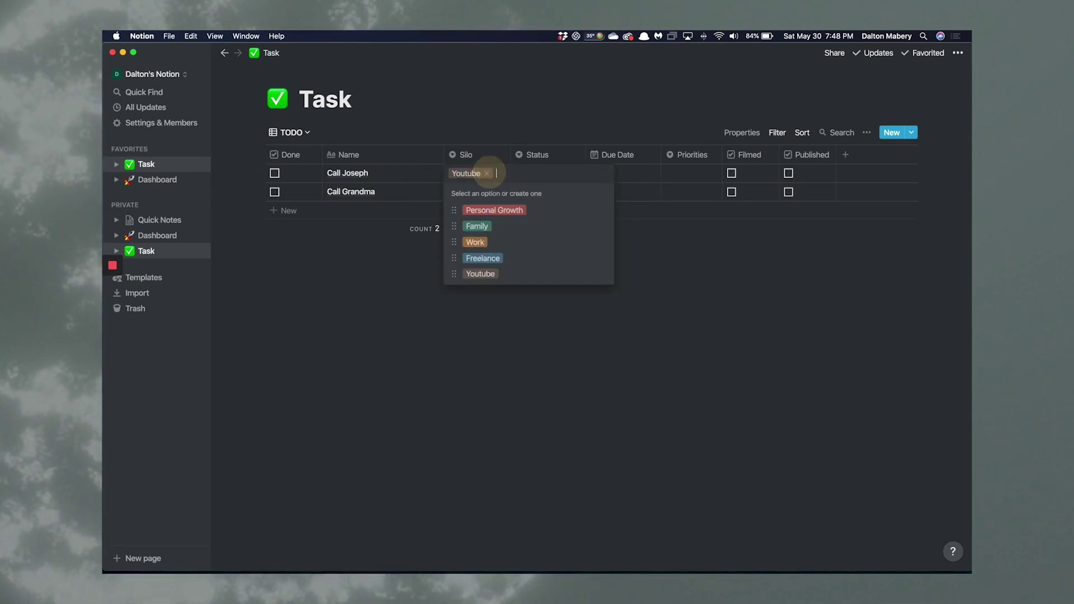
{"action": "key", "text": "BackSpace"}
{"action": "type", "text": "Ideas"}
{"action": "key", "text": "Return"}
{"action": "left_click", "coordinate": [491, 172]}
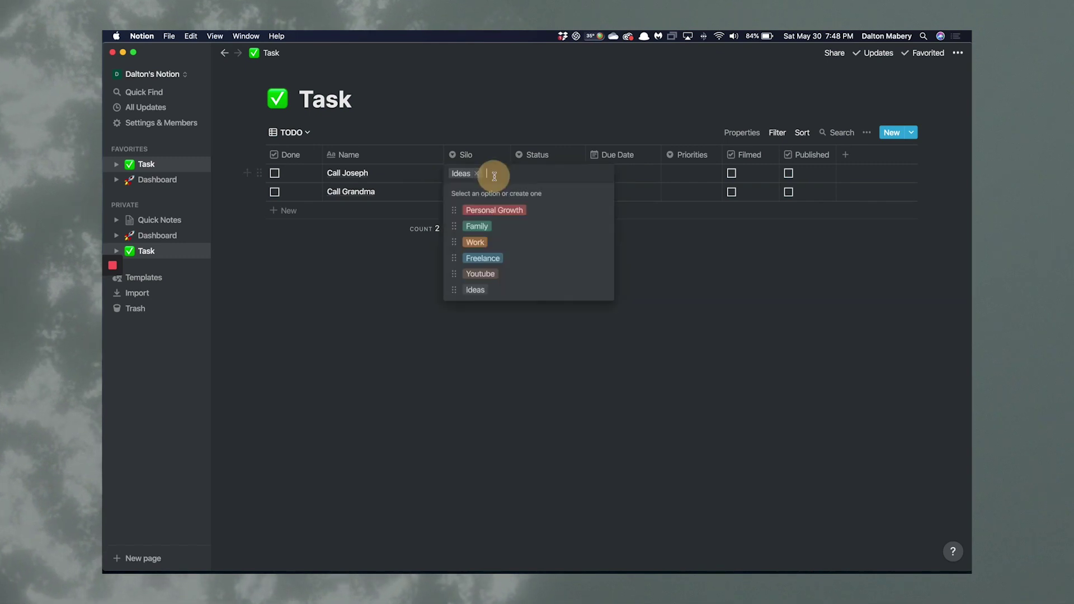
{"action": "key", "text": "BackSpace"}
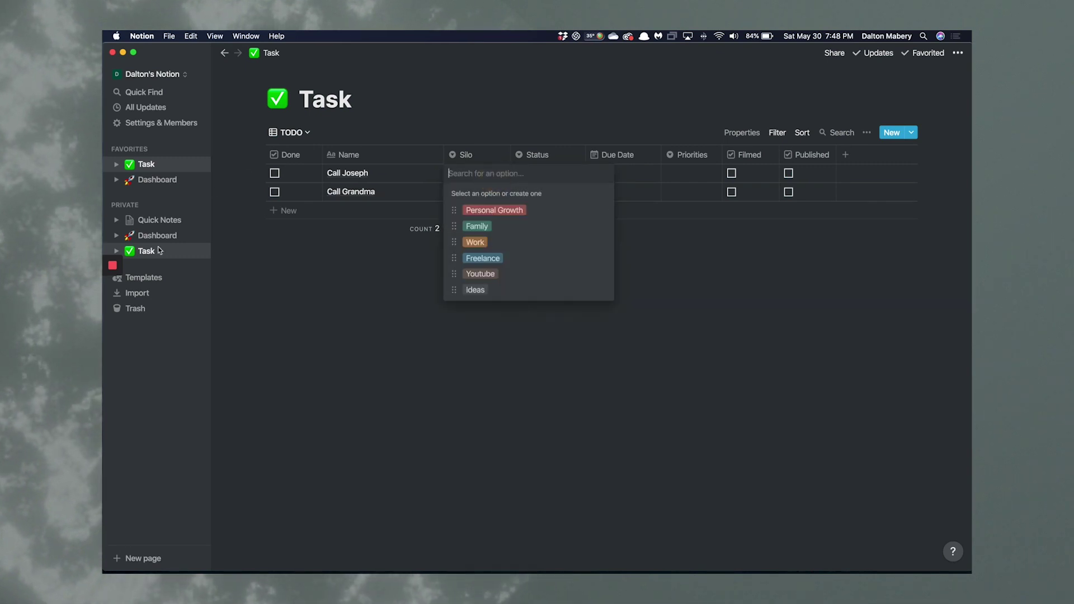
In the Quick Notes database, create the Silos options Youtube and Ideas from the first row, leaving its Silos cell empty
{"action": "left_click", "coordinate": [161, 220]}
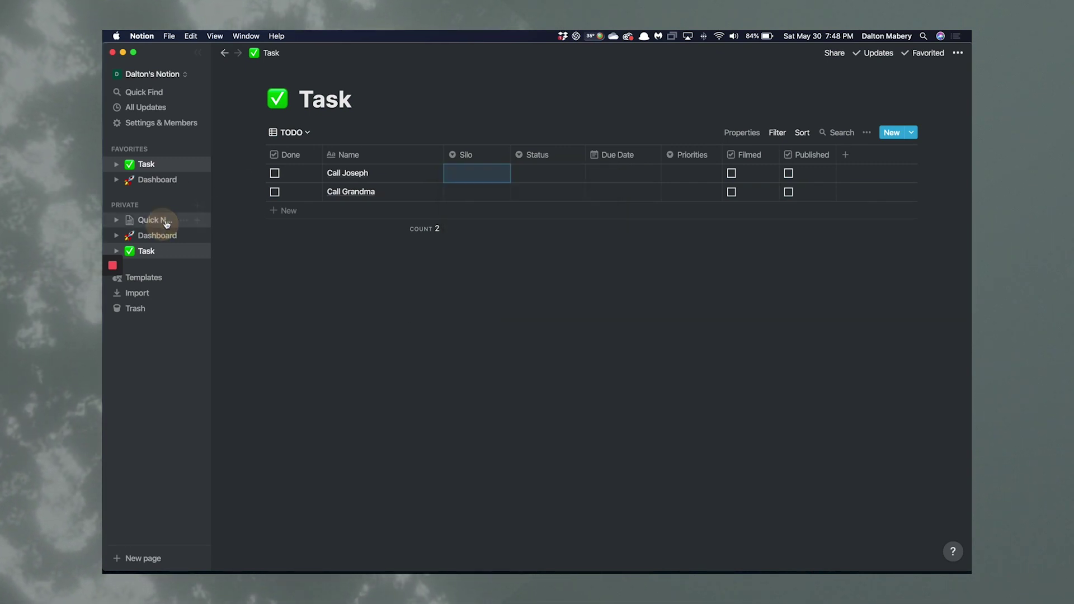
{"action": "left_click", "coordinate": [469, 176]}
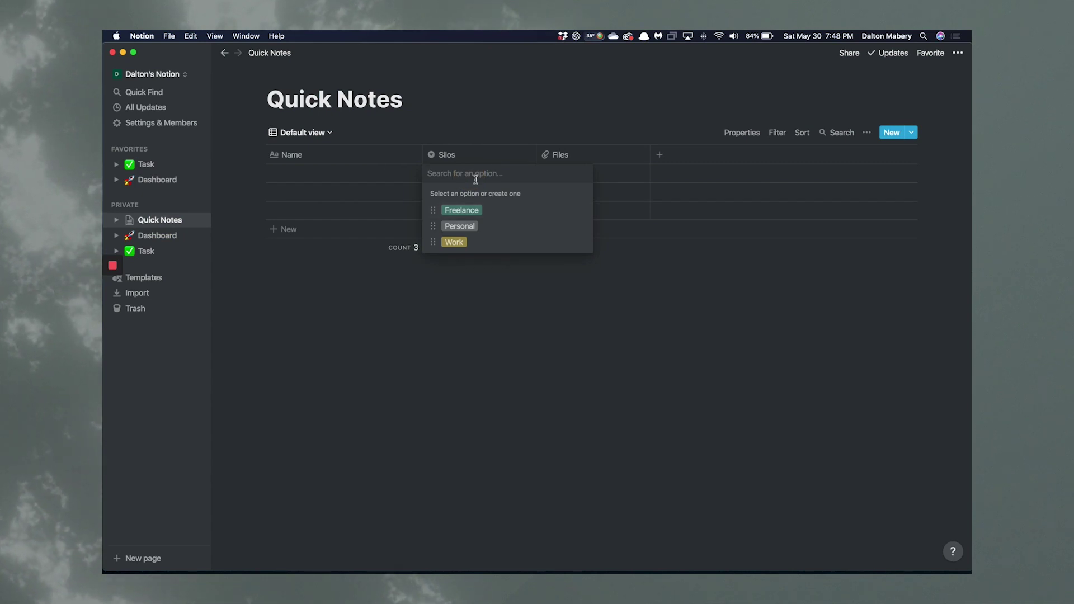
{"action": "type", "text": "Y"}
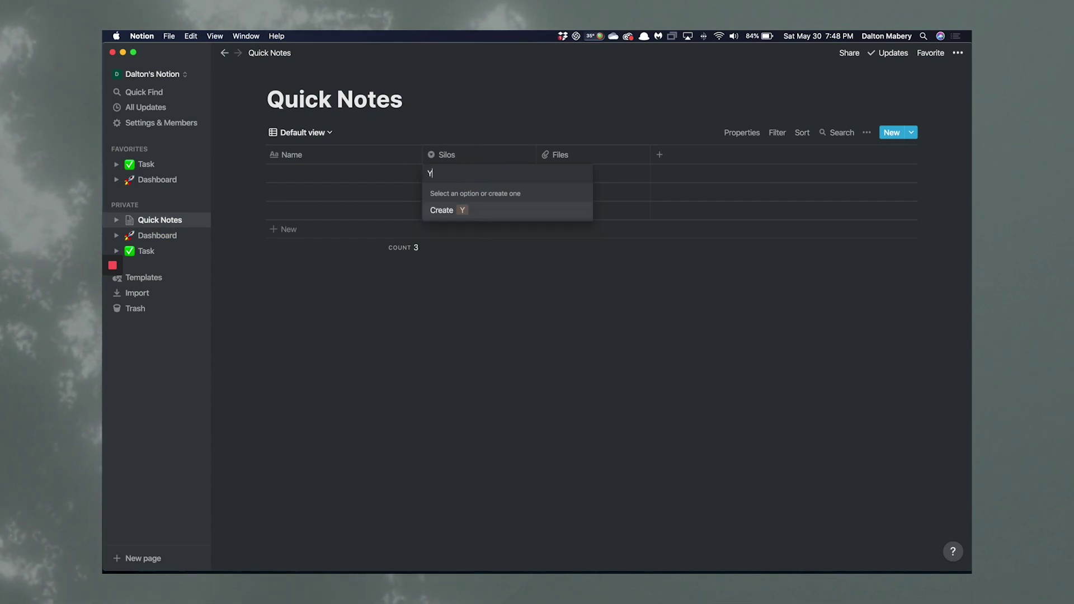
{"action": "key", "text": "Return"}
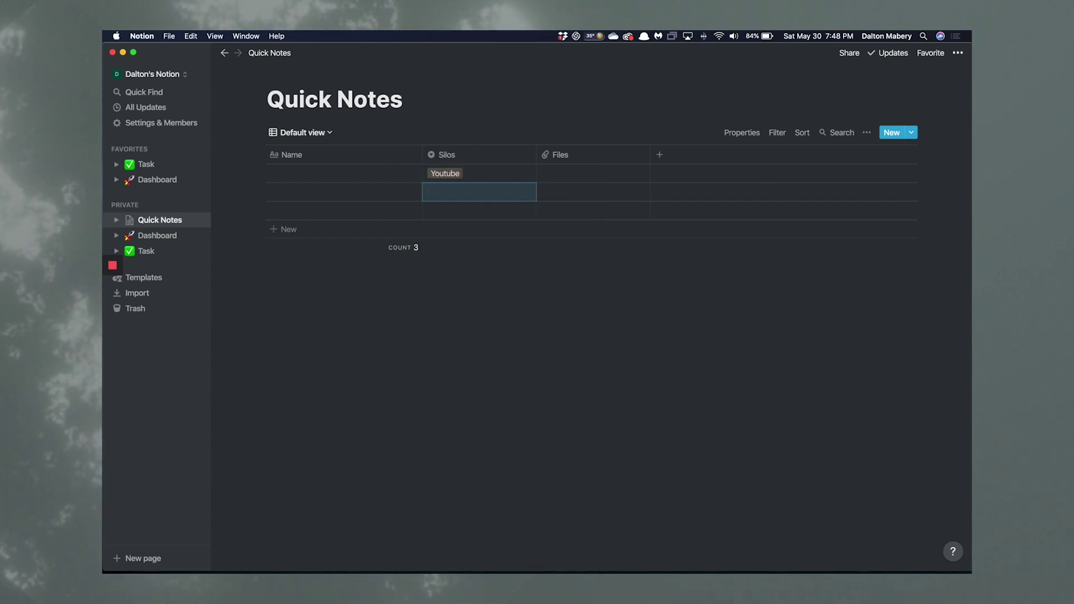
{"action": "left_click", "coordinate": [476, 179]}
{"action": "key", "text": "BackSpace"}
{"action": "type", "text": "Ideas"}
{"action": "key", "text": "Return"}
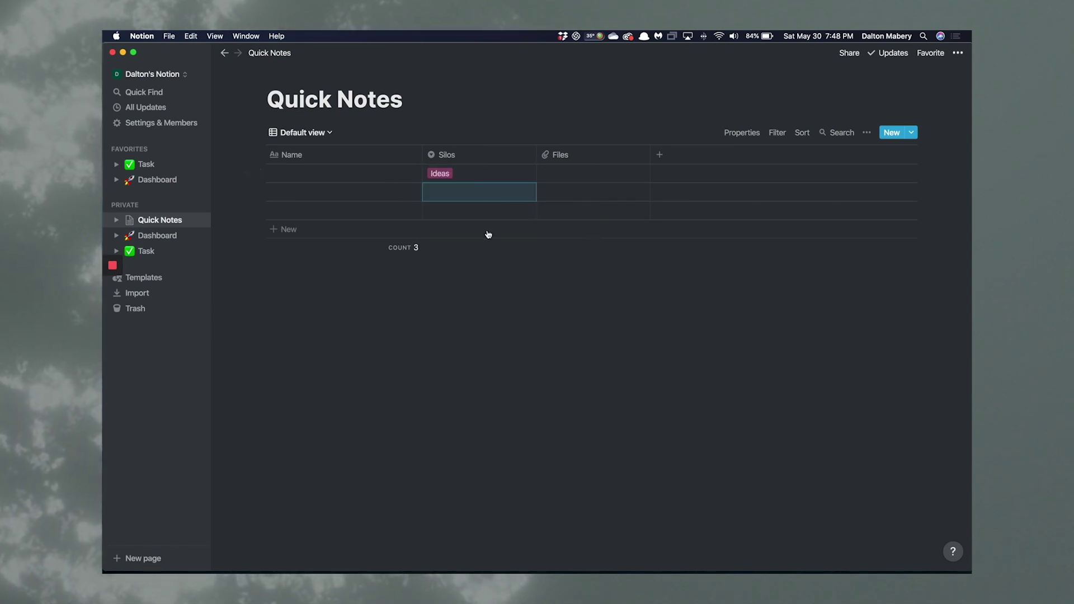
{"action": "left_click", "coordinate": [468, 169]}
{"action": "left_click", "coordinate": [460, 173]}
{"action": "left_click", "coordinate": [674, 403]}
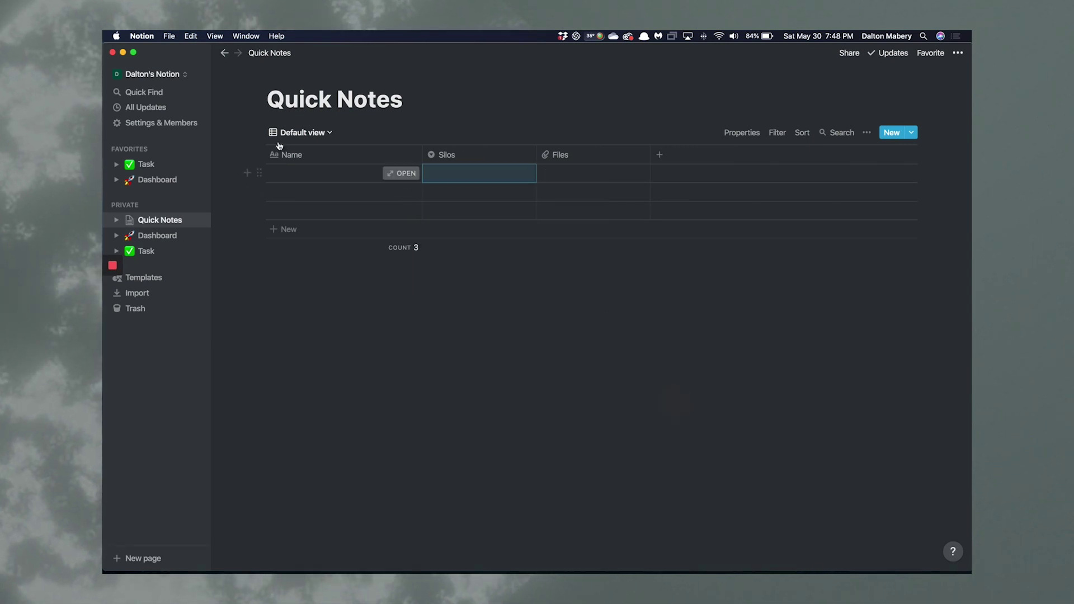
On the Dashboard page, insert a linked database of Quick Notes below the title
{"action": "left_click", "coordinate": [162, 179]}
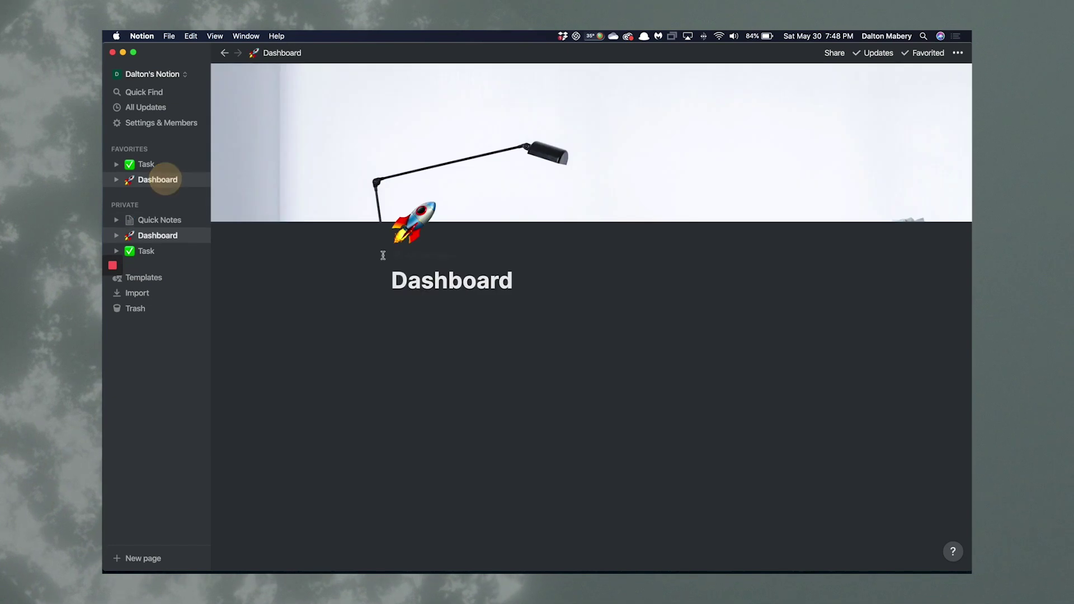
{"action": "left_click", "coordinate": [438, 320]}
{"action": "type", "text": "/"}
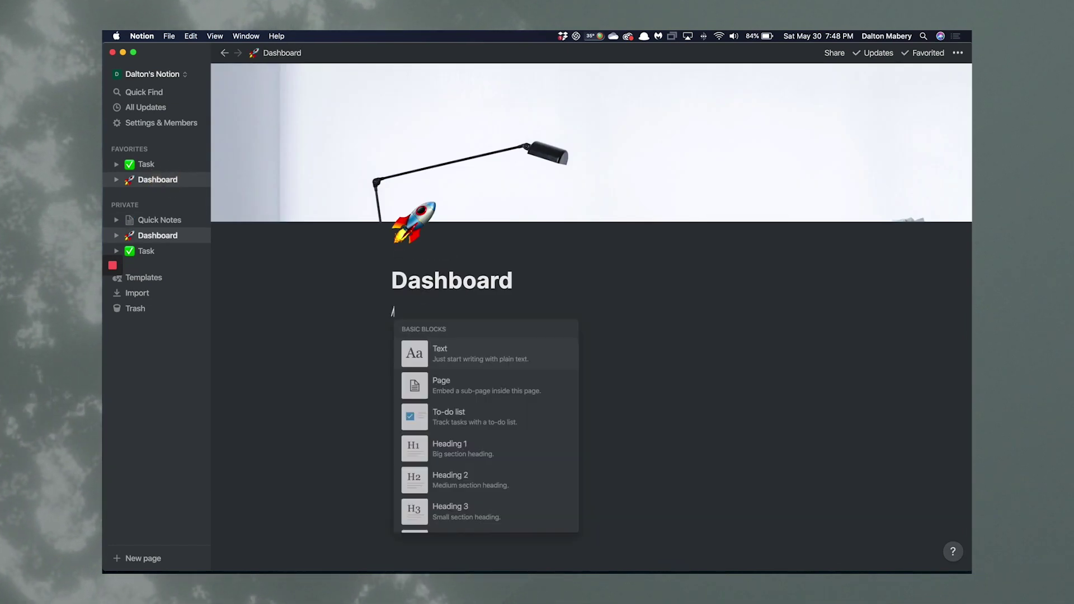
{"action": "type", "text": "lin"}
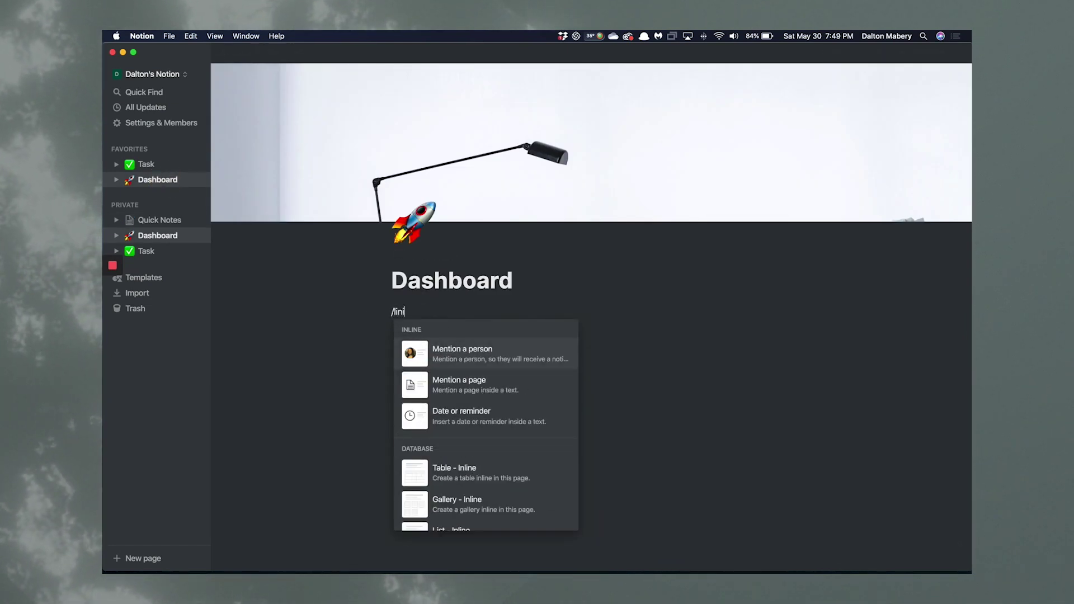
{"action": "type", "text": "k"}
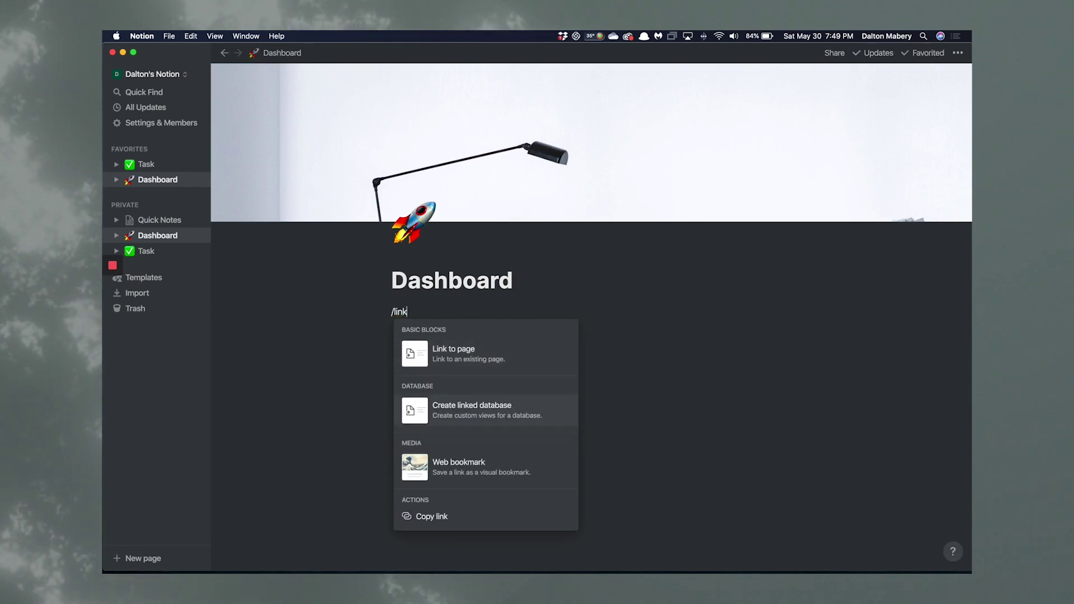
{"action": "left_click", "coordinate": [491, 412]}
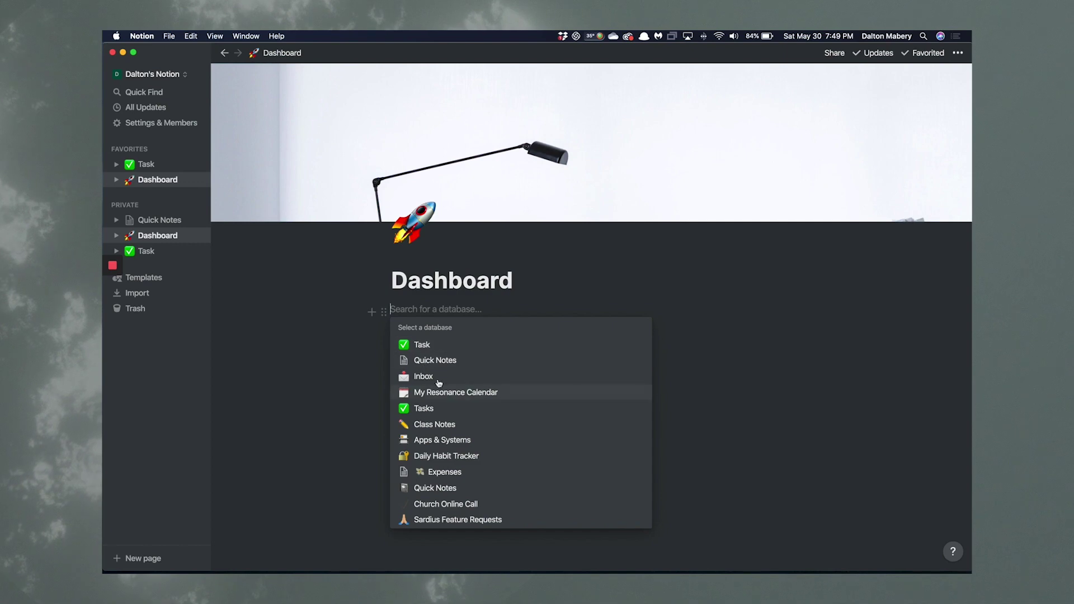
{"action": "left_click", "coordinate": [431, 360]}
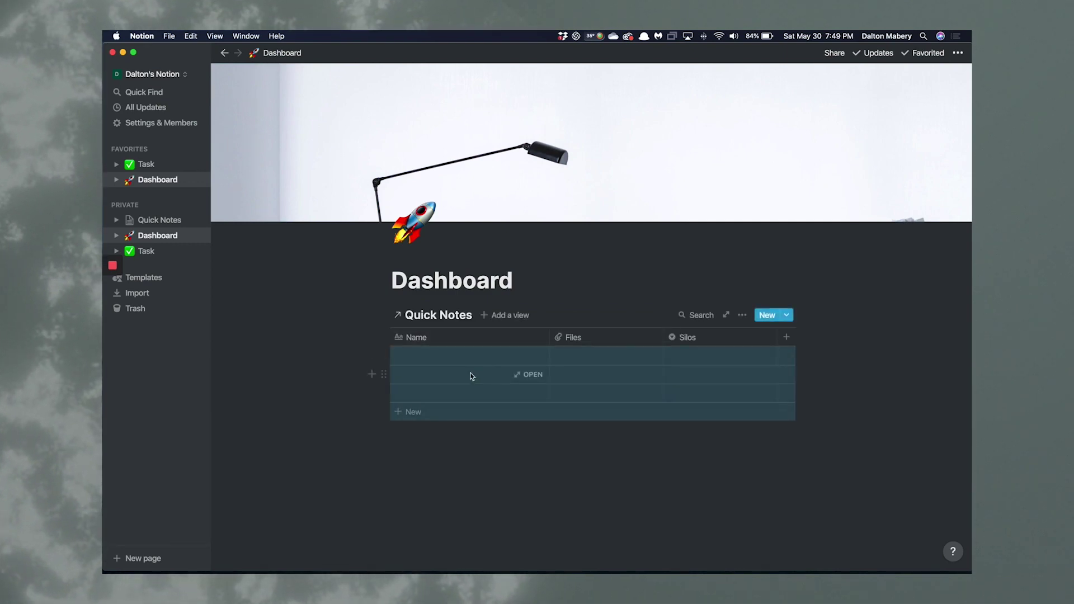
{"action": "left_click", "coordinate": [589, 530]}
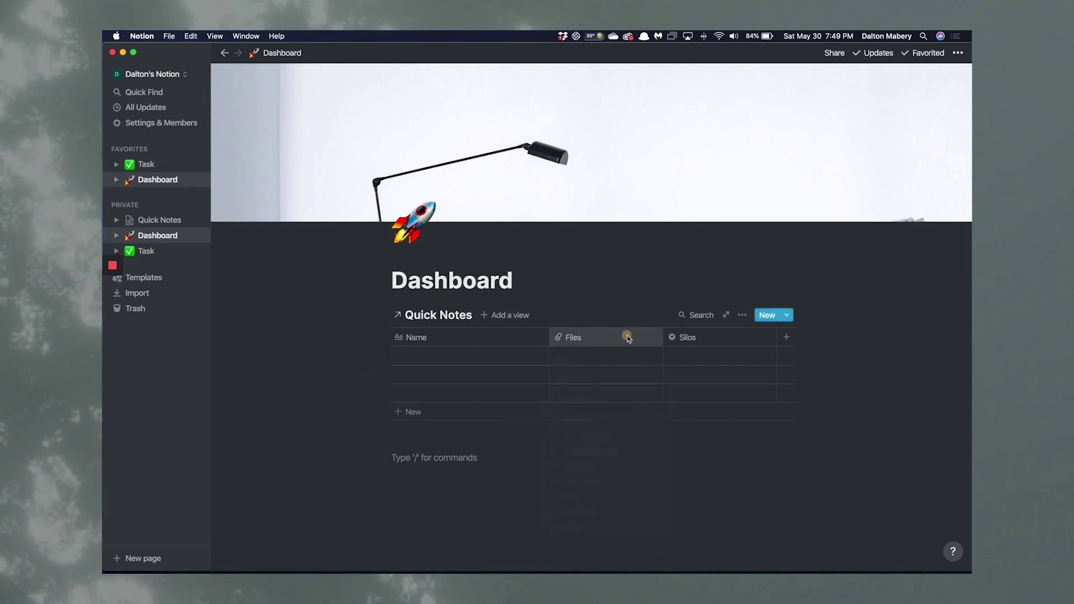
Delete the Files property from the linked Quick Notes table on the Dashboard
{"action": "left_click", "coordinate": [629, 339]}
{"action": "left_click", "coordinate": [582, 533]}
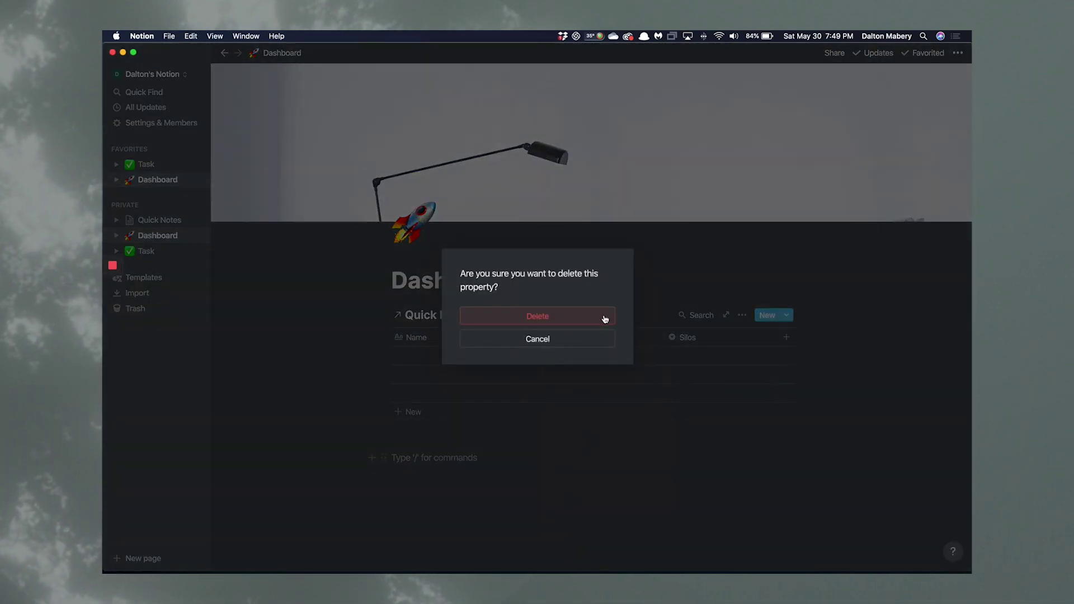
{"action": "left_click", "coordinate": [603, 318]}
{"action": "left_click", "coordinate": [742, 317]}
{"action": "left_click", "coordinate": [779, 350]}
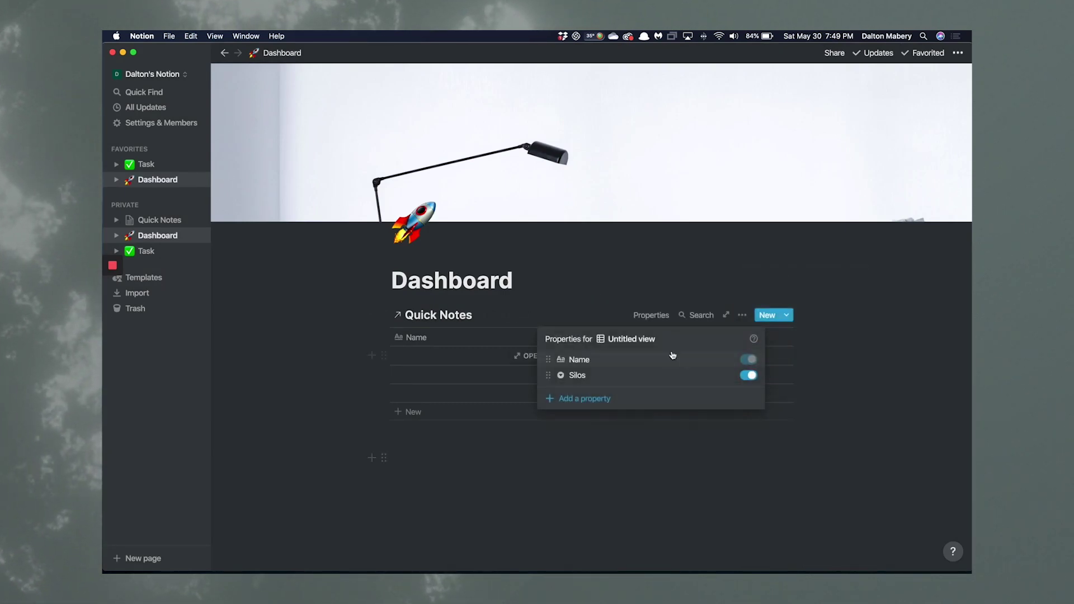
{"action": "left_click", "coordinate": [585, 295]}
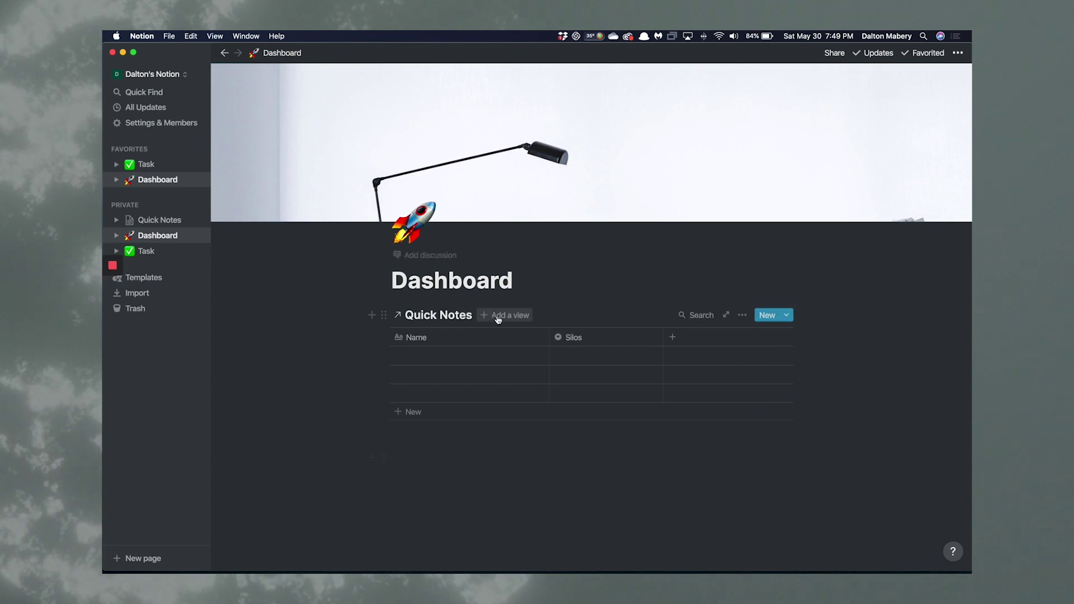
Add a Gallery view named Regular to the linked Quick Notes database
{"action": "left_click", "coordinate": [511, 317]}
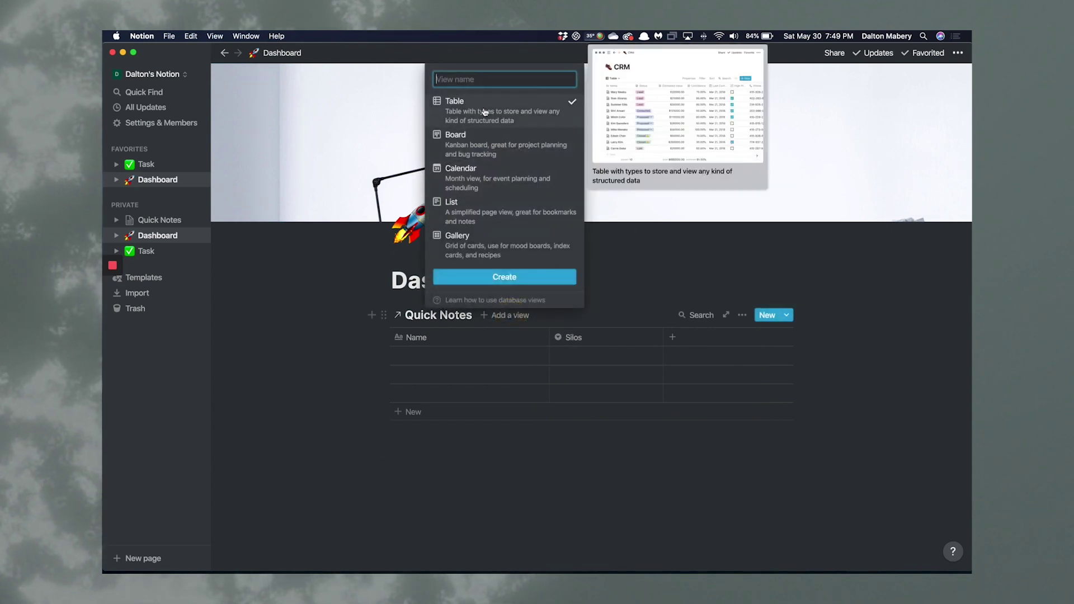
{"action": "type", "text": "Regular"}
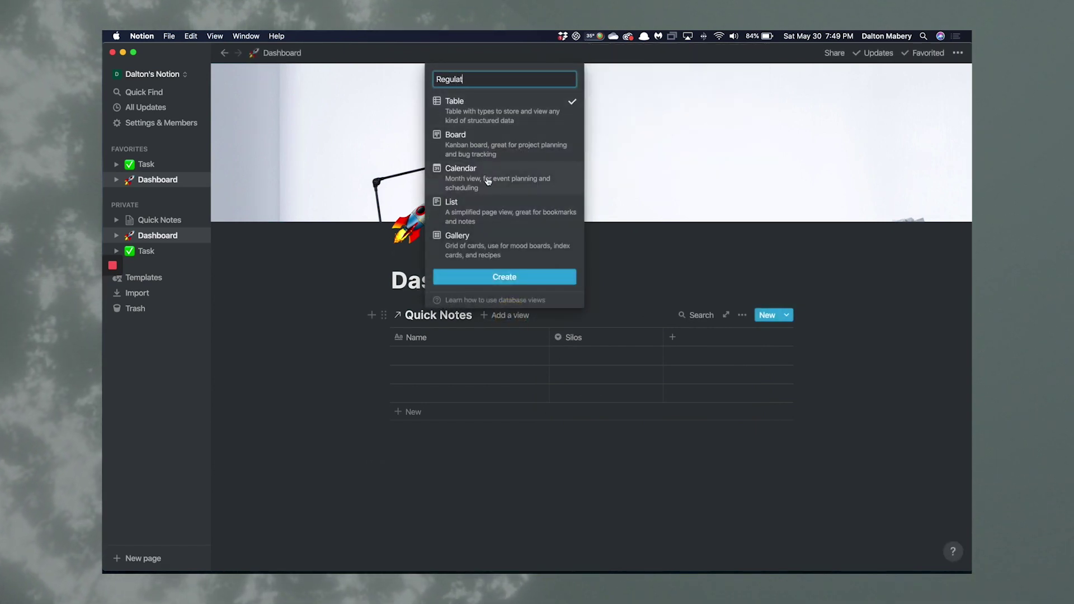
{"action": "left_click", "coordinate": [511, 242]}
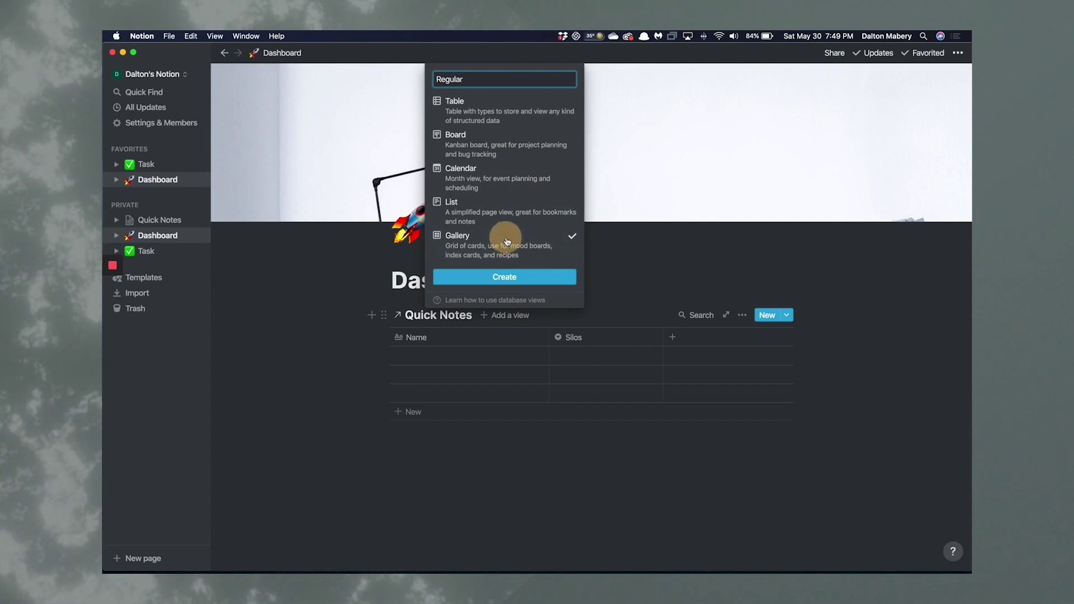
{"action": "left_click", "coordinate": [506, 277]}
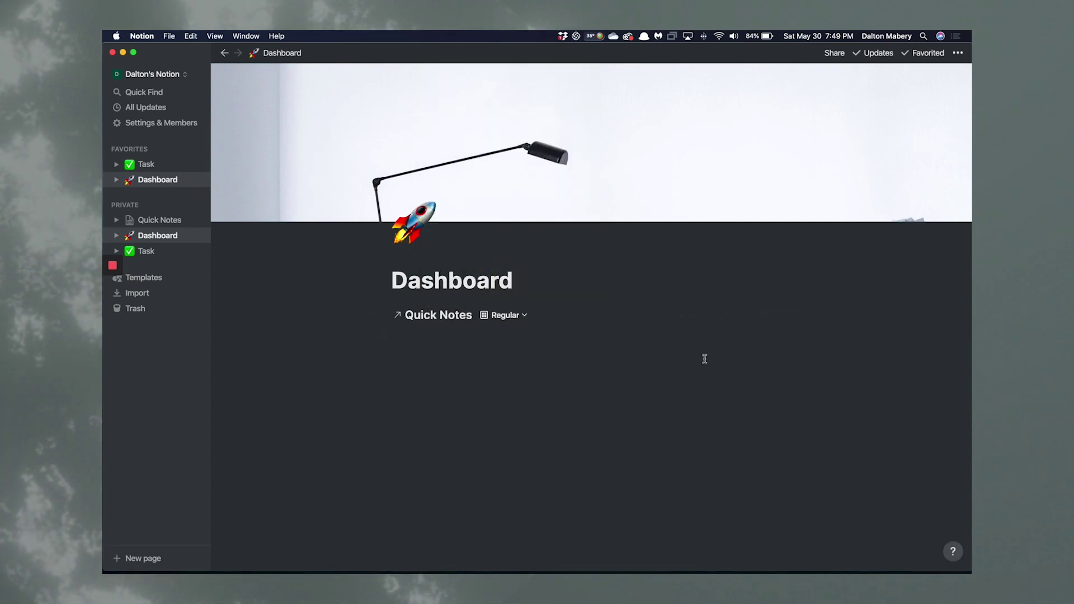
Set the Regular view's card size to Small and card preview to None, and show the Silos property on the cards
{"action": "scroll", "coordinate": [731, 300], "scroll_direction": "down", "scroll_amount": 2}
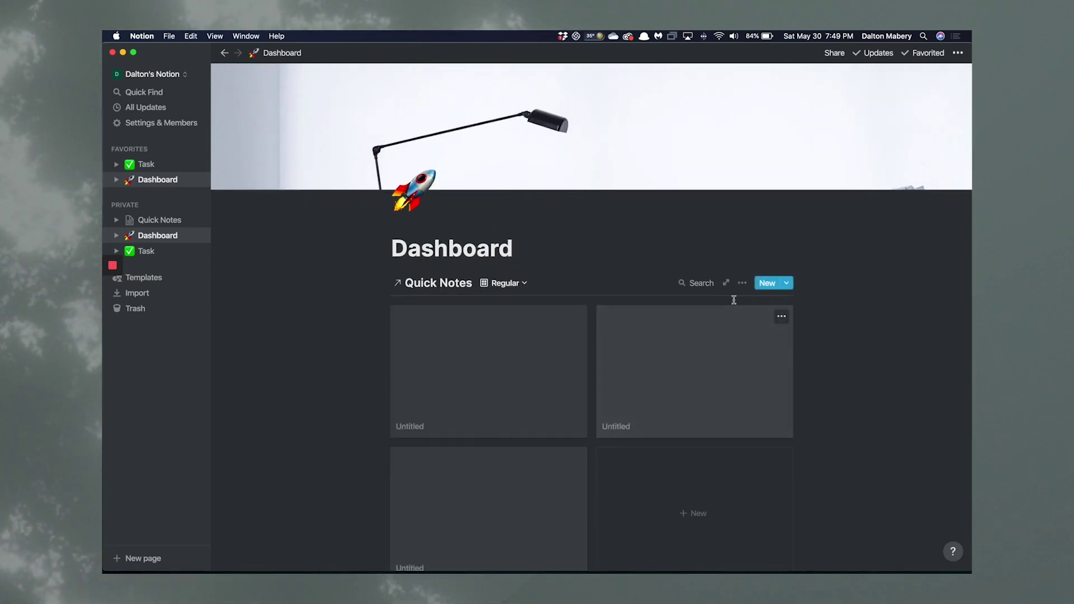
{"action": "scroll", "coordinate": [733, 300], "scroll_direction": "down", "scroll_amount": 1}
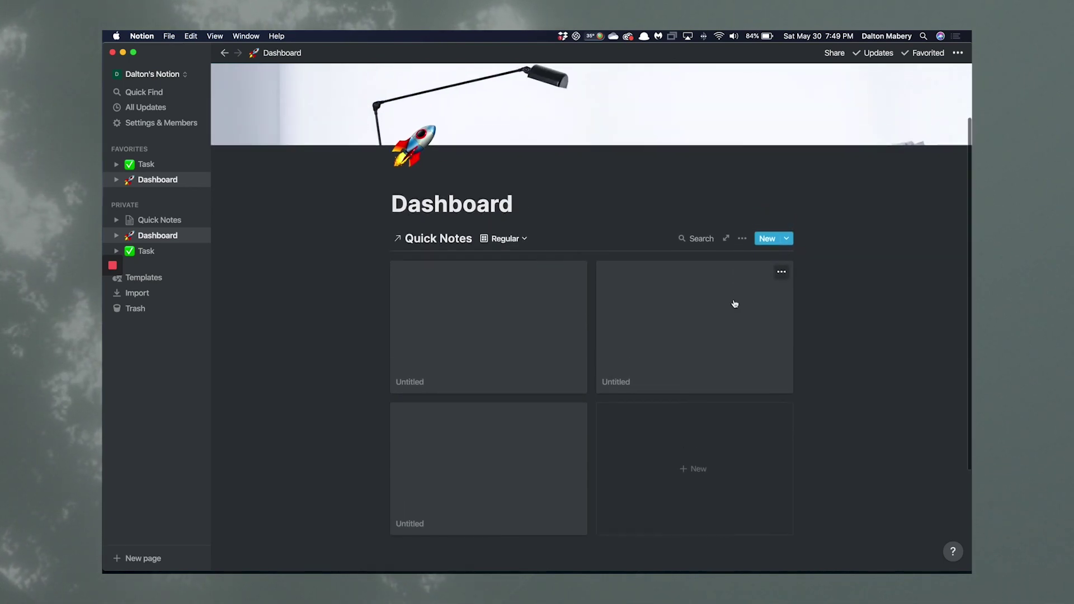
{"action": "left_click", "coordinate": [742, 239]}
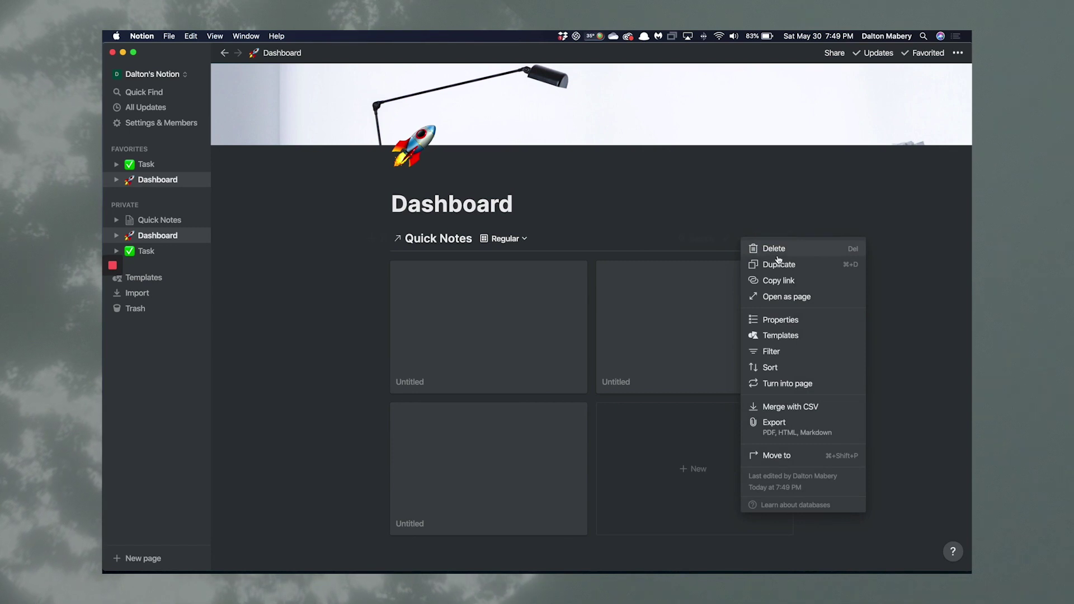
{"action": "left_click", "coordinate": [798, 321]}
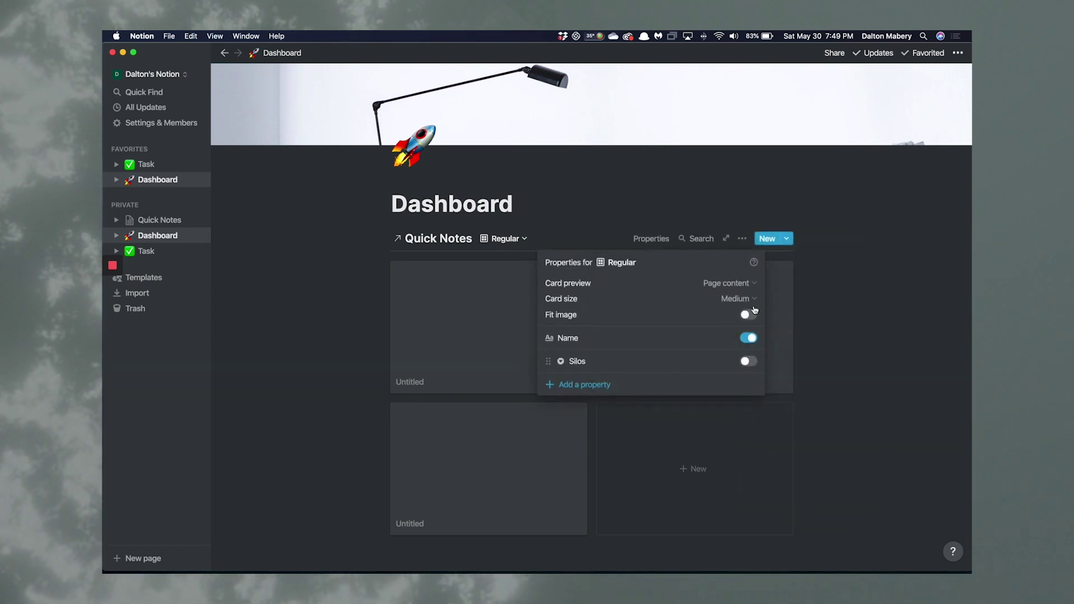
{"action": "left_click", "coordinate": [748, 302]}
{"action": "left_click", "coordinate": [715, 317]}
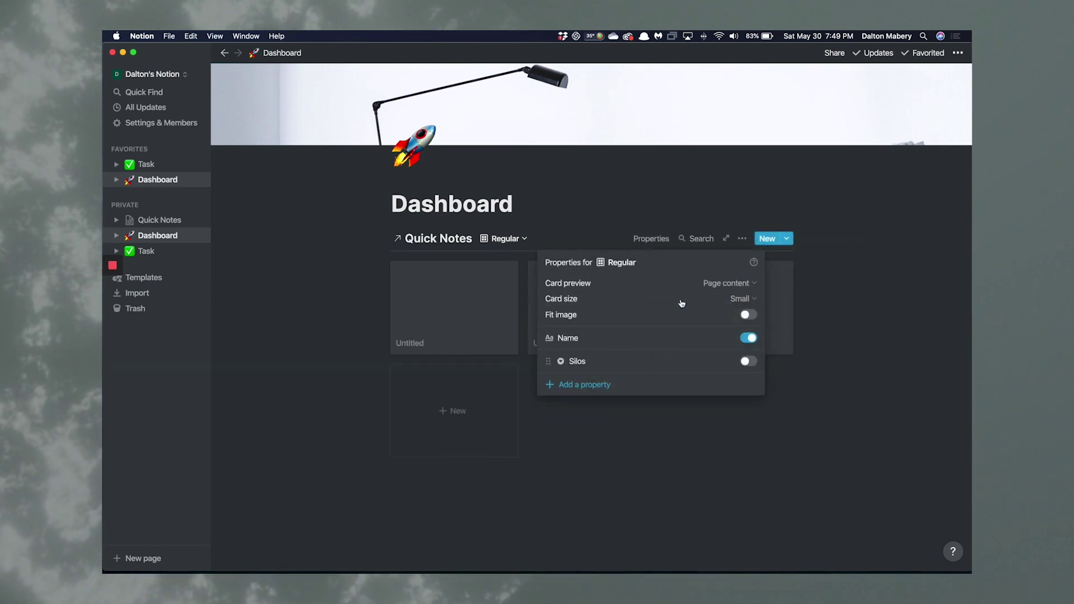
{"action": "left_click", "coordinate": [751, 361]}
{"action": "left_click", "coordinate": [727, 283]}
{"action": "left_click", "coordinate": [700, 299]}
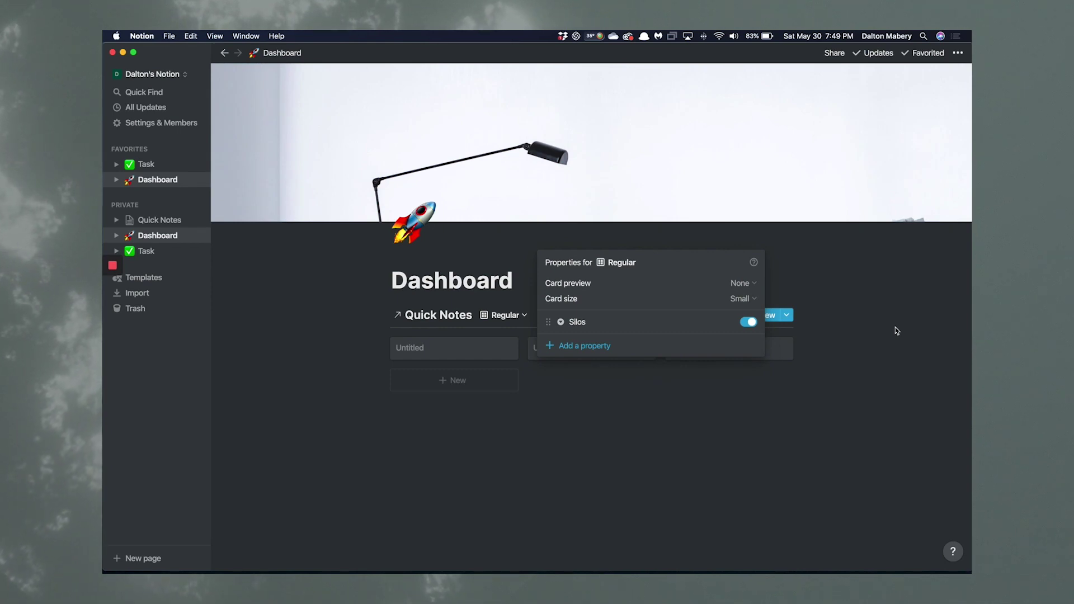
{"action": "left_click", "coordinate": [860, 350]}
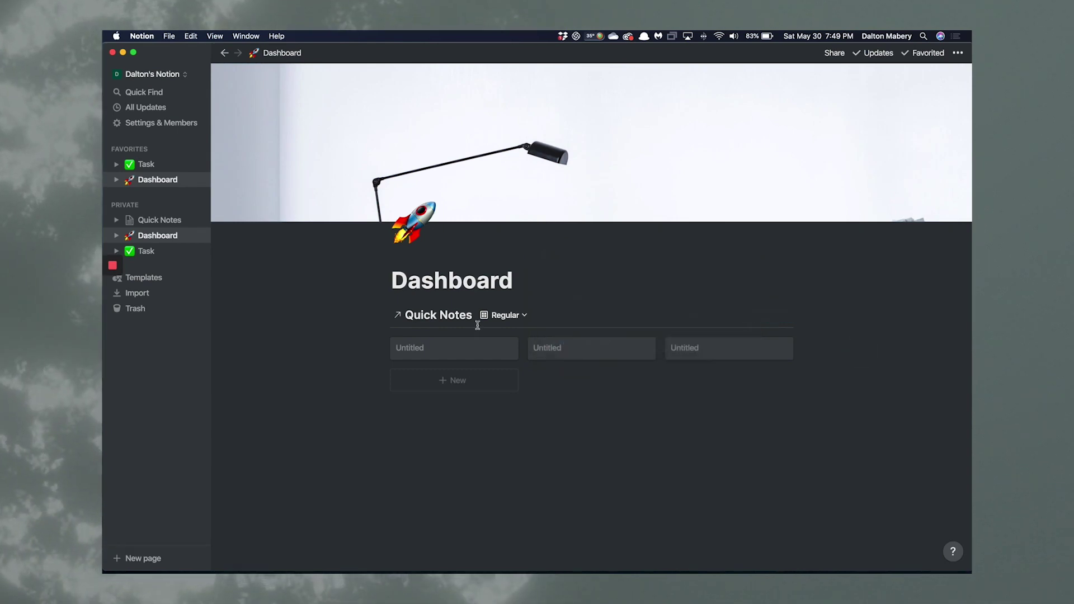
Title the first untitled Quick Notes card "Dont forget to to X on video" and return to the Dashboard
{"action": "left_click", "coordinate": [450, 352]}
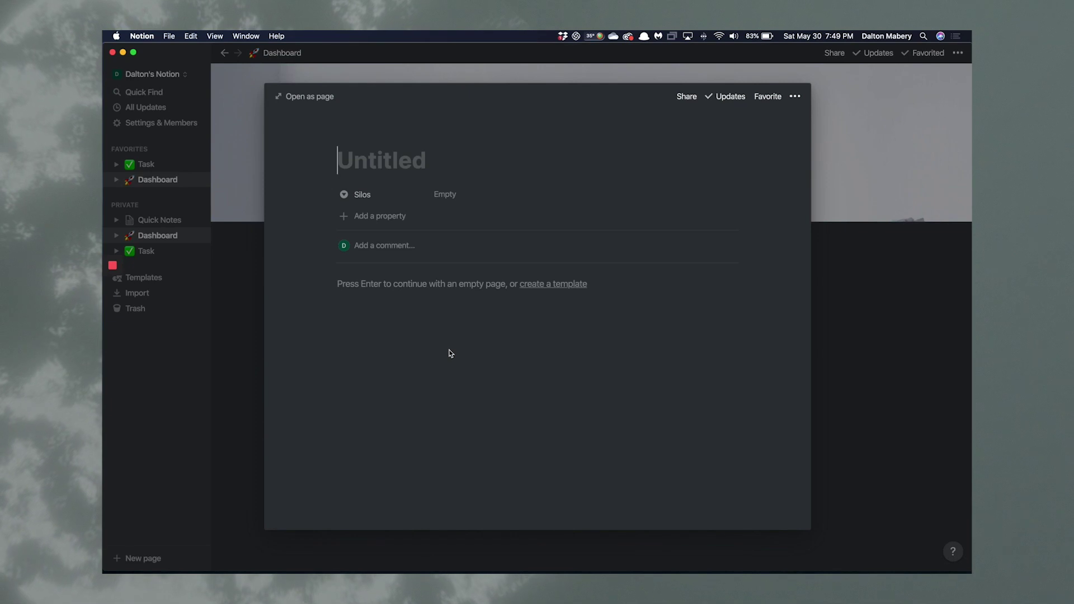
{"action": "type", "text": "Dont"}
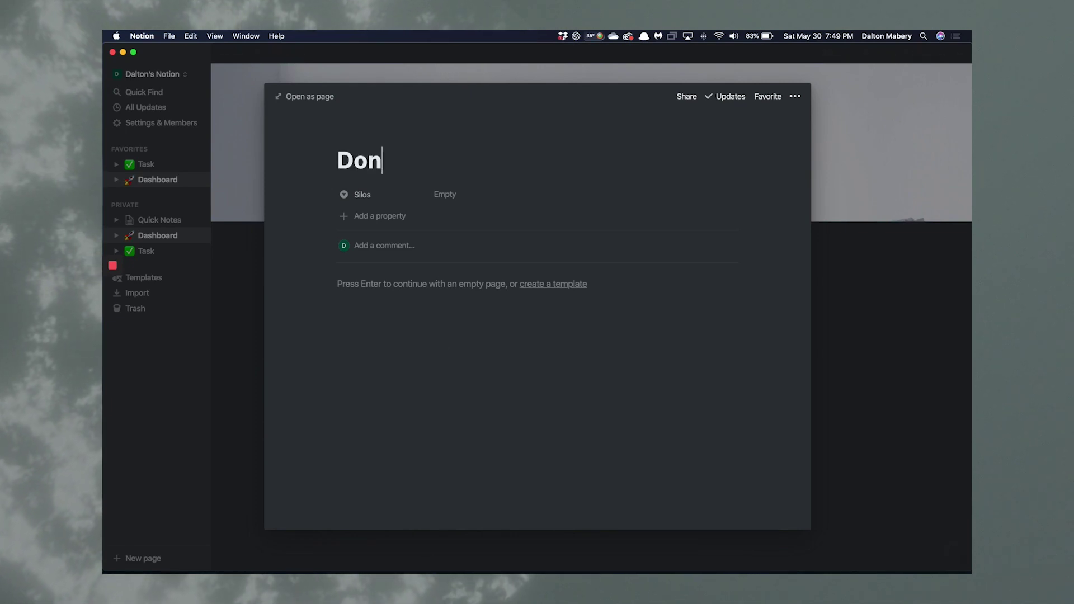
{"action": "key", "text": "BackSpace"}
{"action": "key", "text": "BackSpace"}
{"action": "key", "text": "BackSpace"}
{"action": "key", "text": "BackSpace"}
{"action": "type", "text": "Dopnt forget to to X on video"}
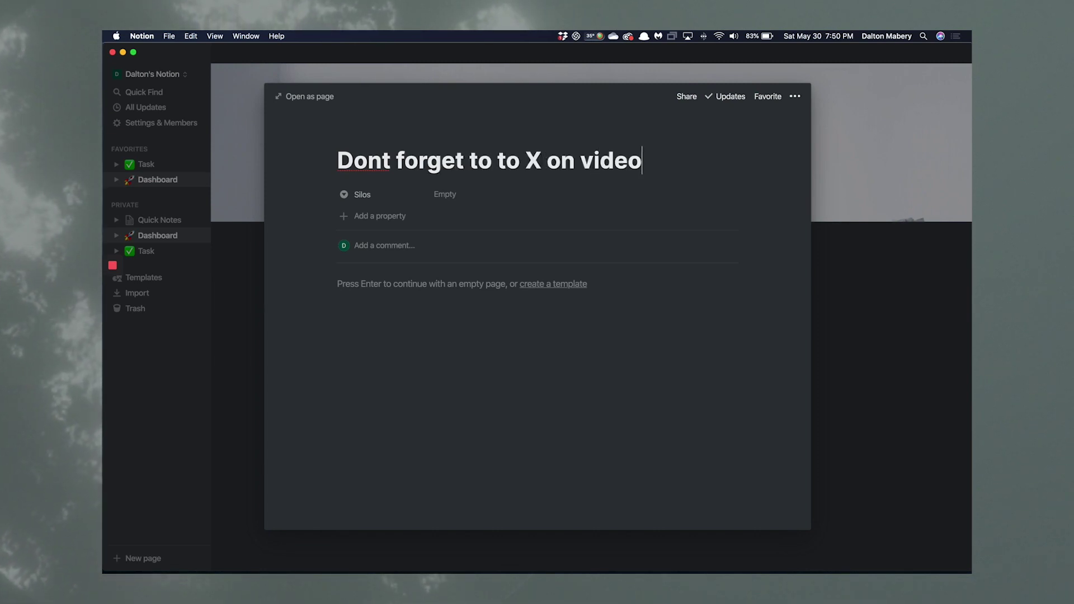
{"action": "key", "text": "Return"}
{"action": "left_click", "coordinate": [836, 434]}
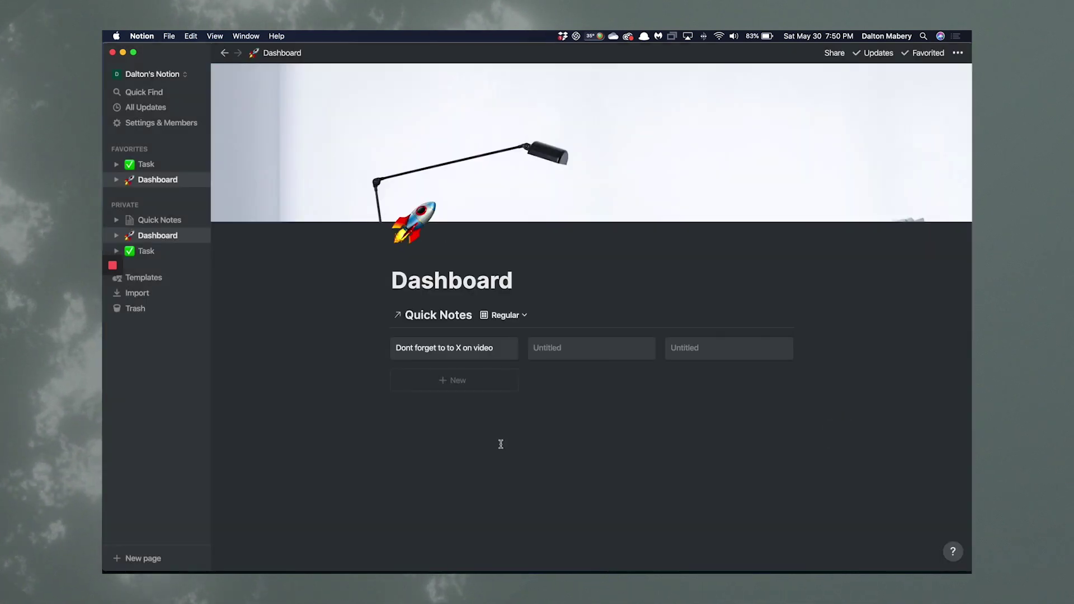
Set the Silos property of the "Dont forget to to X on video" note to Youtube
{"action": "left_click", "coordinate": [506, 348]}
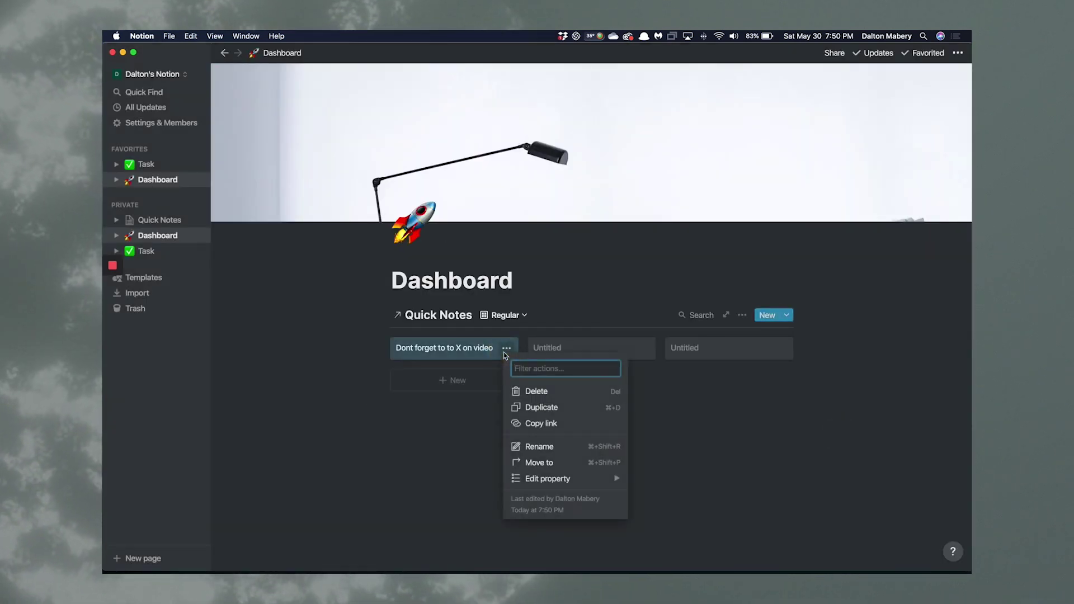
{"action": "left_click", "coordinate": [461, 440]}
{"action": "left_click", "coordinate": [450, 347]}
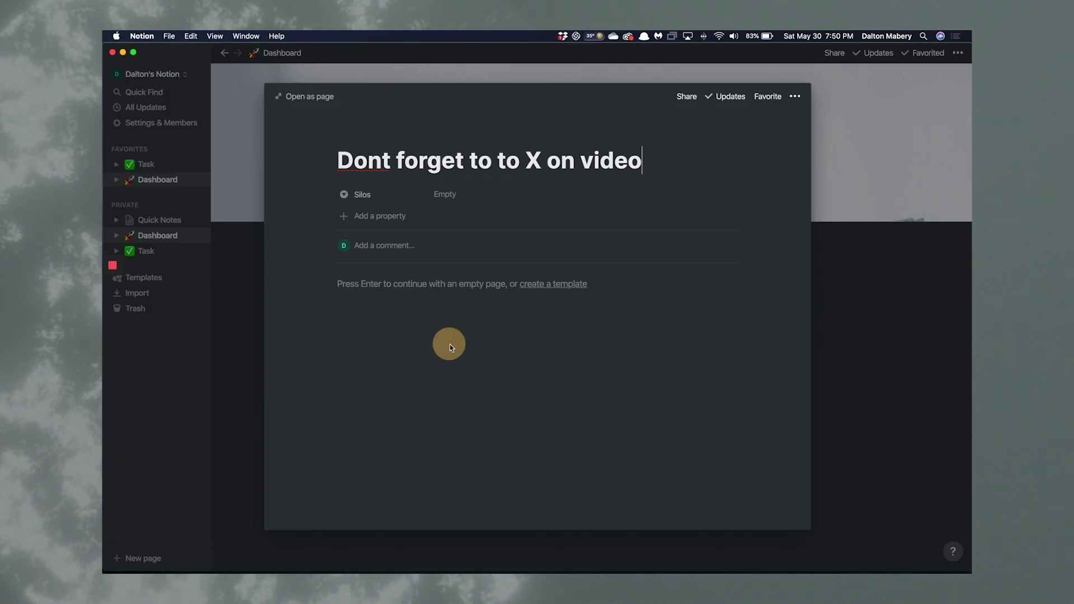
{"action": "left_click", "coordinate": [445, 192]}
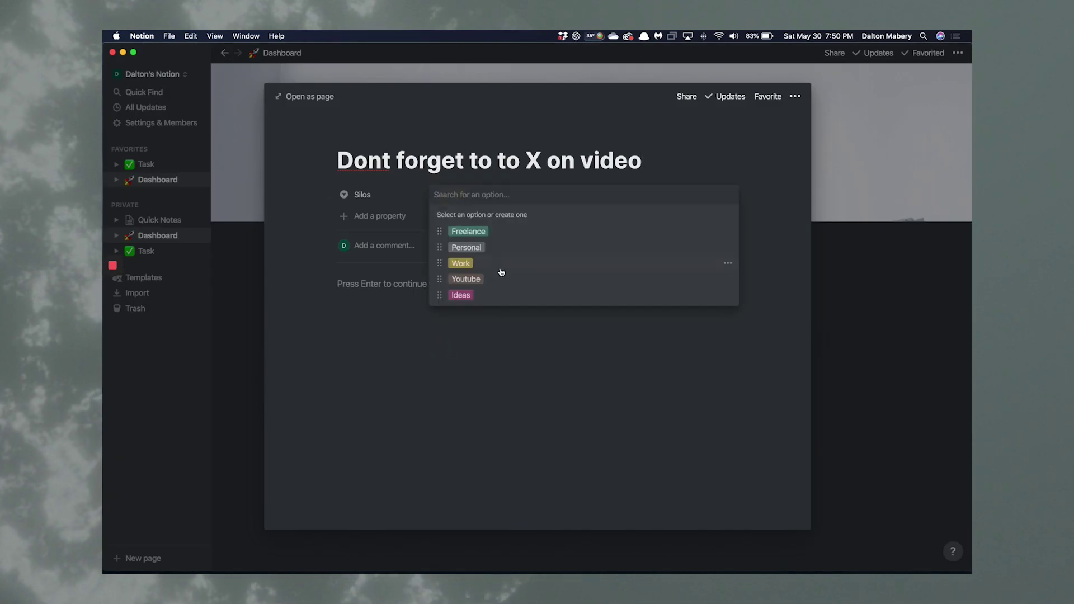
{"action": "left_click", "coordinate": [476, 276]}
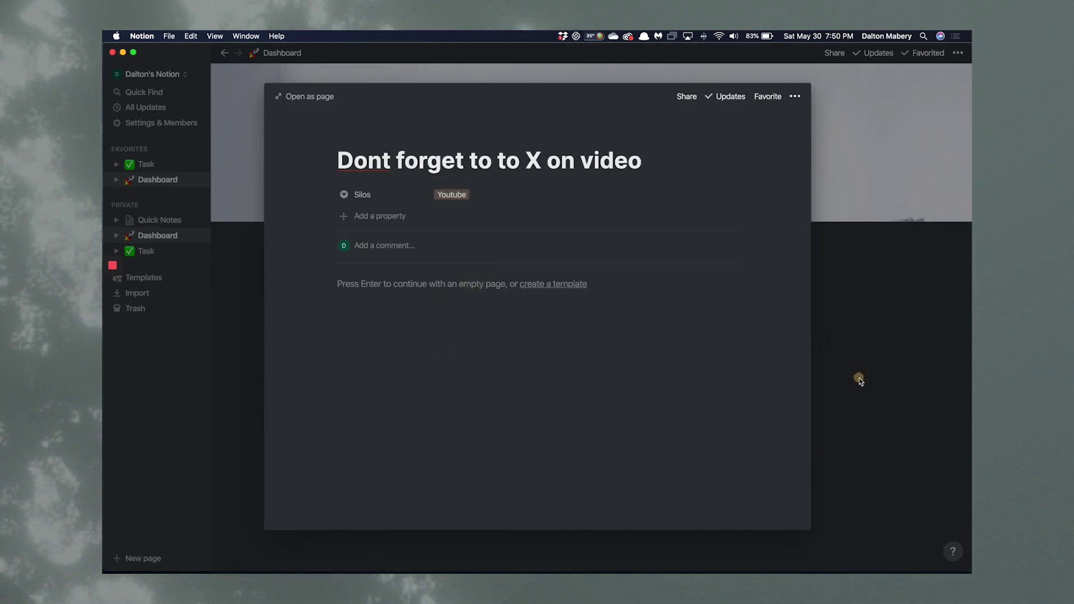
Close the note and insert a linked view of the Task database below Quick Notes on the Dashboard
{"action": "left_click", "coordinate": [859, 380]}
{"action": "scroll", "coordinate": [600, 448], "scroll_direction": "down", "scroll_amount": 1}
{"action": "left_click", "coordinate": [563, 439]}
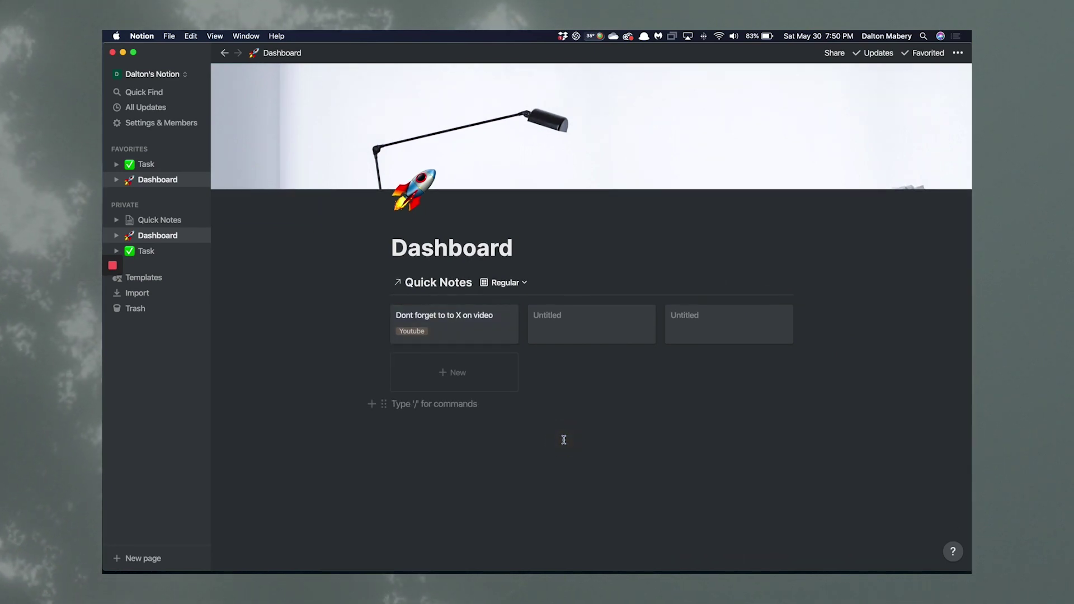
{"action": "type", "text": "/link"}
{"action": "left_click", "coordinate": [469, 276]}
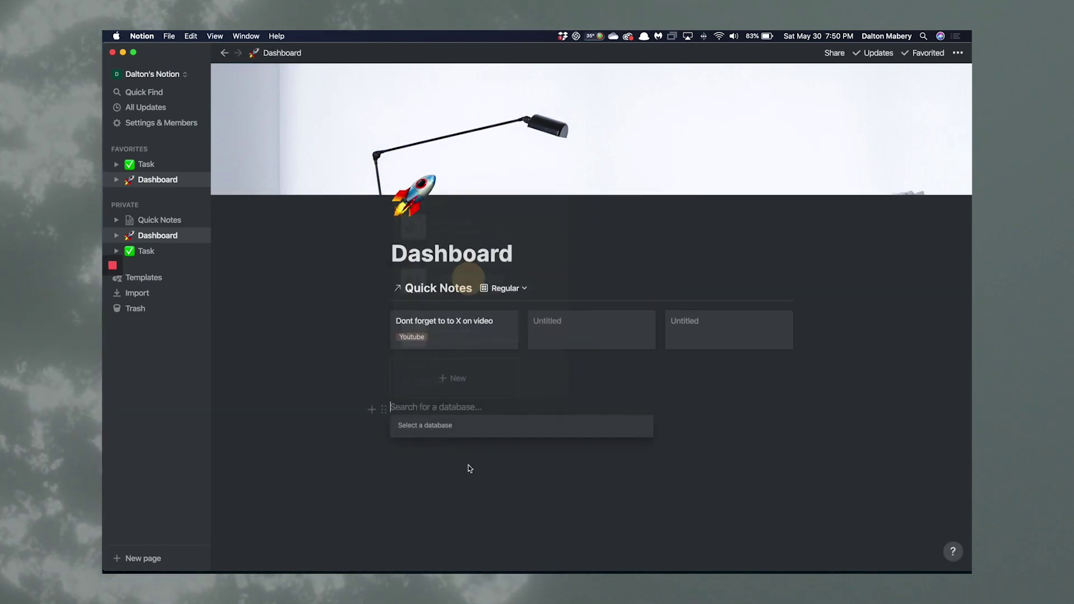
{"action": "type", "text": "Tas"}
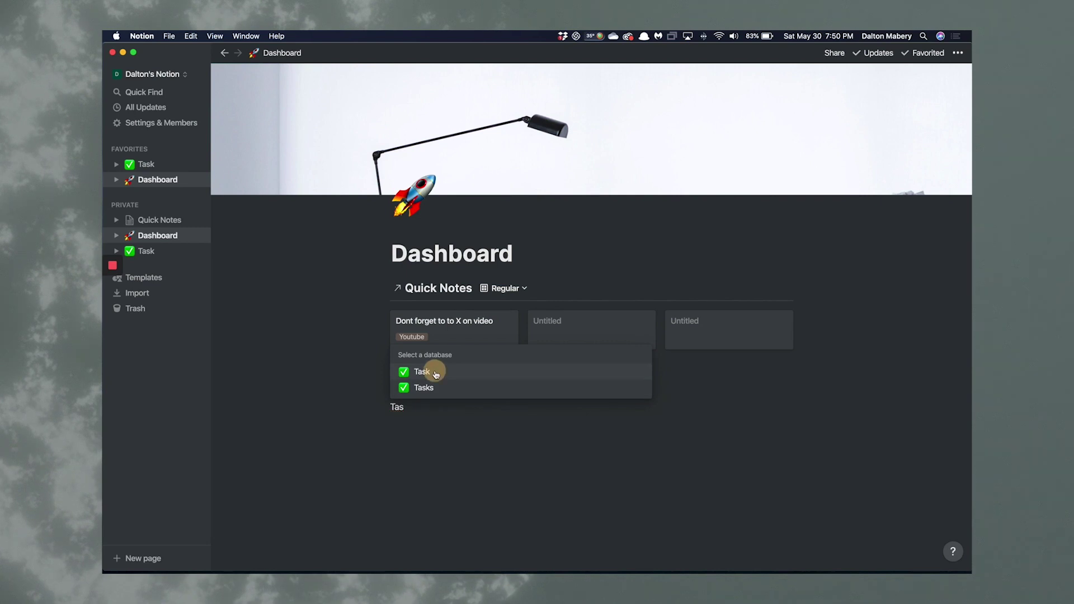
{"action": "left_click", "coordinate": [439, 373]}
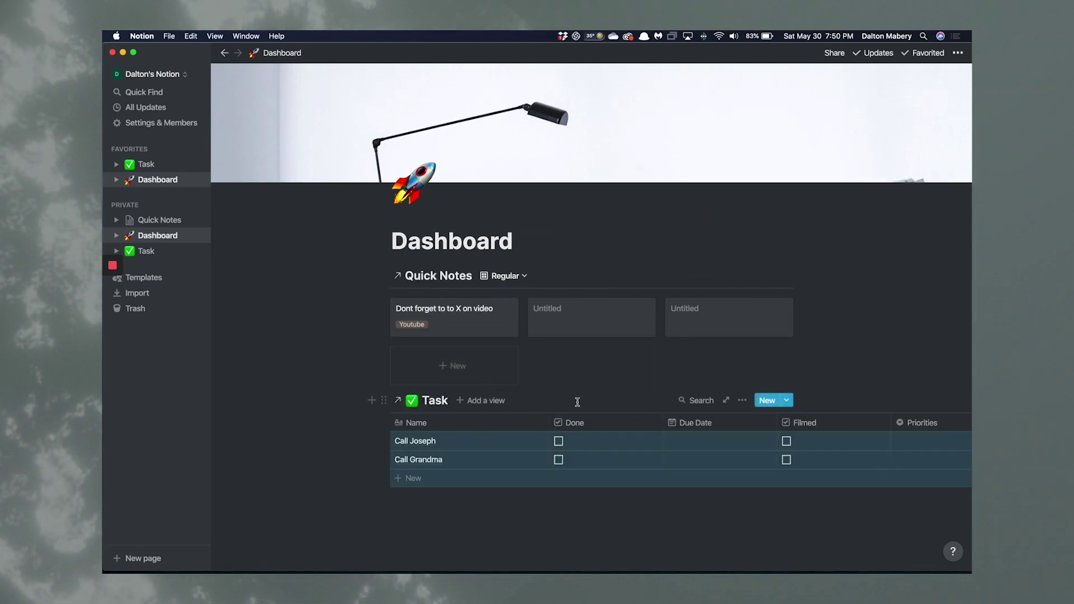
{"action": "scroll", "coordinate": [576, 403], "scroll_direction": "down", "scroll_amount": 2}
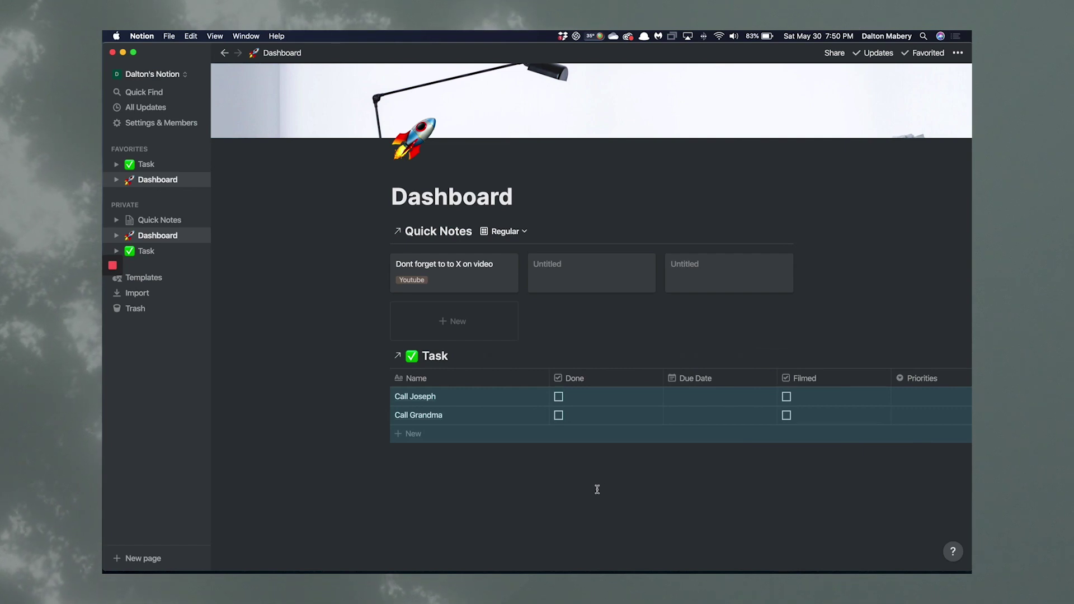
Set the Dashboard page to full width and small text
{"action": "left_click", "coordinate": [960, 54]}
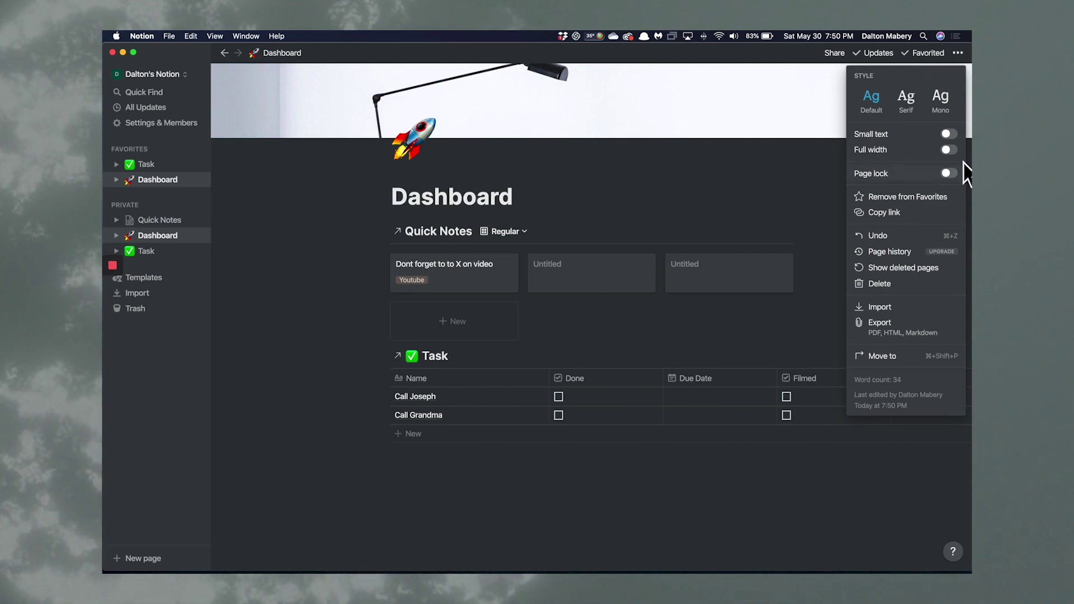
{"action": "left_click", "coordinate": [949, 149]}
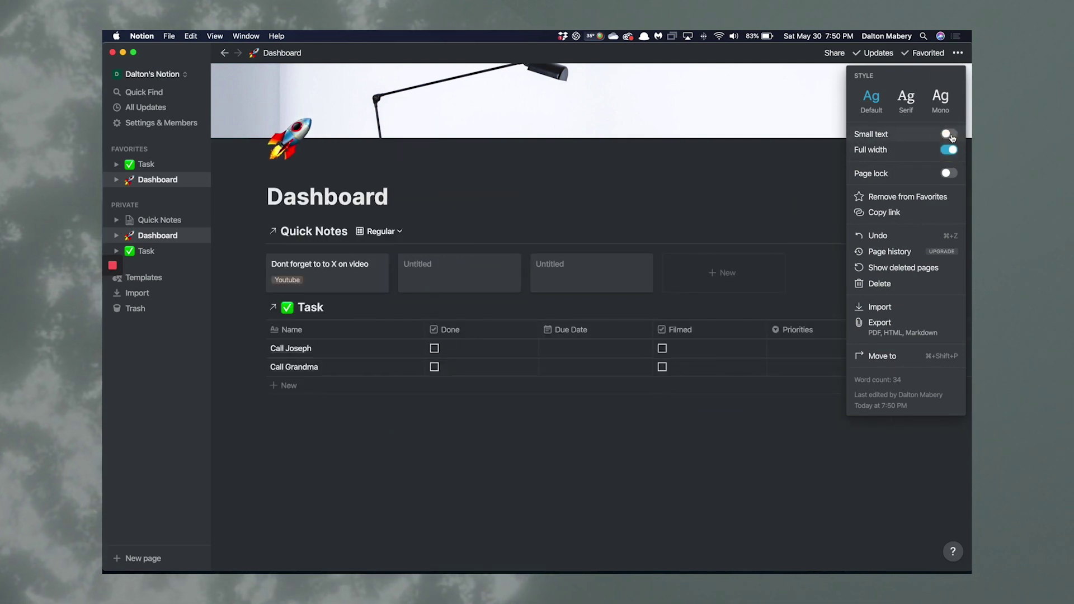
{"action": "left_click", "coordinate": [949, 134]}
{"action": "left_click", "coordinate": [692, 444]}
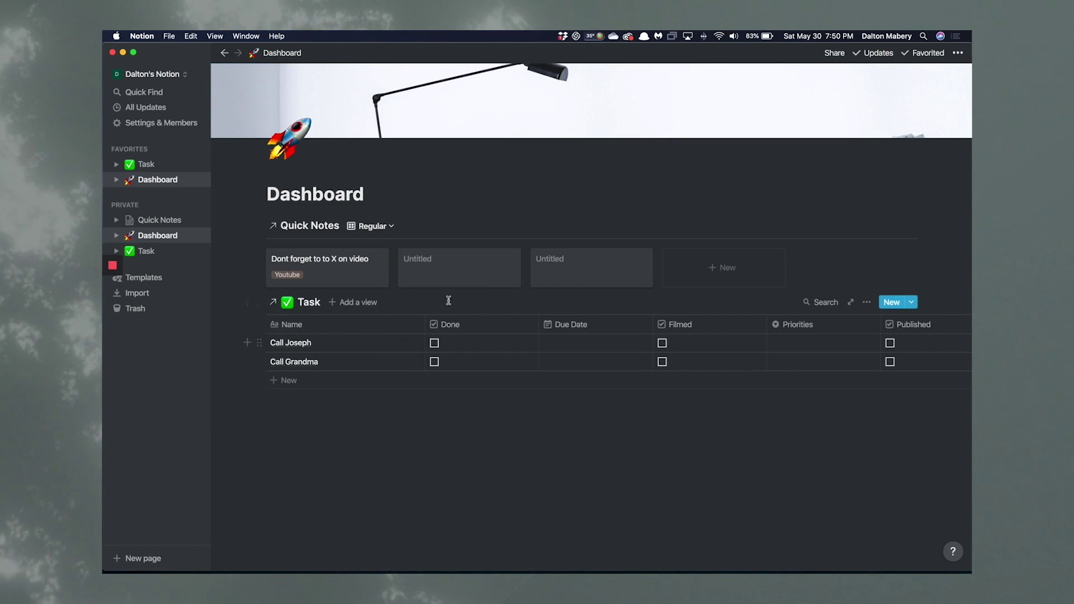
Add a Table view named "TODO - This Week" to the linked Task database
{"action": "left_click", "coordinate": [357, 302]}
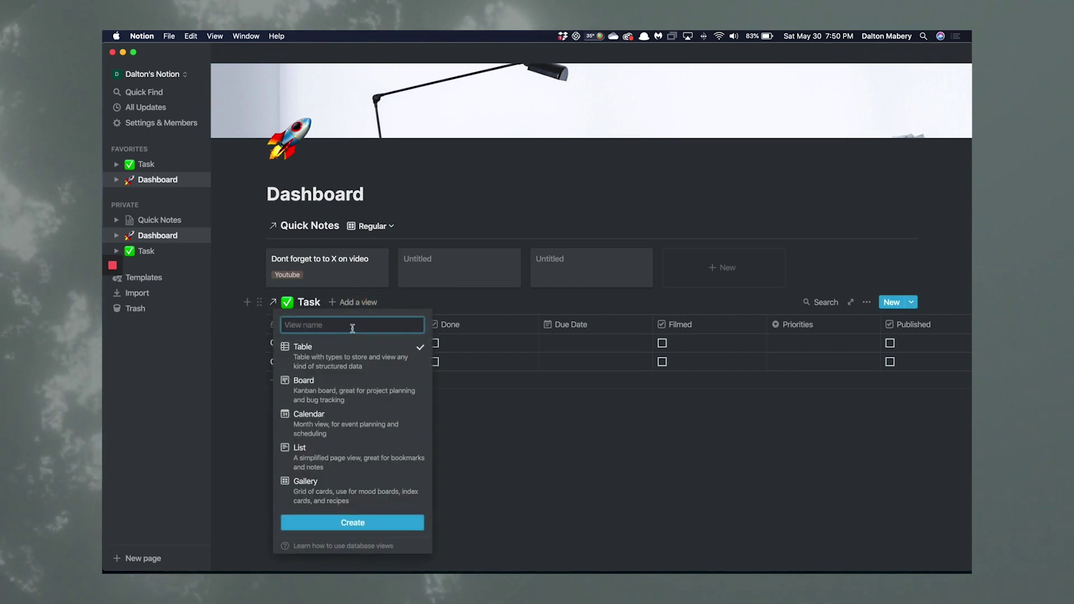
{"action": "type", "text": "TODO - This We"}
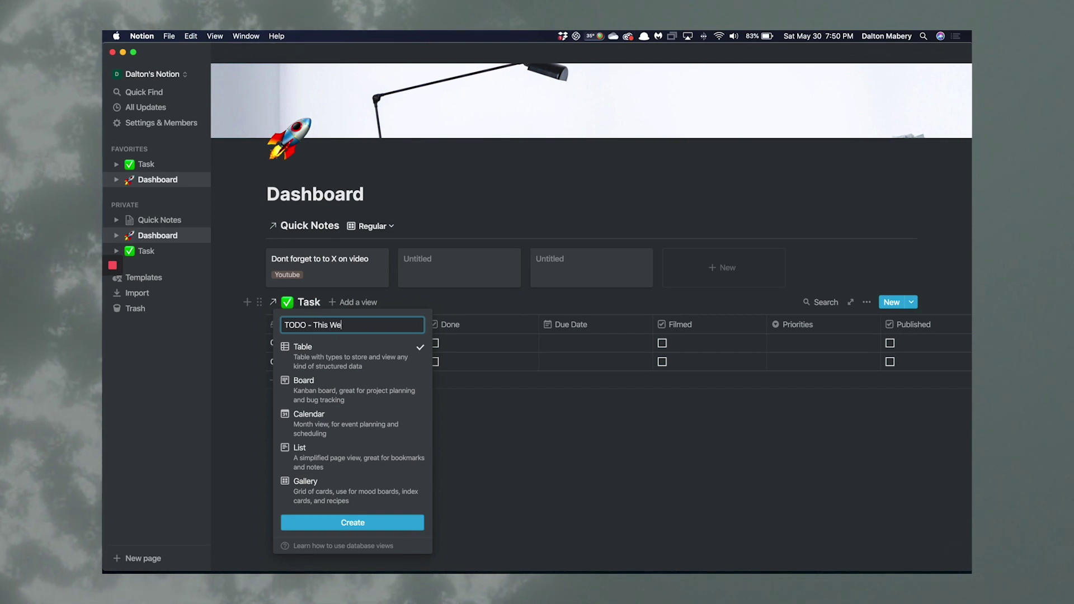
{"action": "type", "text": "ek"}
{"action": "key", "text": "BackSpace"}
{"action": "type", "text": "ek"}
{"action": "key", "text": "Return"}
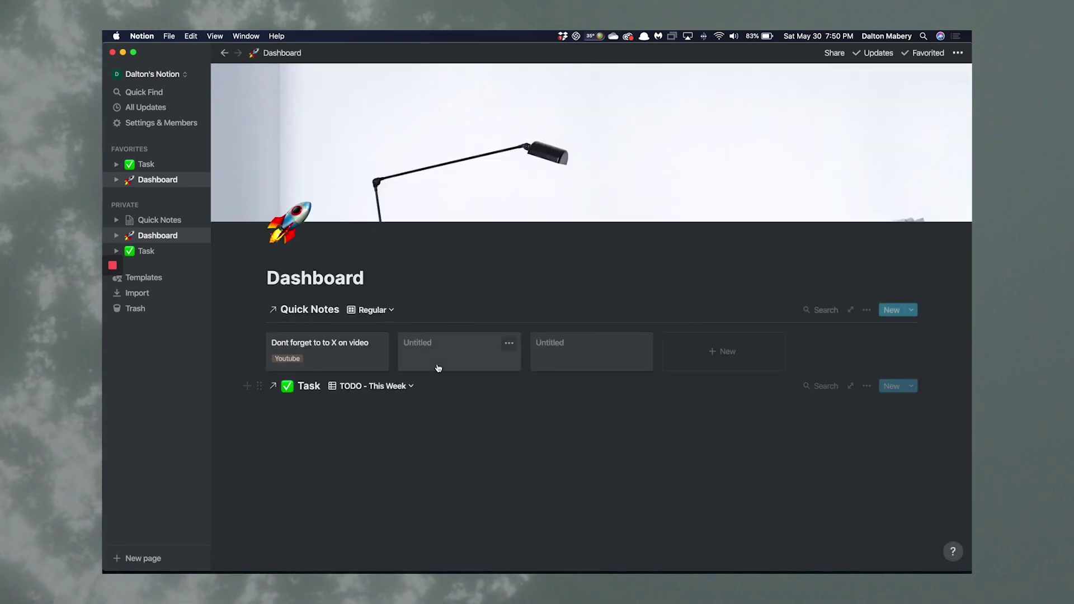
Add a filter to the TODO - This Week view where Status is Today
{"action": "left_click", "coordinate": [867, 312]}
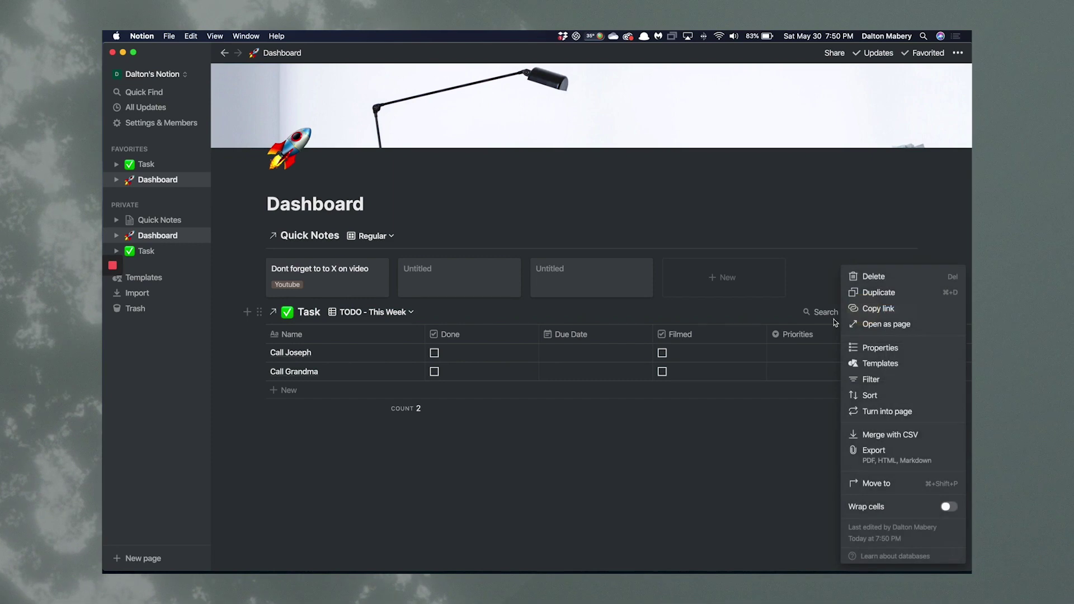
{"action": "left_click", "coordinate": [776, 446]}
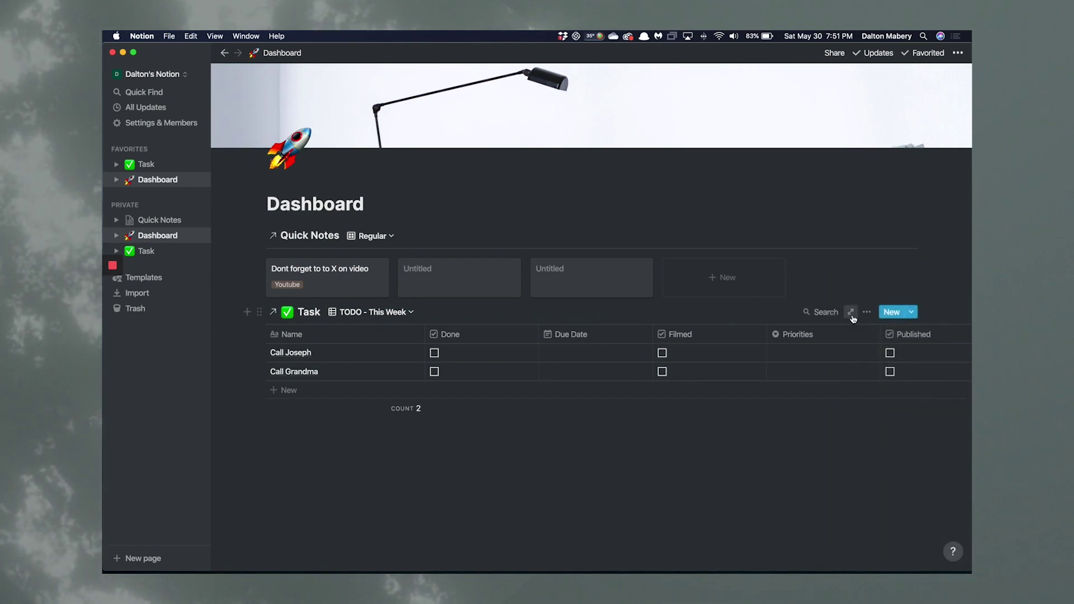
{"action": "left_click", "coordinate": [867, 312]}
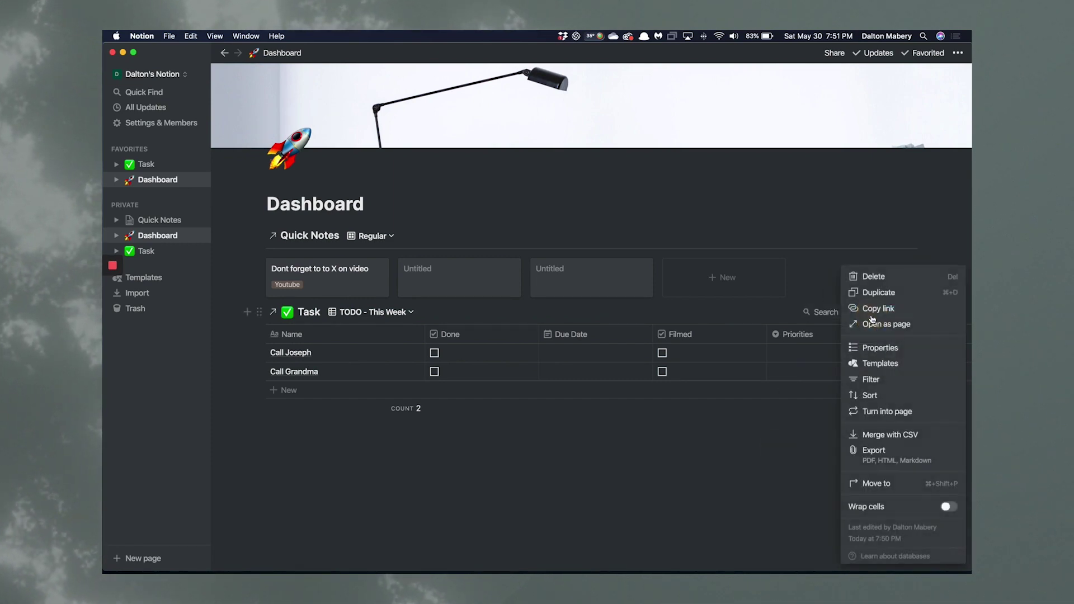
{"action": "left_click", "coordinate": [872, 380]}
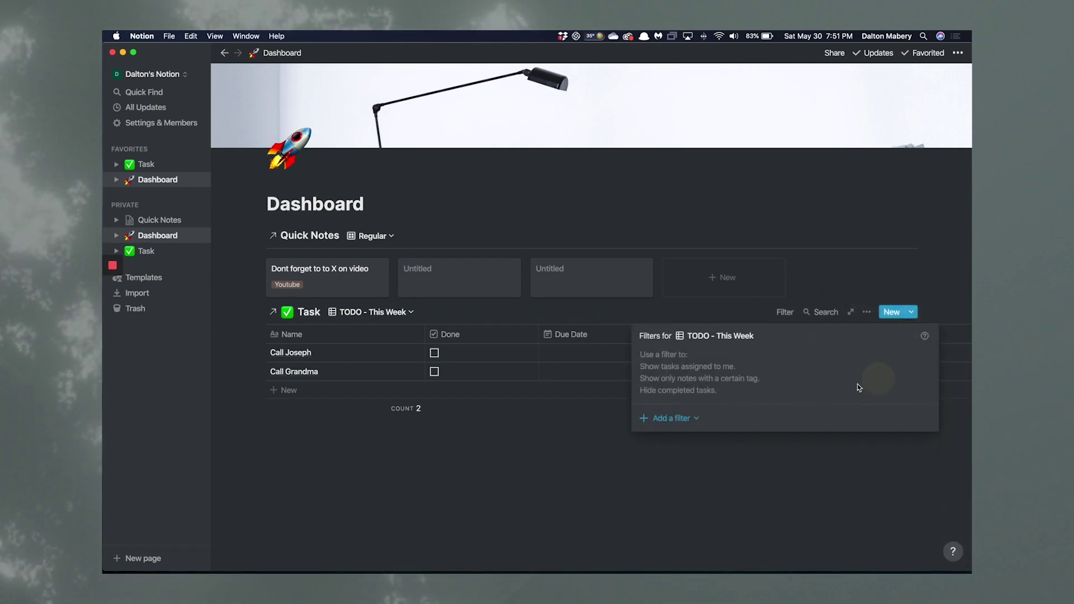
{"action": "left_click", "coordinate": [673, 420]}
{"action": "left_click", "coordinate": [665, 440]}
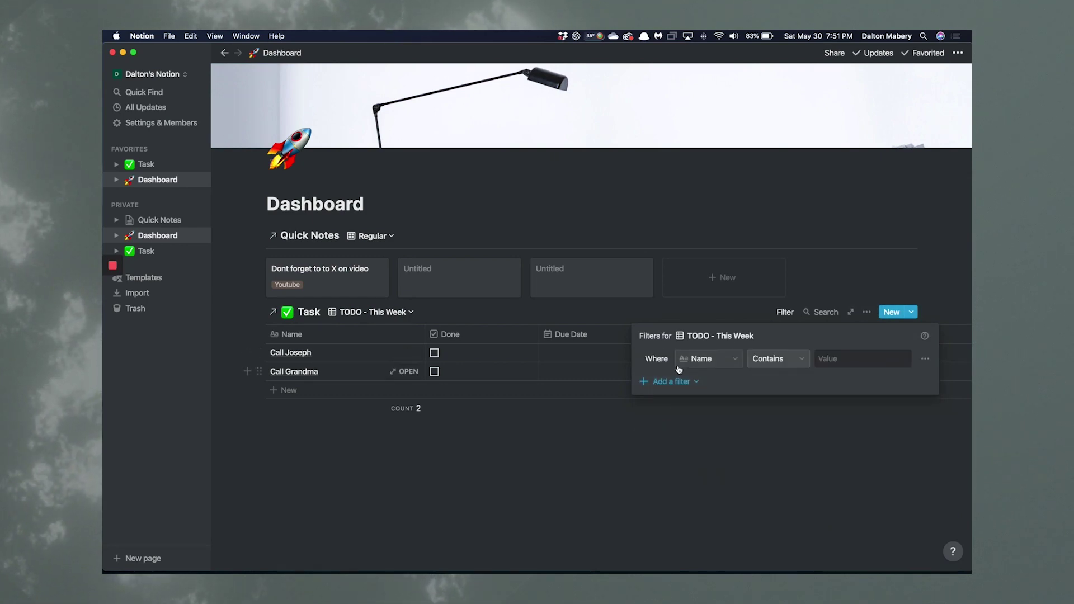
{"action": "left_click", "coordinate": [729, 360]}
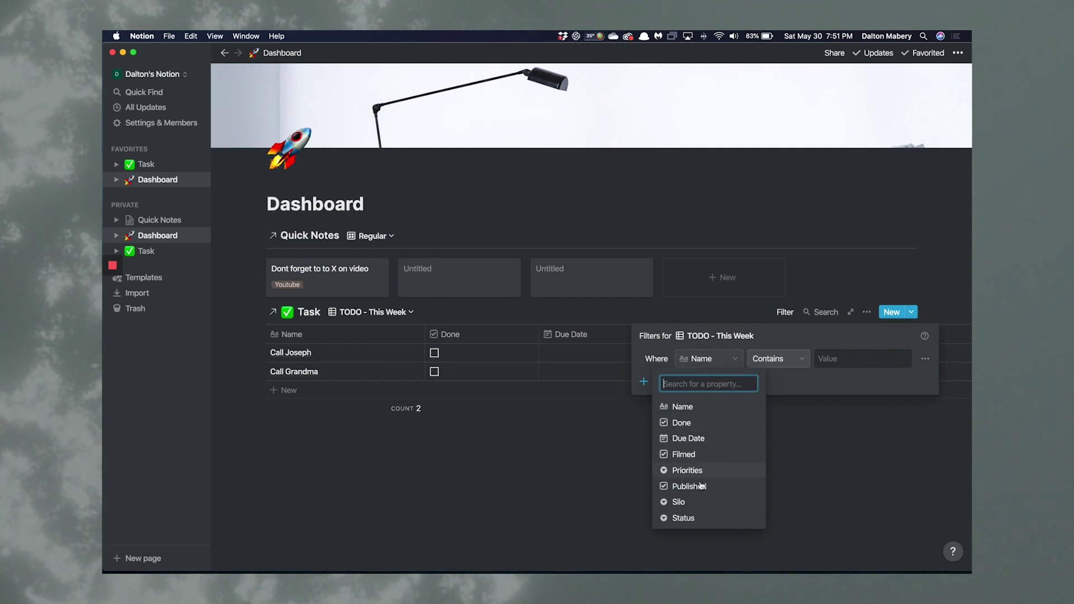
{"action": "left_click", "coordinate": [693, 516]}
{"action": "left_click", "coordinate": [780, 361]}
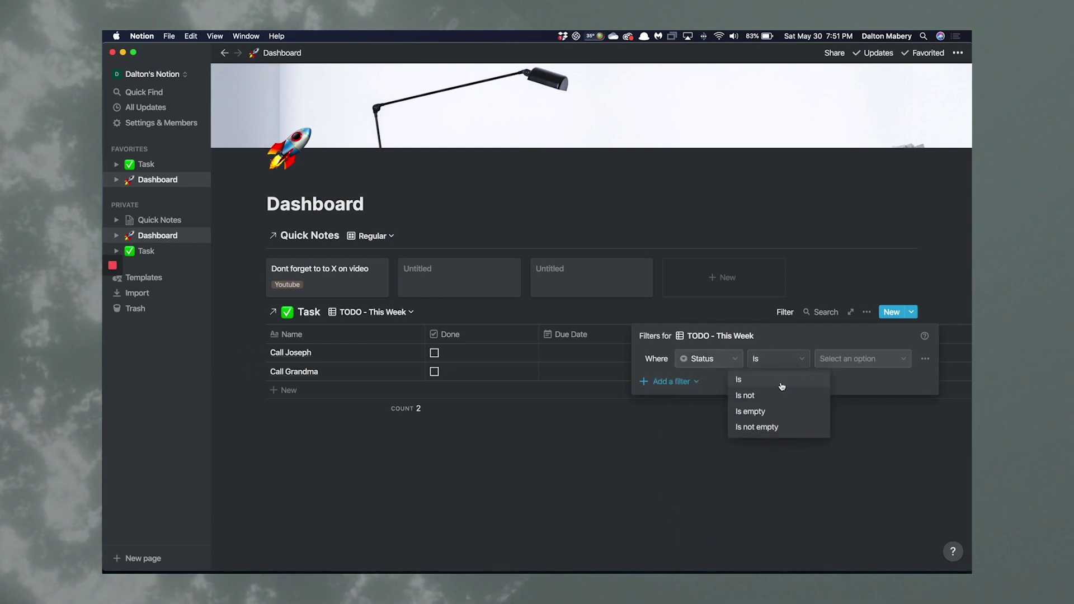
{"action": "left_click", "coordinate": [781, 382]}
{"action": "left_click", "coordinate": [845, 357]}
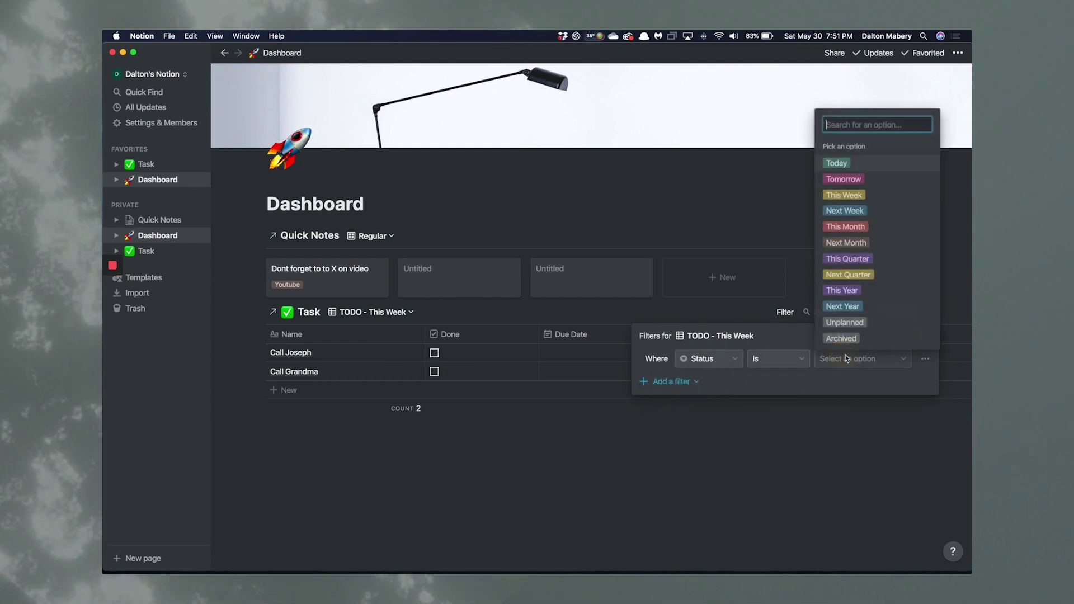
{"action": "left_click", "coordinate": [853, 163]}
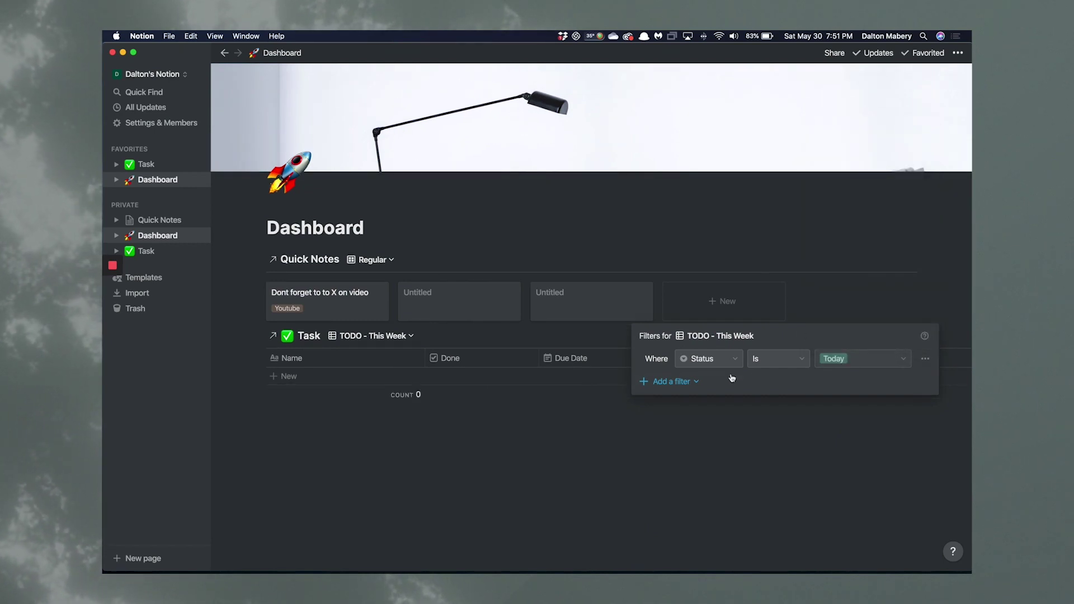
Turn the Status filter into a group and add Or conditions for Status is Tomorrow and Status is This Week
{"action": "left_click", "coordinate": [927, 359]}
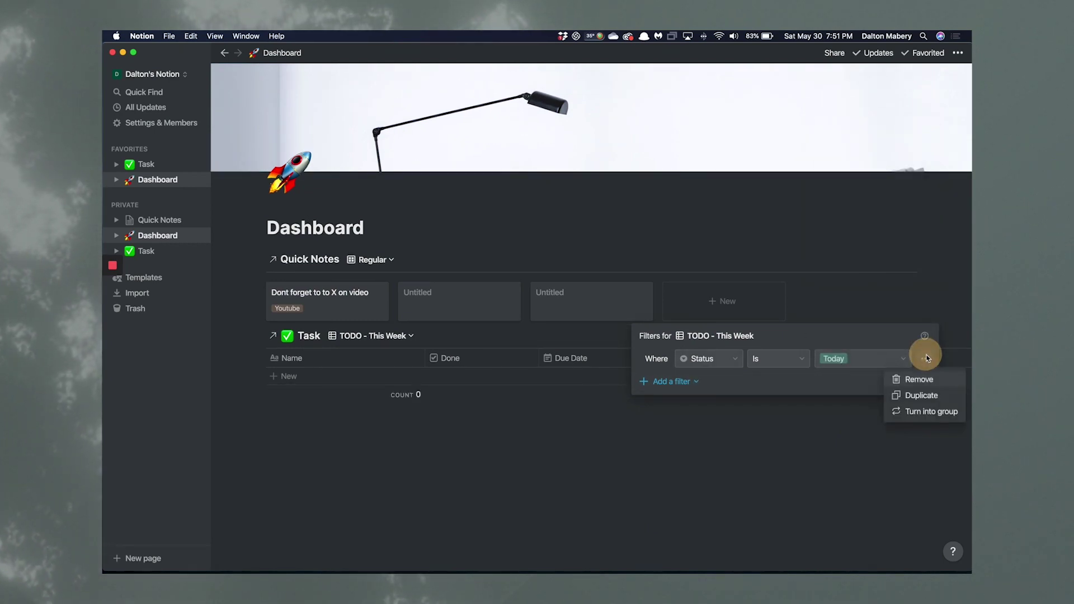
{"action": "left_click", "coordinate": [924, 413]}
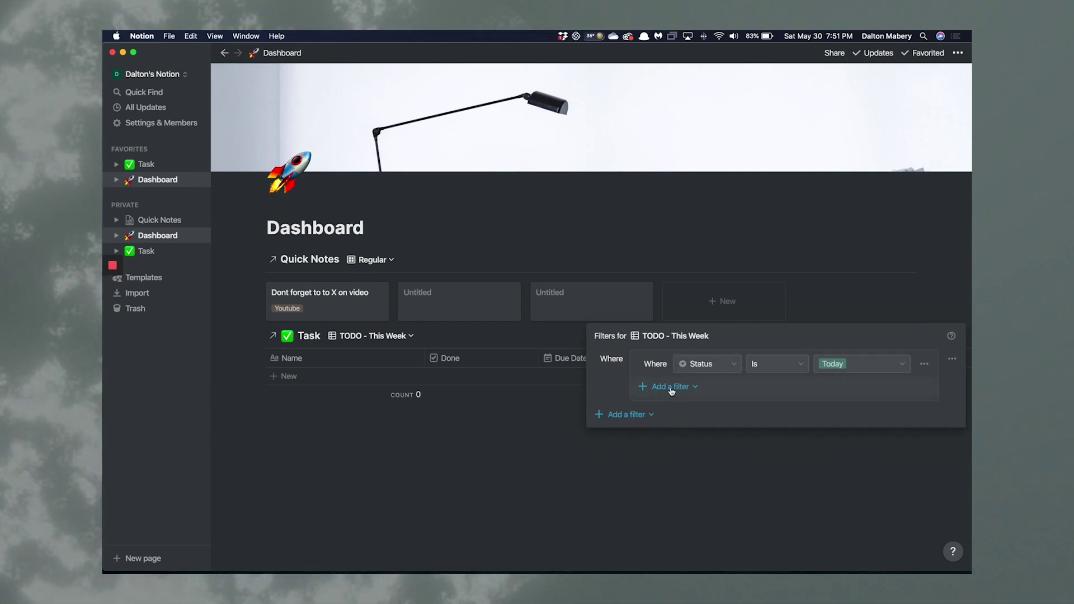
{"action": "left_click", "coordinate": [672, 389]}
{"action": "left_click", "coordinate": [678, 408]}
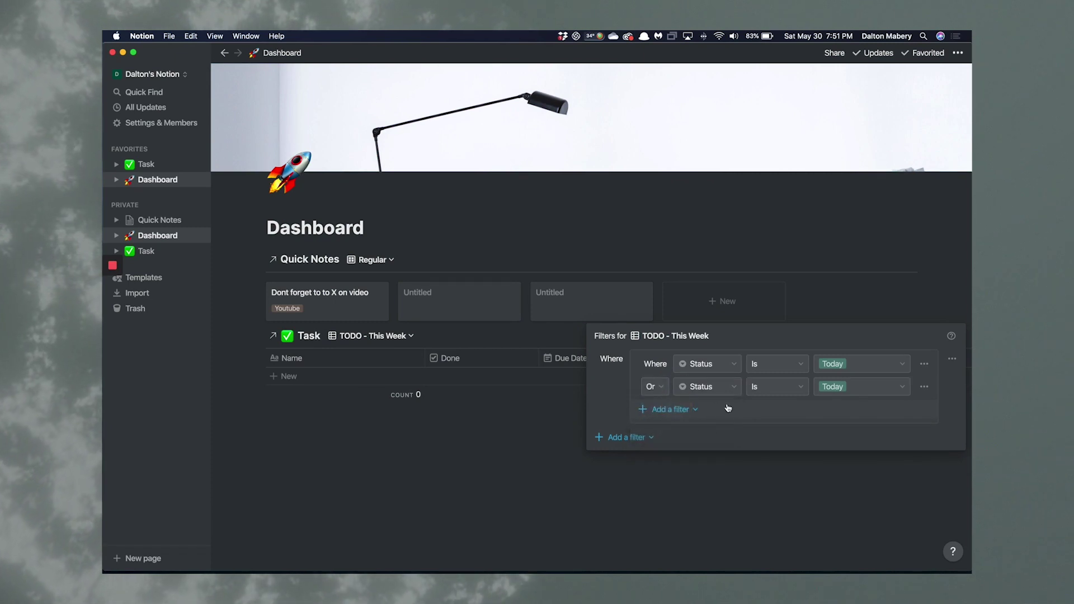
{"action": "left_click", "coordinate": [825, 390]}
{"action": "left_click", "coordinate": [687, 406]}
{"action": "left_click", "coordinate": [671, 426]}
{"action": "left_click", "coordinate": [830, 409]}
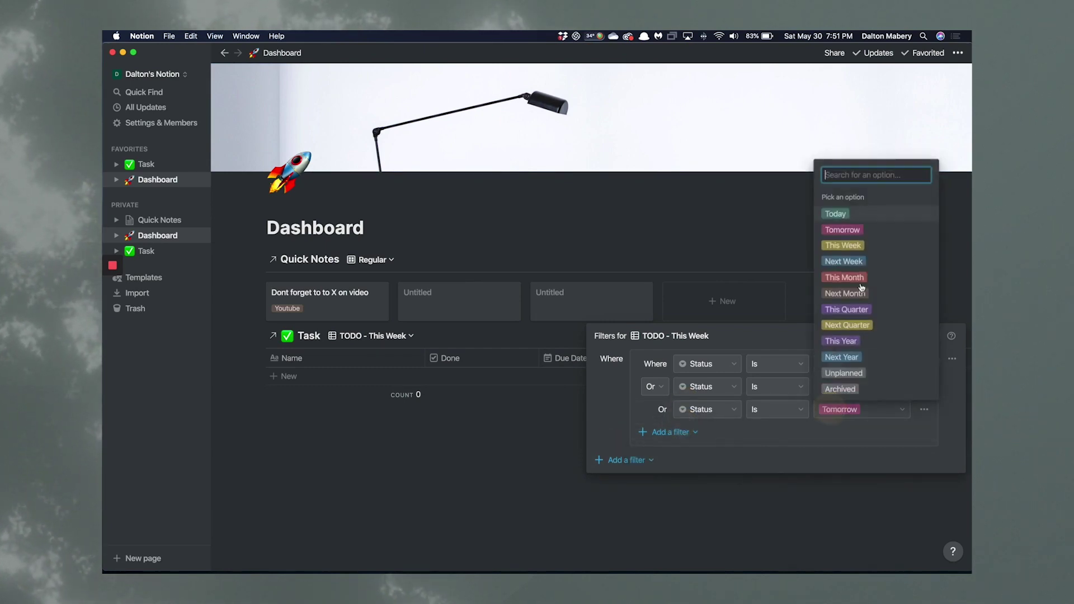
{"action": "left_click", "coordinate": [852, 245]}
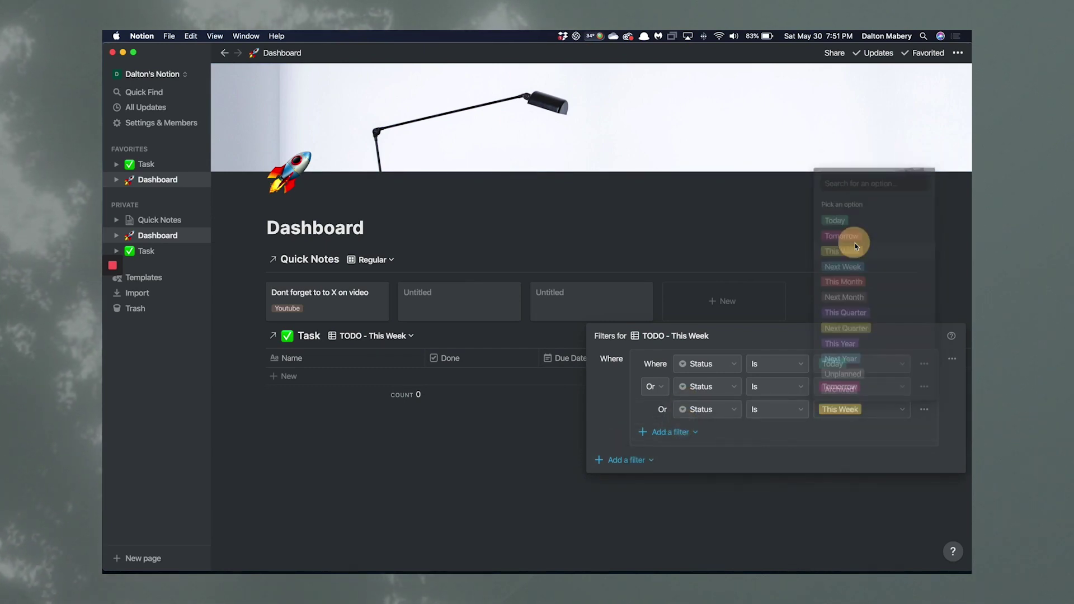
{"action": "left_click", "coordinate": [745, 526]}
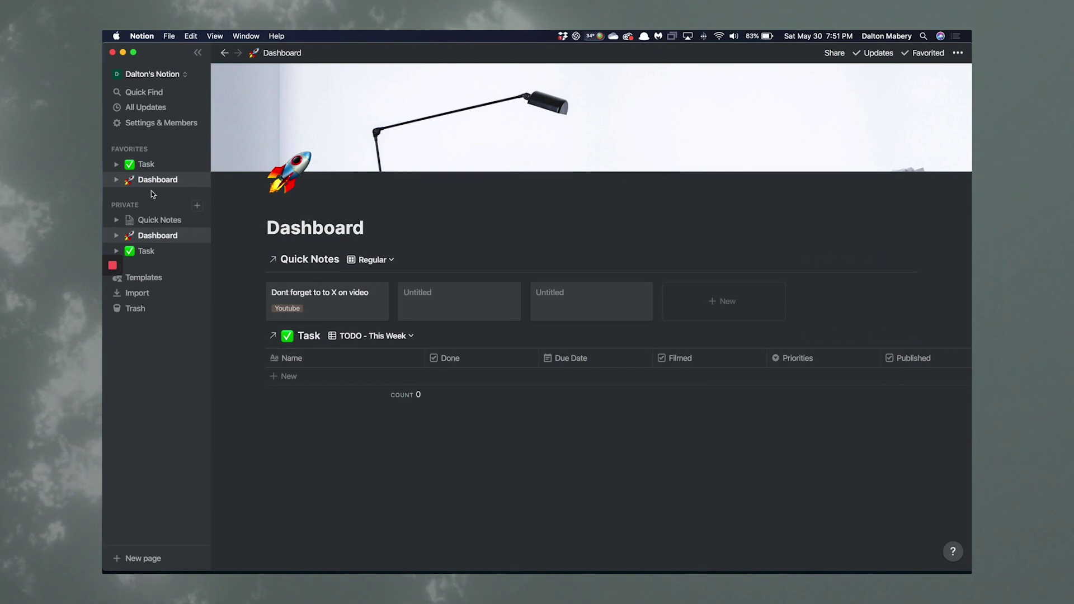
In the Task database, set the first task's Status to Today and the second's to Tomorrow, and return to the Dashboard
{"action": "left_click", "coordinate": [146, 250]}
{"action": "left_click", "coordinate": [537, 170]}
{"action": "left_click", "coordinate": [545, 209]}
{"action": "left_click", "coordinate": [546, 190]}
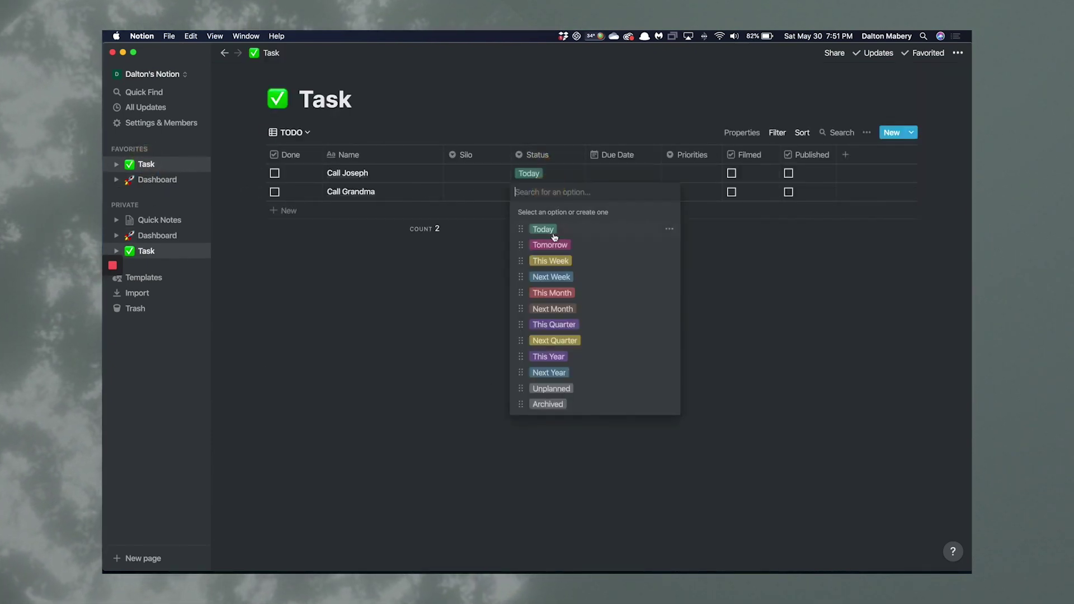
{"action": "left_click", "coordinate": [550, 244]}
{"action": "left_click", "coordinate": [160, 180]}
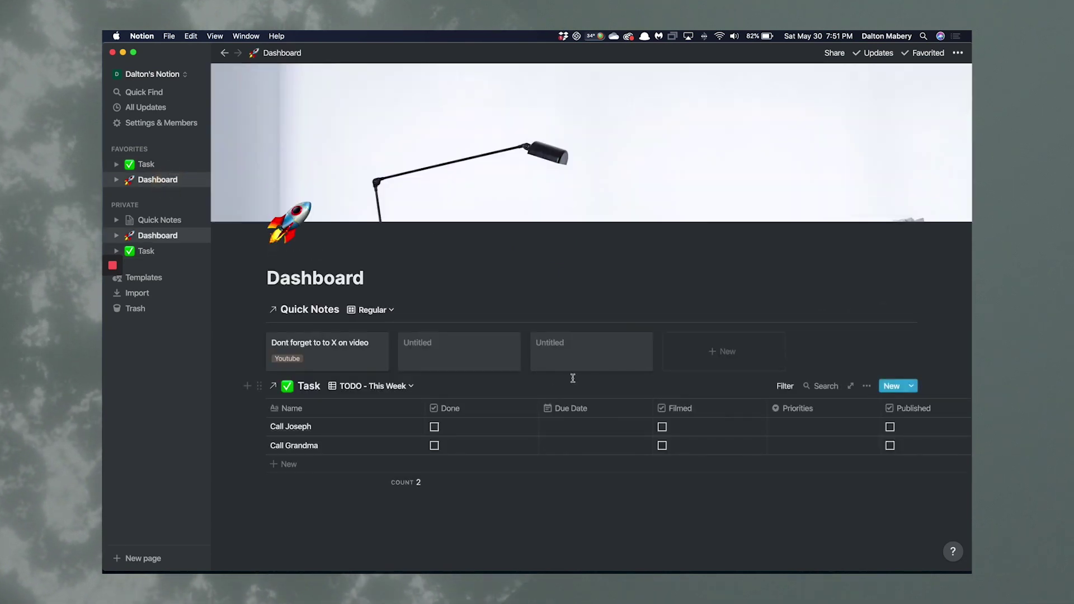
Reorder the linked Task columns to Done, Name, Silo, Status, Due Date, Priorities, Published, Filmed, and narrow the checkbox, Silo and Status columns
{"action": "scroll", "coordinate": [573, 378], "scroll_direction": "down", "scroll_amount": 2}
{"action": "scroll", "coordinate": [889, 380], "scroll_direction": "right", "scroll_amount": 5}
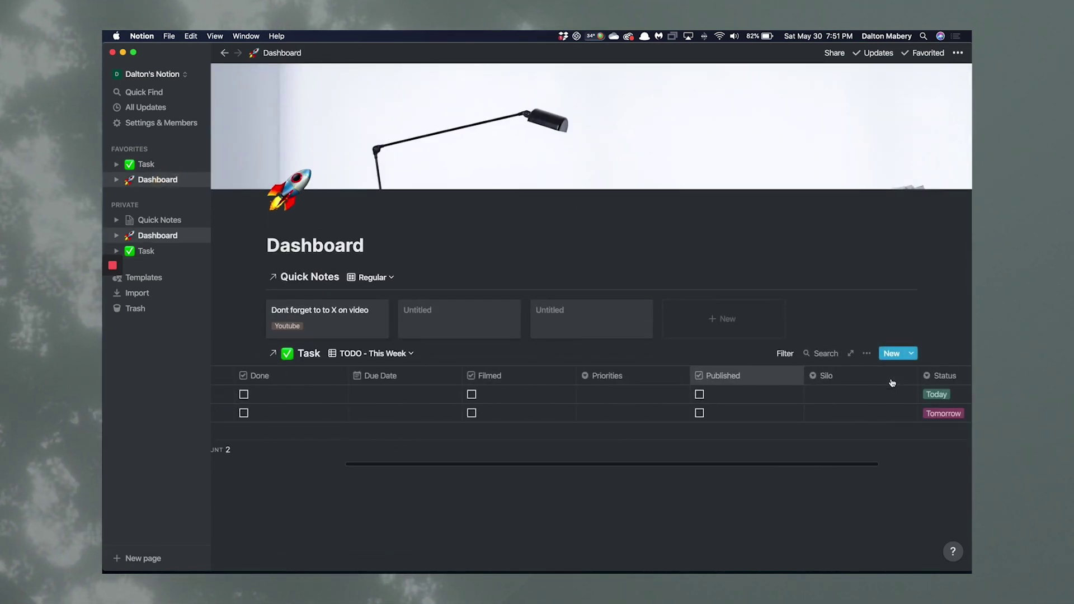
{"action": "left_click_drag", "start_coordinate": [939, 383], "coordinate": [429, 387]}
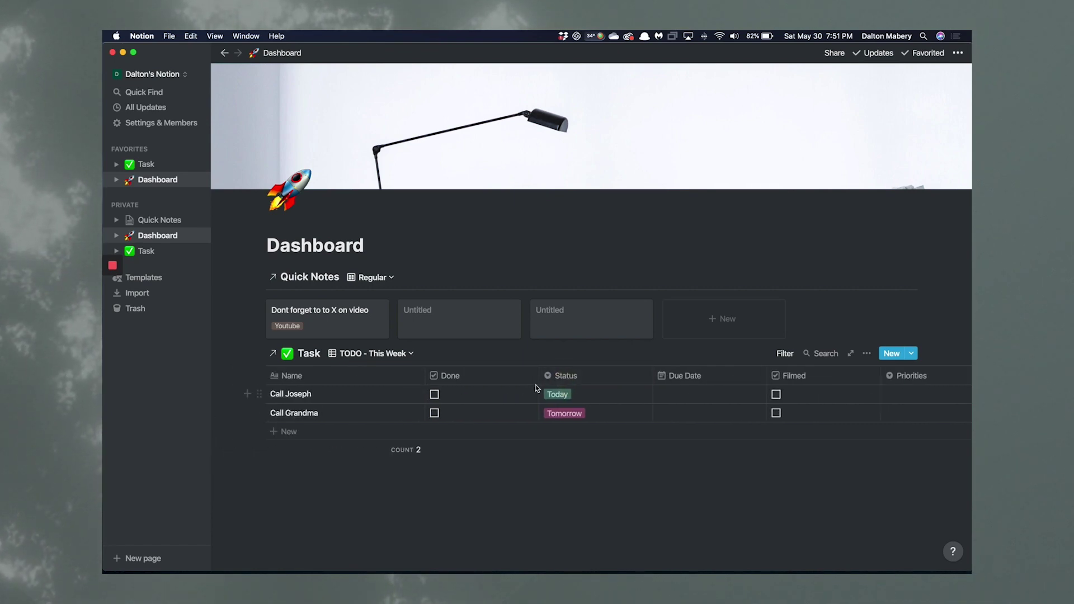
{"action": "left_click_drag", "start_coordinate": [504, 376], "coordinate": [308, 376]}
{"action": "left_click_drag", "start_coordinate": [598, 377], "coordinate": [562, 377]}
{"action": "left_click_drag", "start_coordinate": [788, 376], "coordinate": [727, 379]}
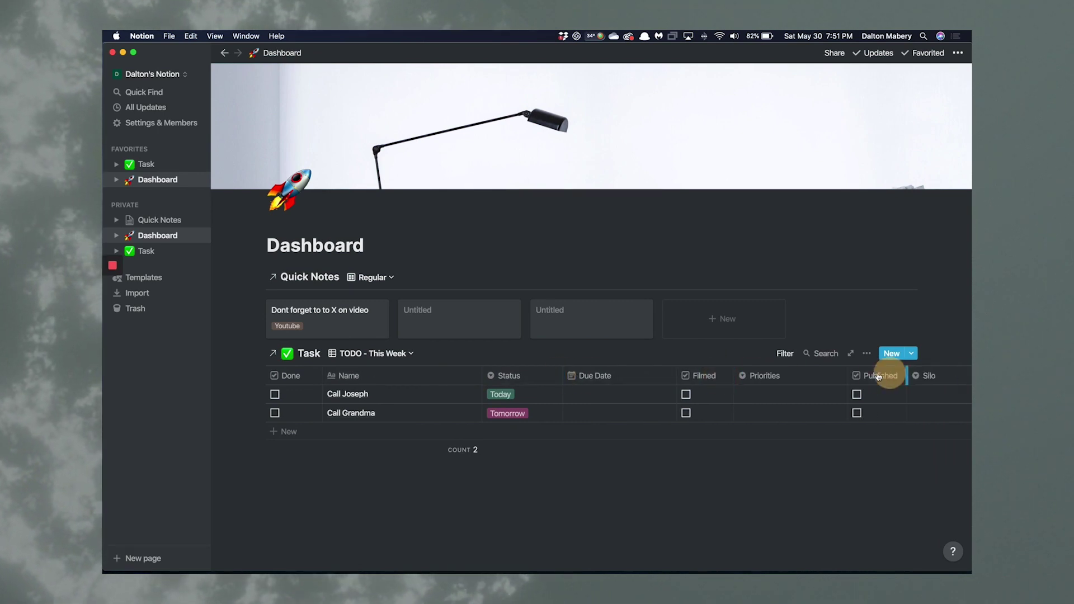
{"action": "left_click_drag", "start_coordinate": [700, 376], "coordinate": [859, 379]}
{"action": "left_click_drag", "start_coordinate": [929, 376], "coordinate": [535, 376]}
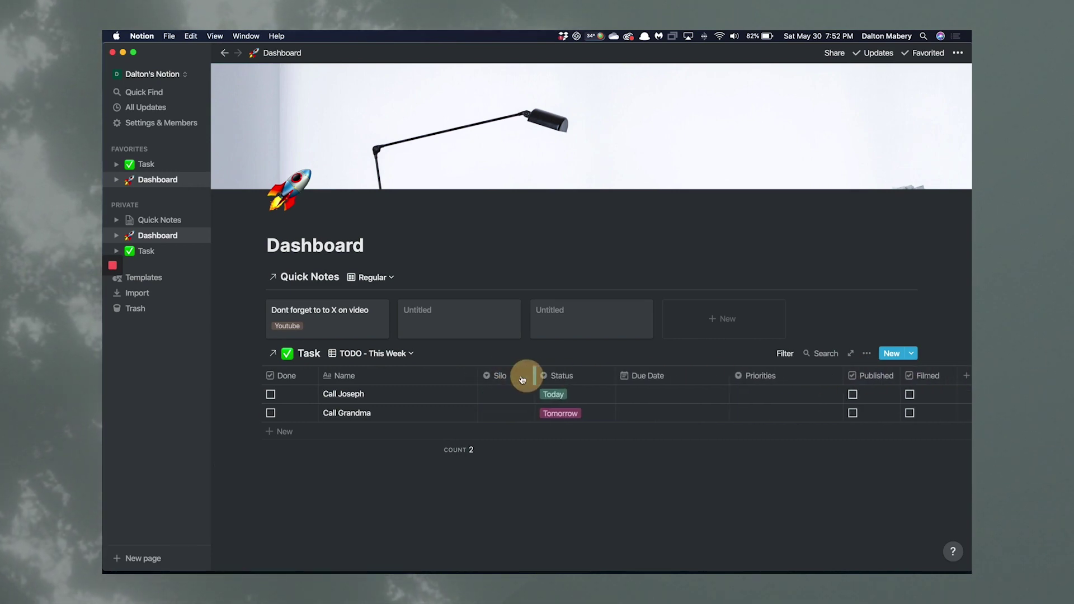
Add an And condition to the TODO - This Week filter so that Done is not checked
{"action": "left_click", "coordinate": [866, 354]}
{"action": "left_click", "coordinate": [878, 381]}
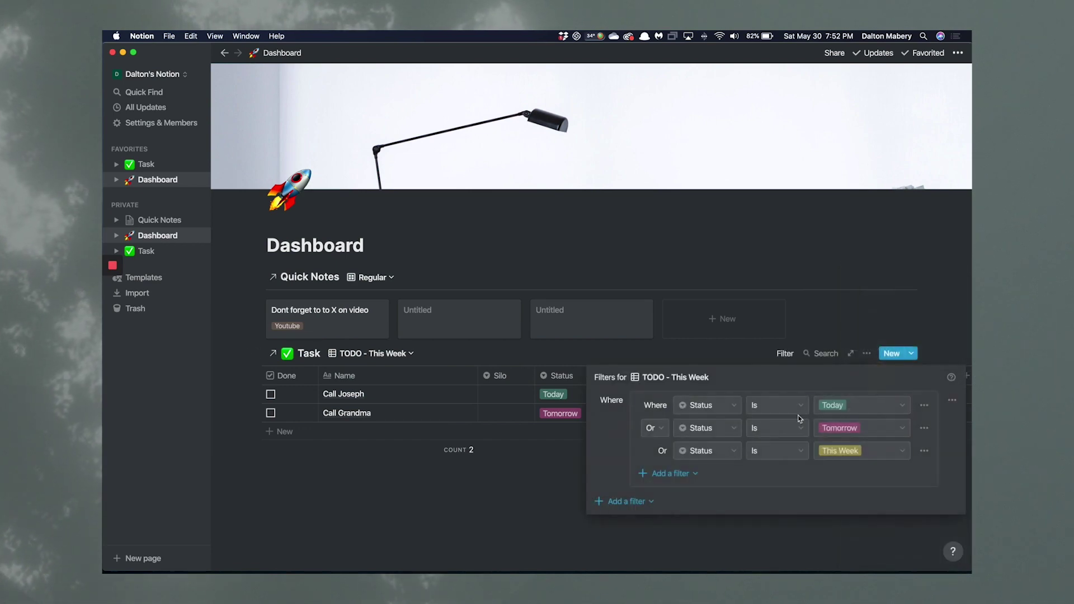
{"action": "left_click", "coordinate": [624, 501]}
{"action": "left_click", "coordinate": [627, 522]}
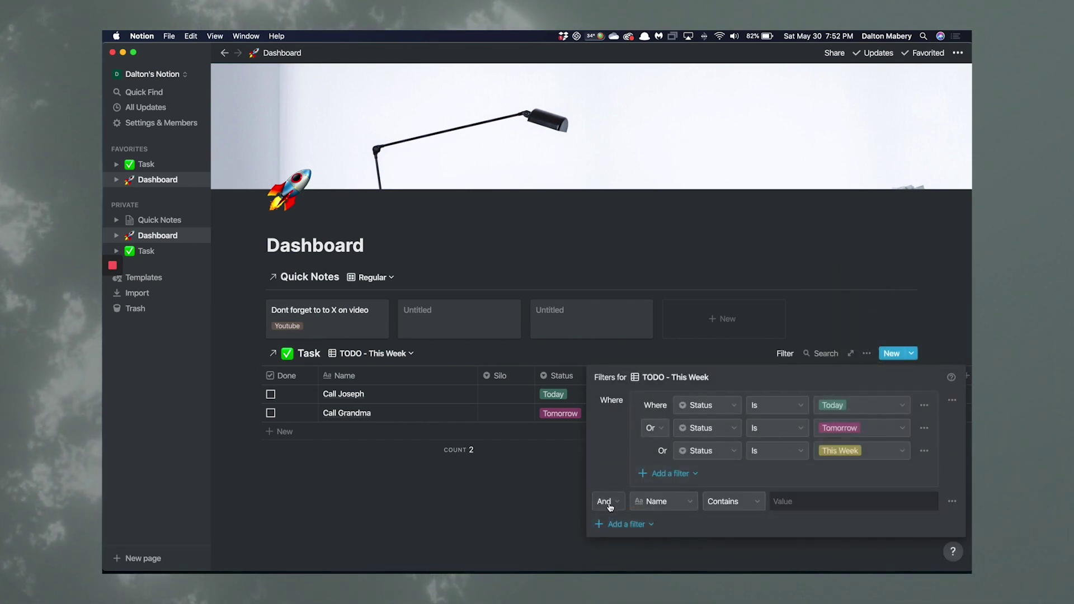
{"action": "left_click", "coordinate": [672, 500]}
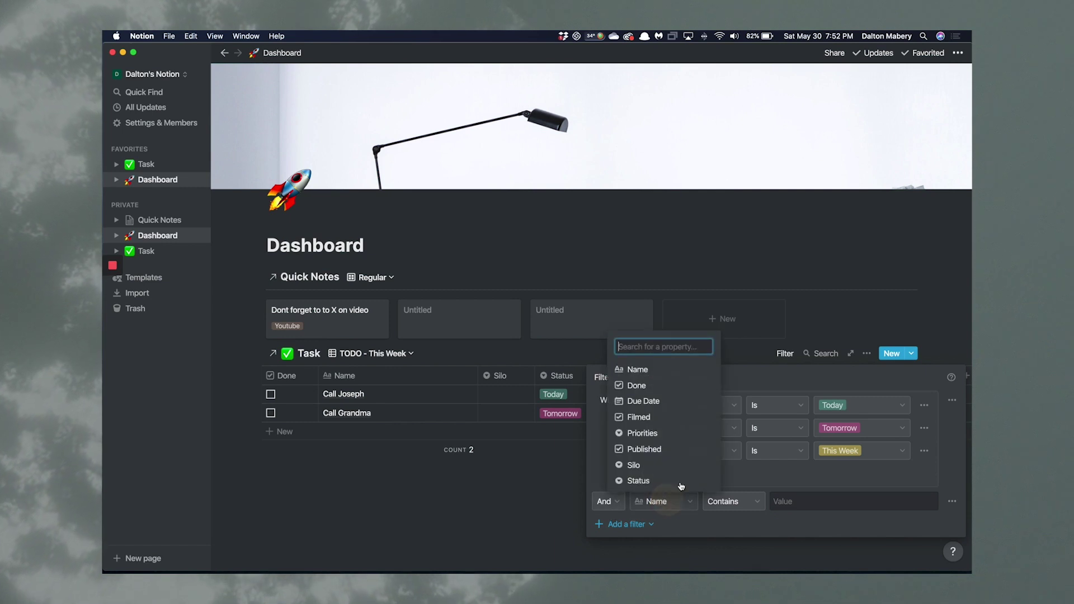
{"action": "left_click", "coordinate": [637, 385]}
{"action": "left_click", "coordinate": [734, 501]}
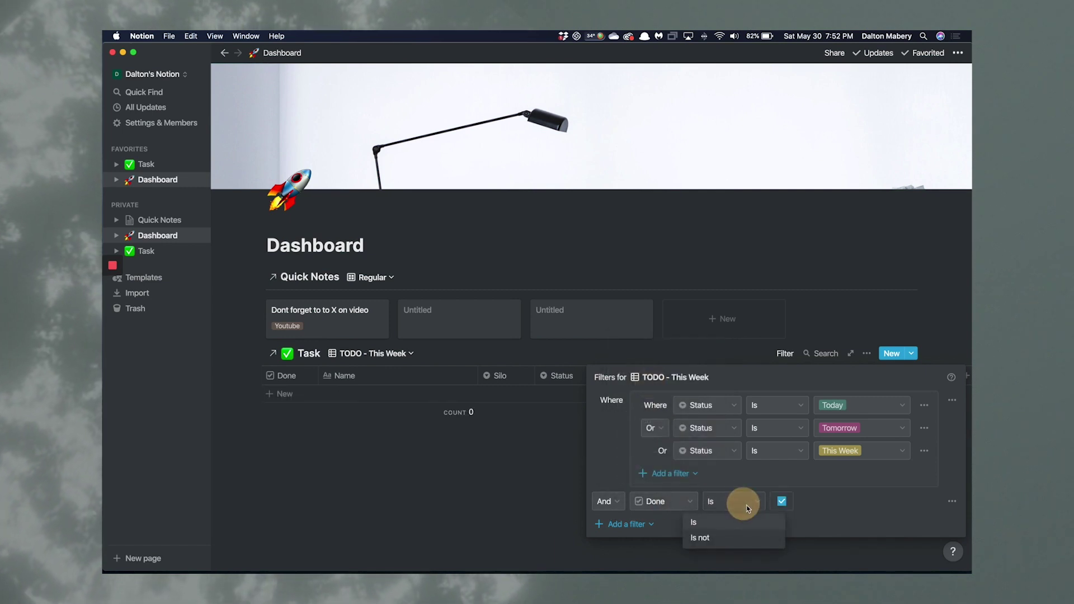
{"action": "left_click", "coordinate": [729, 538]}
{"action": "left_click", "coordinate": [512, 518]}
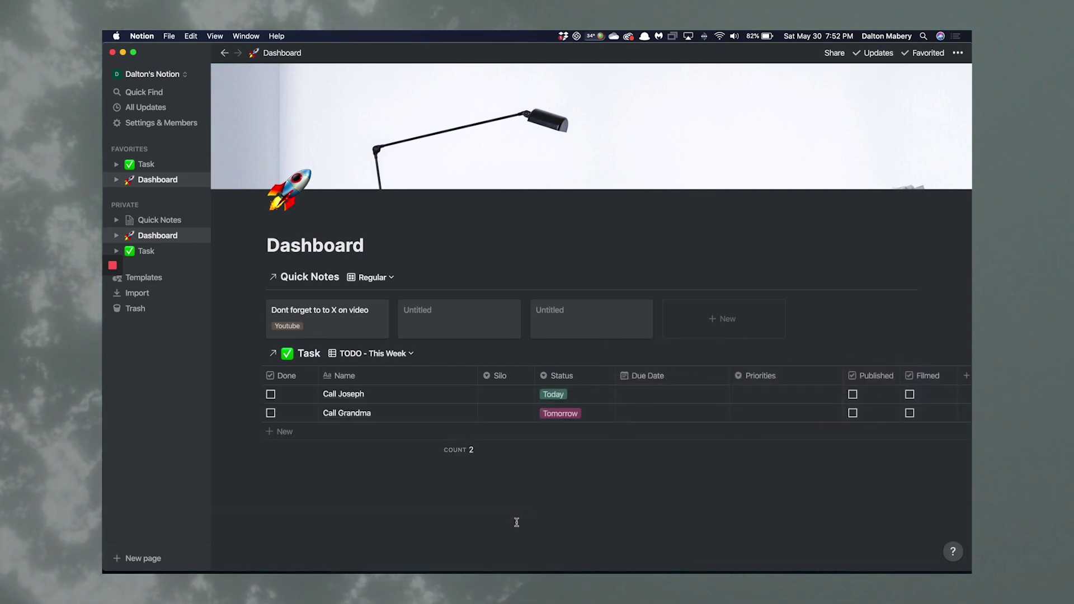
Mark Call Joseph as done on the Dashboard, clear its Done checkbox in the Task database's DONE view, and return to the Dashboard
{"action": "left_click", "coordinate": [271, 395]}
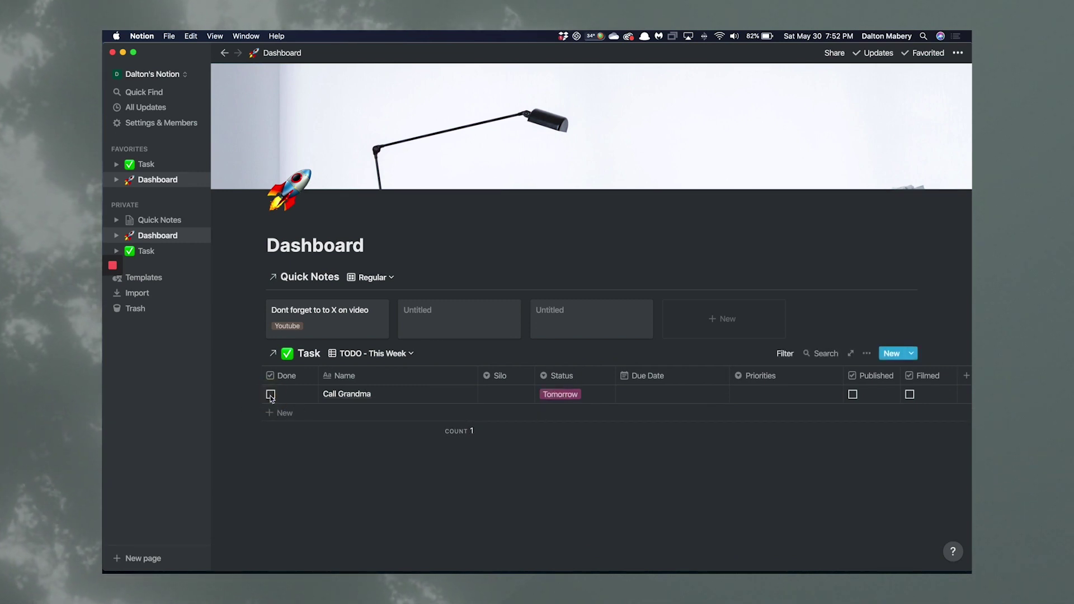
{"action": "left_click", "coordinate": [145, 164]}
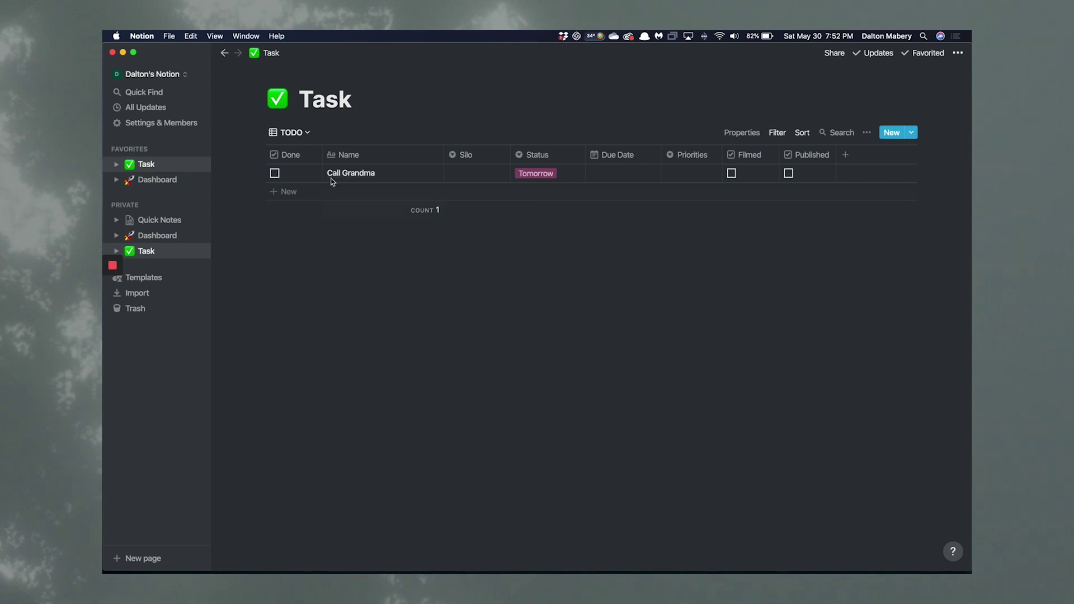
{"action": "left_click", "coordinate": [308, 134]}
{"action": "left_click", "coordinate": [240, 206]}
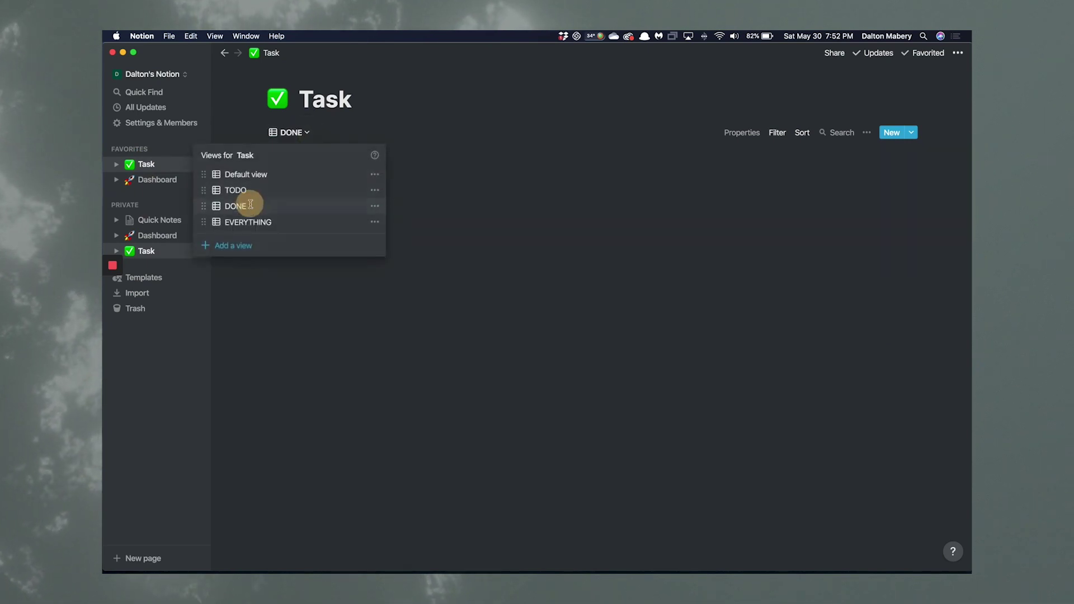
{"action": "left_click", "coordinate": [274, 173]}
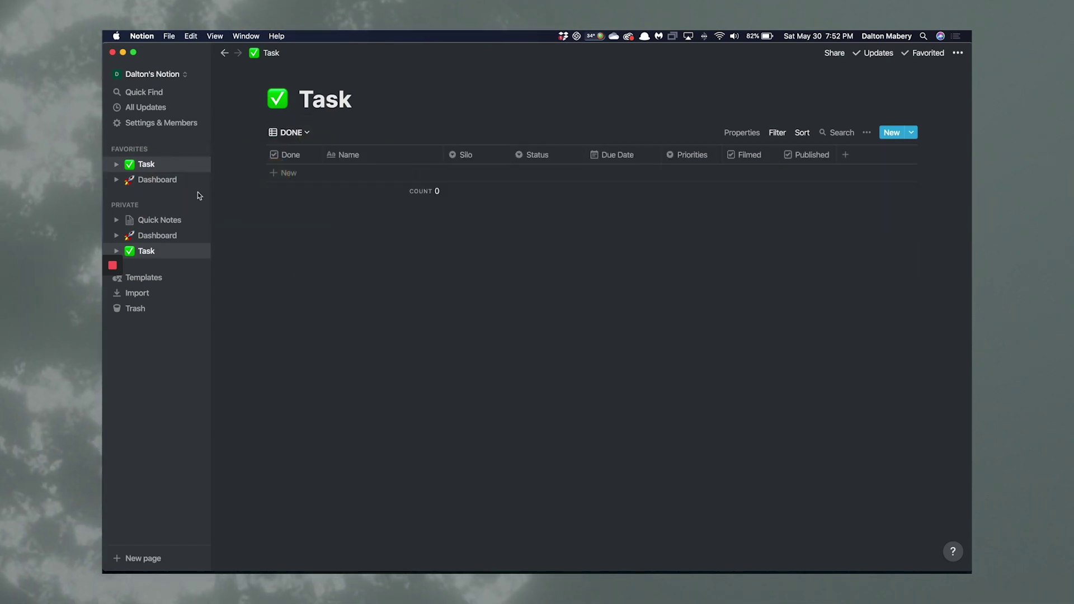
{"action": "left_click", "coordinate": [164, 179]}
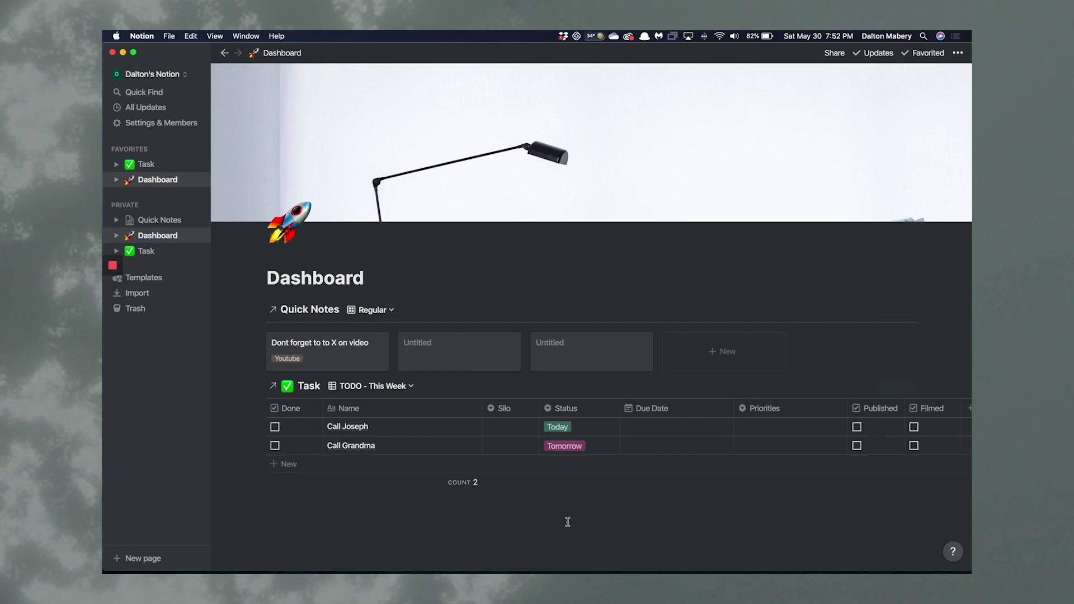
{"action": "scroll", "coordinate": [625, 510], "scroll_direction": "down", "scroll_amount": 1}
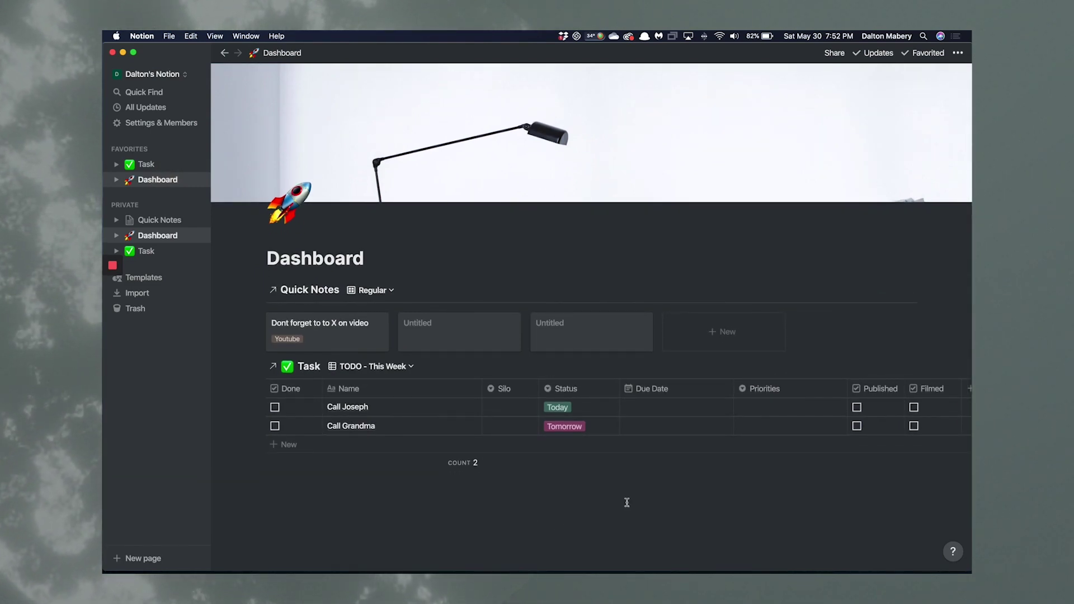
{"action": "scroll", "coordinate": [627, 502], "scroll_direction": "down", "scroll_amount": 3}
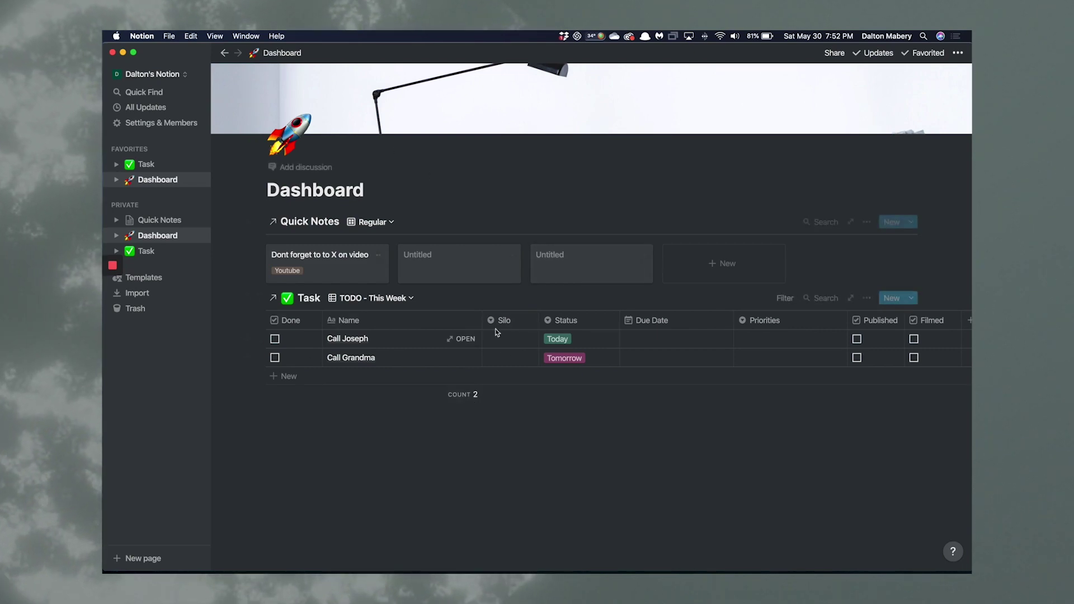
{"action": "scroll", "coordinate": [383, 442], "scroll_direction": "up", "scroll_amount": 2}
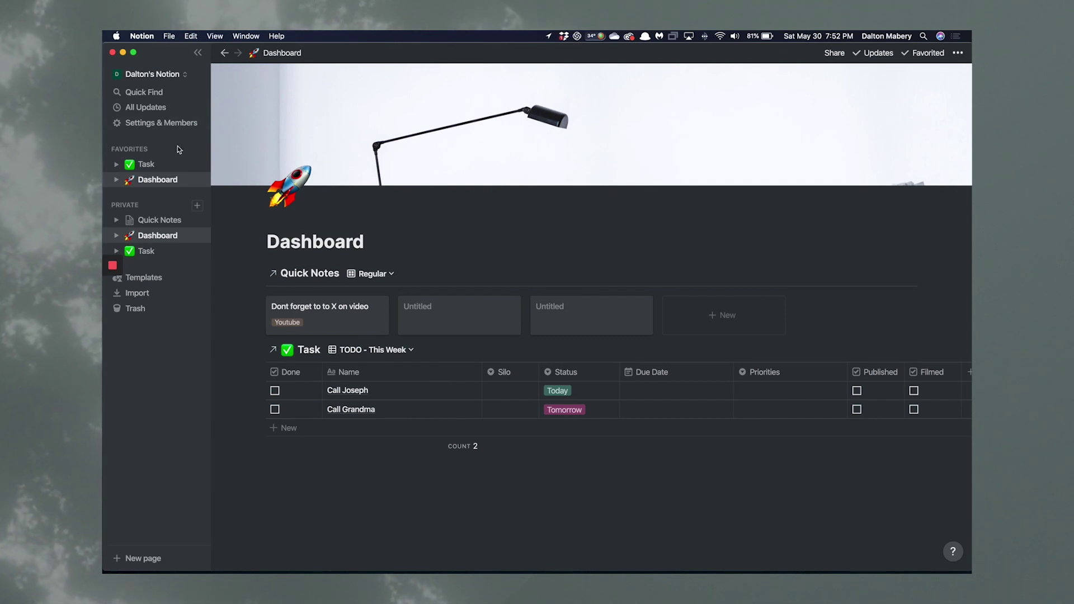
Create a private page titled Youtube with an icon and add a cover image to it
{"action": "left_click", "coordinate": [196, 203]}
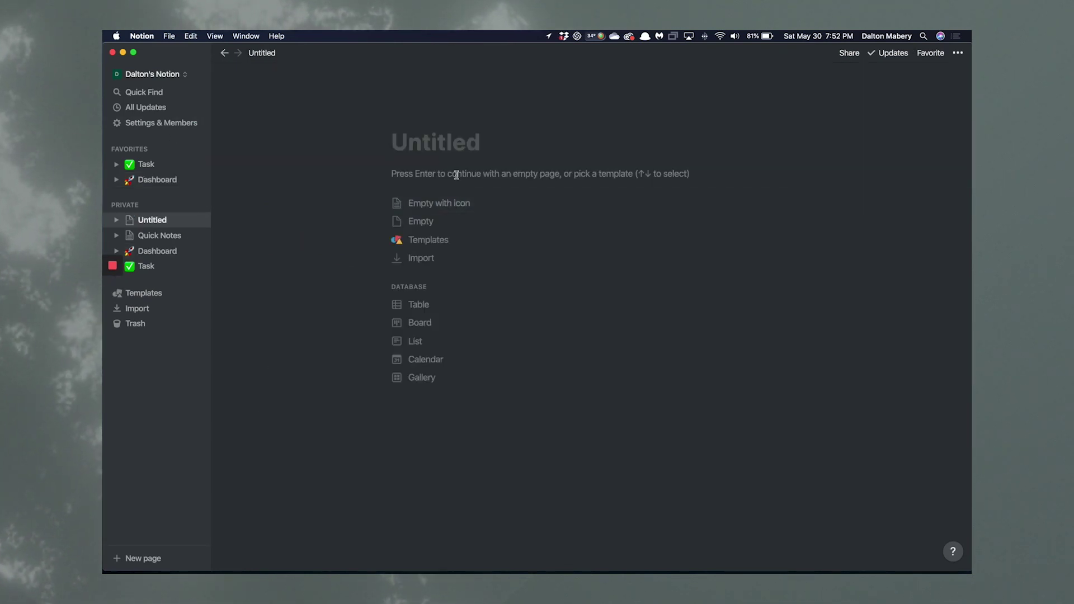
{"action": "type", "text": "Youtube"}
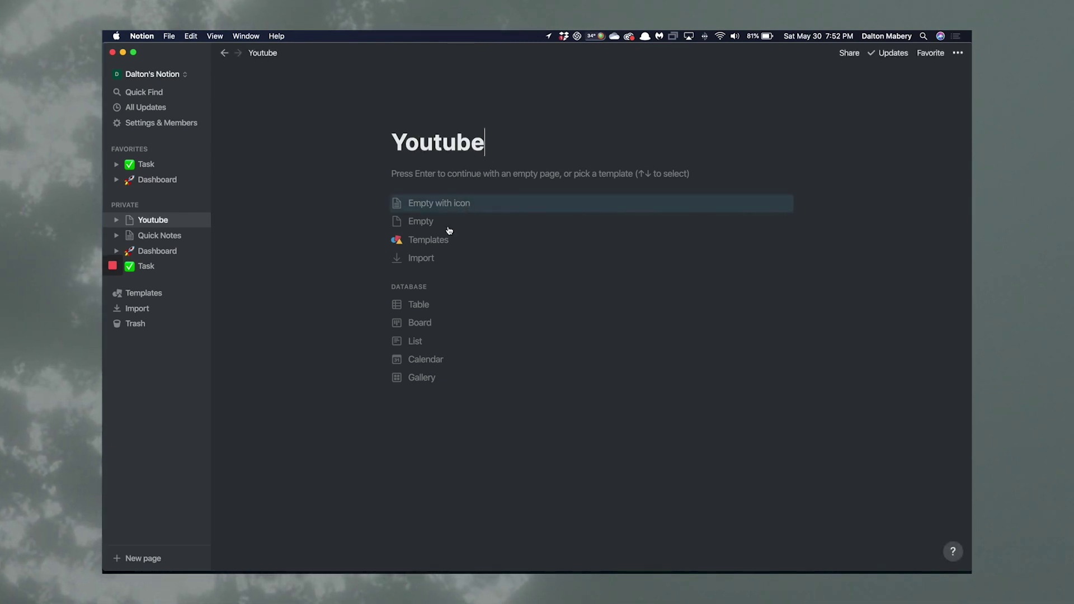
{"action": "left_click", "coordinate": [448, 203]}
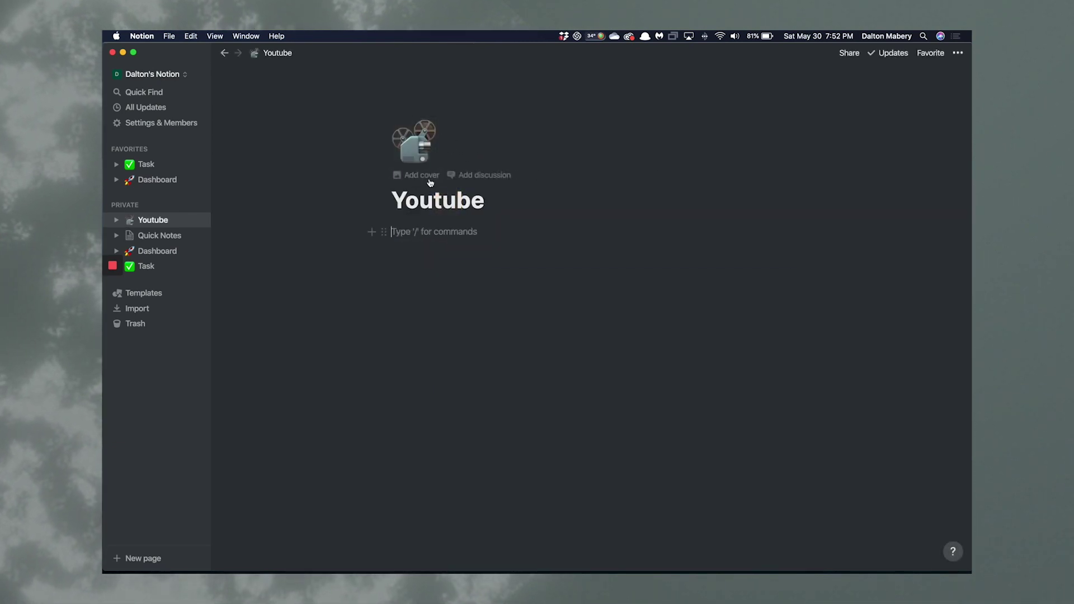
{"action": "left_click", "coordinate": [416, 174]}
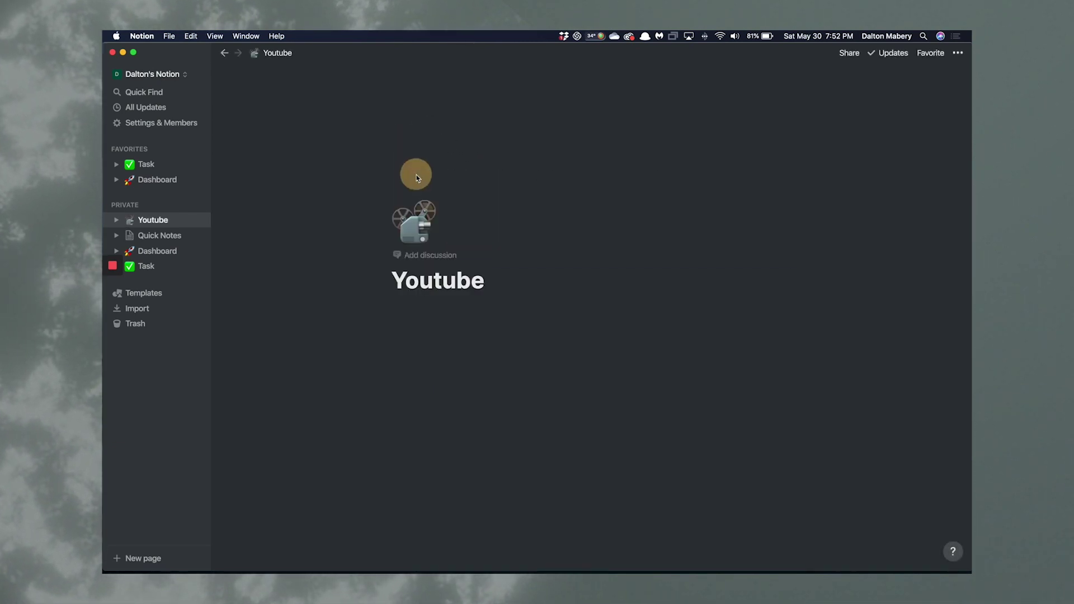
{"action": "left_click", "coordinate": [473, 161]}
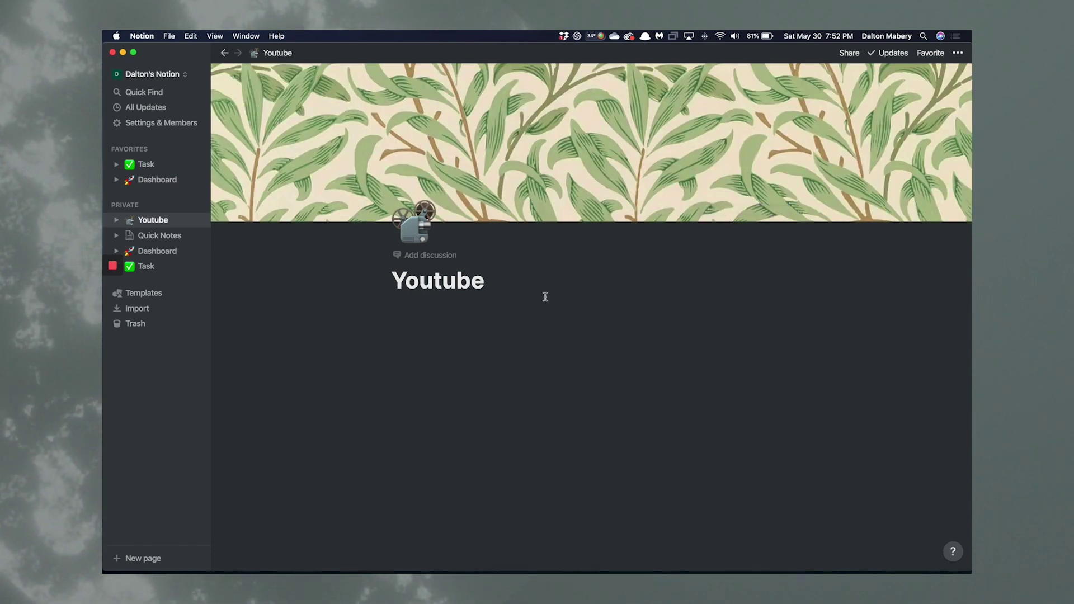
Insert a linked Task database on the Youtube page and move its Silo column directly after Name
{"action": "type", "text": "/link"}
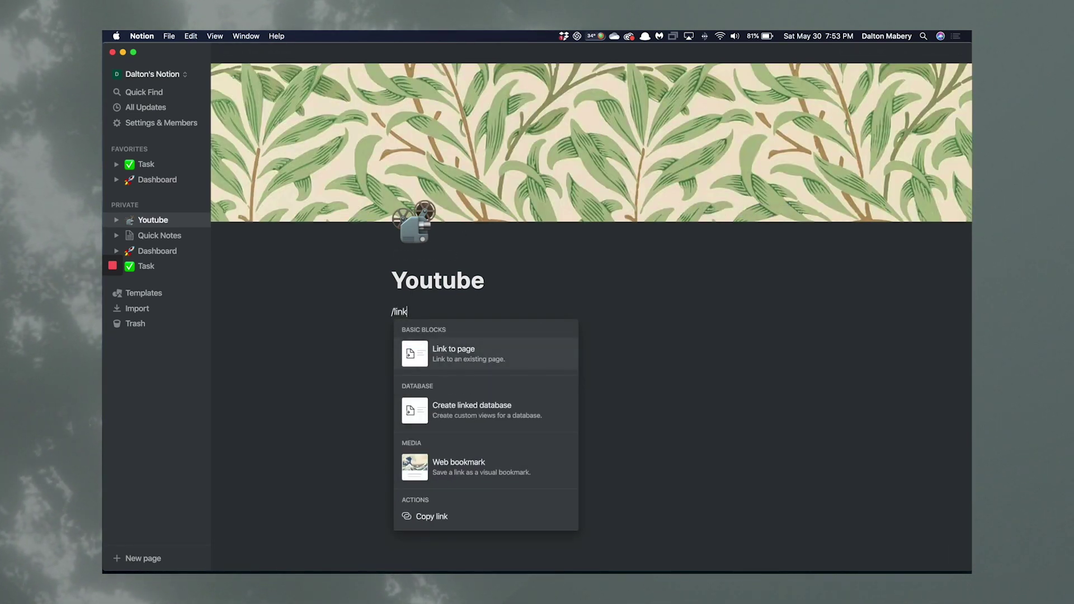
{"action": "left_click", "coordinate": [467, 408]}
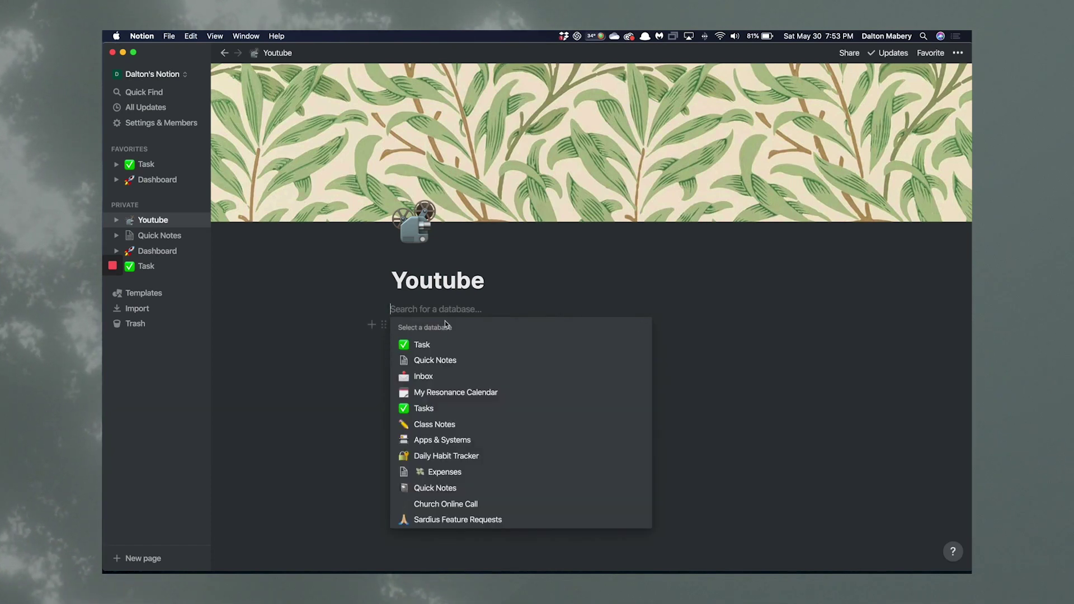
{"action": "left_click", "coordinate": [434, 345]}
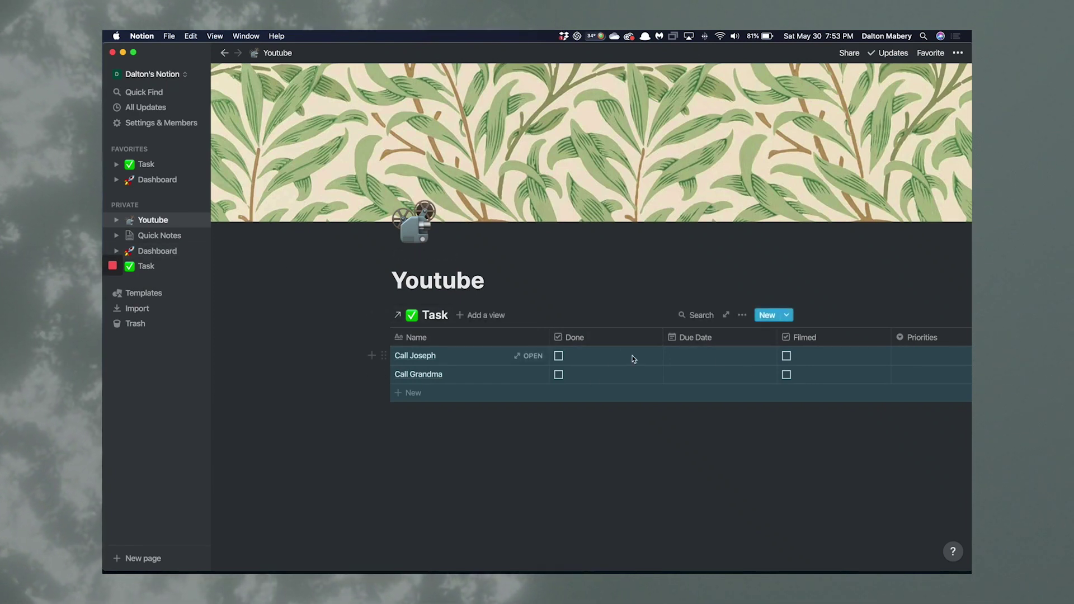
{"action": "scroll", "coordinate": [773, 369], "scroll_direction": "right", "scroll_amount": 5}
{"action": "left_click_drag", "start_coordinate": [857, 341], "coordinate": [364, 342]}
{"action": "scroll", "coordinate": [446, 376], "scroll_direction": "left", "scroll_amount": 5}
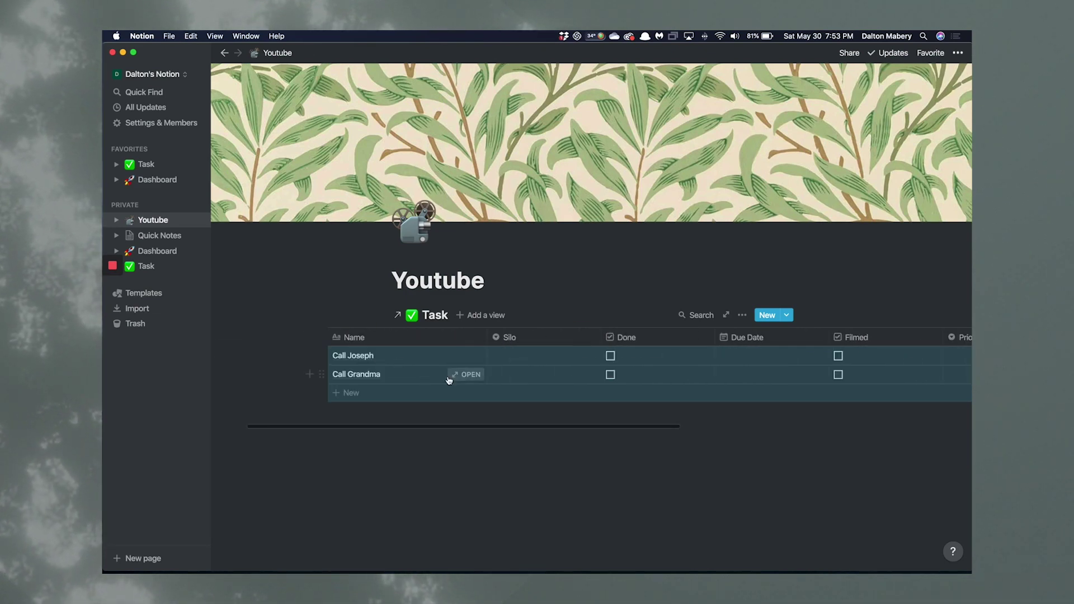
Set the Silo of the Call Joseph task to Youtube
{"action": "left_click", "coordinate": [530, 356]}
{"action": "type", "text": "Y"}
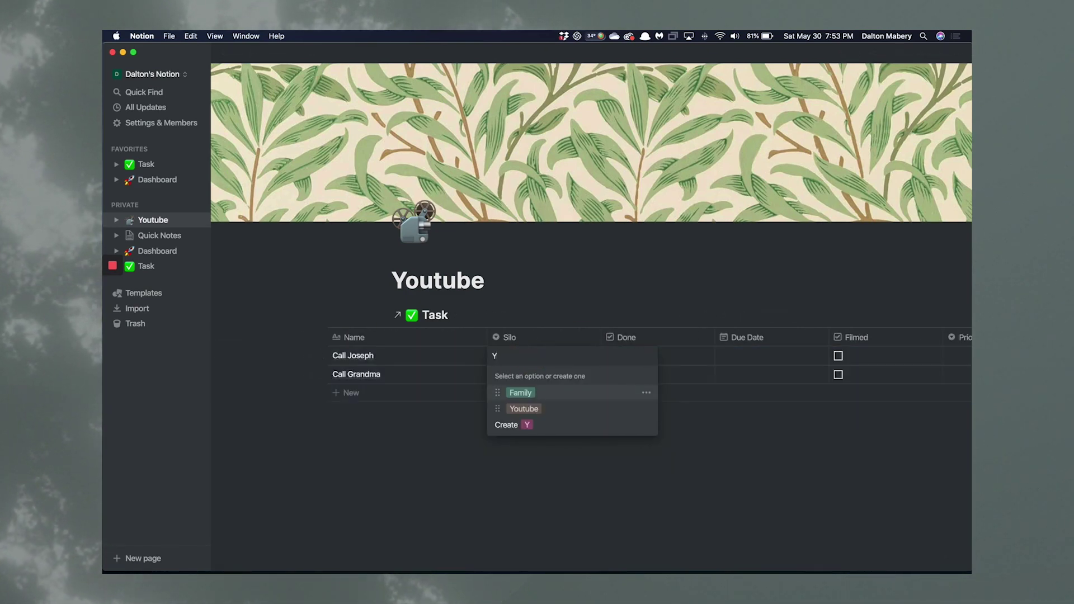
{"action": "key", "text": "Return"}
{"action": "left_click", "coordinate": [615, 444]}
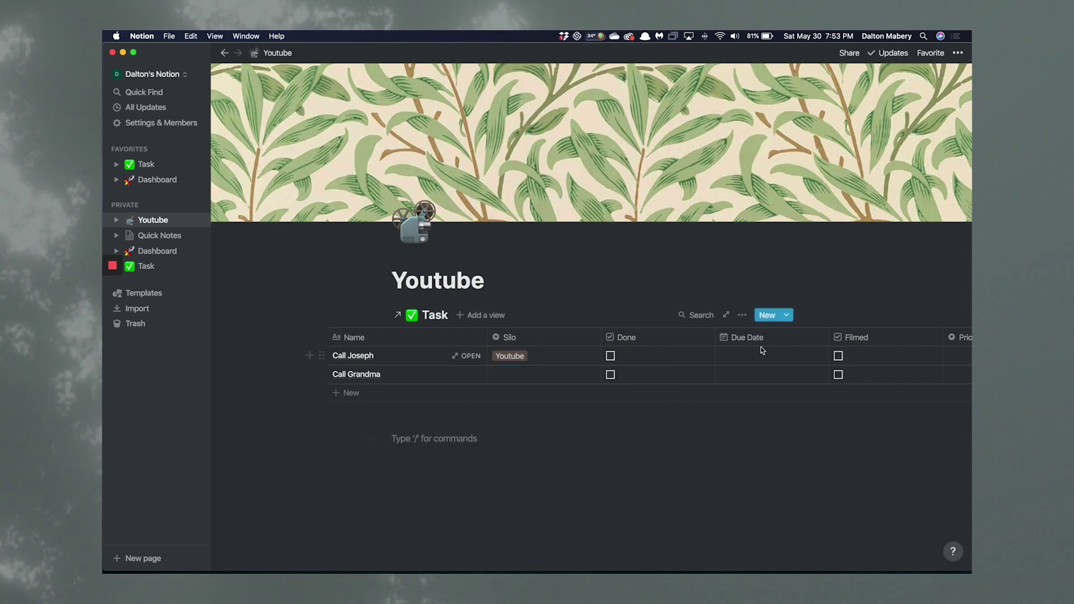
Filter the linked Task table on the Youtube page to show only tasks where Silo is Youtube
{"action": "left_click", "coordinate": [743, 316]}
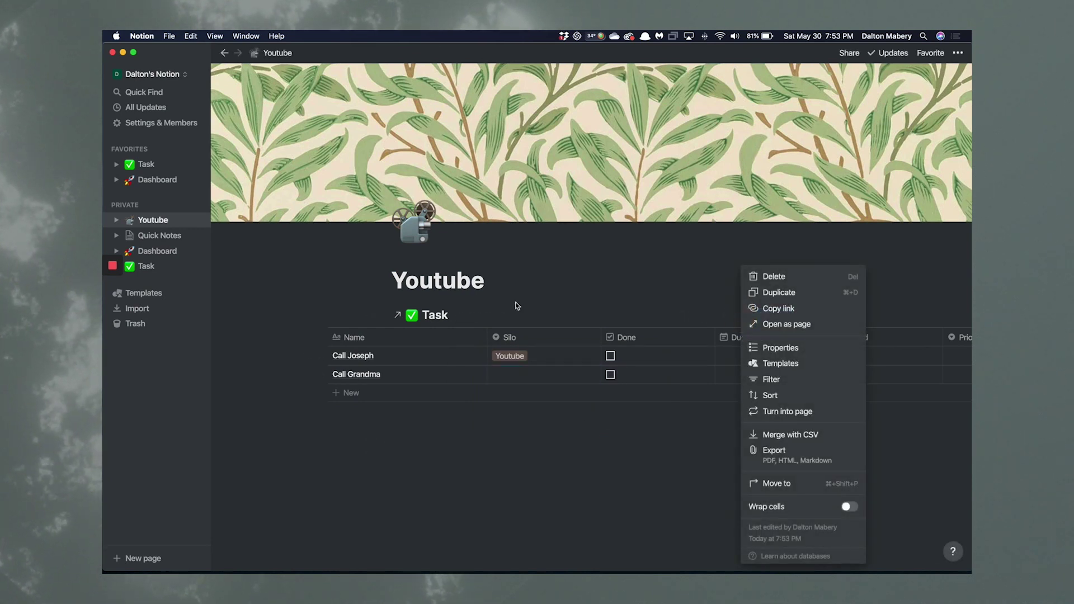
{"action": "left_click", "coordinate": [777, 379]}
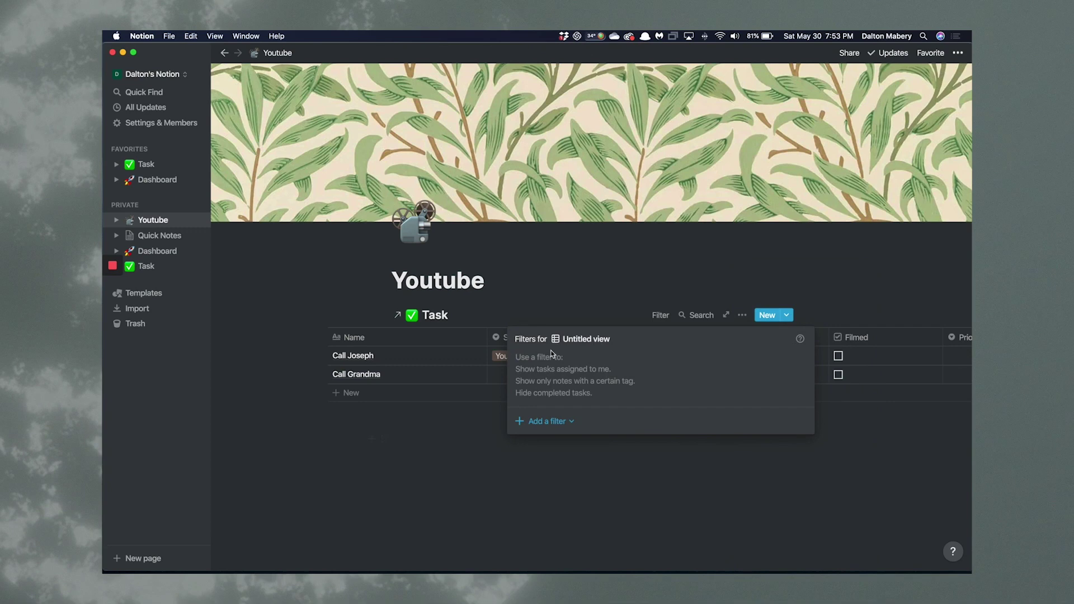
{"action": "left_click", "coordinate": [548, 421]}
{"action": "left_click", "coordinate": [556, 441]}
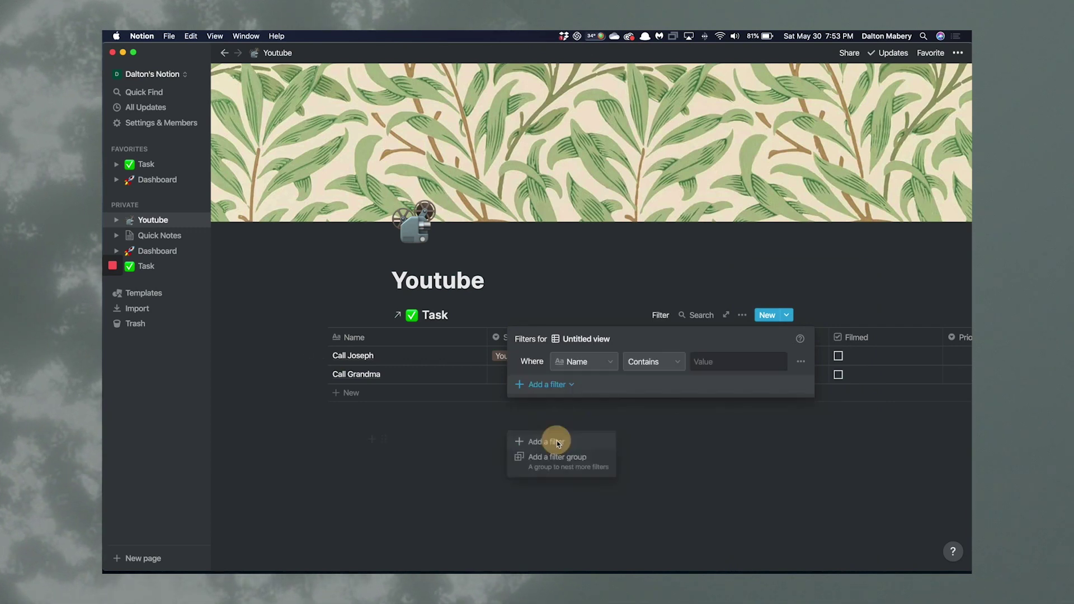
{"action": "left_click", "coordinate": [582, 361]}
{"action": "left_click", "coordinate": [557, 506]}
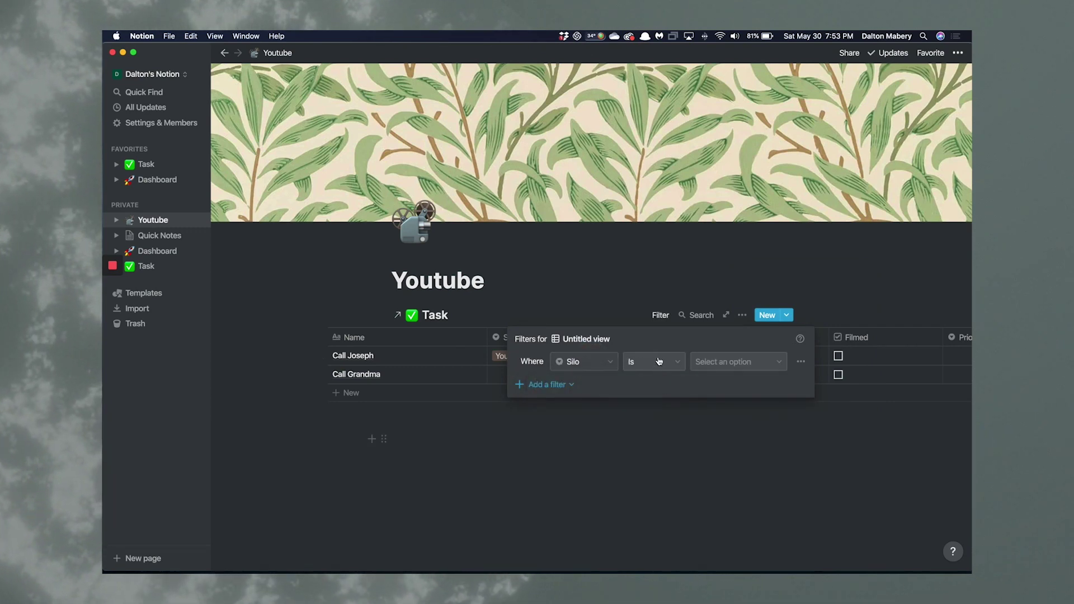
{"action": "left_click", "coordinate": [728, 361]}
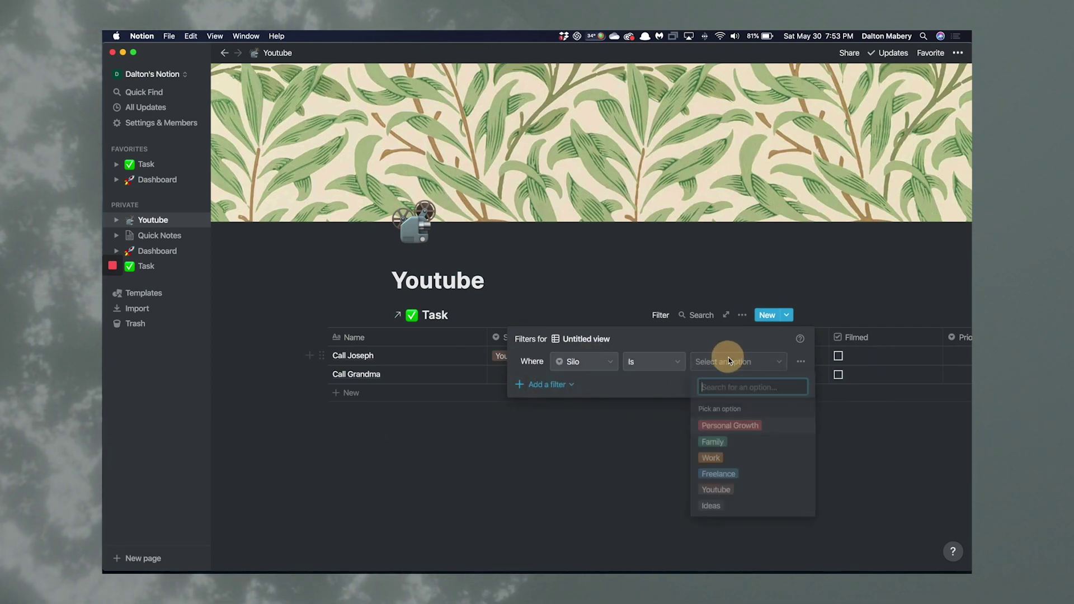
{"action": "left_click", "coordinate": [716, 489]}
{"action": "left_click", "coordinate": [547, 487]}
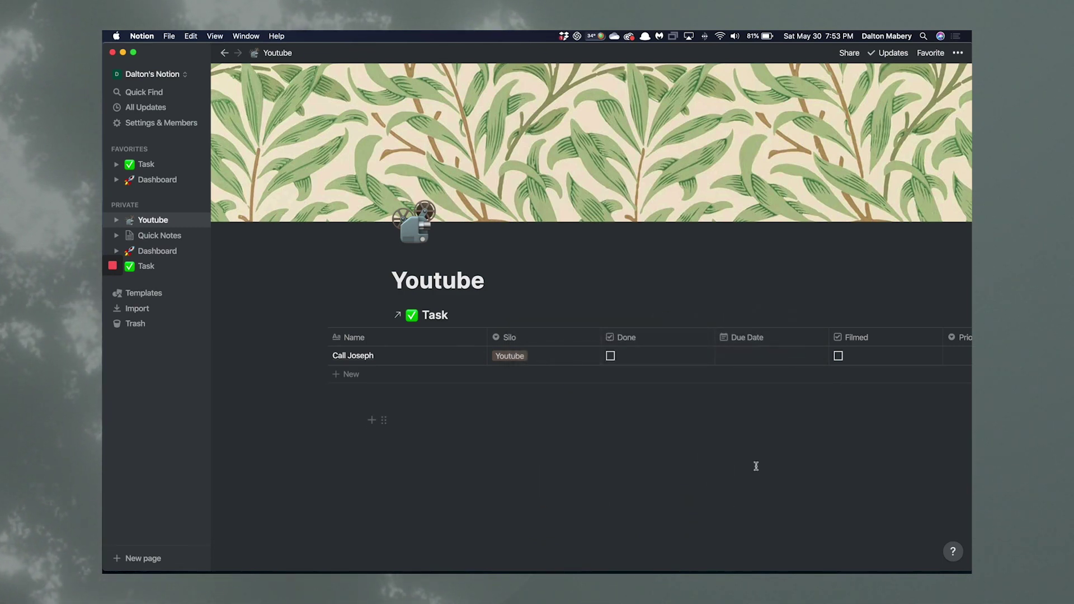
Turn on full width for the Youtube page
{"action": "left_click", "coordinate": [960, 54]}
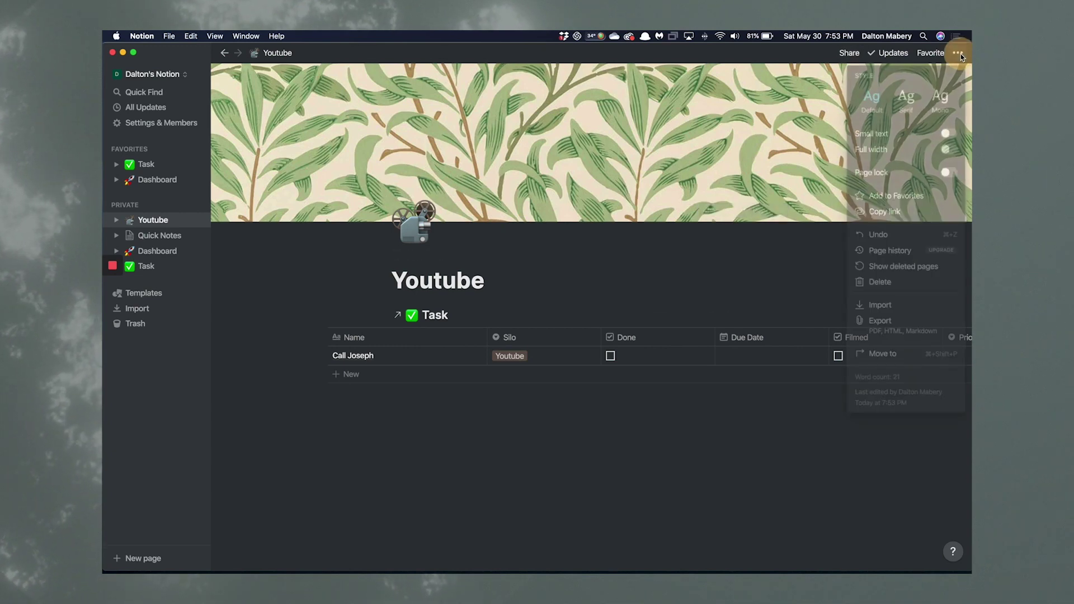
{"action": "left_click", "coordinate": [945, 149]}
{"action": "left_click", "coordinate": [727, 482]}
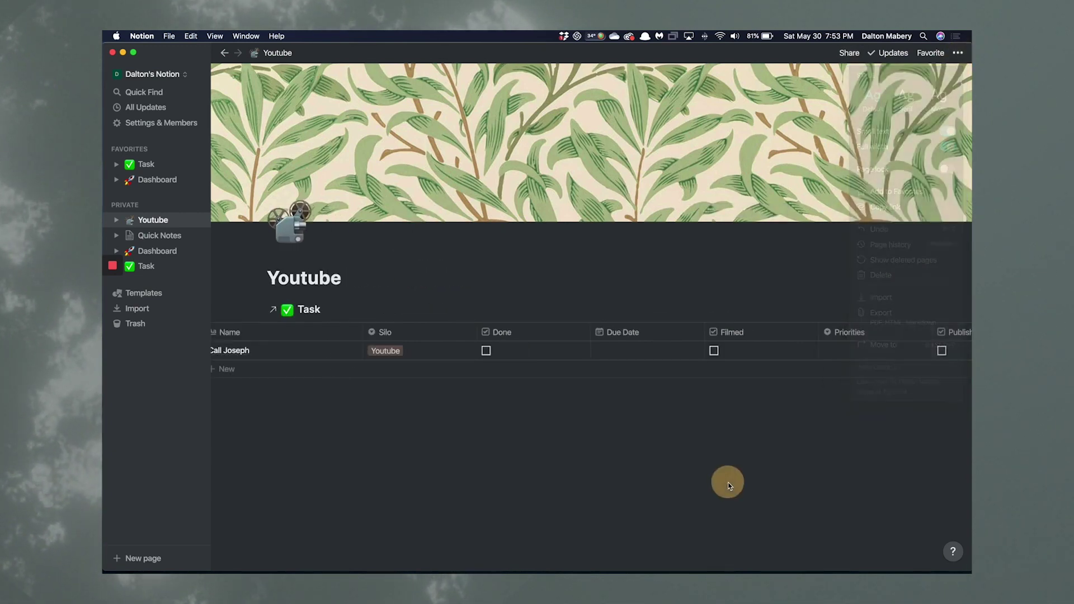
{"action": "scroll", "coordinate": [422, 378], "scroll_direction": "left", "scroll_amount": 2}
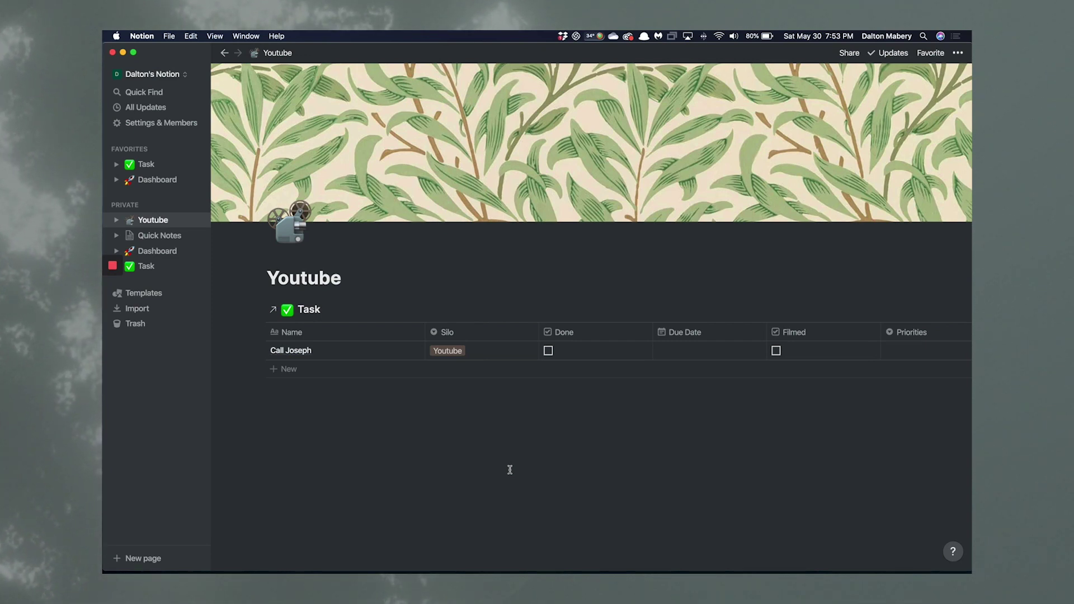
Insert a linked Quick Notes database on the Youtube page, narrow its Name column and place it above the Task table
{"action": "left_click", "coordinate": [341, 432]}
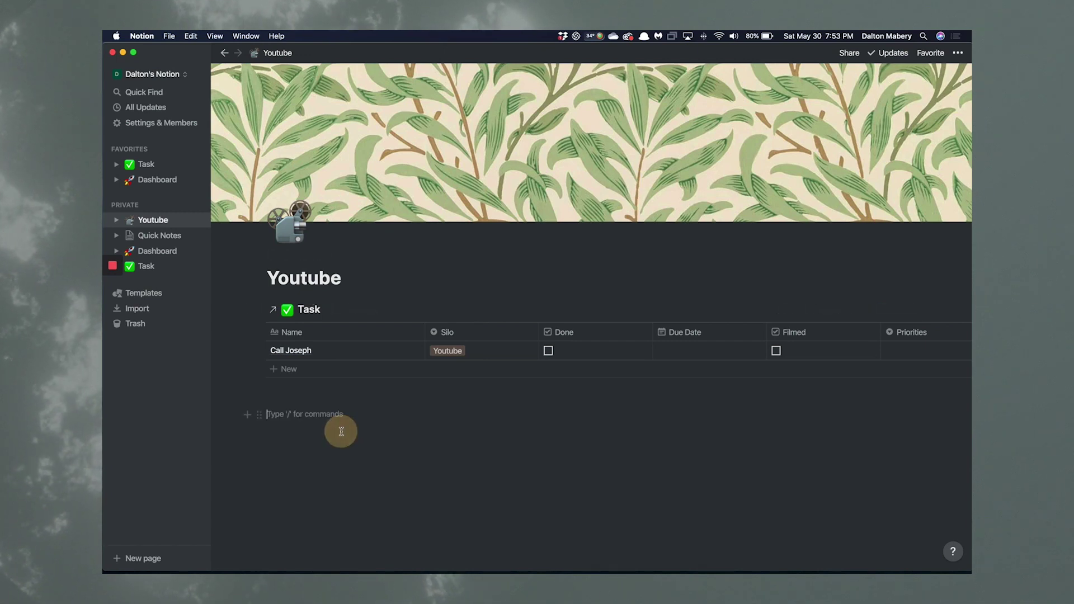
{"action": "type", "text": "/li"}
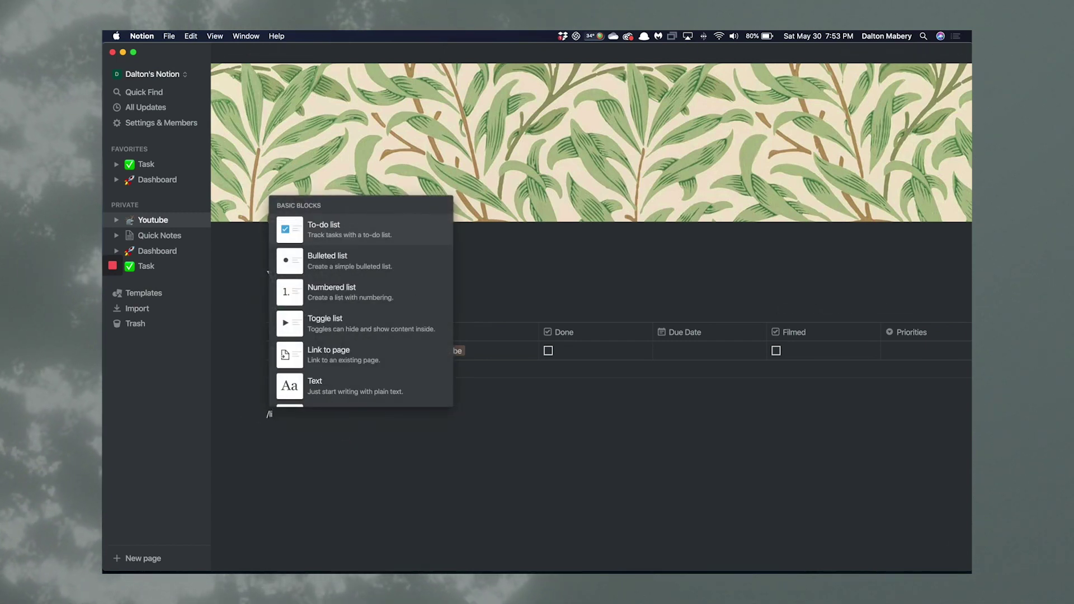
{"action": "type", "text": "nk"}
{"action": "key", "text": "Down"}
{"action": "key", "text": "Return"}
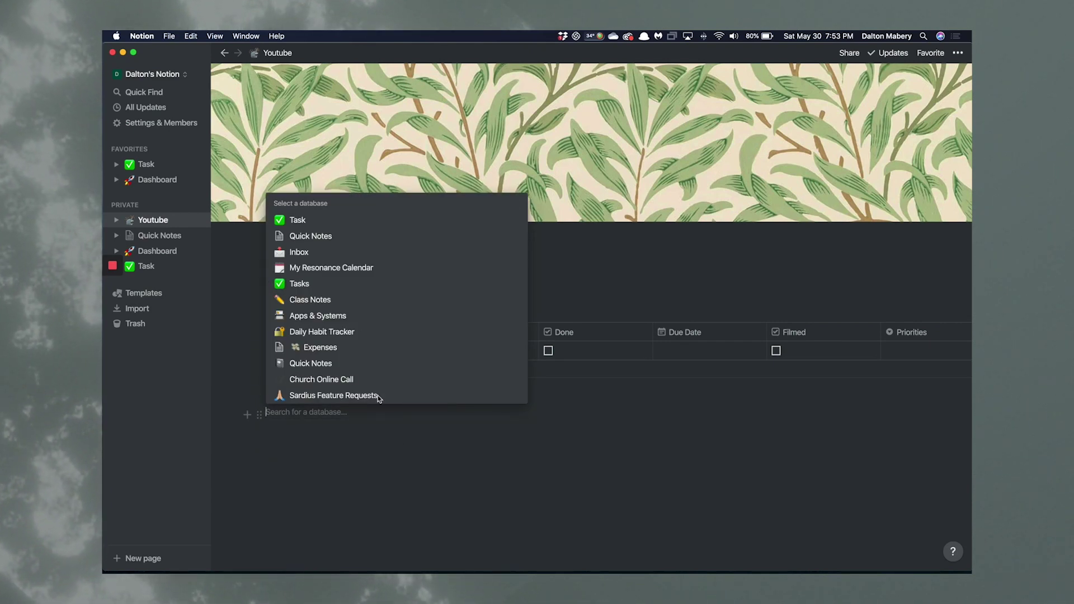
{"action": "left_click", "coordinate": [313, 236]}
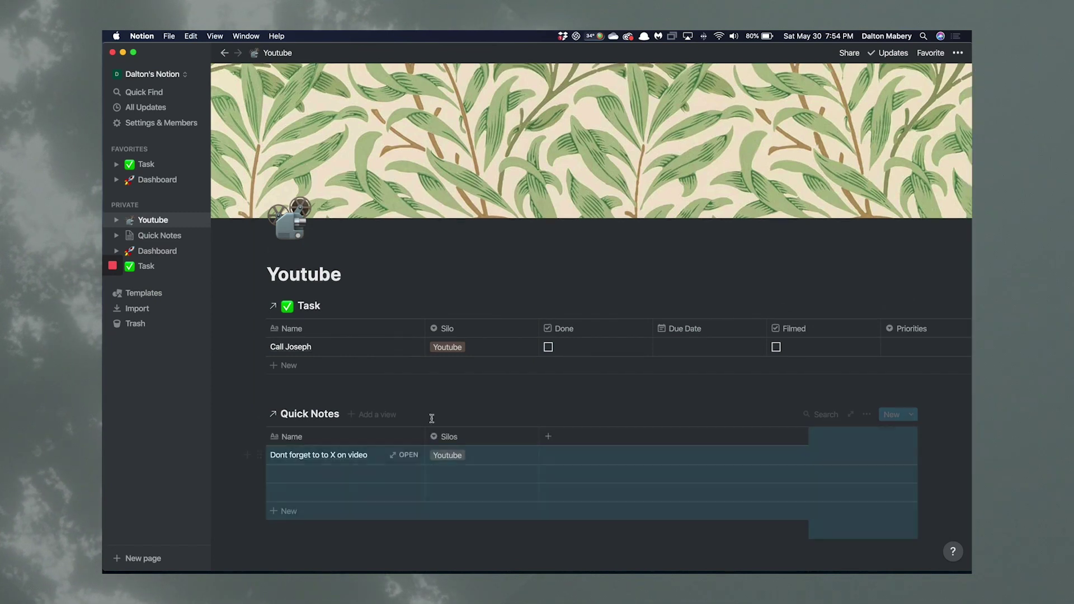
{"action": "left_click_drag", "start_coordinate": [421, 440], "coordinate": [384, 441]}
{"action": "left_click_drag", "start_coordinate": [259, 414], "coordinate": [258, 294]}
Add a gallery view named Regular to the linked Quick Notes database
{"action": "left_click", "coordinate": [369, 306]}
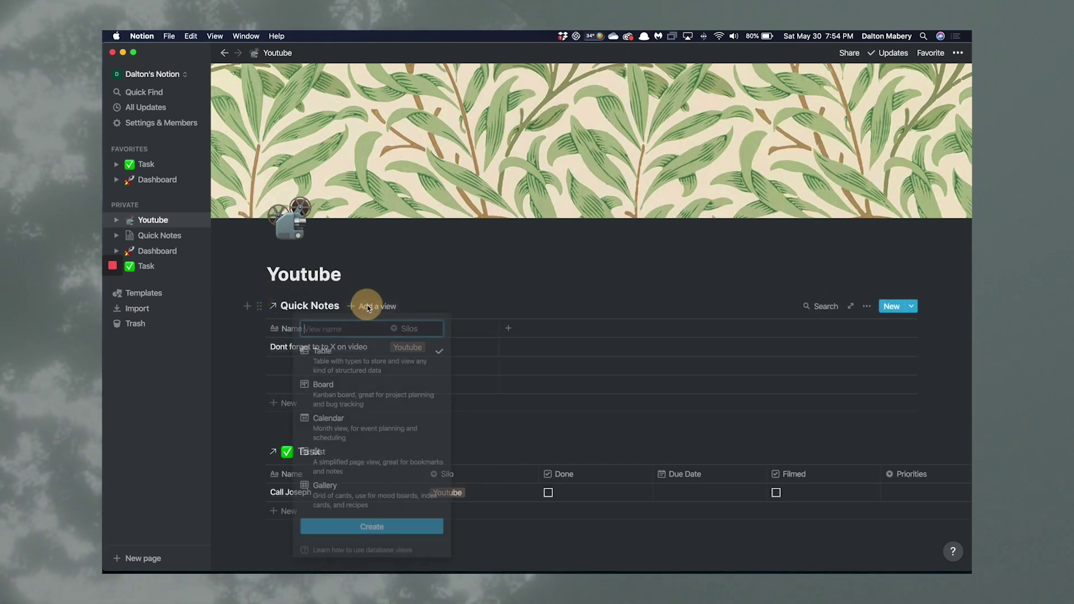
{"action": "type", "text": "Regul"}
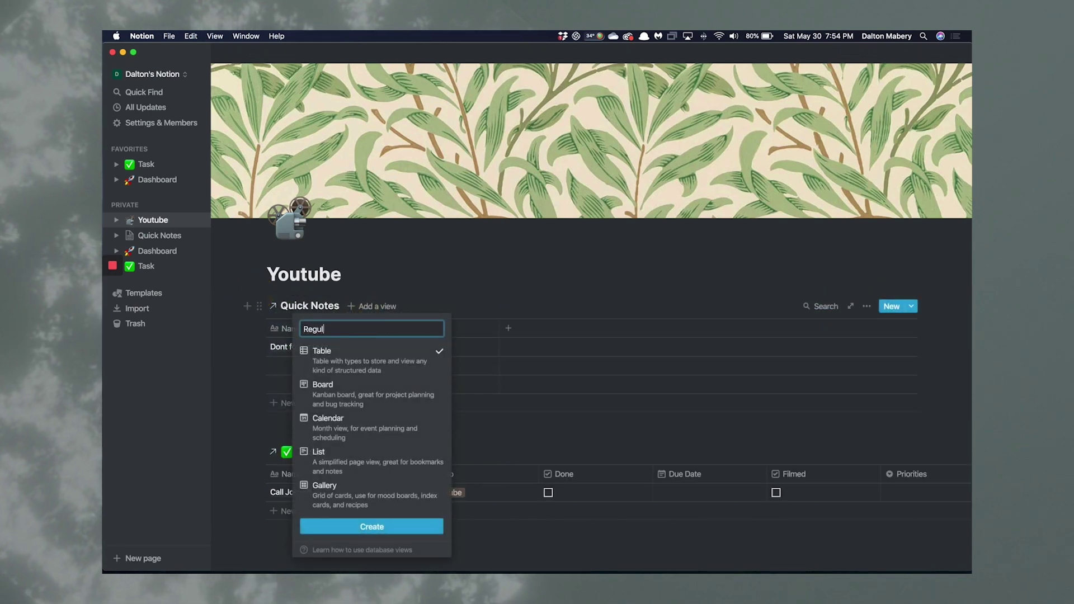
{"action": "type", "text": "ar"}
{"action": "mouse_move", "coordinate": [370, 472]}
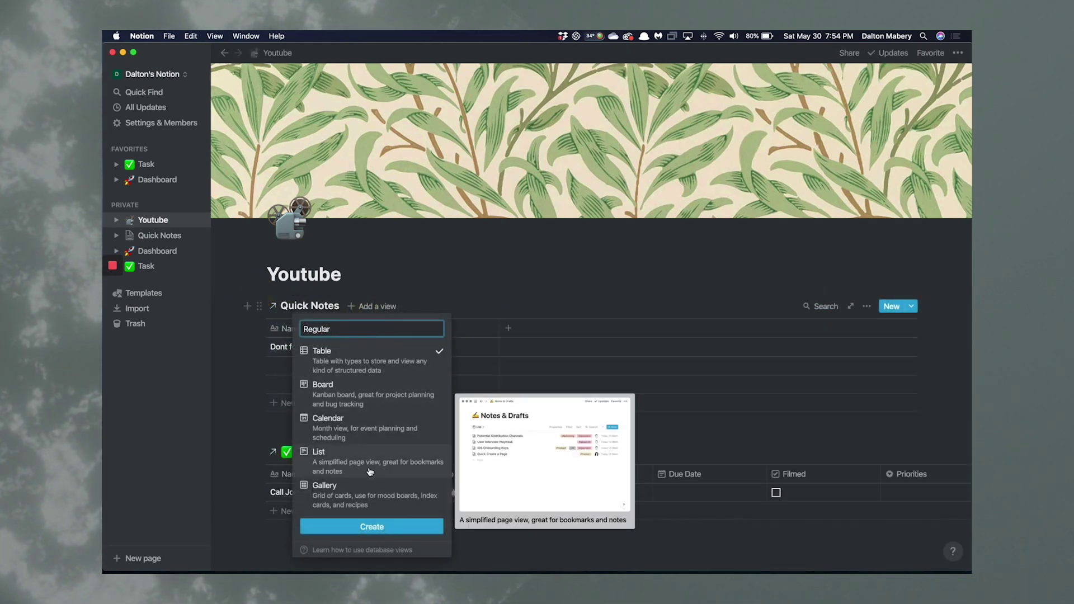
{"action": "left_click", "coordinate": [369, 491]}
{"action": "left_click", "coordinate": [375, 526]}
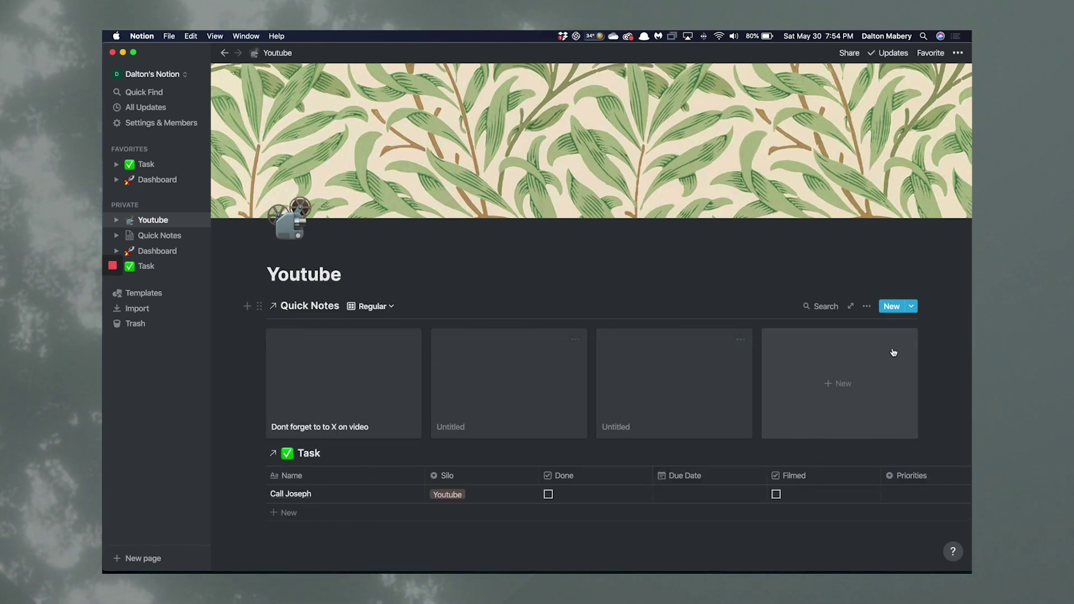
Remove the card preview from the Regular gallery, make its cards small and show the Silos property
{"action": "left_click", "coordinate": [866, 306]}
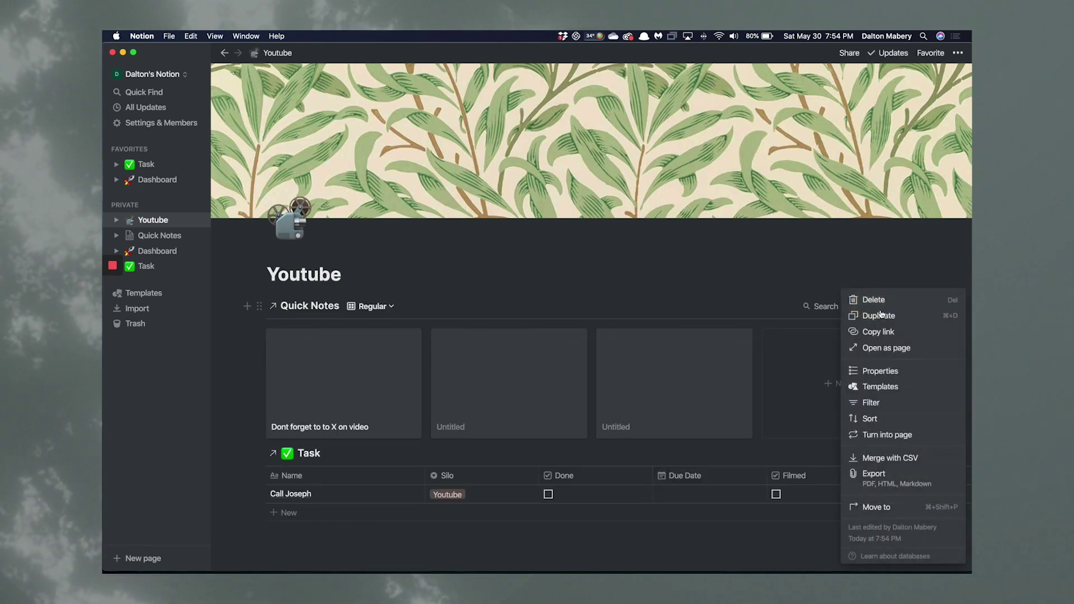
{"action": "left_click", "coordinate": [886, 372]}
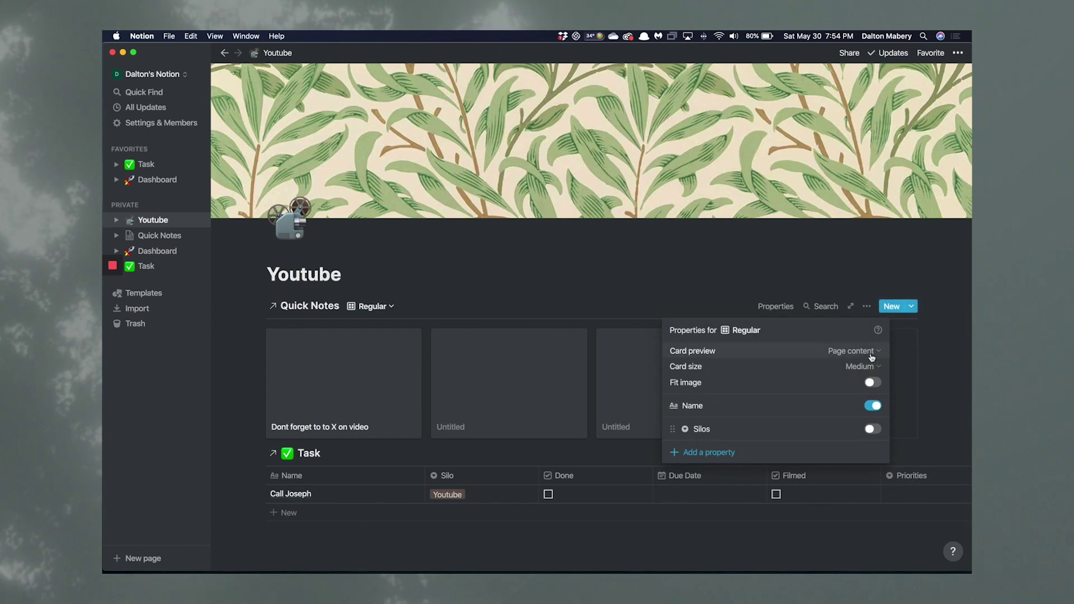
{"action": "left_click", "coordinate": [870, 353]}
{"action": "left_click", "coordinate": [828, 369]}
{"action": "left_click", "coordinate": [828, 385]}
{"action": "left_click", "coordinate": [870, 390]}
{"action": "left_click", "coordinate": [754, 549]}
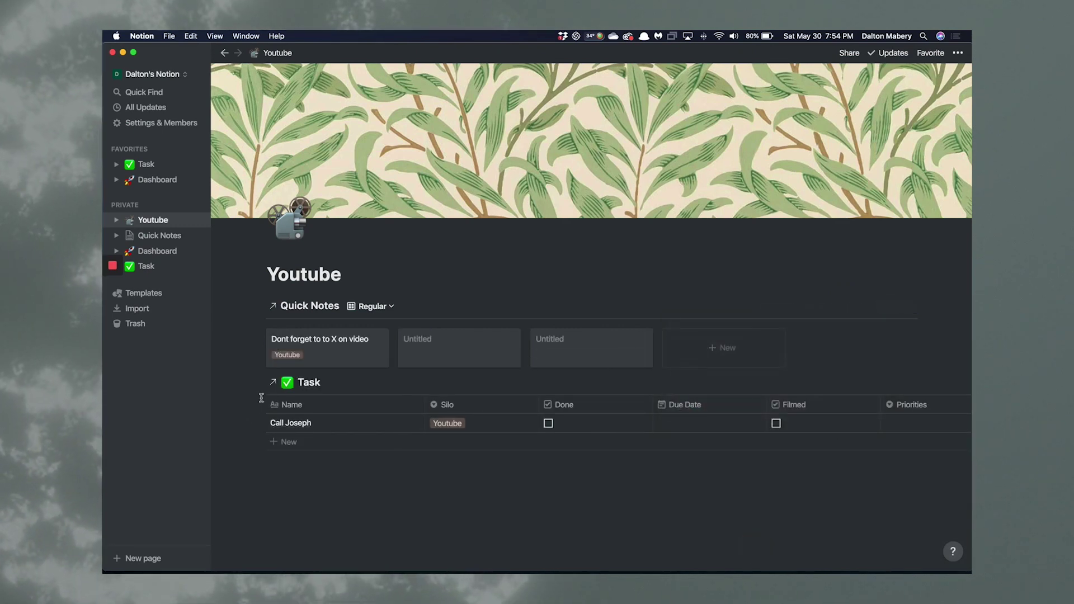
Filter the Quick Notes gallery on the Youtube page to show only notes where Silos is Youtube
{"action": "left_click", "coordinate": [866, 306]}
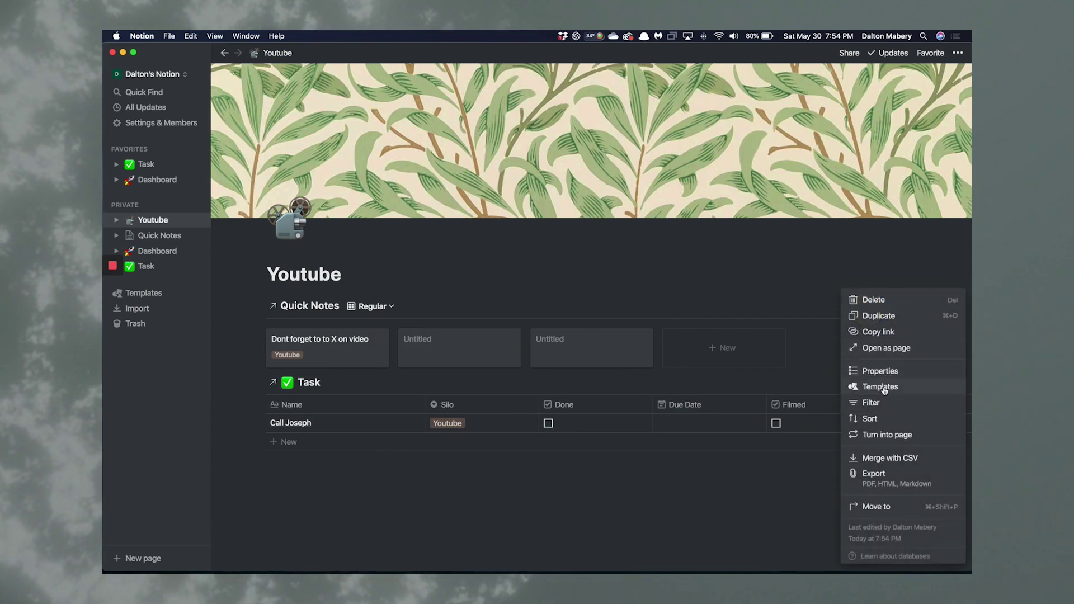
{"action": "left_click", "coordinate": [870, 404]}
{"action": "left_click", "coordinate": [673, 413]}
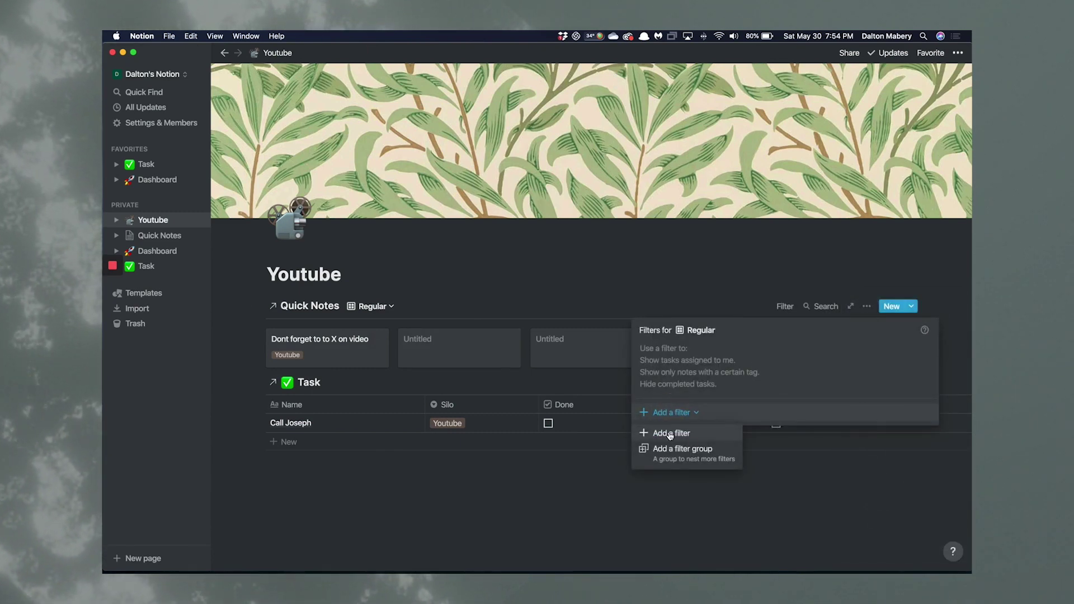
{"action": "left_click", "coordinate": [668, 434]}
{"action": "left_click", "coordinate": [710, 356]}
{"action": "left_click", "coordinate": [694, 412]}
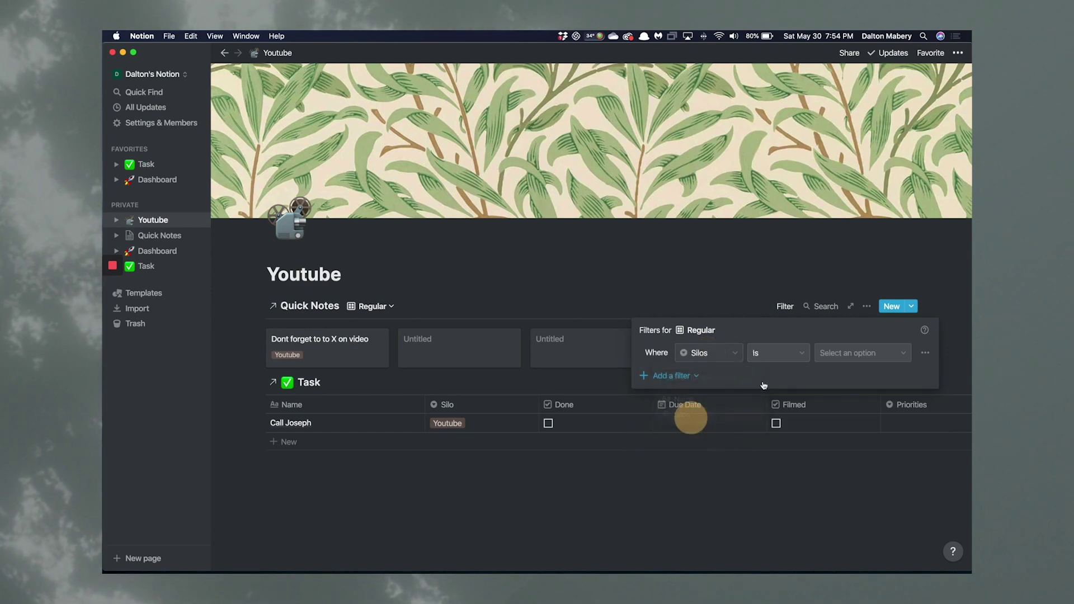
{"action": "left_click", "coordinate": [852, 352]}
{"action": "left_click", "coordinate": [844, 464]}
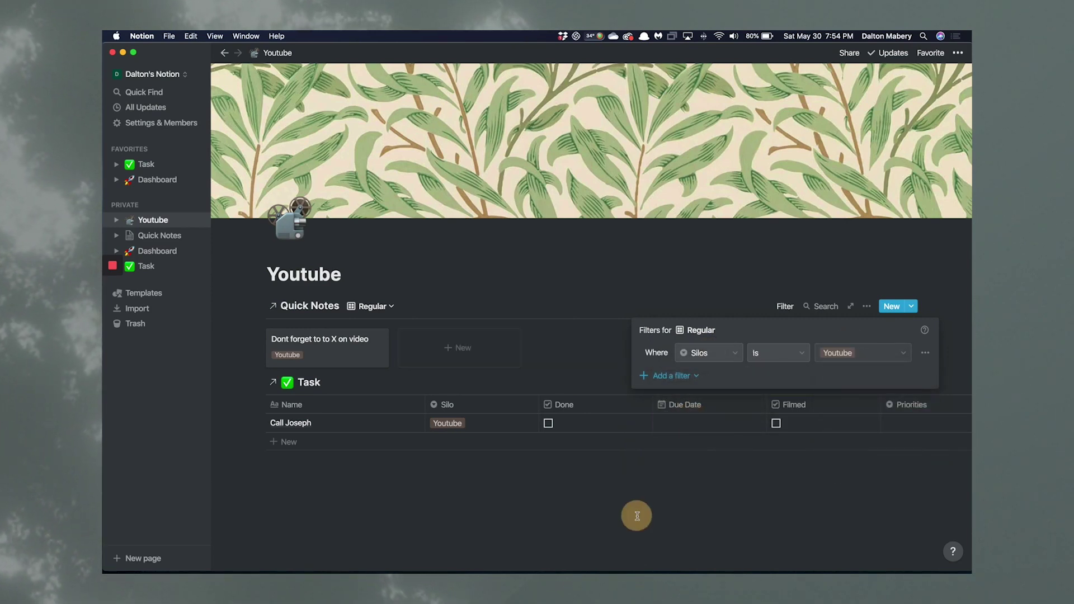
{"action": "left_click", "coordinate": [636, 516]}
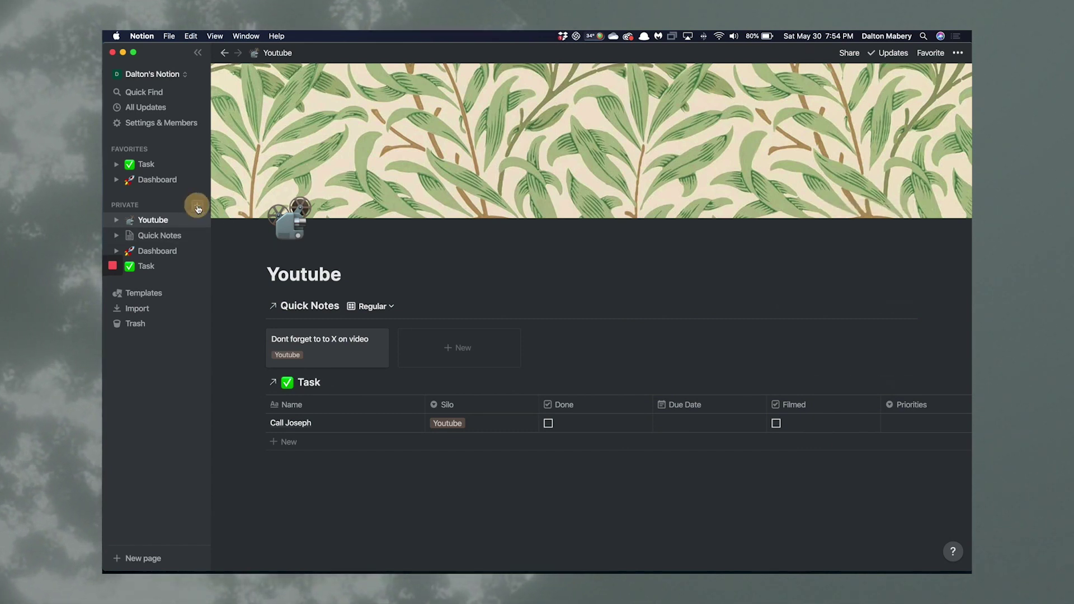
Create a new private page titled Freelance Projects
{"action": "left_click", "coordinate": [197, 206]}
{"action": "type", "text": "Freelanc"}
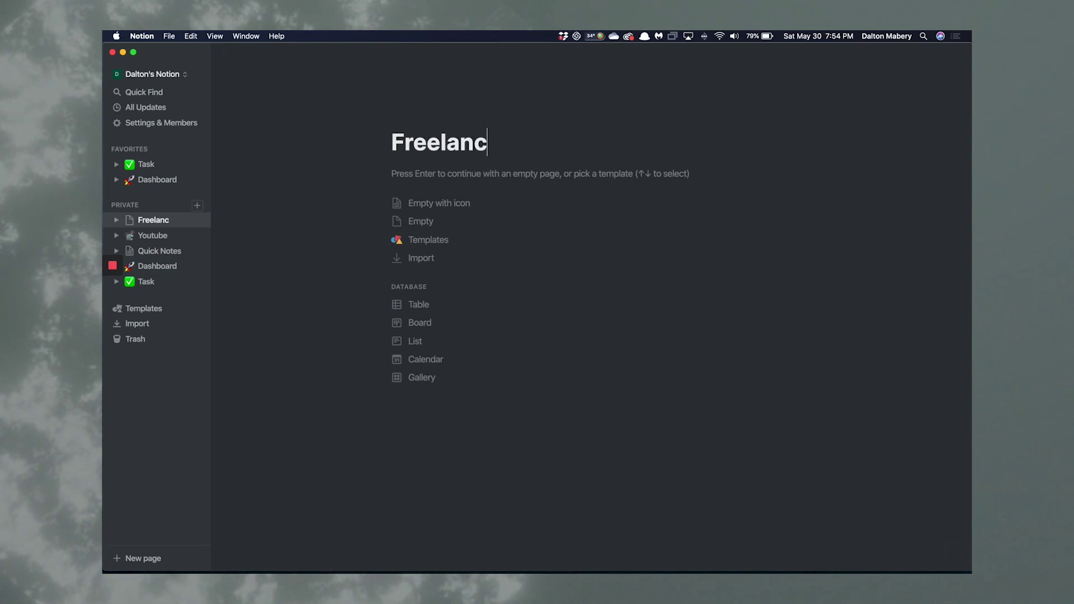
{"action": "type", "text": "e Project"}
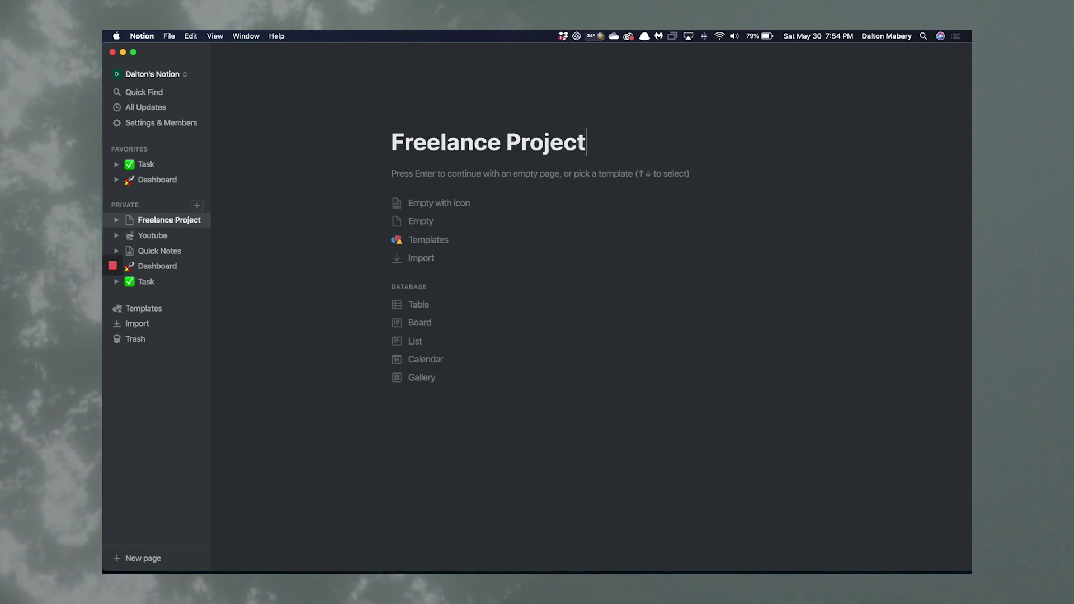
{"action": "type", "text": "s"}
{"action": "key", "text": "Return"}
Insert a linked Task database on the Freelance Projects page
{"action": "type", "text": "/lm"}
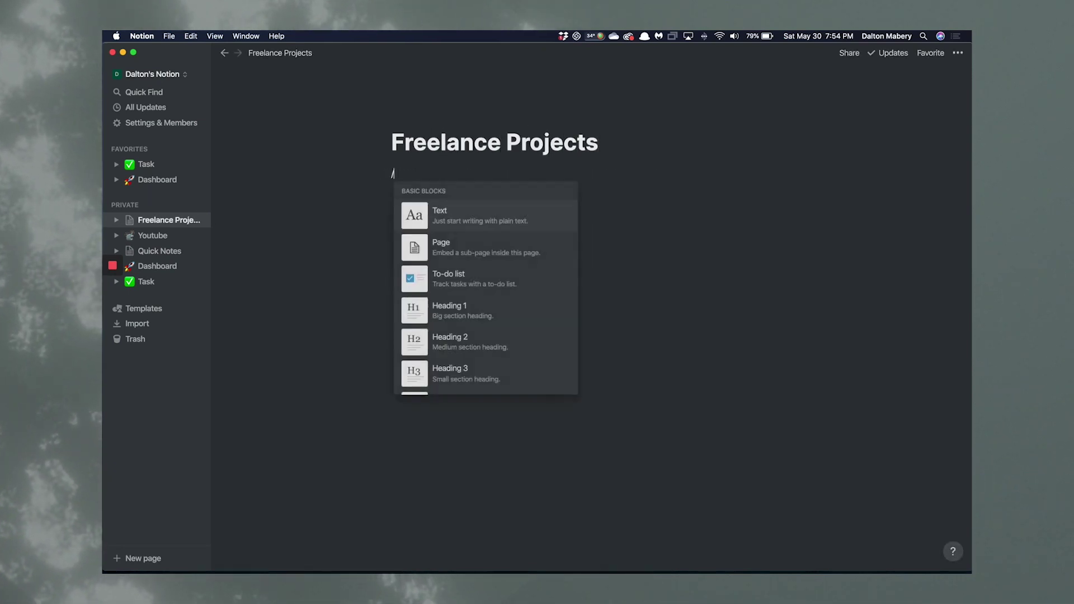
{"action": "key", "text": "BackSpace"}
{"action": "key", "text": "BackSpace"}
{"action": "type", "text": "link"}
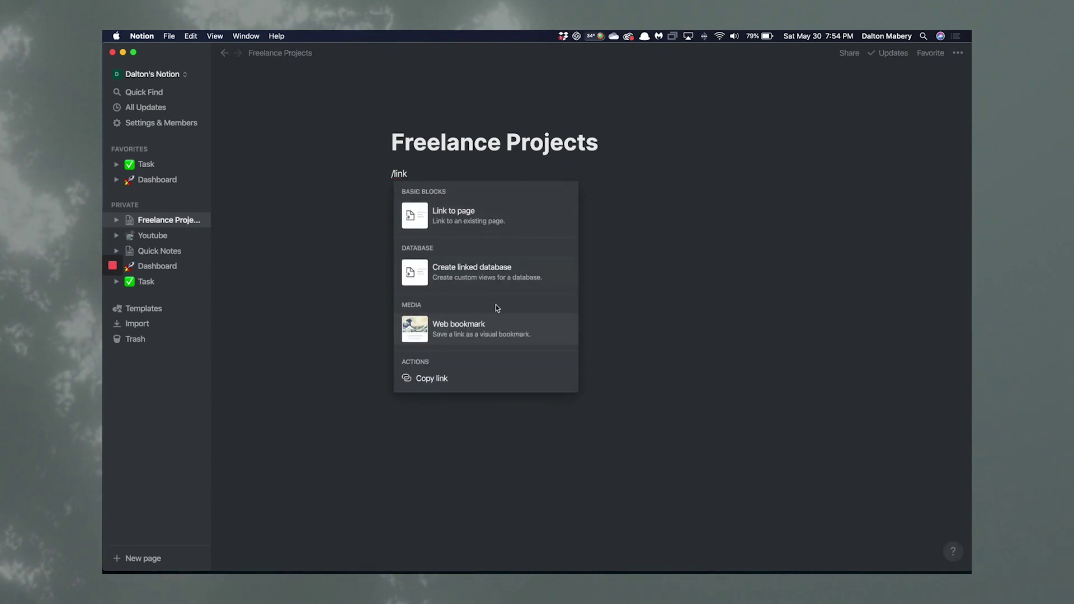
{"action": "left_click", "coordinate": [487, 268]}
{"action": "left_click", "coordinate": [435, 207]}
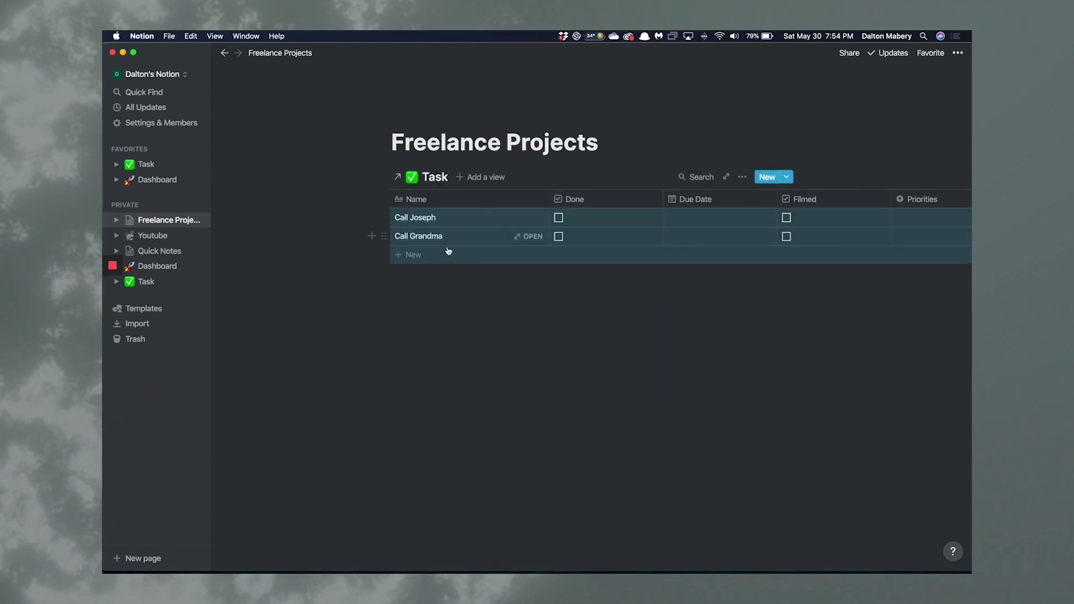
Add a task about messaging a contact back on Fiverr and move a narrowed Done column before Name
{"action": "left_click", "coordinate": [421, 254]}
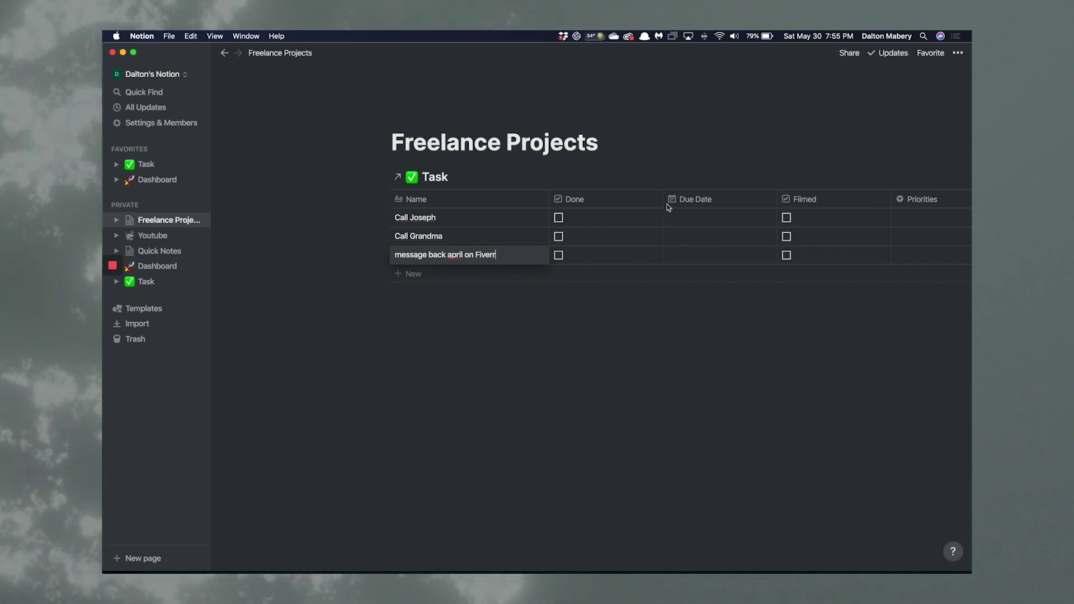
{"action": "left_click_drag", "start_coordinate": [664, 199], "coordinate": [421, 203]}
{"action": "left_click_drag", "start_coordinate": [720, 199], "coordinate": [662, 199]}
Resize the linked Task table's columns and order those after Name as Silo, Status, Due Date, Priorities, Filmed, Published
{"action": "scroll", "coordinate": [728, 202], "scroll_direction": "right", "scroll_amount": 2}
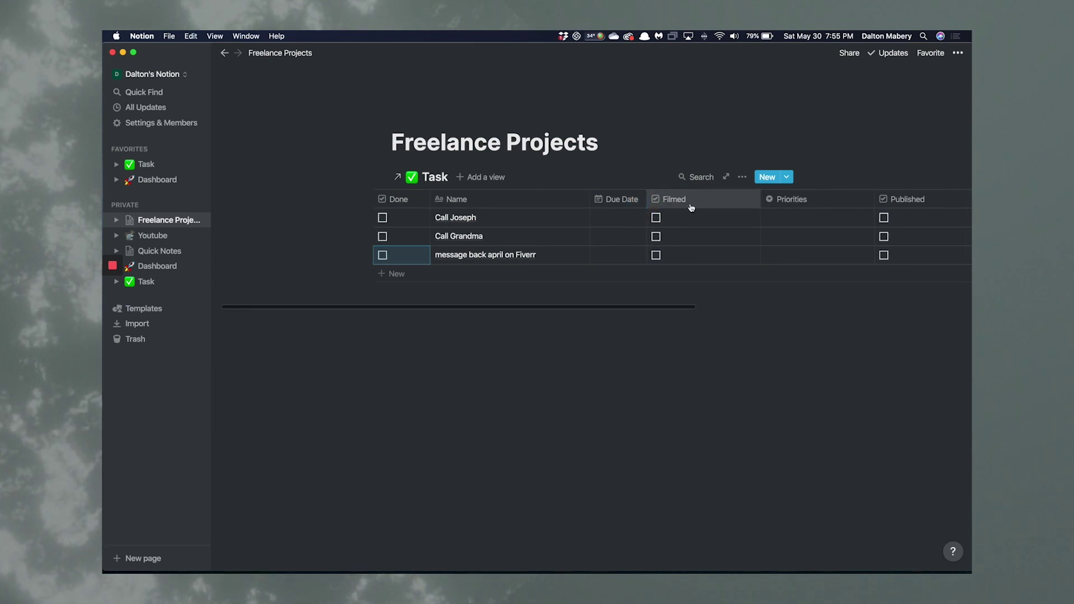
{"action": "left_click_drag", "start_coordinate": [761, 198], "coordinate": [703, 199]}
{"action": "scroll", "coordinate": [702, 199], "scroll_direction": "right", "scroll_amount": 2}
{"action": "left_click_drag", "start_coordinate": [626, 199], "coordinate": [681, 199]}
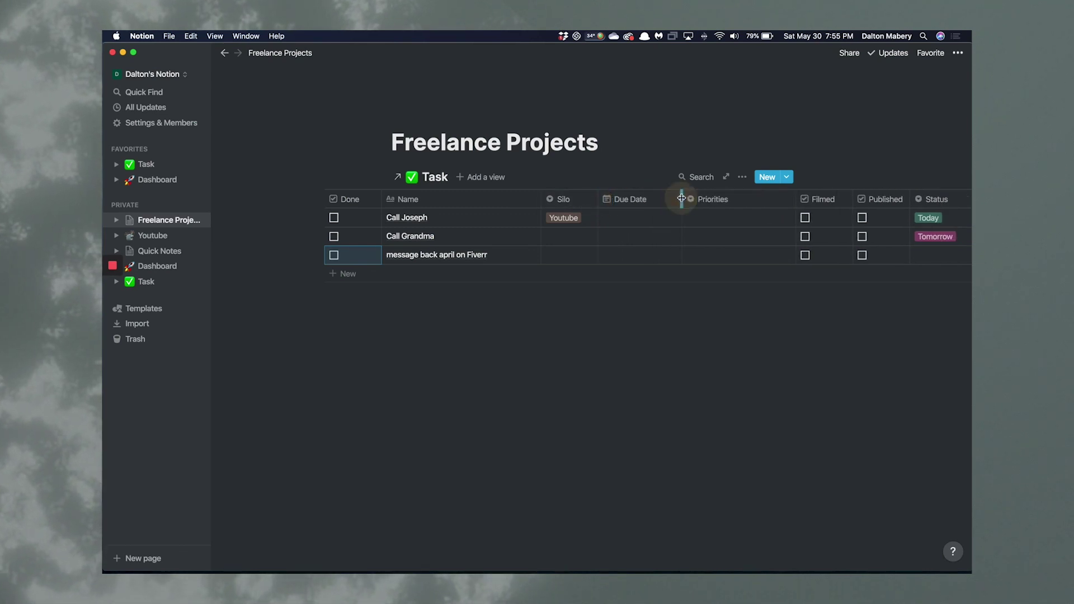
{"action": "left_click_drag", "start_coordinate": [949, 201], "coordinate": [644, 200]}
{"action": "scroll", "coordinate": [845, 232], "scroll_direction": "right", "scroll_amount": 5}
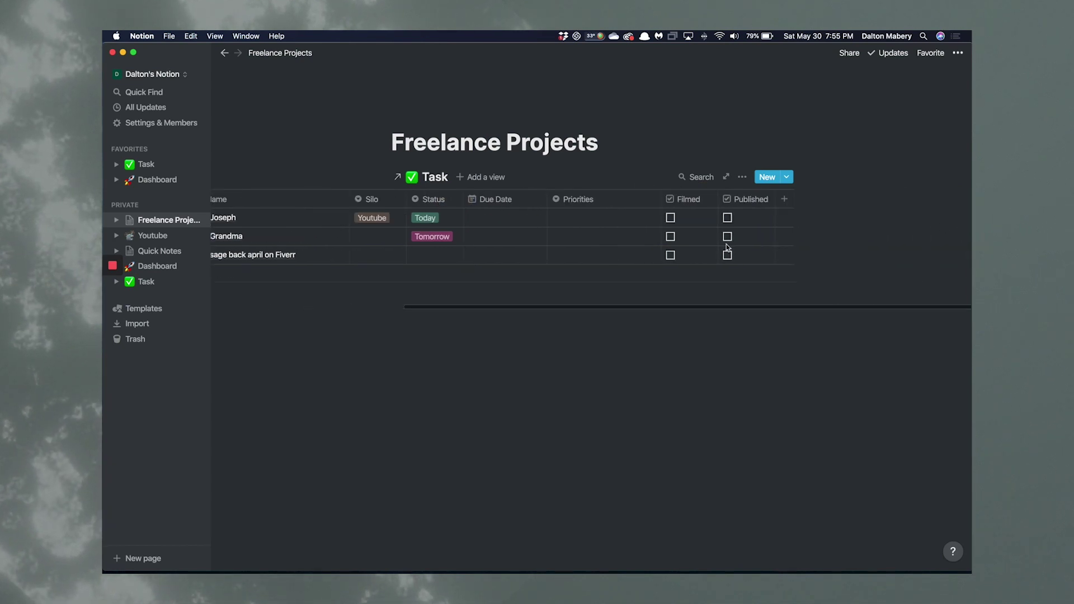
{"action": "scroll", "coordinate": [845, 232], "scroll_direction": "left", "scroll_amount": 5}
{"action": "left_click_drag", "start_coordinate": [916, 202], "coordinate": [822, 200]}
Filter the linked Task table on the Freelance Projects page to show only tasks where Silo is Freelance
{"action": "left_click", "coordinate": [743, 178]}
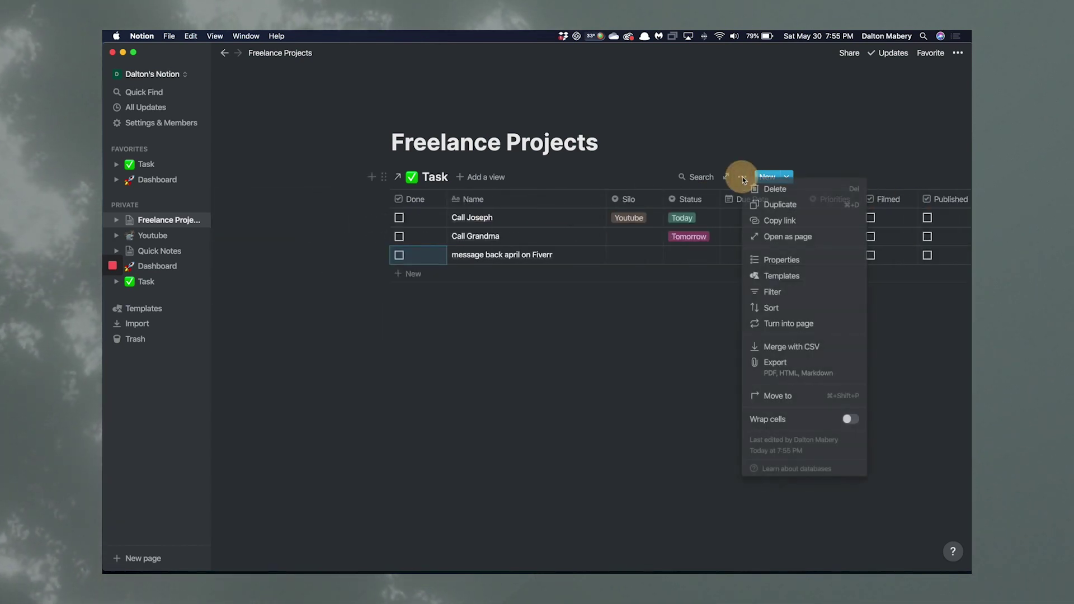
{"action": "left_click", "coordinate": [782, 292]}
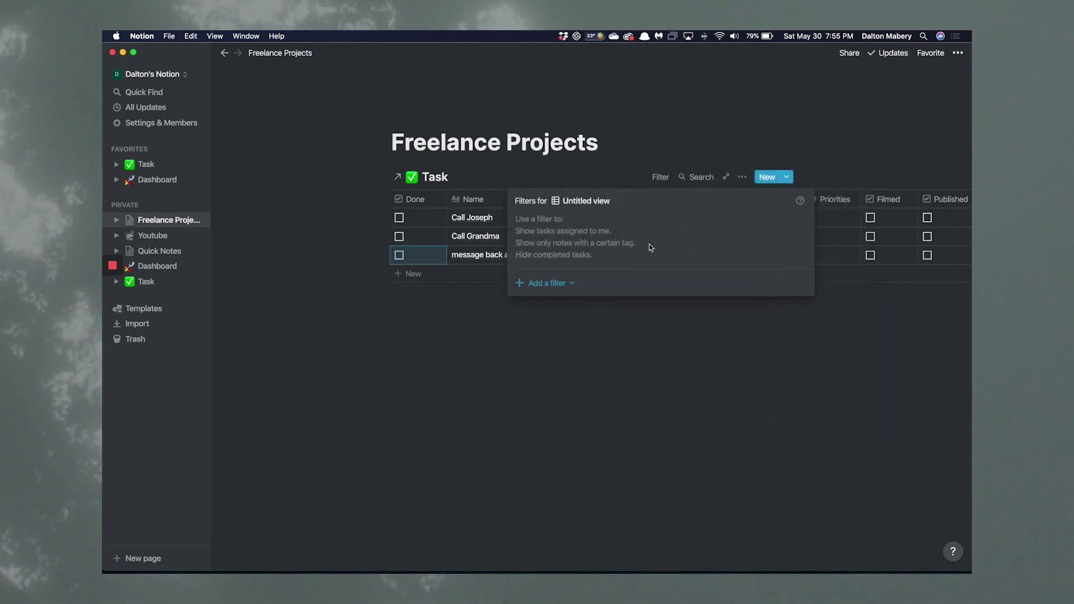
{"action": "left_click", "coordinate": [546, 283]}
{"action": "left_click", "coordinate": [546, 303]}
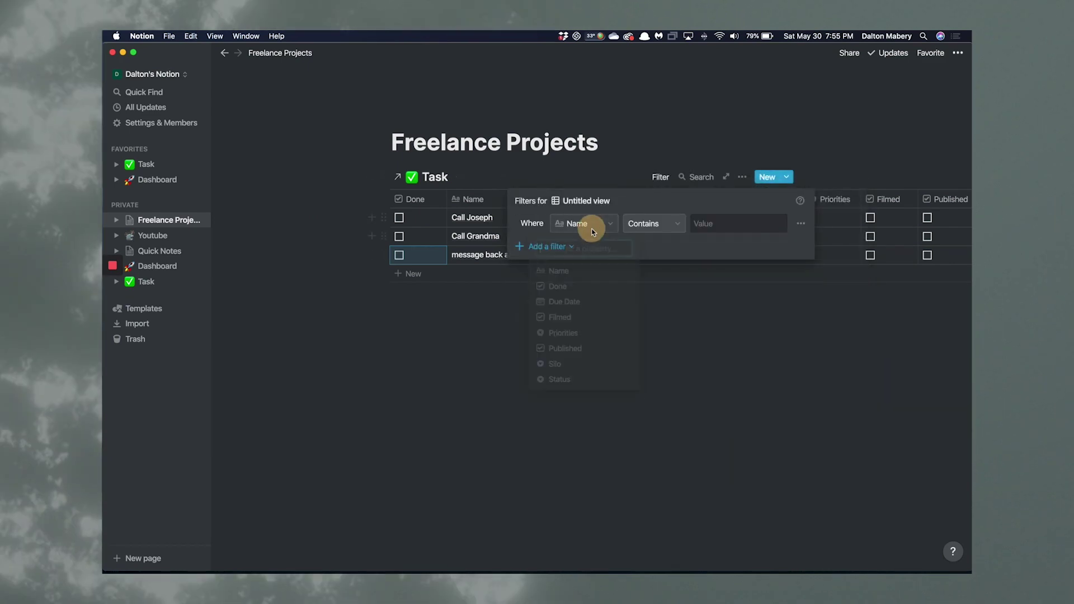
{"action": "left_click", "coordinate": [577, 226]}
{"action": "left_click", "coordinate": [575, 364]}
{"action": "left_click", "coordinate": [719, 224]}
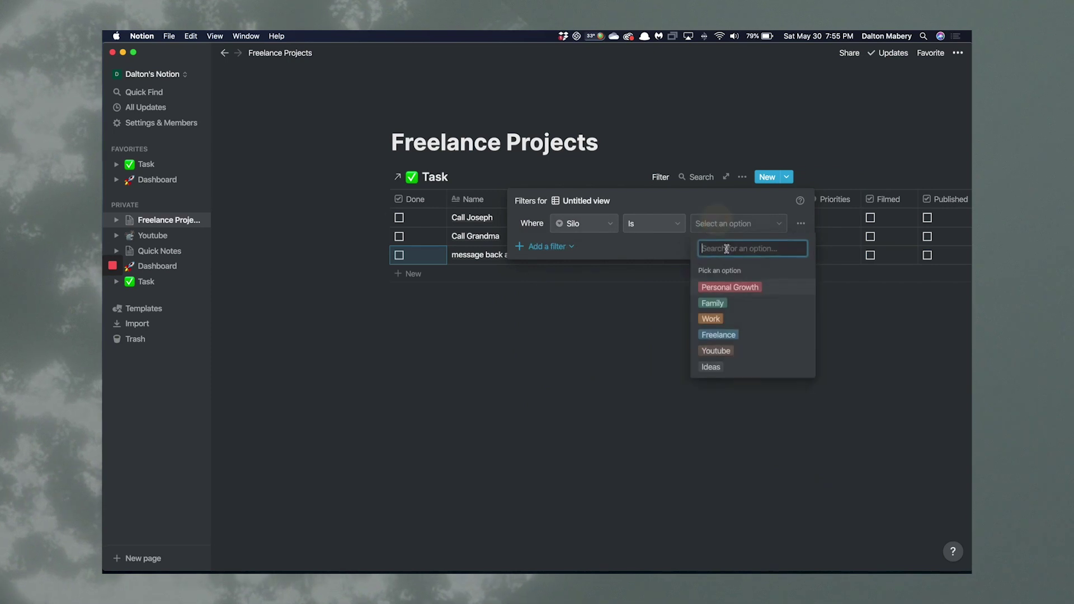
{"action": "left_click", "coordinate": [730, 334]}
{"action": "left_click", "coordinate": [686, 366]}
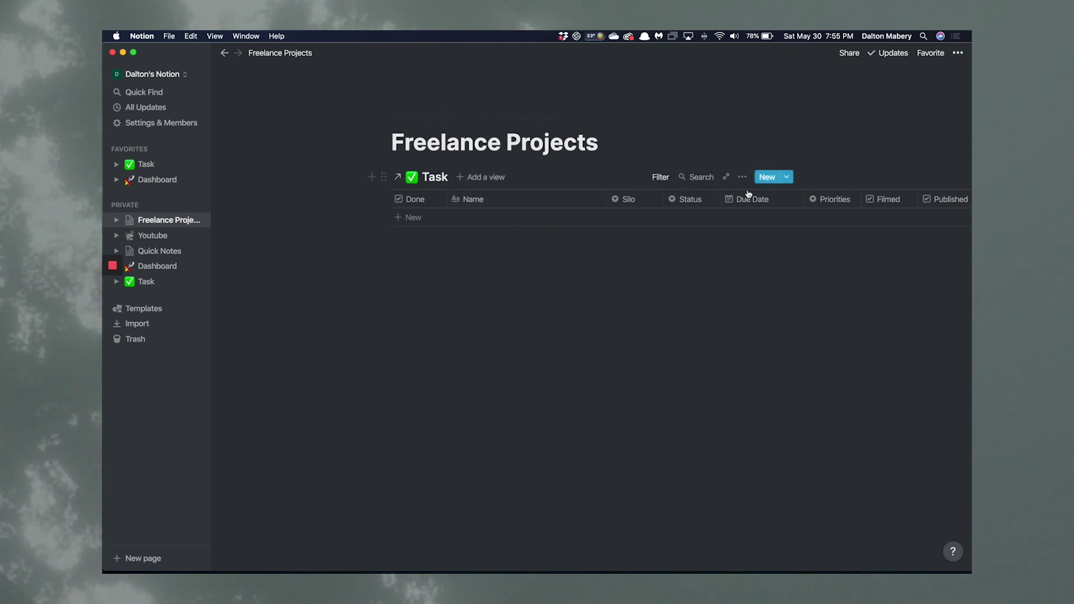
{"action": "left_click", "coordinate": [742, 176]}
{"action": "left_click", "coordinate": [679, 314]}
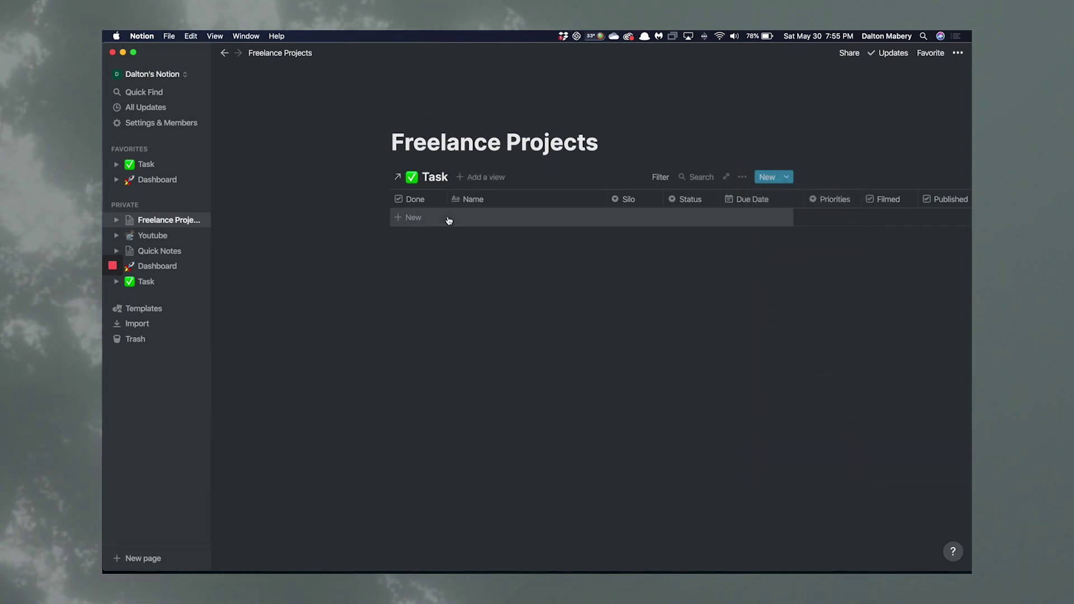
In the Task database's TODO view, set the Silo of the Fiverr message task to Freelance
{"action": "left_click", "coordinate": [150, 281]}
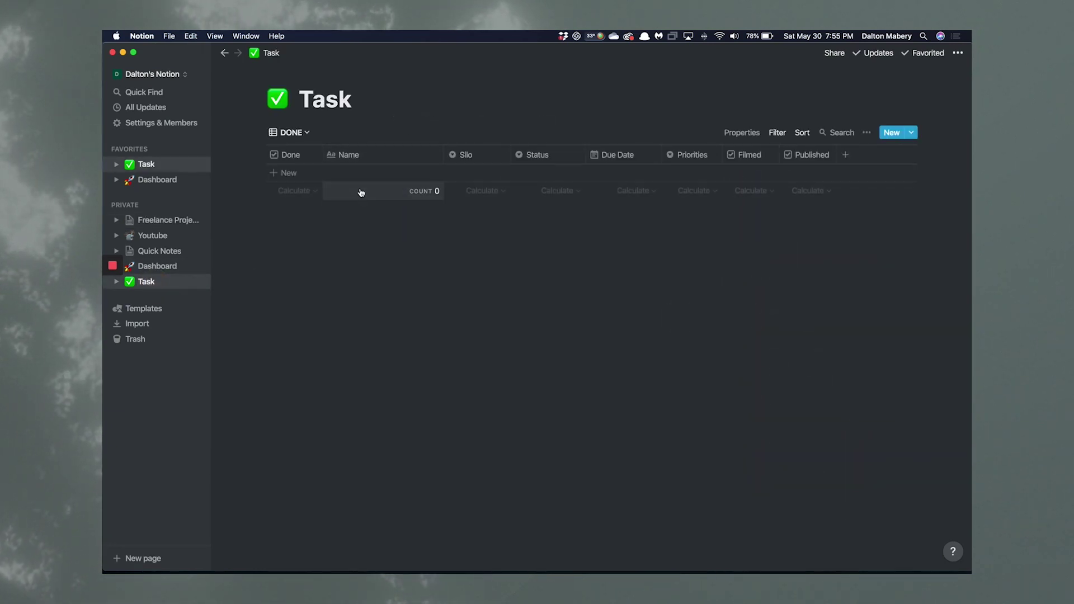
{"action": "left_click", "coordinate": [305, 134]}
{"action": "left_click", "coordinate": [259, 191]}
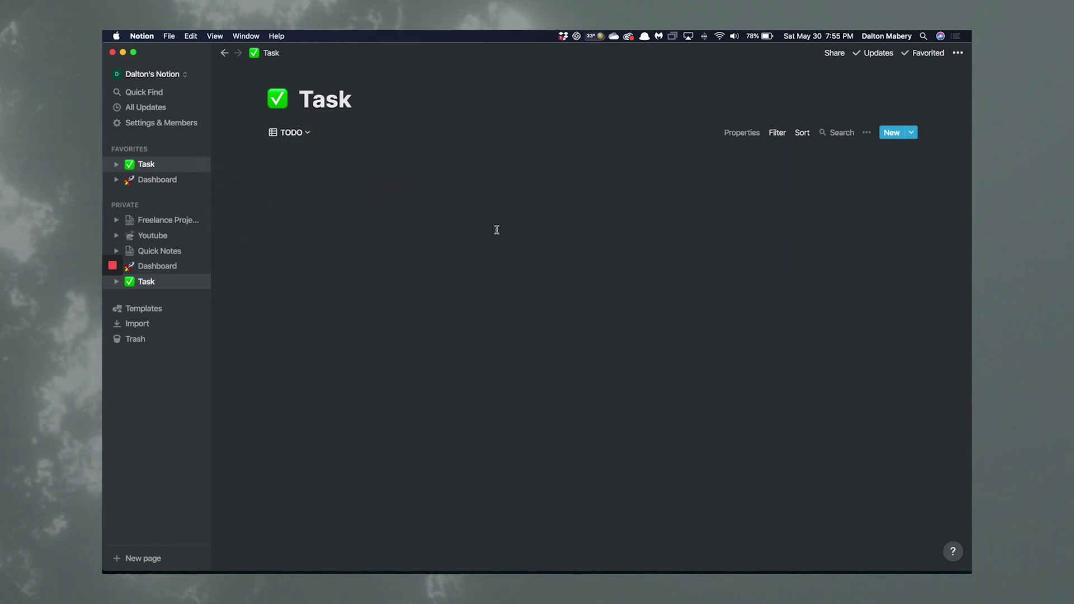
{"action": "left_click", "coordinate": [556, 211]}
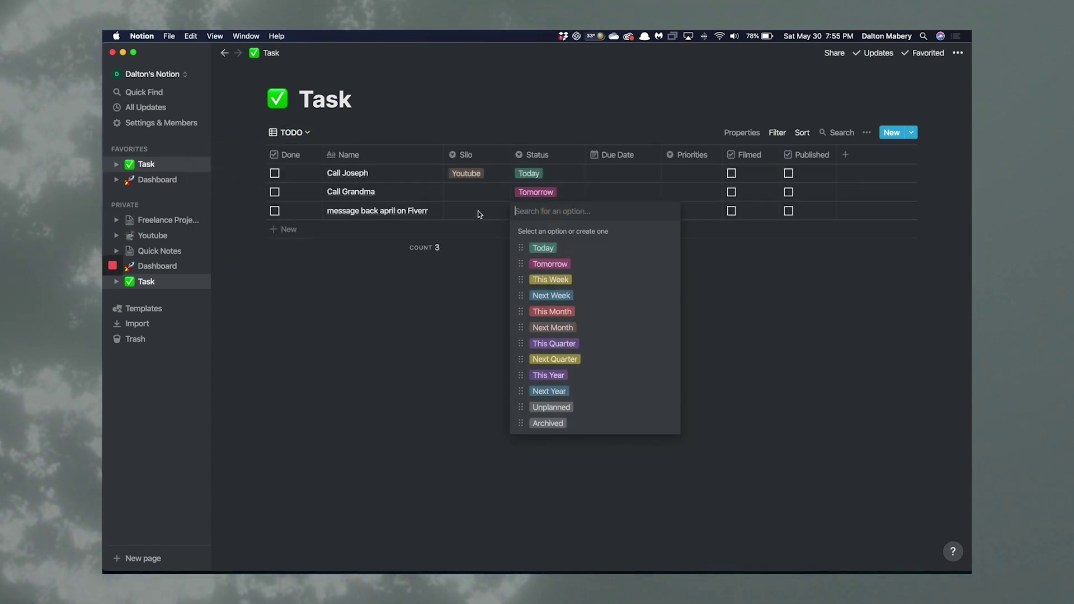
{"action": "left_click", "coordinate": [464, 211]}
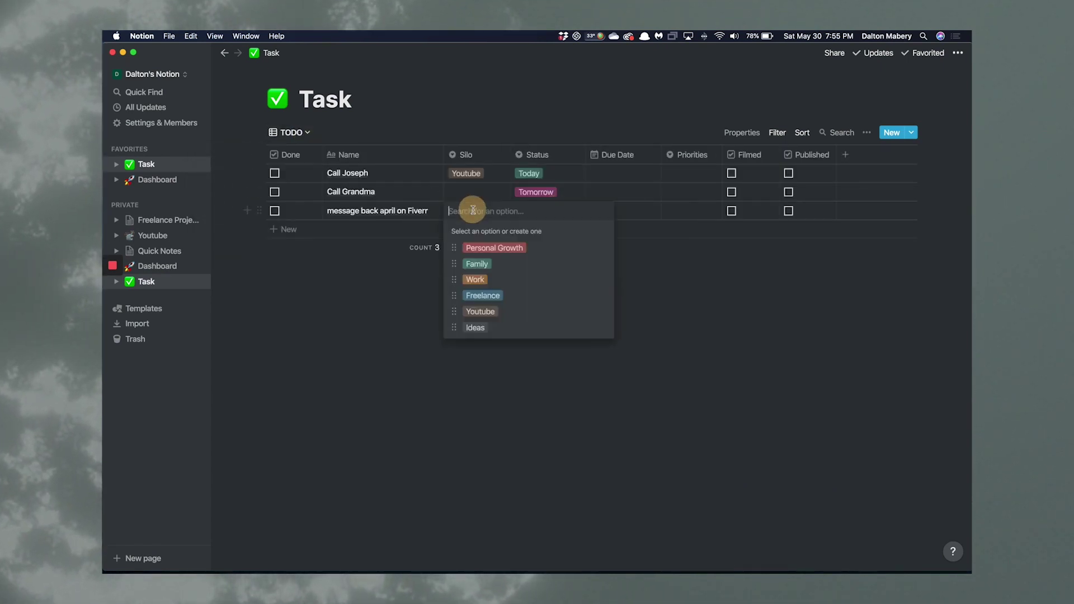
{"action": "left_click", "coordinate": [506, 296]}
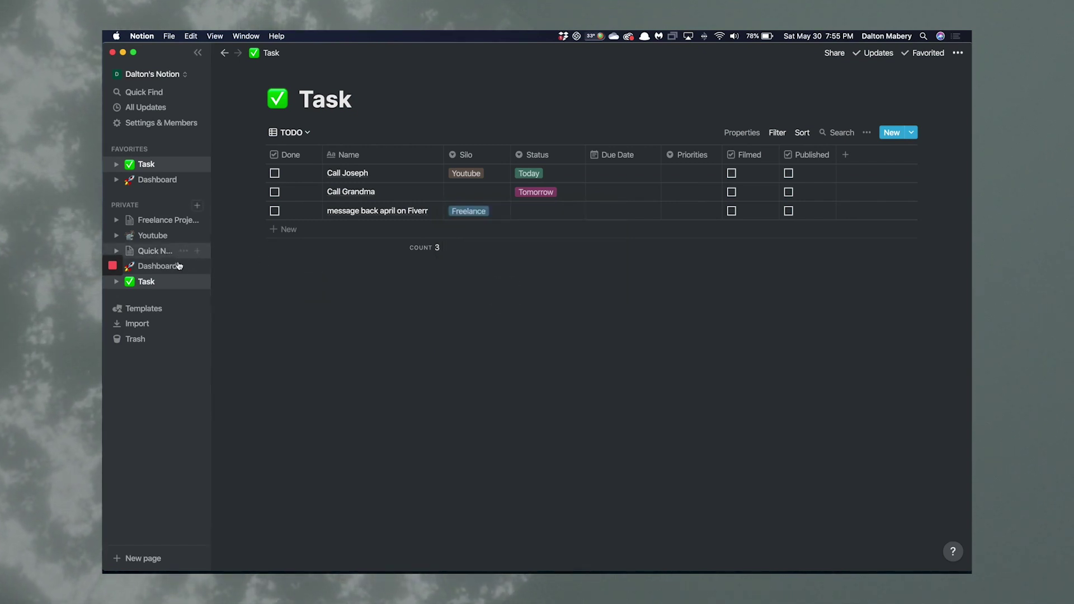
Turn on small text and full width for the Freelance Projects page
{"action": "left_click", "coordinate": [171, 219]}
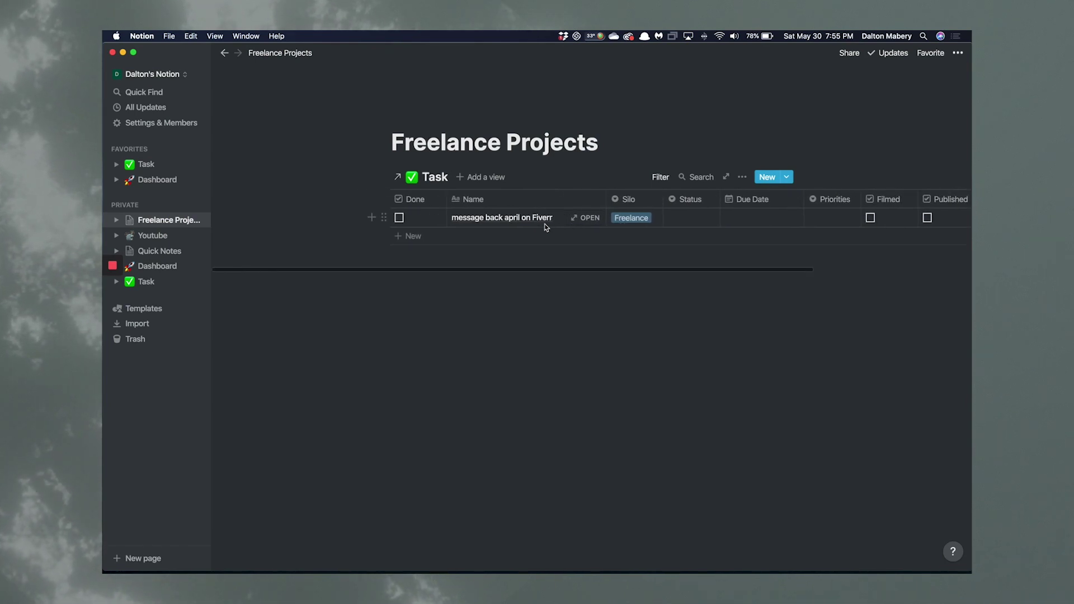
{"action": "left_click", "coordinate": [958, 52]}
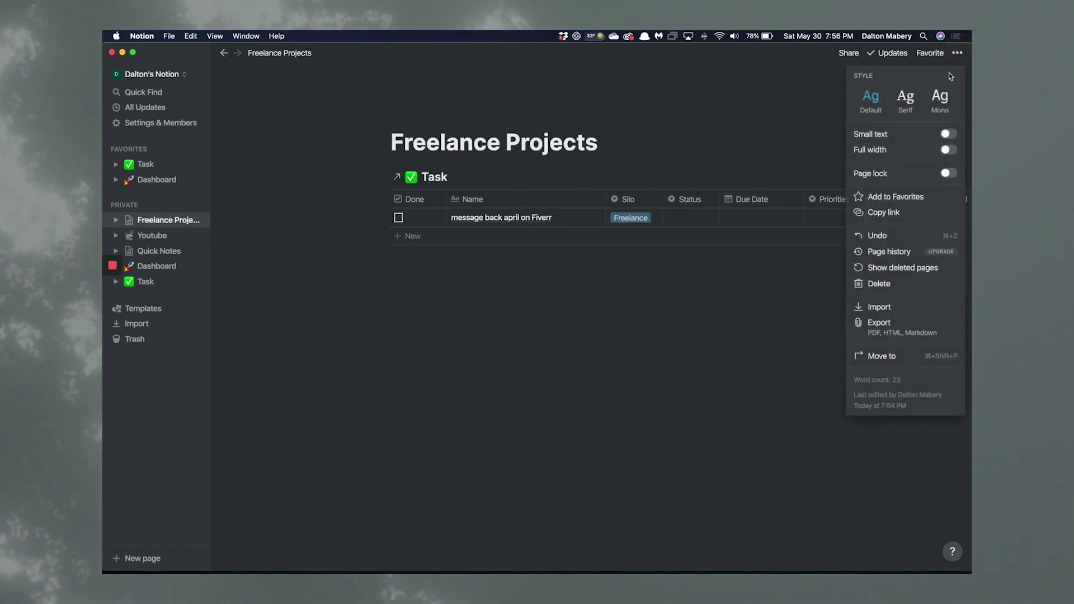
{"action": "left_click", "coordinate": [948, 134]}
{"action": "left_click", "coordinate": [947, 150]}
{"action": "left_click", "coordinate": [686, 416]}
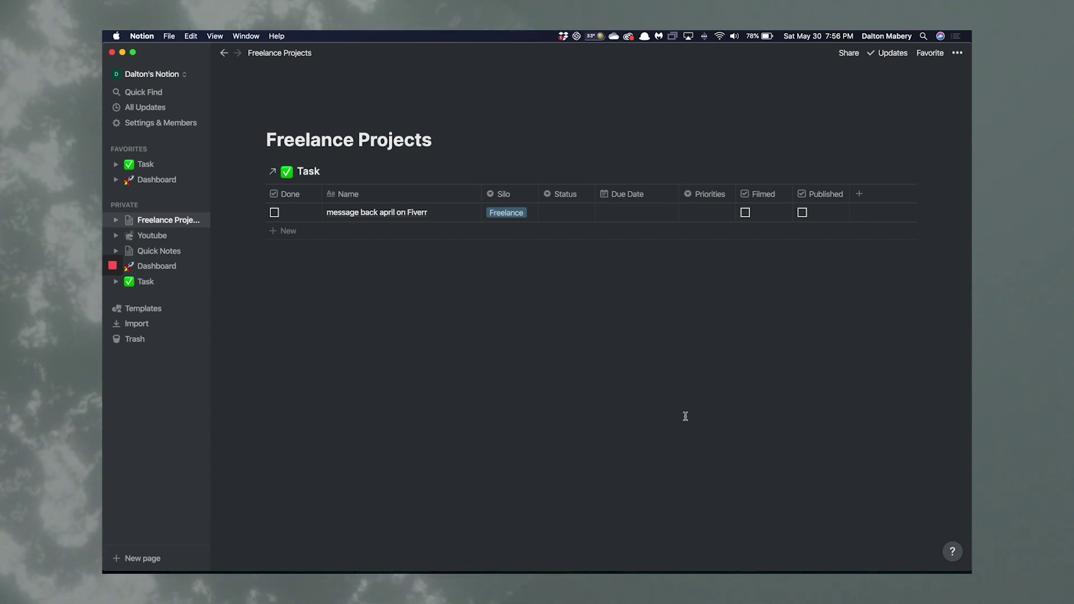
Move Task below Dashboard in the favorites and open the Dashboard page
{"action": "left_click", "coordinate": [170, 165]}
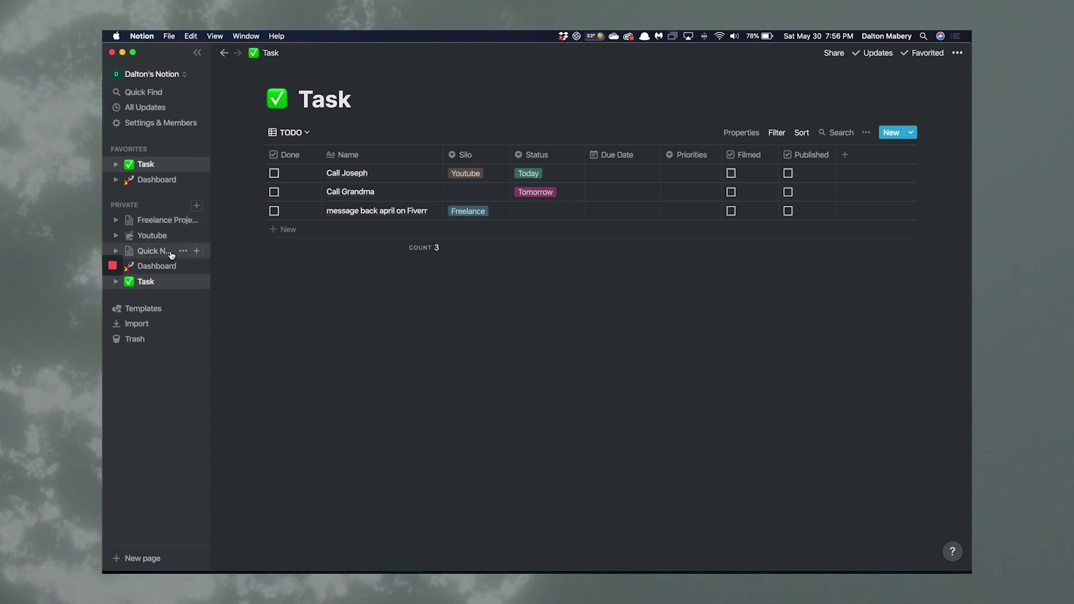
{"action": "left_click_drag", "start_coordinate": [144, 164], "coordinate": [159, 190]}
{"action": "left_click", "coordinate": [160, 164]}
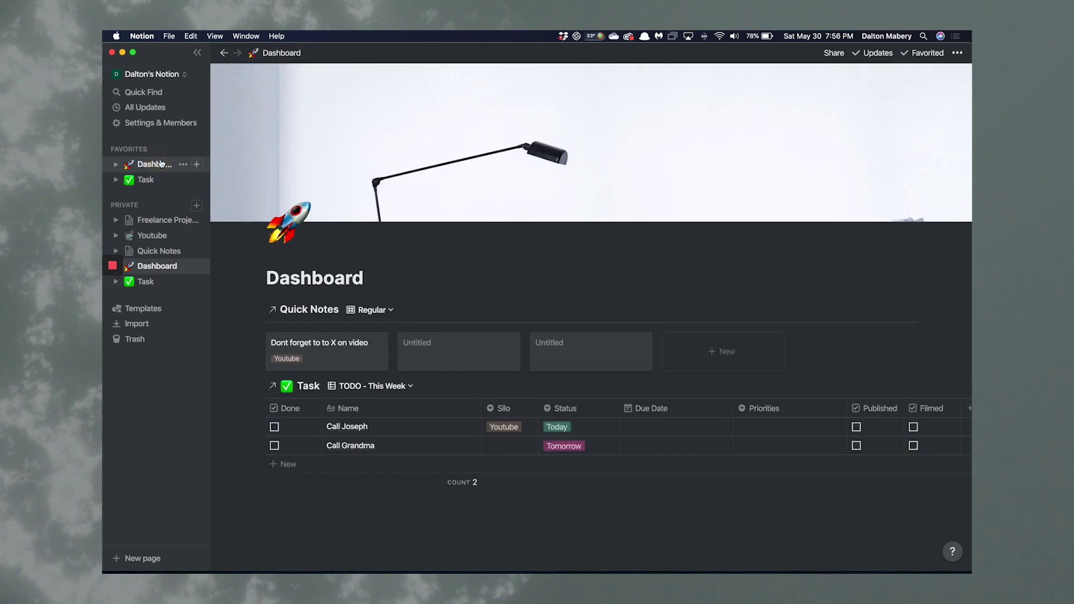